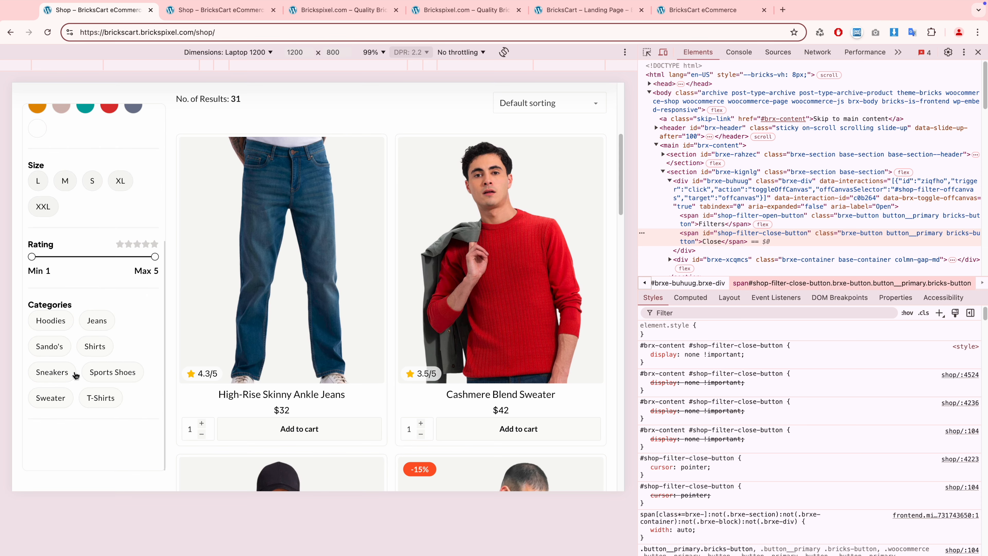
# Review the shop page's filter sidebar at laptop width, and switch the device preview to iPad Mini.
pyautogui.scroll(3, 83, 359)
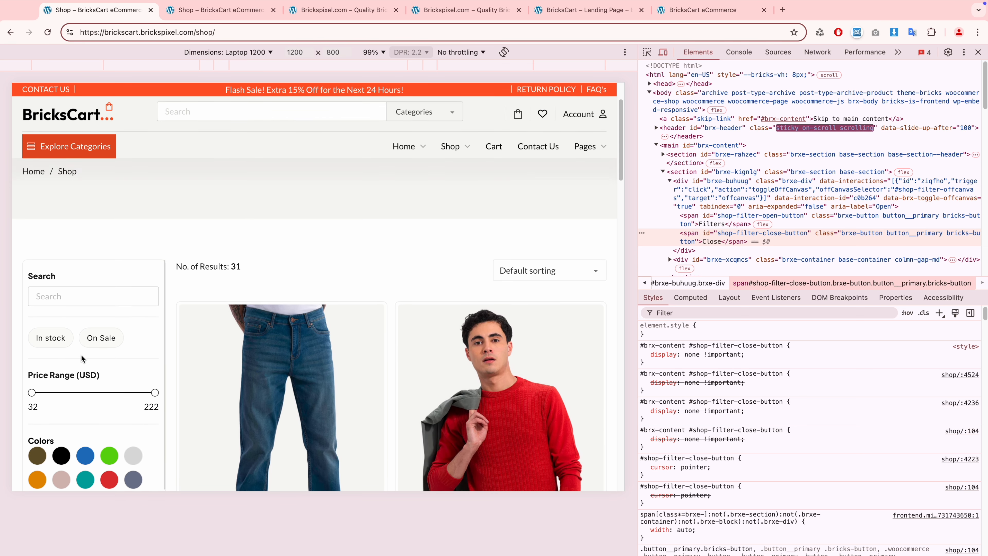
pyautogui.scroll(-2, 121, 221)
pyautogui.scroll(-1, 239, 211)
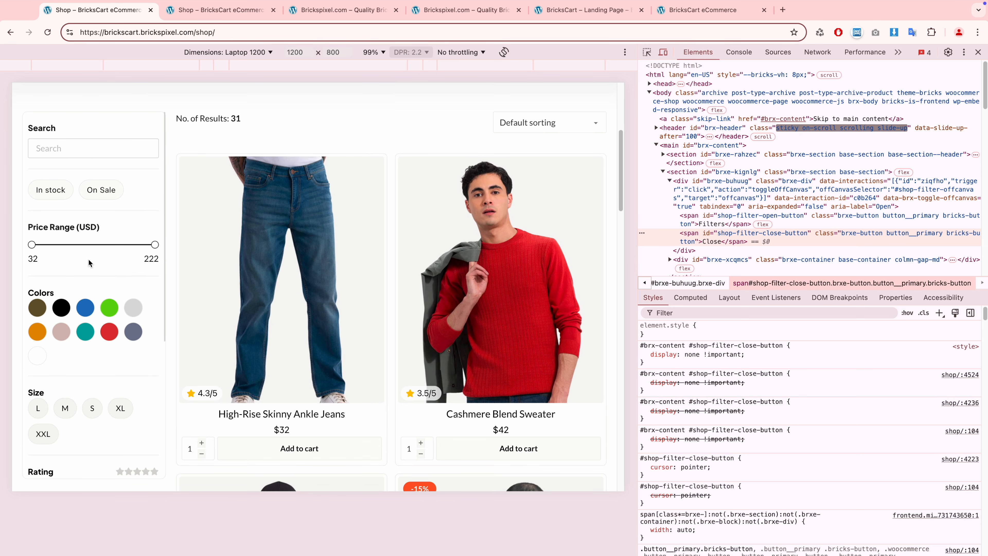
pyautogui.click(244, 57)
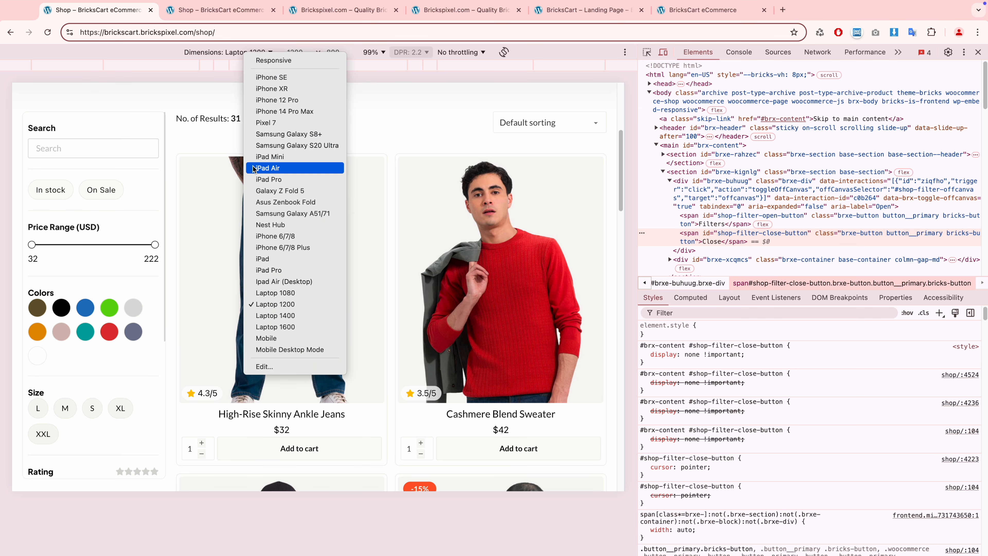
pyautogui.click(259, 157)
pyautogui.scroll(5, 327, 306)
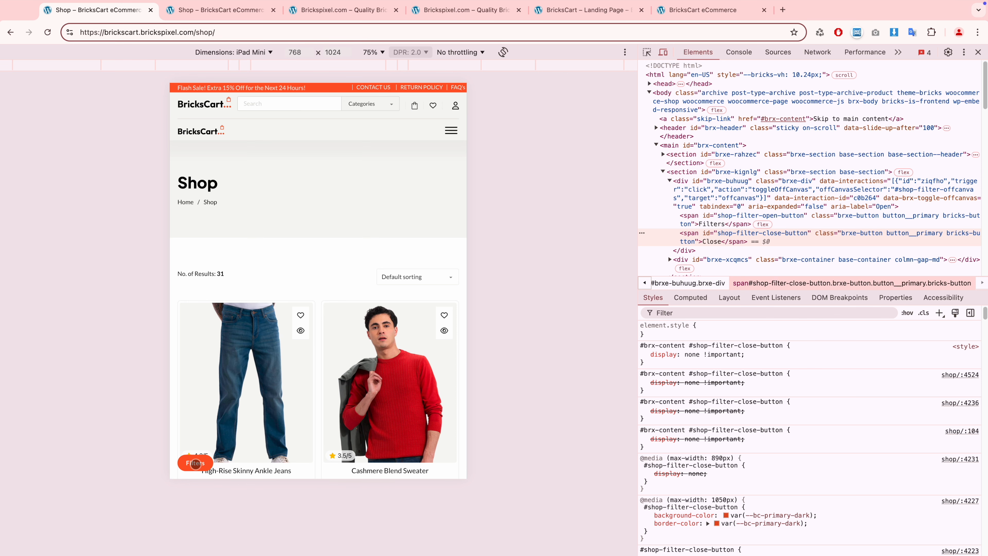
# Test opening and closing the off-canvas shop filters in the iPad Mini preview.
pyautogui.click(195, 463)
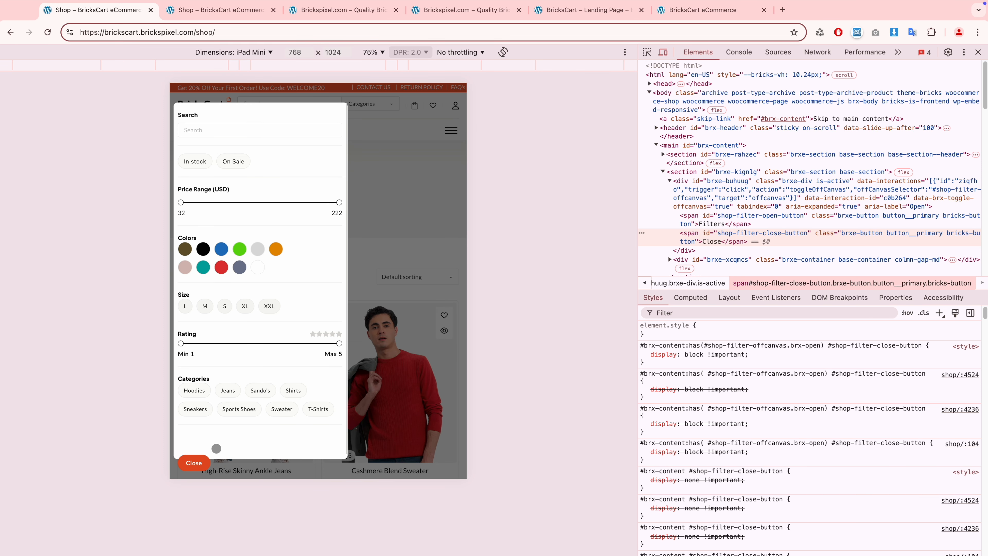
pyautogui.click(193, 463)
pyautogui.click(193, 463)
pyautogui.click(201, 458)
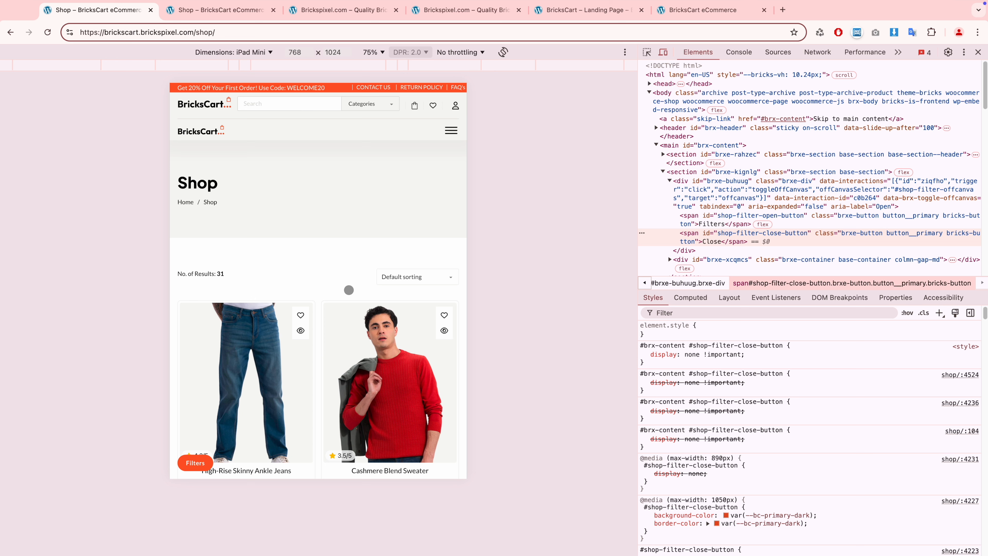
# Go to the brickspixel.com home page and examine the BricksCart eCommerce child theme offer.
pyautogui.hotkey('ctrl', 'Left')
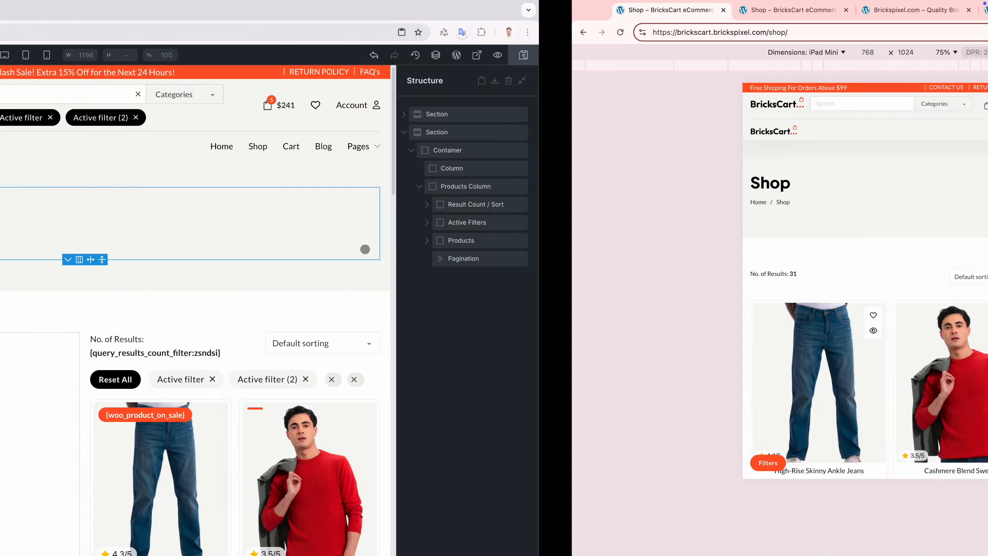
pyautogui.hotkey('ctrl', 'Right')
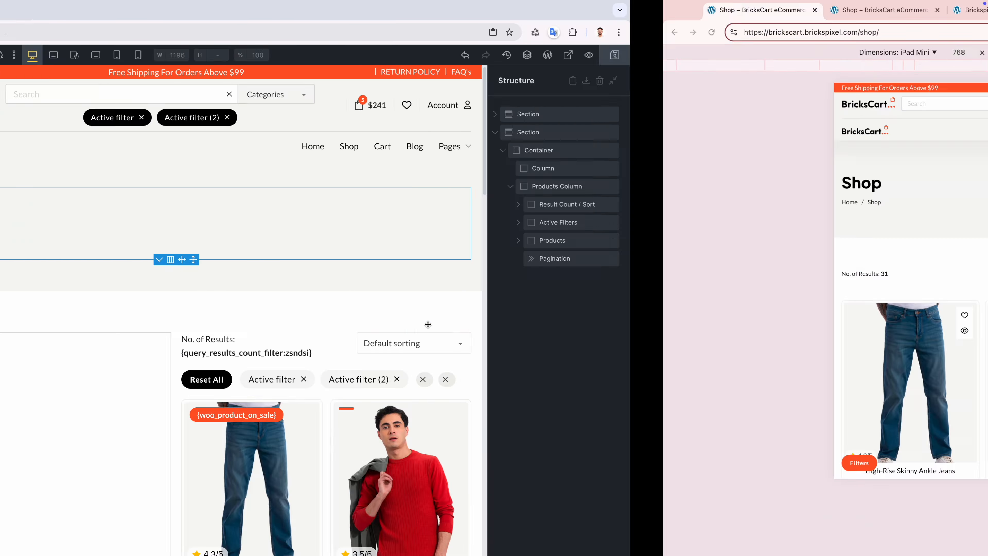
pyautogui.click(442, 15)
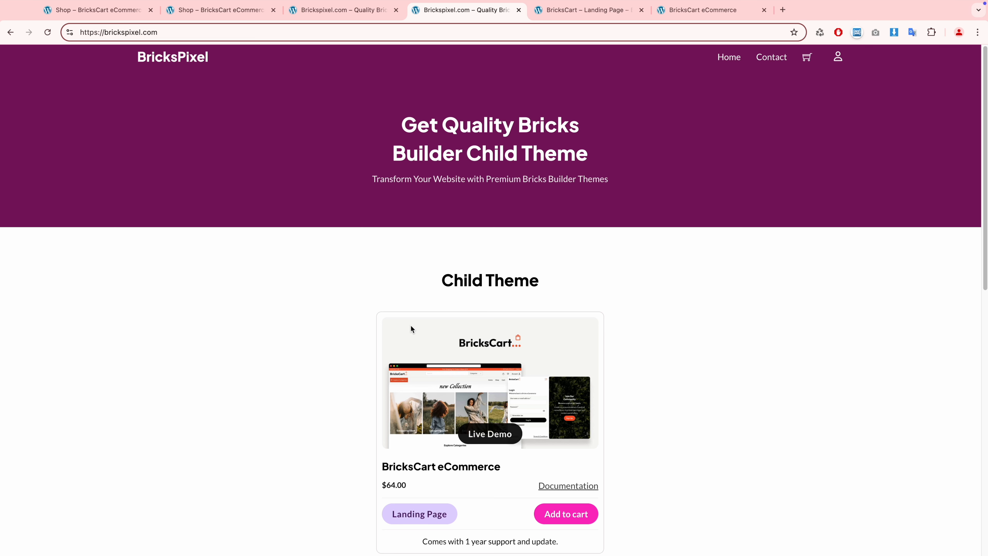
pyautogui.scroll(-2, 333, 343)
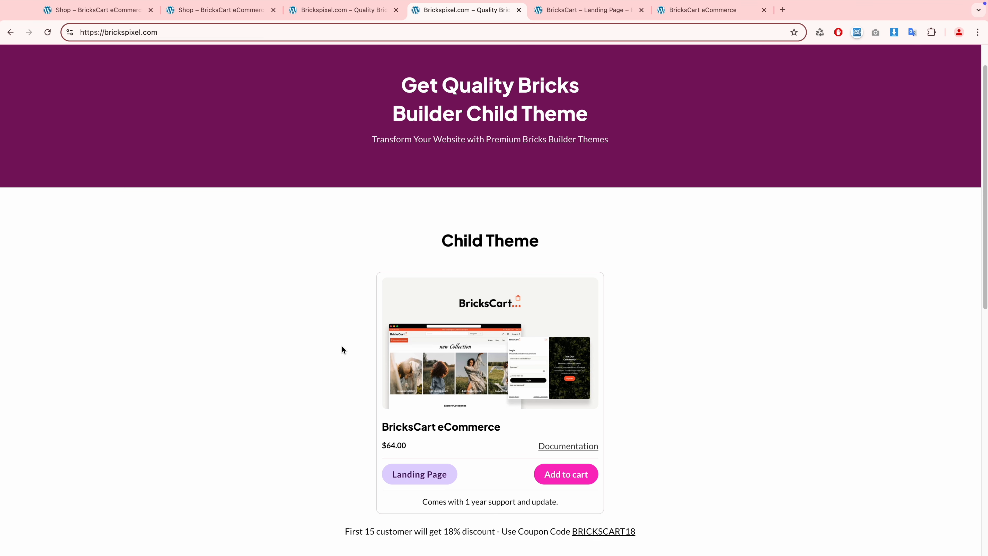
pyautogui.scroll(-1, 341, 346)
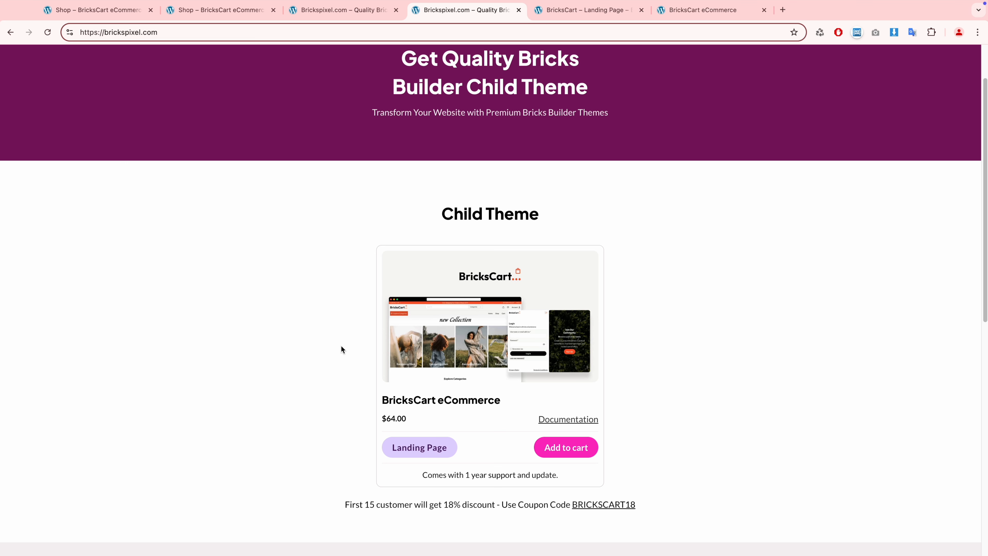
pyautogui.scroll(-3, 341, 349)
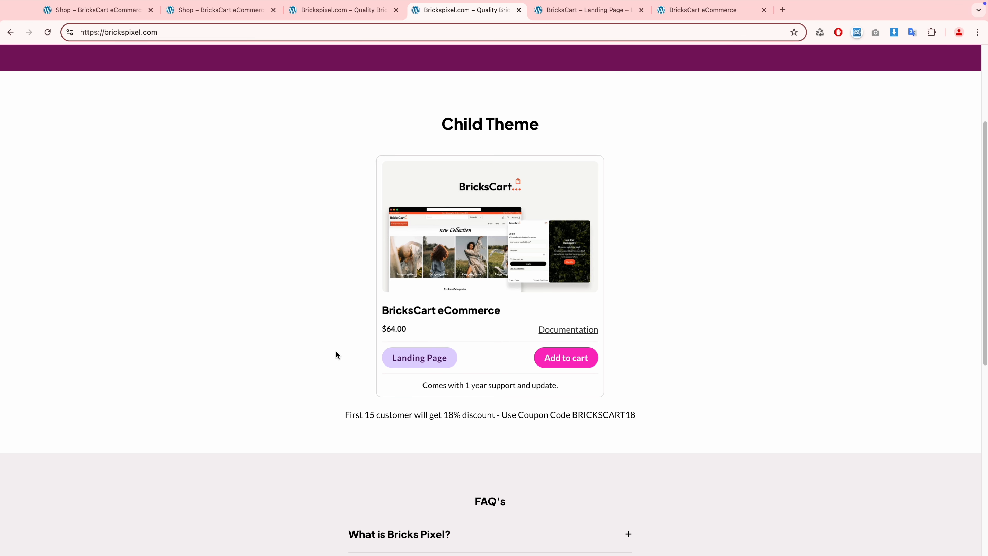
pyautogui.scroll(3, 337, 355)
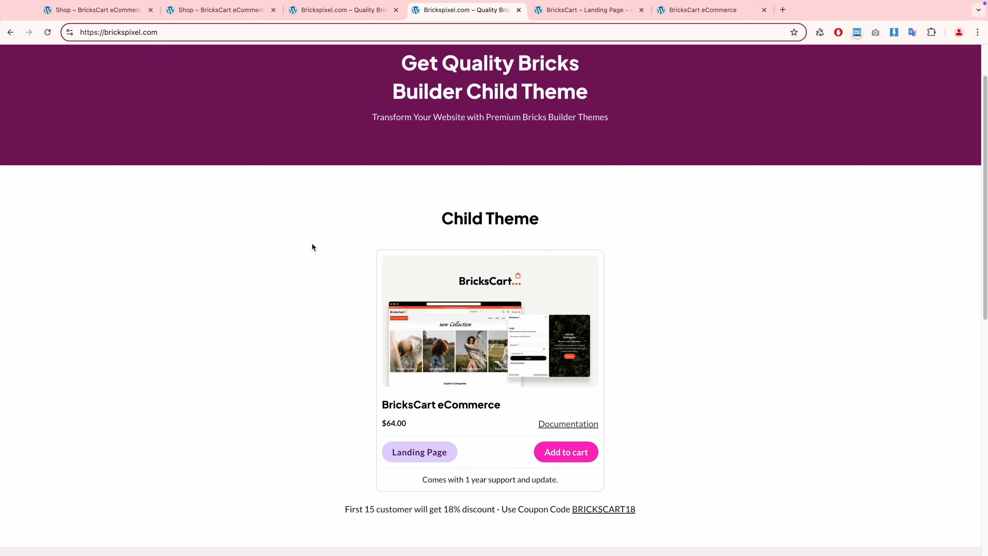
pyautogui.scroll(-4, 401, 282)
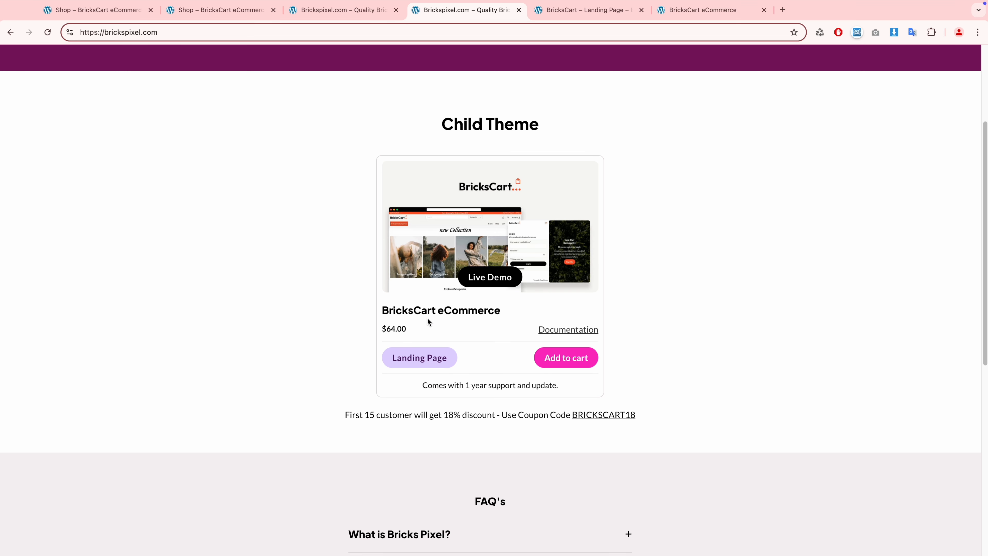
pyautogui.click(428, 356)
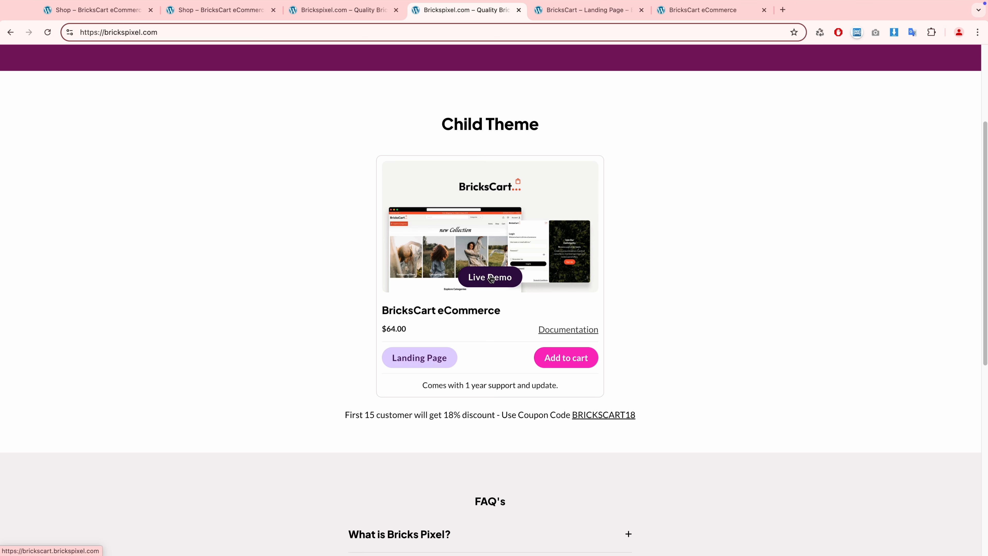
# Open the BricksCart live demo store, dismiss its newsletter popup and look over the home page.
pyautogui.click(599, 11)
pyautogui.click(702, 9)
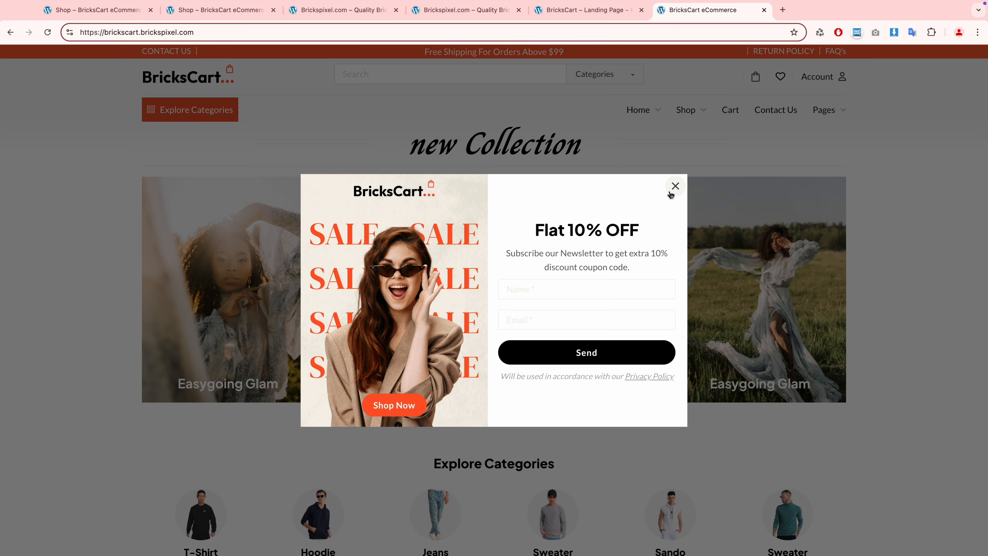
pyautogui.click(676, 187)
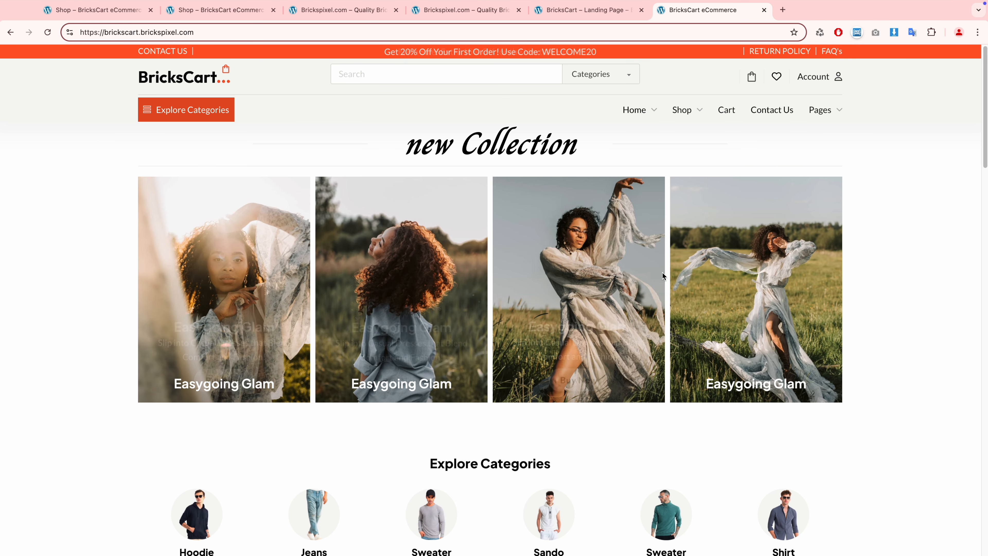
pyautogui.scroll(-5, 623, 210)
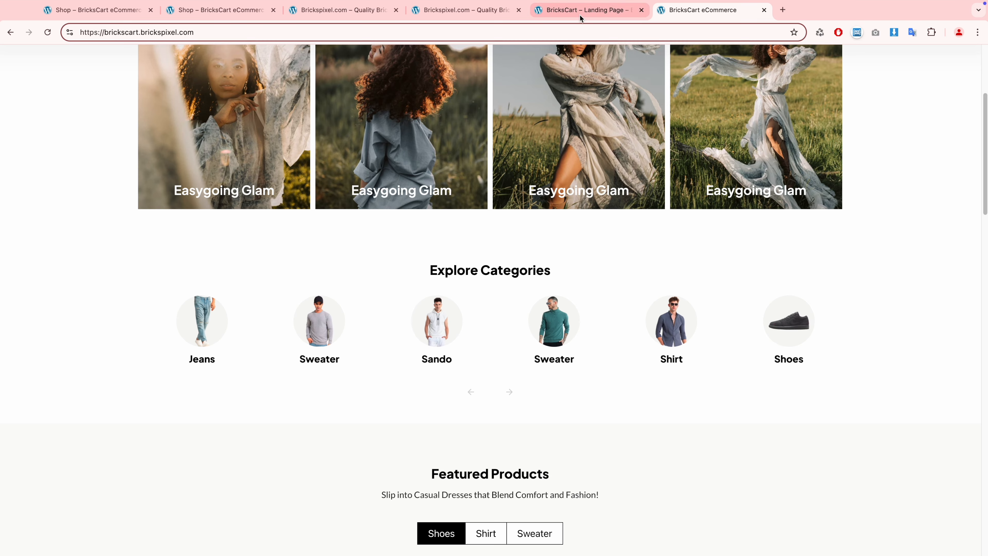
# Open the BricksCart landing page and examine its template list, including the home and login page variants.
pyautogui.click(582, 11)
pyautogui.scroll(-15, 407, 331)
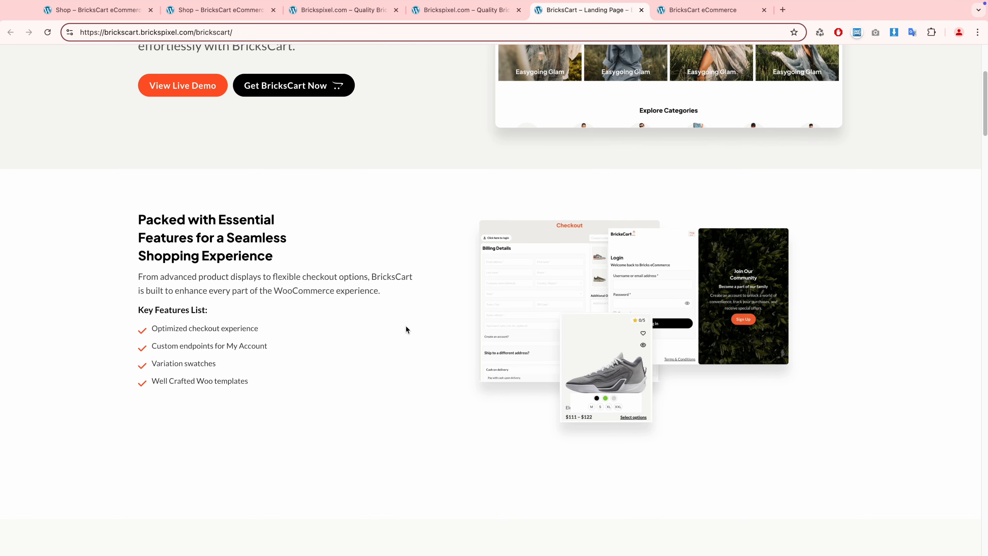
pyautogui.scroll(1, 277, 319)
pyautogui.moveTo(168, 194)
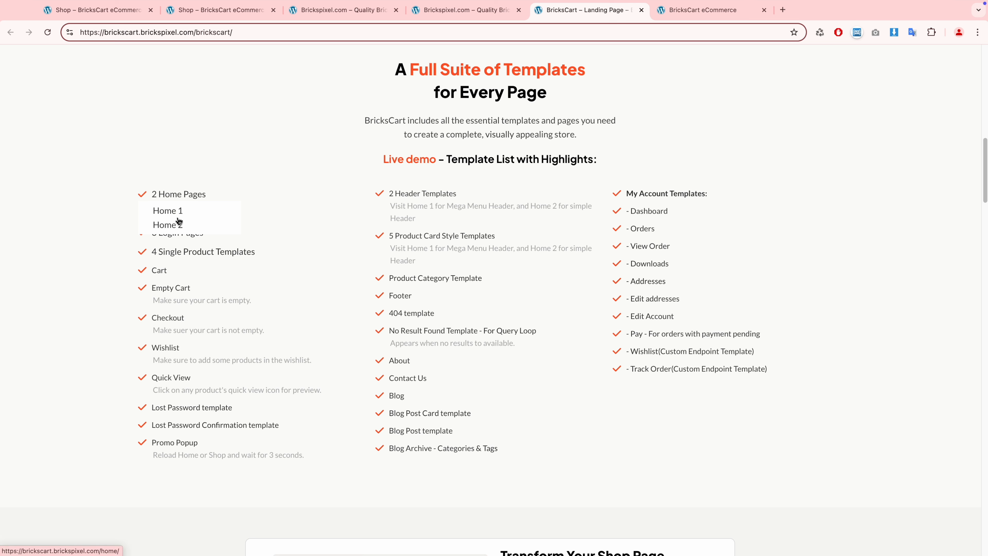
pyautogui.moveTo(177, 233)
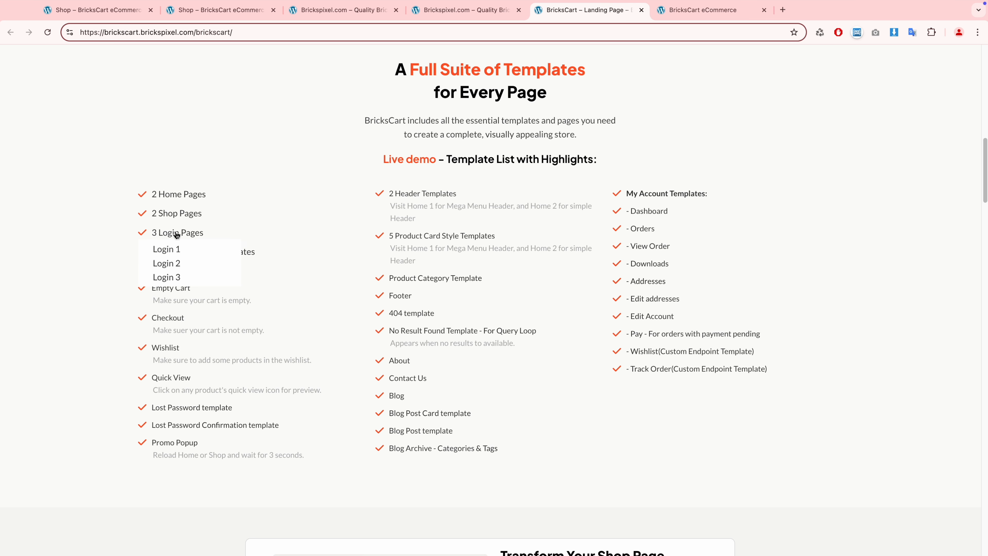
pyautogui.moveTo(162, 256)
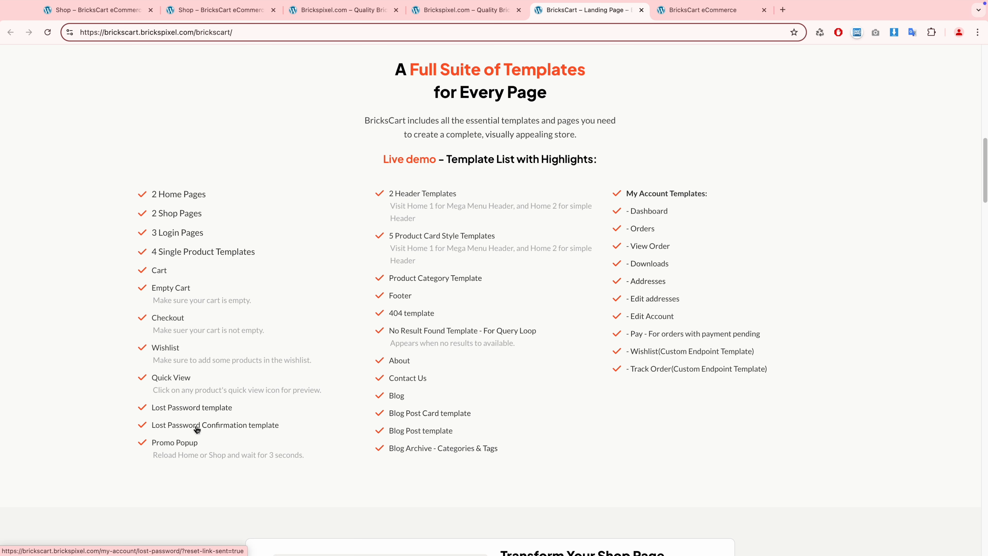
# Examine the landing page's shop features, WooCommerce elements and essential plugins sections, and return to its beginning.
pyautogui.scroll(-10, 238, 393)
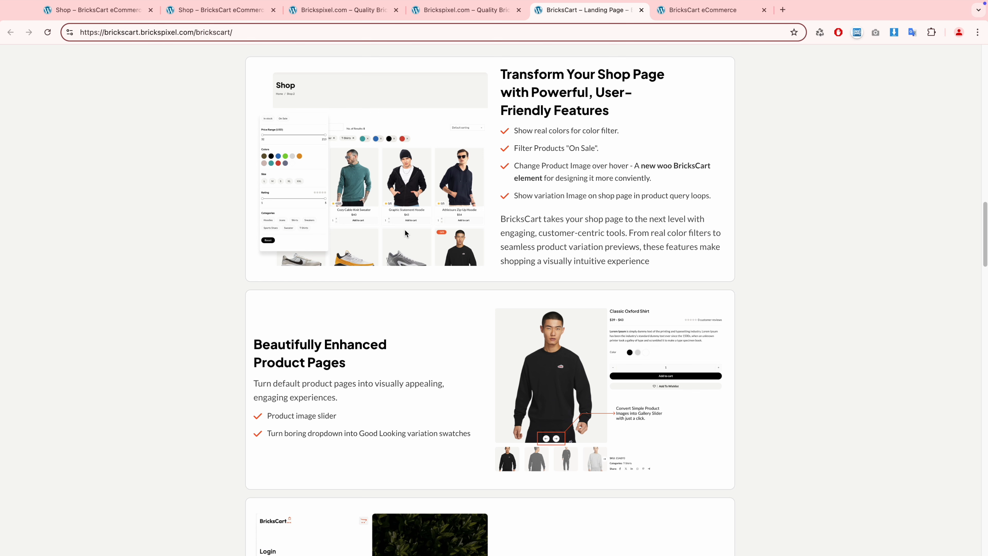
pyautogui.scroll(-20, 417, 255)
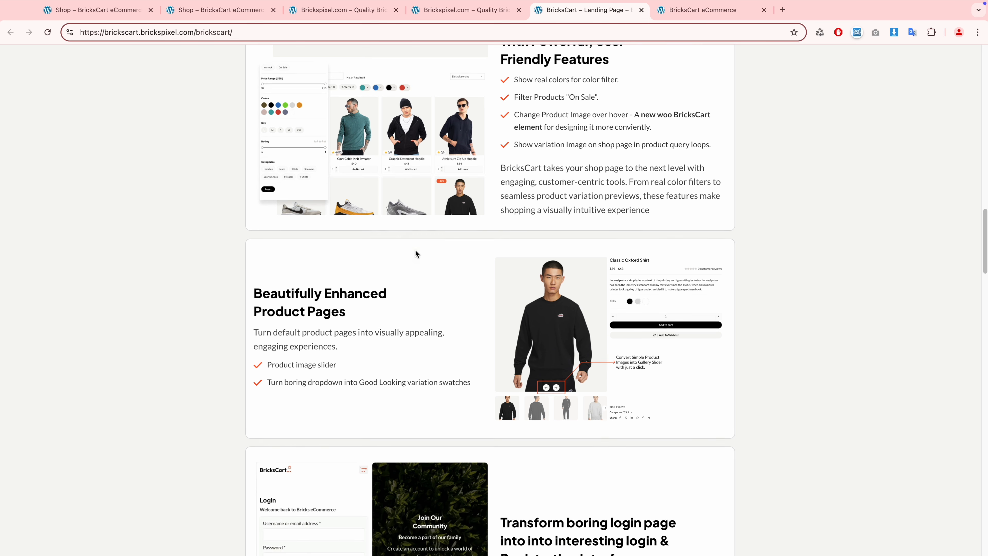
pyautogui.scroll(-9, 417, 255)
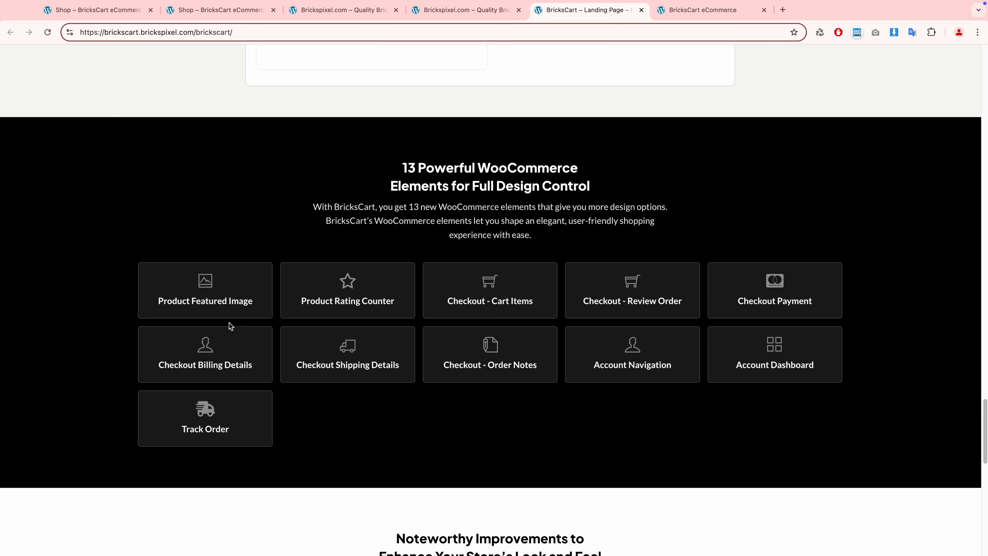
pyautogui.scroll(-10, 254, 350)
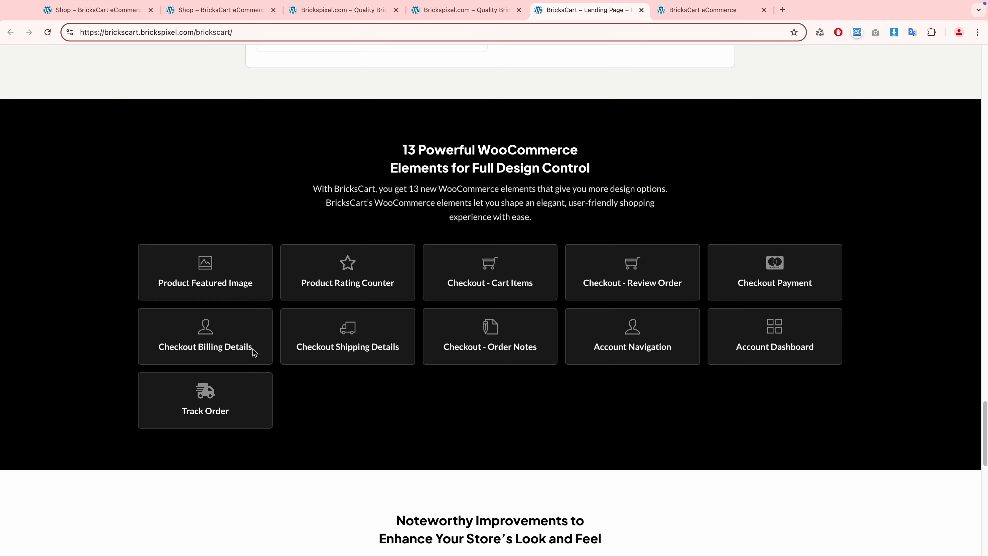
pyautogui.scroll(-4, 544, 335)
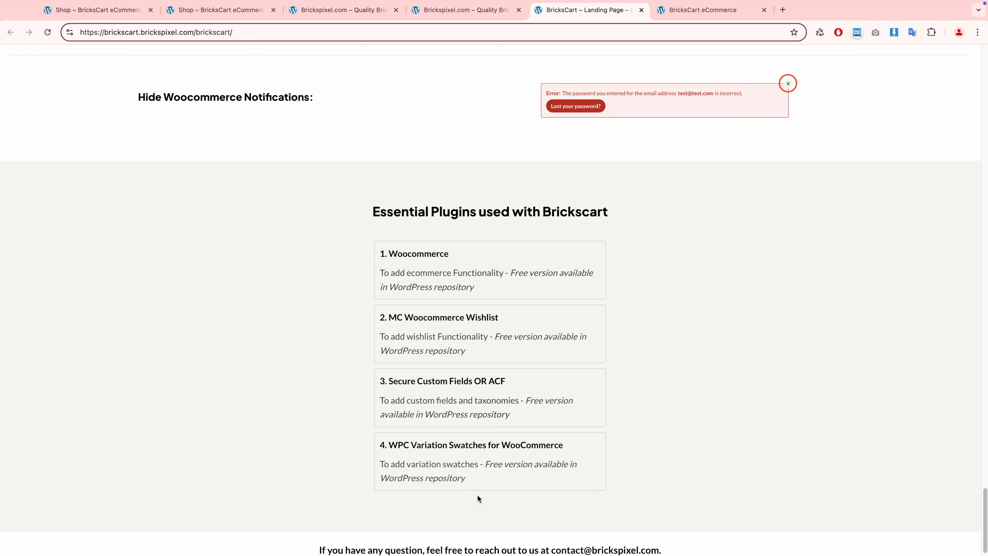
pyautogui.scroll(20, 483, 454)
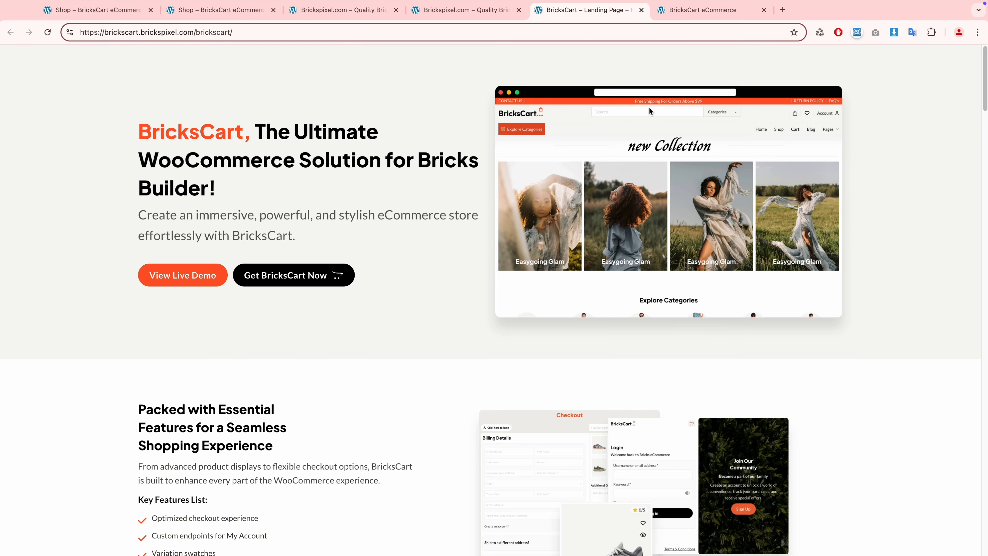
# Return to the demo store and open the customer login page from its account options.
pyautogui.click(698, 12)
pyautogui.scroll(5, 658, 222)
pyautogui.moveTo(822, 113)
pyautogui.moveTo(821, 81)
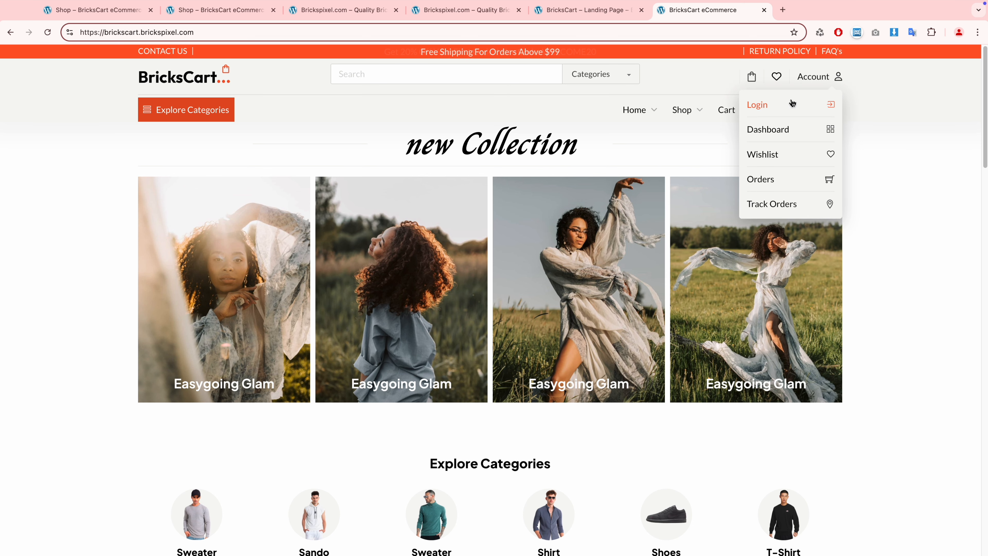
pyautogui.click(773, 105)
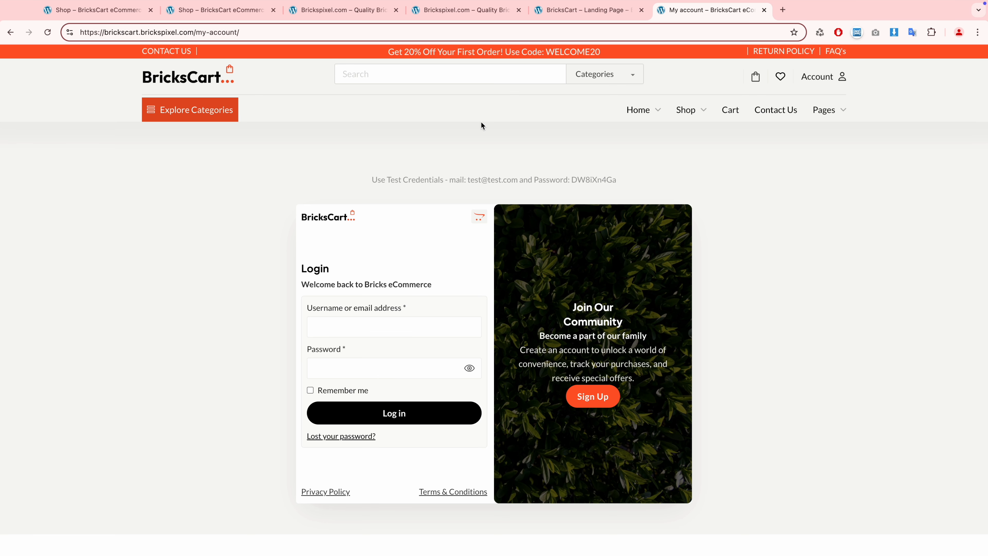
# Open the BricksPixel contact page and highlight the support e-mail address below the query form.
pyautogui.click(463, 11)
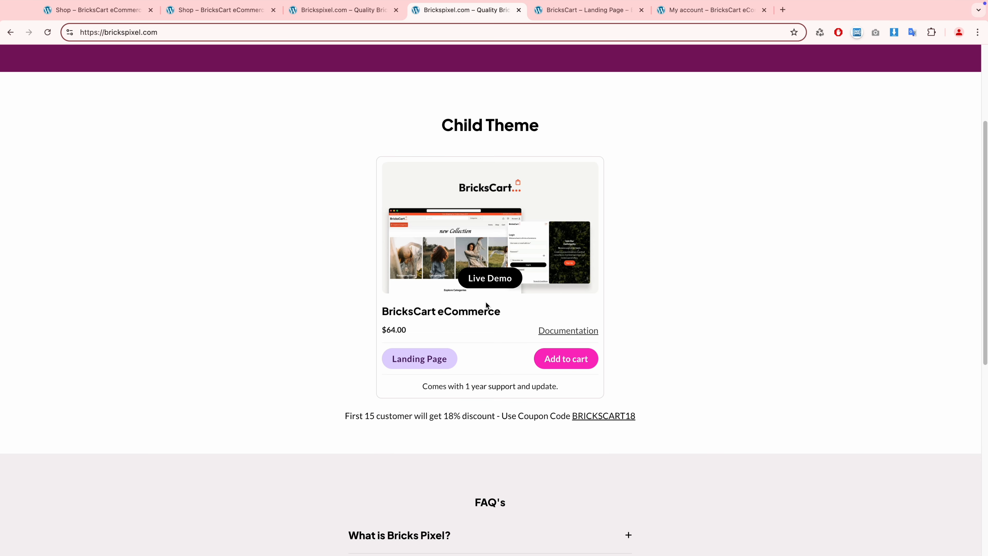
pyautogui.scroll(4, 487, 306)
pyautogui.click(765, 61)
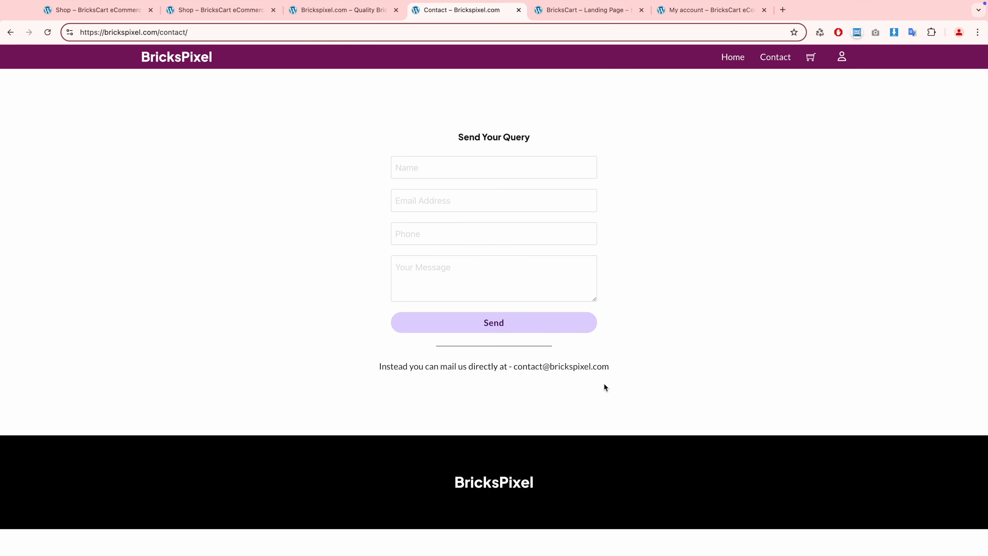
pyautogui.moveTo(514, 366); pyautogui.dragTo(610, 367)
pyautogui.click(660, 353)
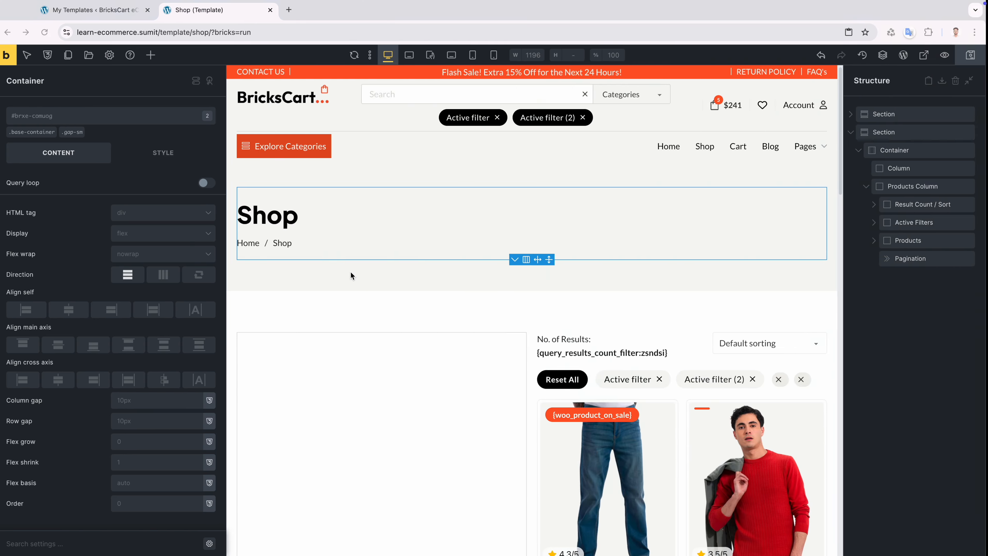
# Return to the shop page's iPad Mini preview and close its off-canvas filters.
pyautogui.click(897, 136)
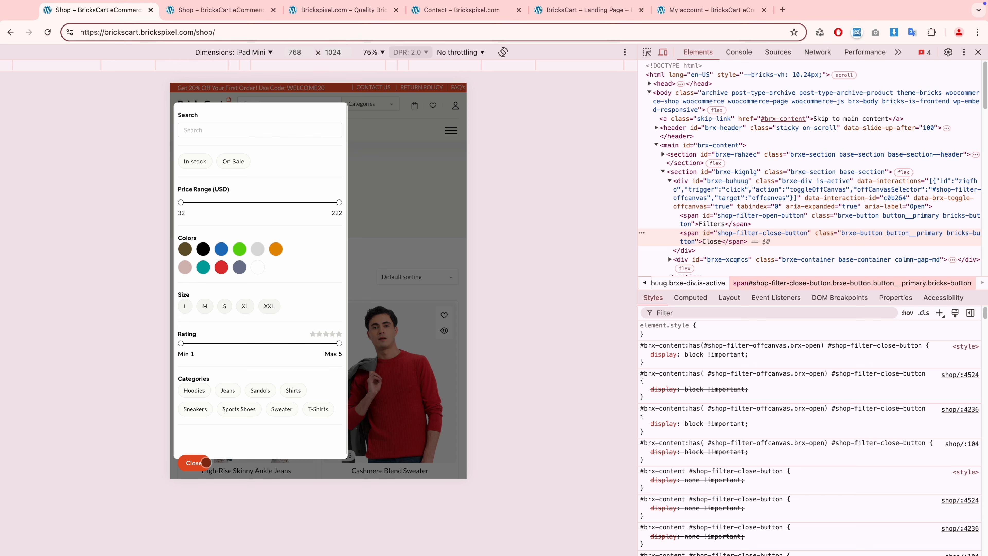
pyautogui.click(206, 462)
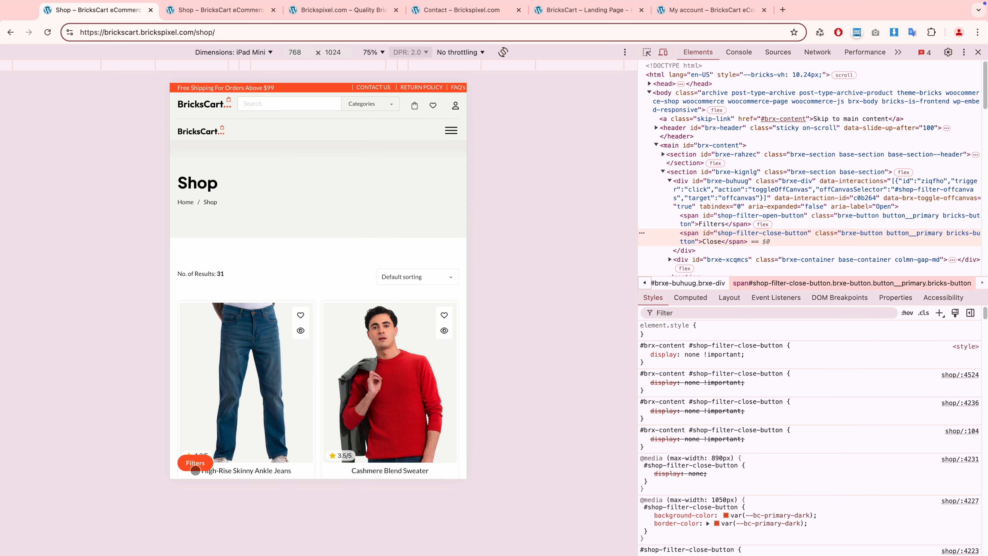
# Open and close the off-canvas product filters repeatedly in the shop page's iPad Mini preview to check the Filters and Close toggle.
pyautogui.click(198, 467)
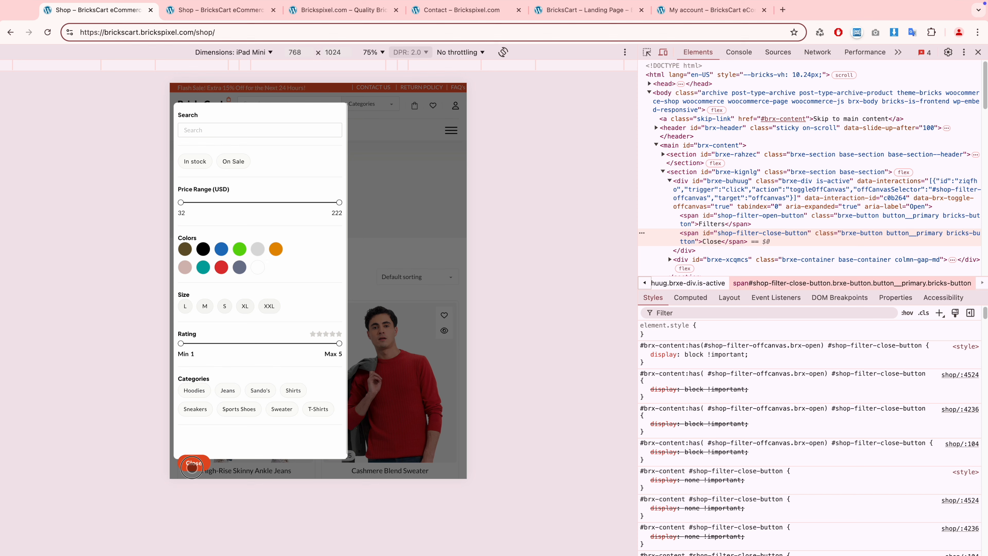
pyautogui.click(198, 465)
pyautogui.click(196, 463)
pyautogui.click(195, 464)
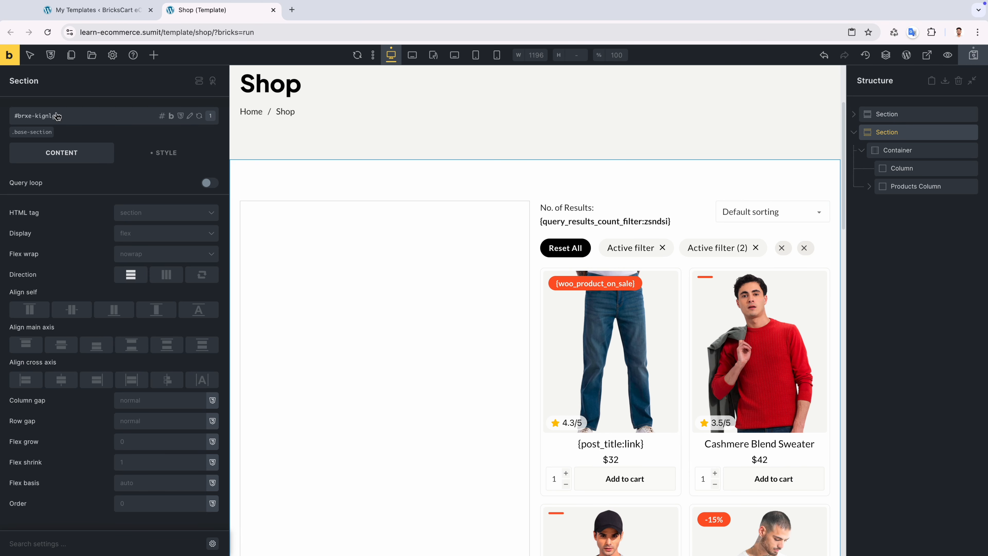
# Add a Div above the Container in the shop template's second section and insert two buttons inside it.
pyautogui.click(154, 55)
pyautogui.click(171, 185)
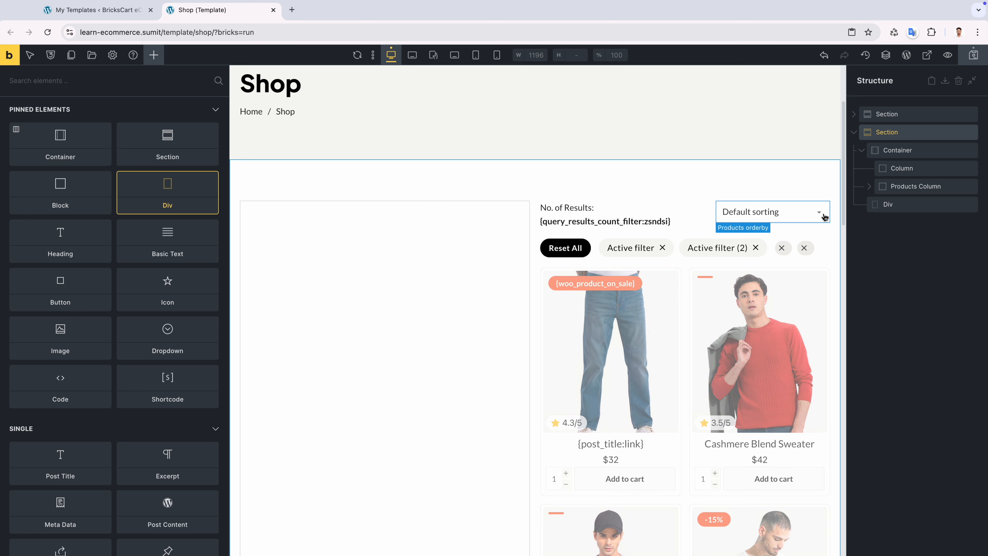
pyautogui.moveTo(884, 203); pyautogui.dragTo(883, 149)
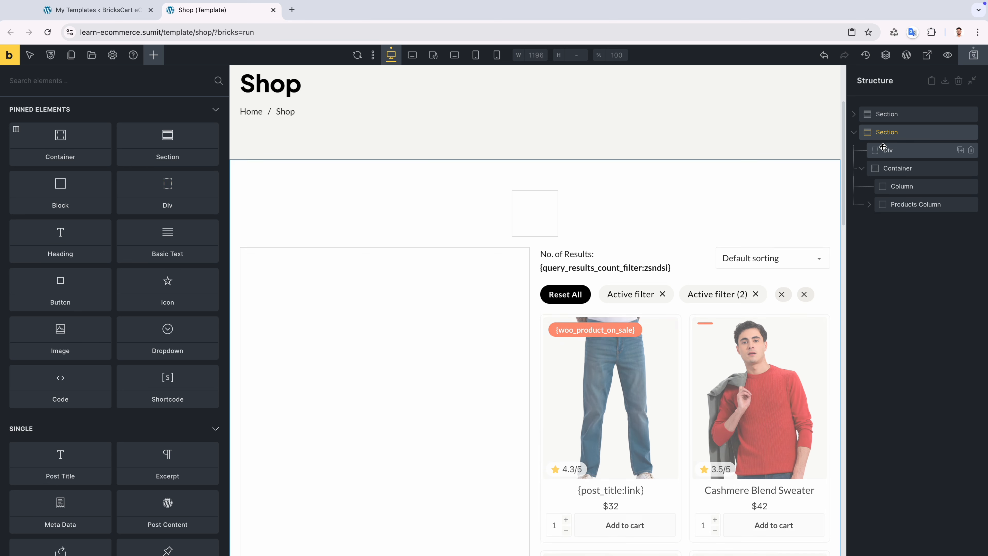
pyautogui.click(153, 55)
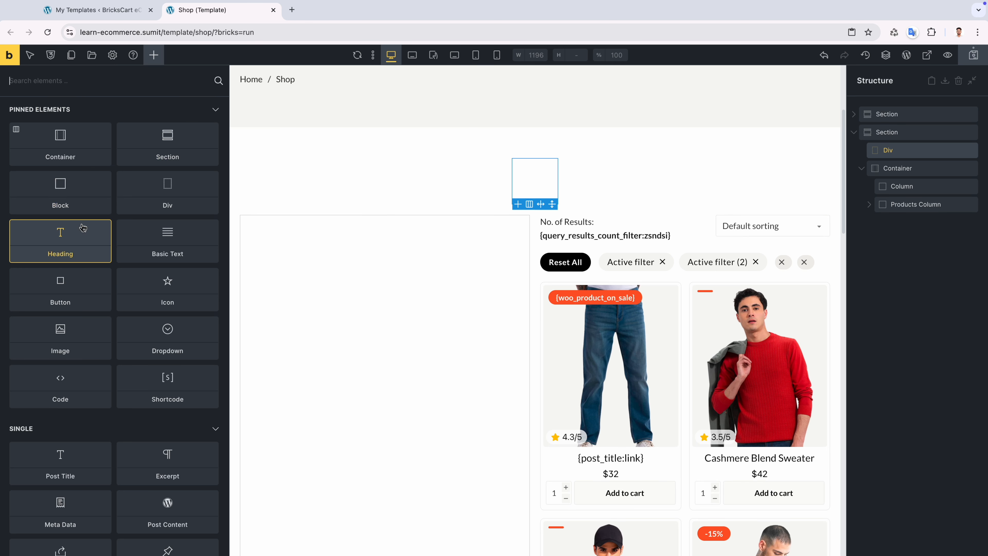
pyautogui.click(73, 283)
pyautogui.click(73, 282)
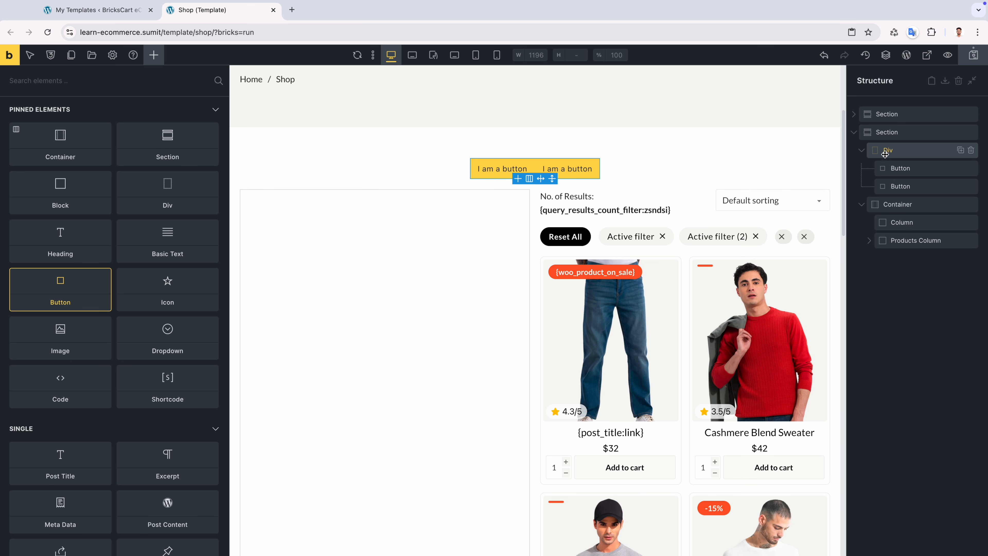
# Rename the two buttons inside the new Div as Open and Close in the structure.
pyautogui.click(901, 168)
pyautogui.write('Open')
pyautogui.doubleClick(899, 186)
pyautogui.write('Close')
pyautogui.press('Return')
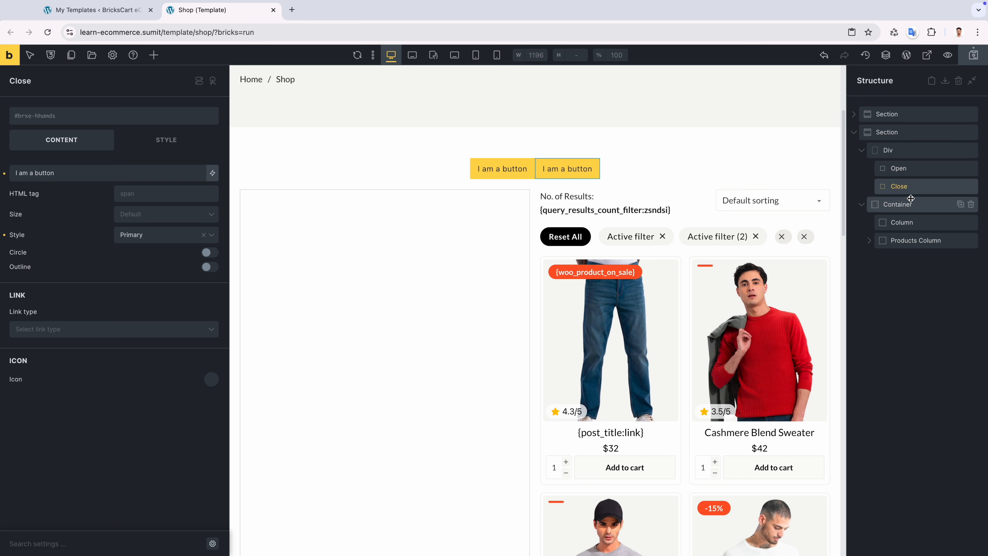
# Insert an Offcanvas element into the empty Column beside the Products Column.
pyautogui.click(899, 223)
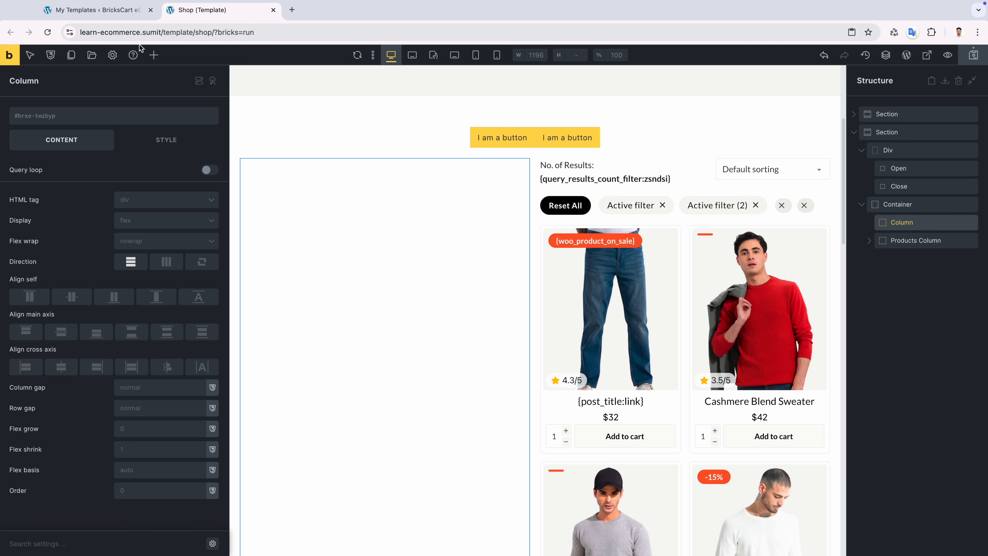
pyautogui.click(154, 57)
pyautogui.write('off')
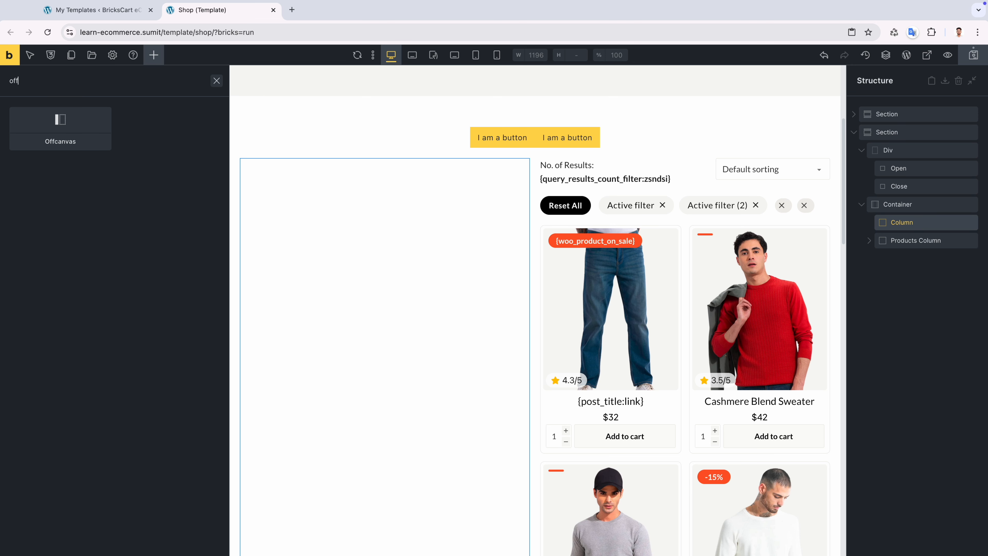
pyautogui.click(60, 129)
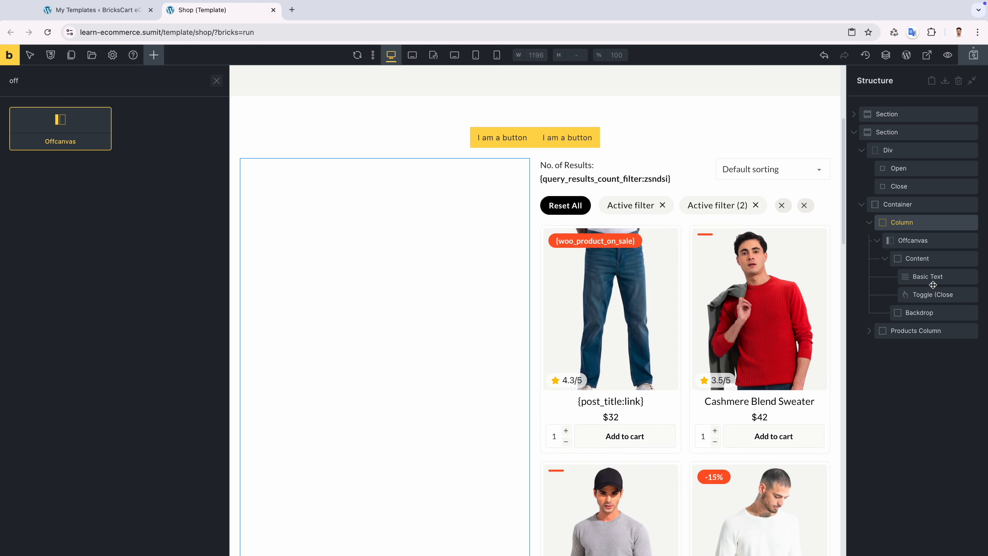
# Delete the default Basic Text and Toggle (Close) elements from the Offcanvas content block.
pyautogui.click(924, 242)
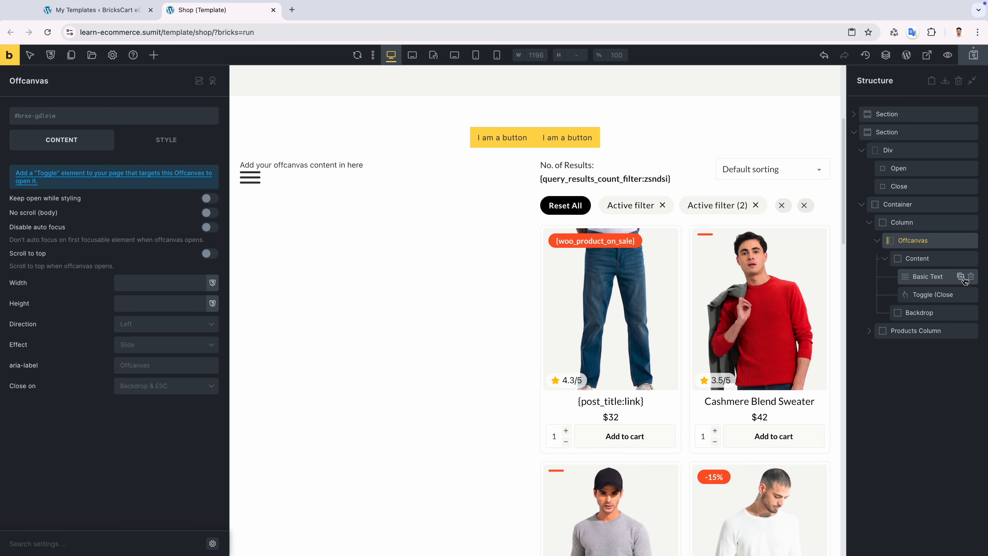
pyautogui.click(955, 277)
pyautogui.click(971, 276)
pyautogui.click(971, 276)
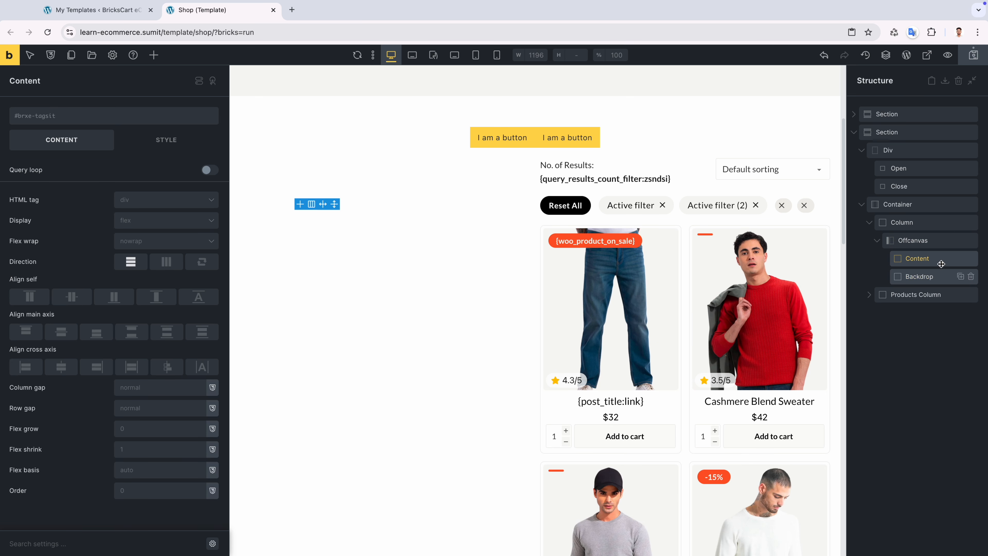
# Set the Offcanvas element's CSS ID to shop-filter-offcanvas and copy that ID.
pyautogui.click(918, 246)
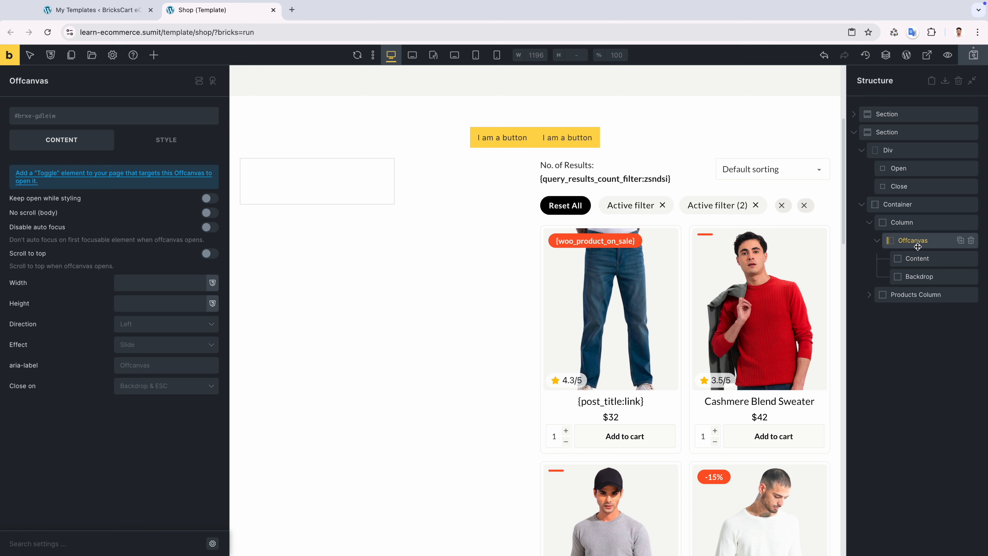
pyautogui.click(166, 143)
pyautogui.scroll(-5, 134, 418)
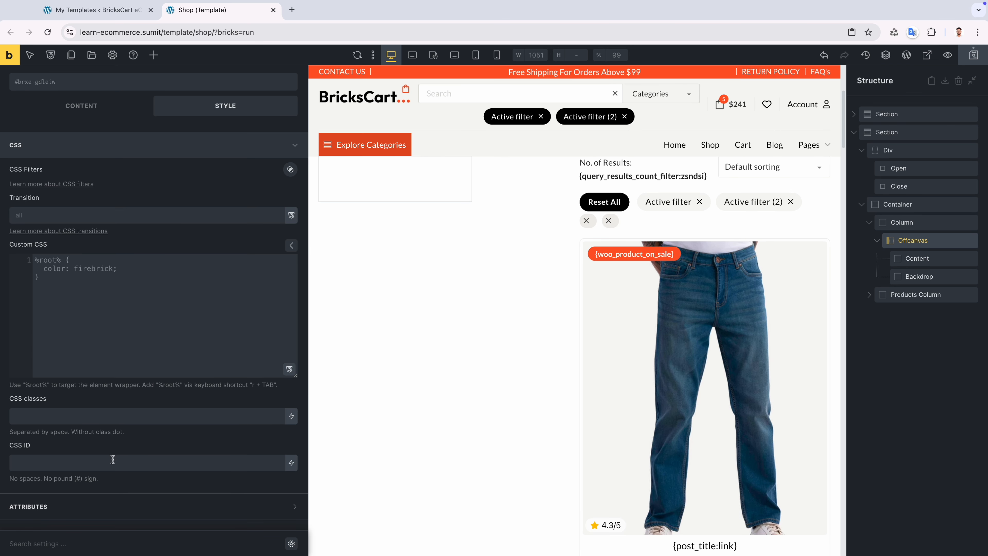
pyautogui.click(112, 467)
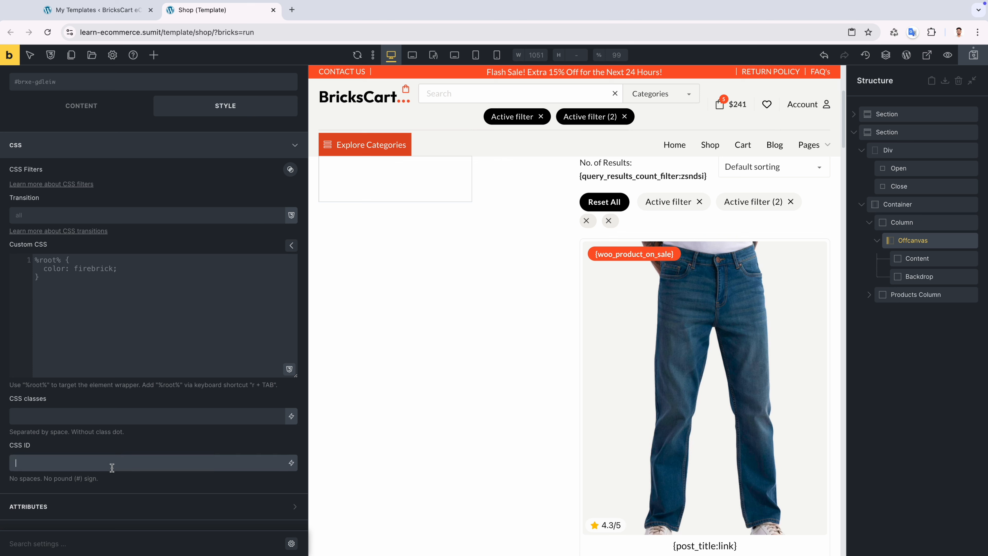
pyautogui.write('shop-fil')
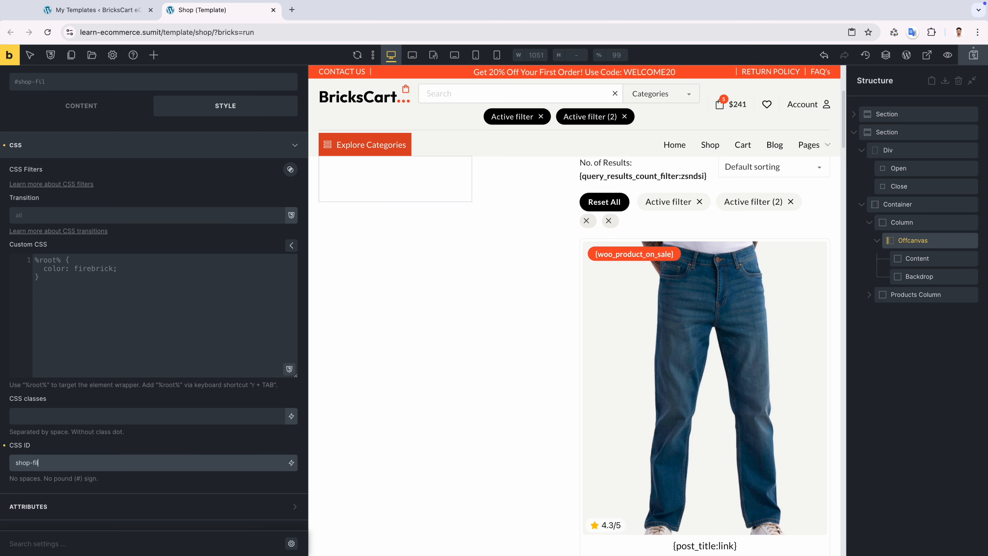
pyautogui.write('ter-offcanvas')
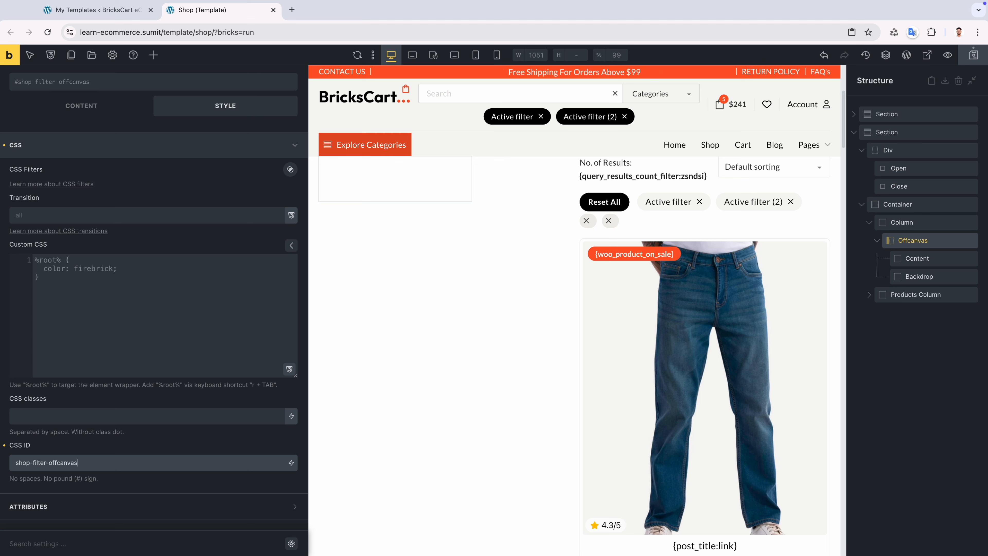
pyautogui.tripleClick(145, 460)
pyautogui.hotkey('ctrl', 'c')
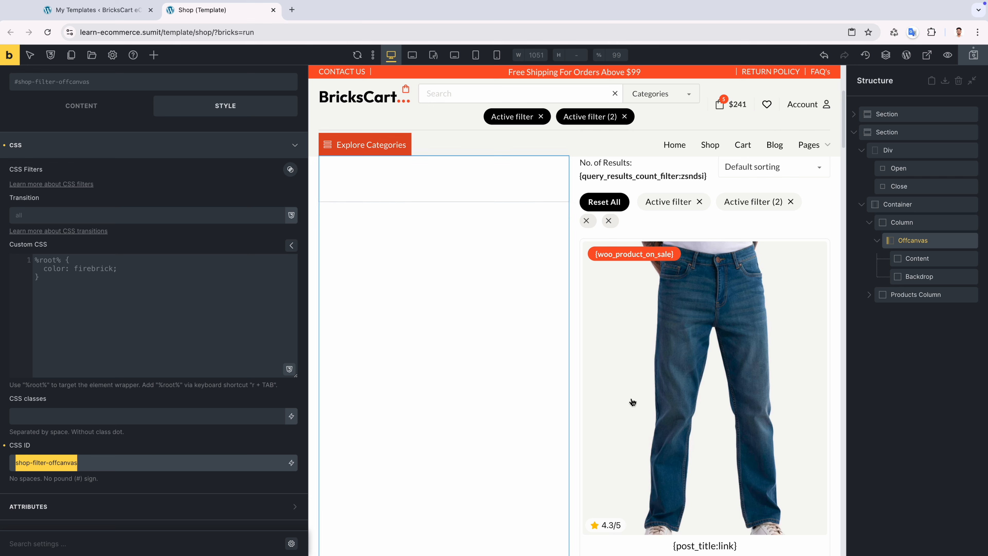
# Set the display of the Div holding the two buttons to none at the desktop breakpoint.
pyautogui.click(888, 150)
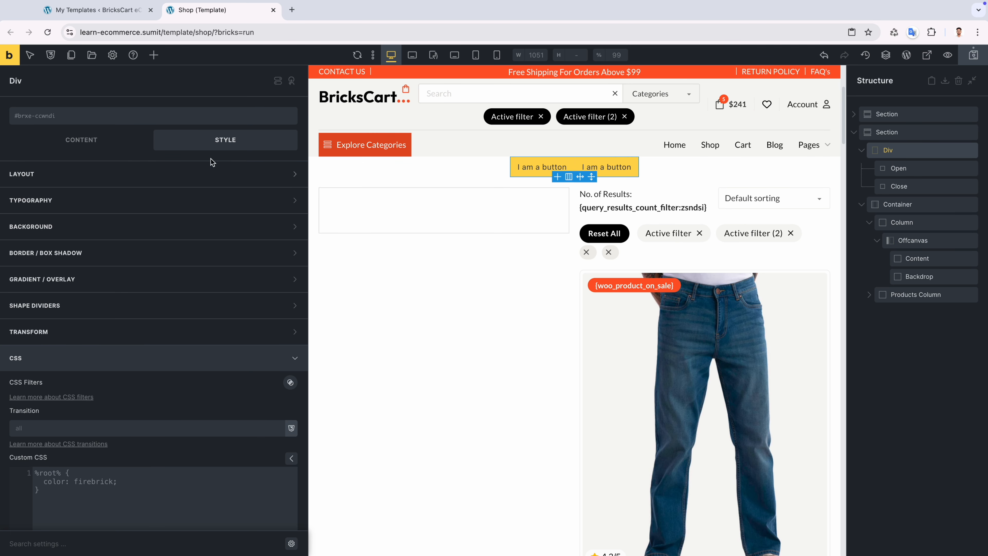
pyautogui.click(113, 141)
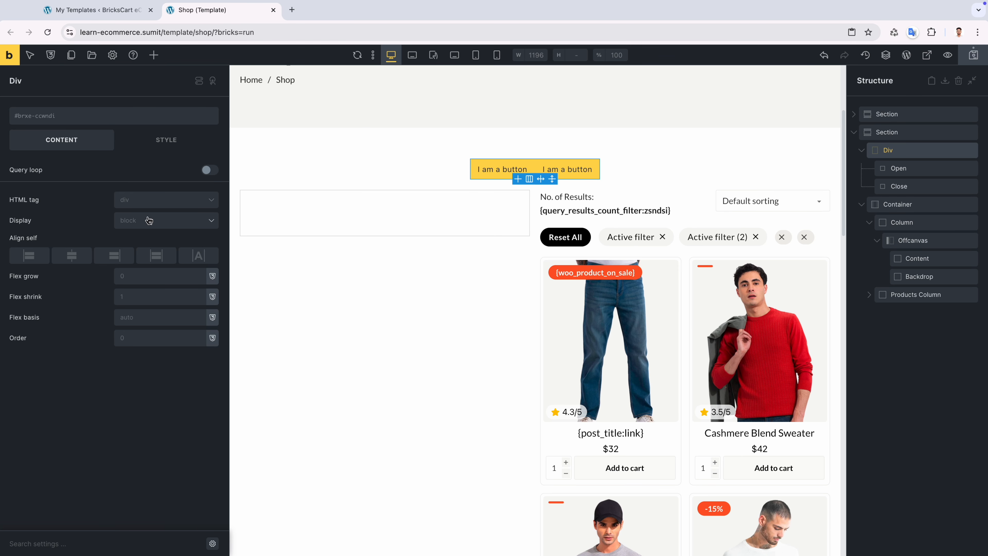
pyautogui.click(149, 221)
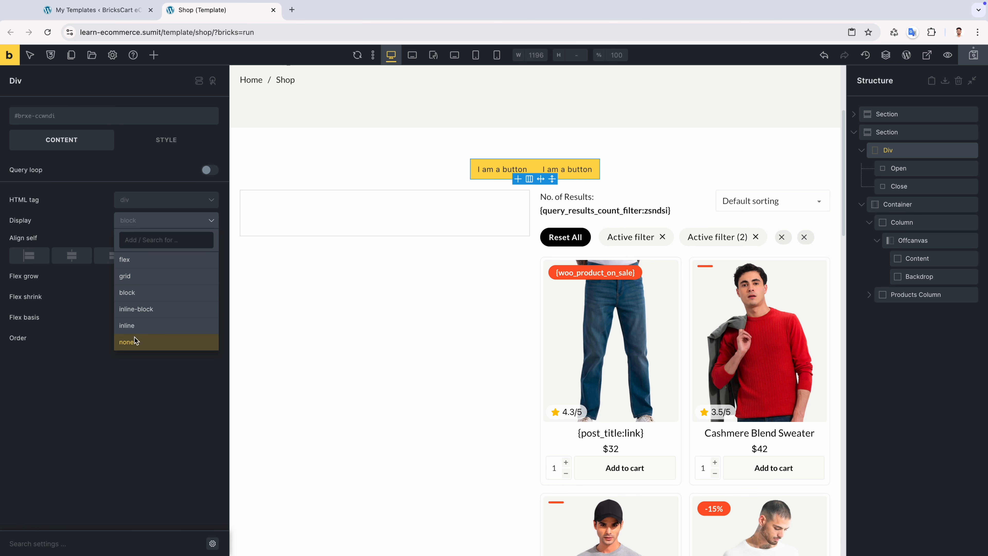
pyautogui.click(137, 340)
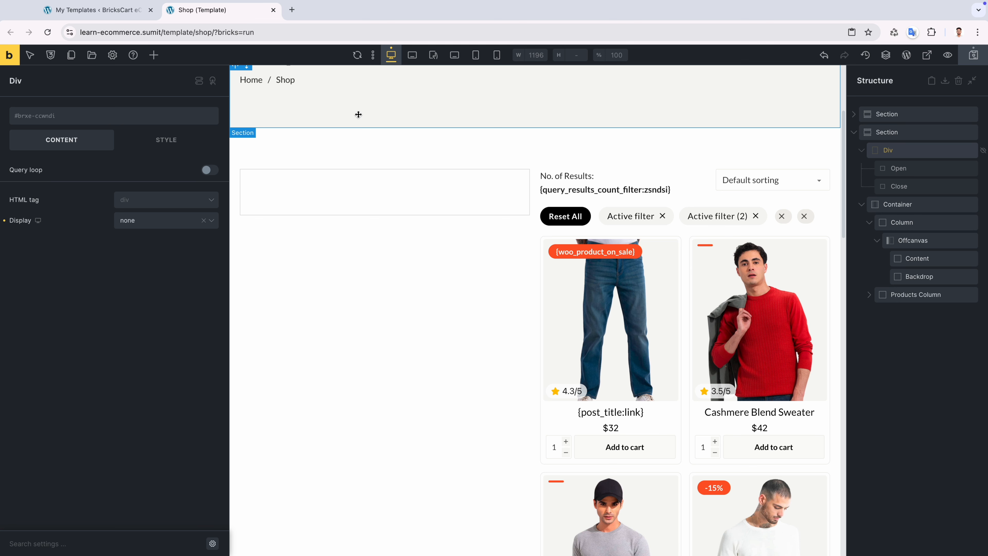
# Set the button Div's display to block at the Tablet Landscape (<= 1050px) breakpoint.
pyautogui.click(413, 56)
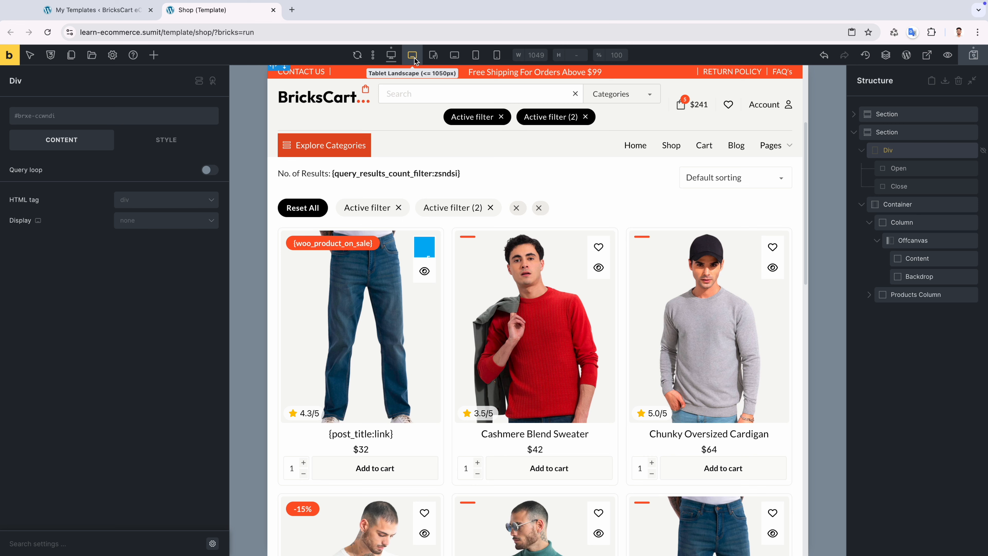
pyautogui.click(163, 221)
pyautogui.click(148, 293)
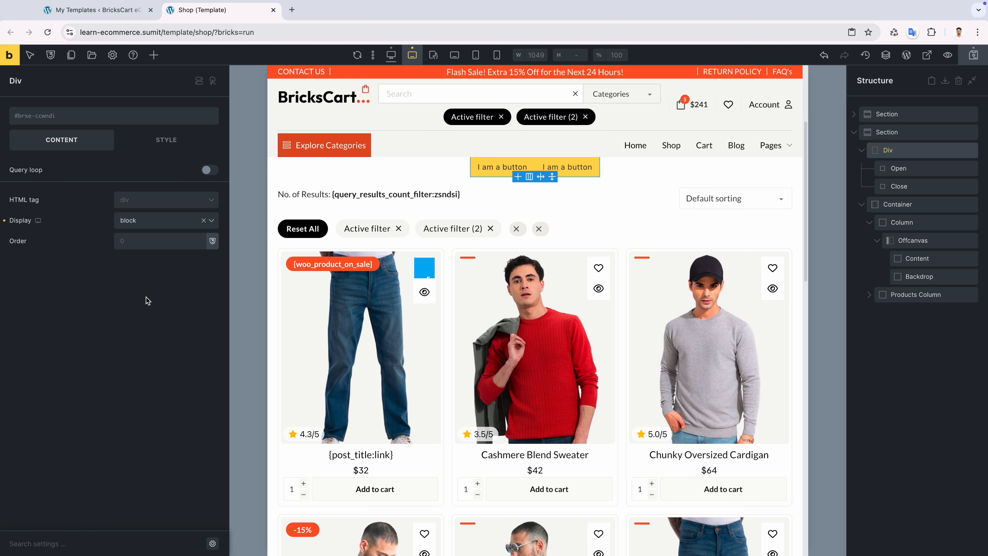
# Give the button Div a fixed position with bottom 2rem, left 2rem and z-index 9999 at the tablet landscape breakpoint.
pyautogui.click(167, 141)
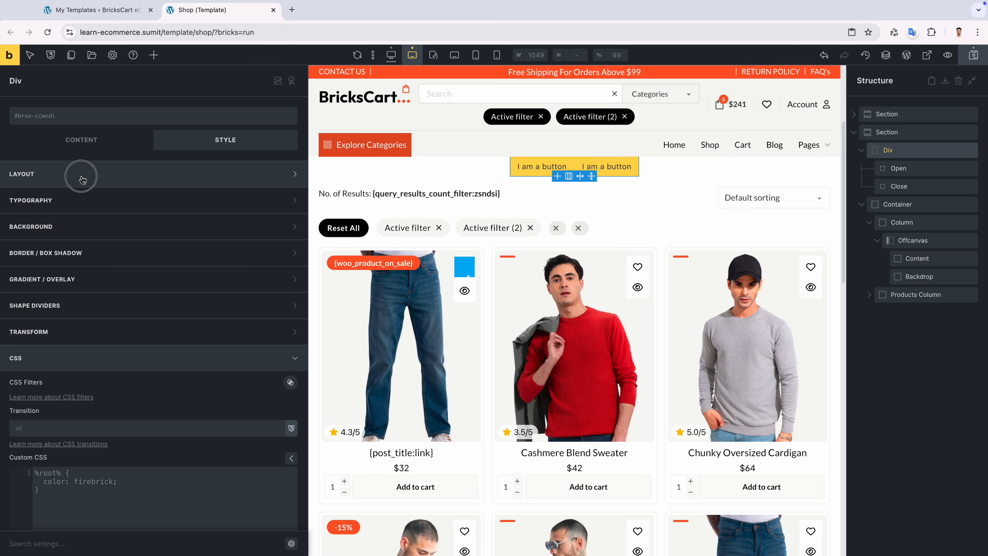
pyautogui.scroll(-8, 92, 318)
pyautogui.click(133, 299)
pyautogui.click(129, 357)
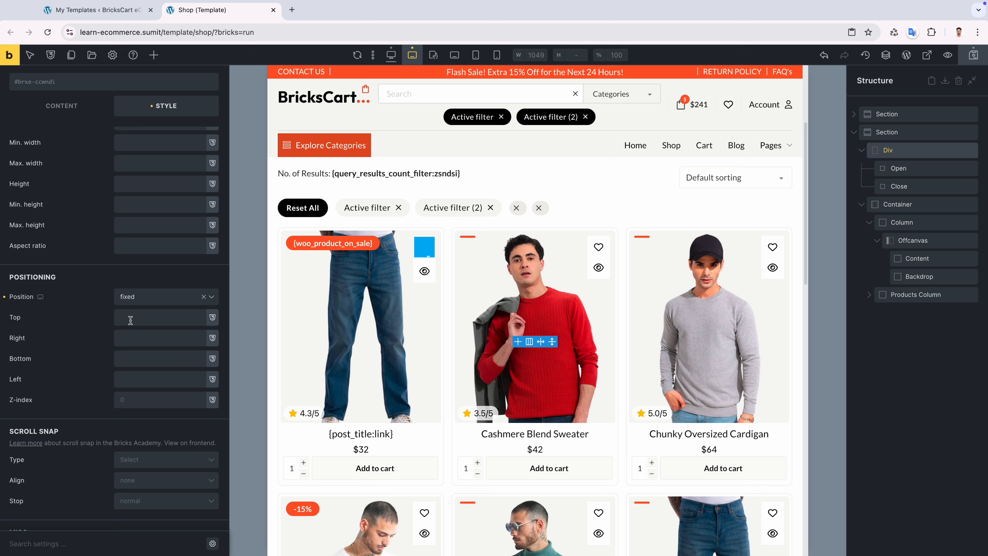
pyautogui.click(133, 360)
pyautogui.write('2rem')
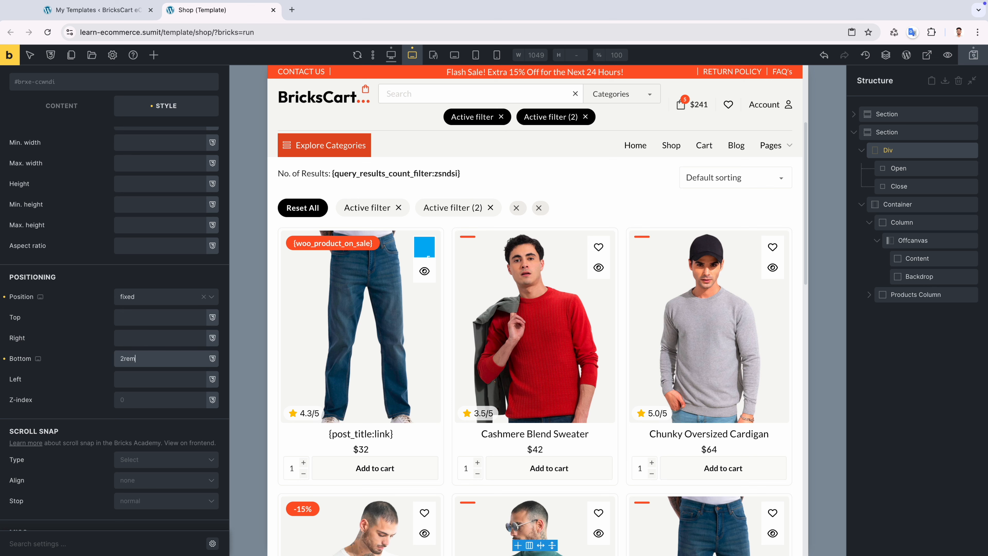
pyautogui.click(134, 377)
pyautogui.write('2rem')
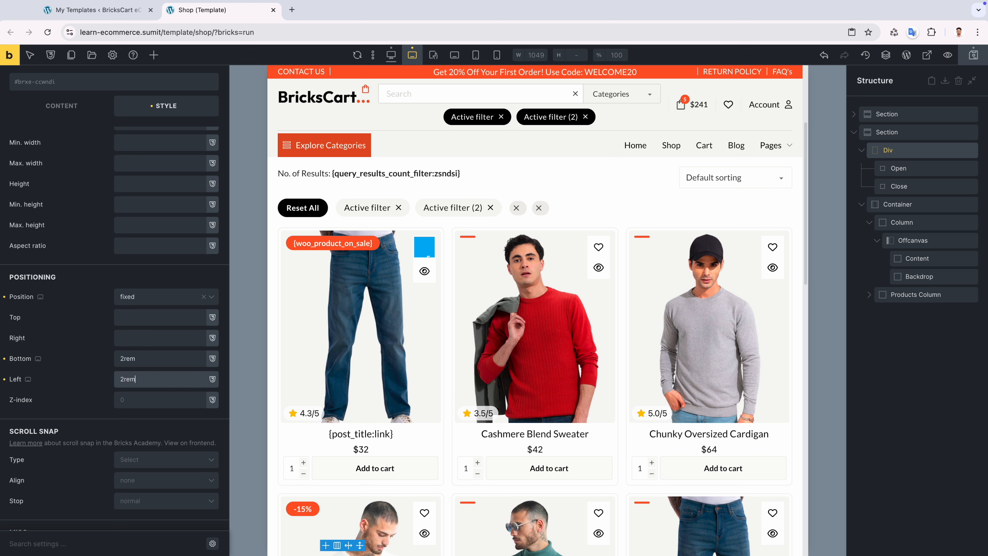
pyautogui.click(135, 398)
pyautogui.write('9999')
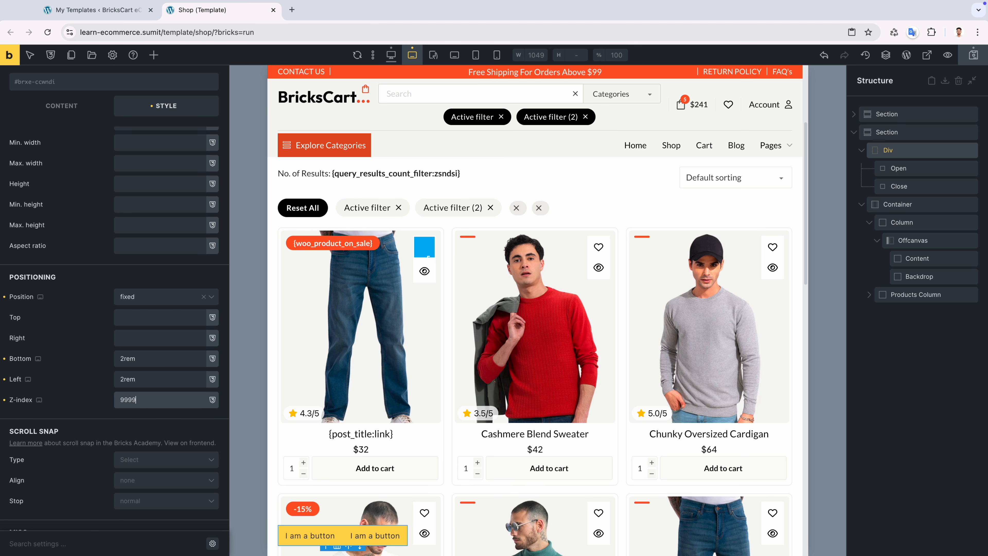
# Set the button Div's overflow to hidden at the tablet landscape breakpoint.
pyautogui.scroll(-6, 147, 399)
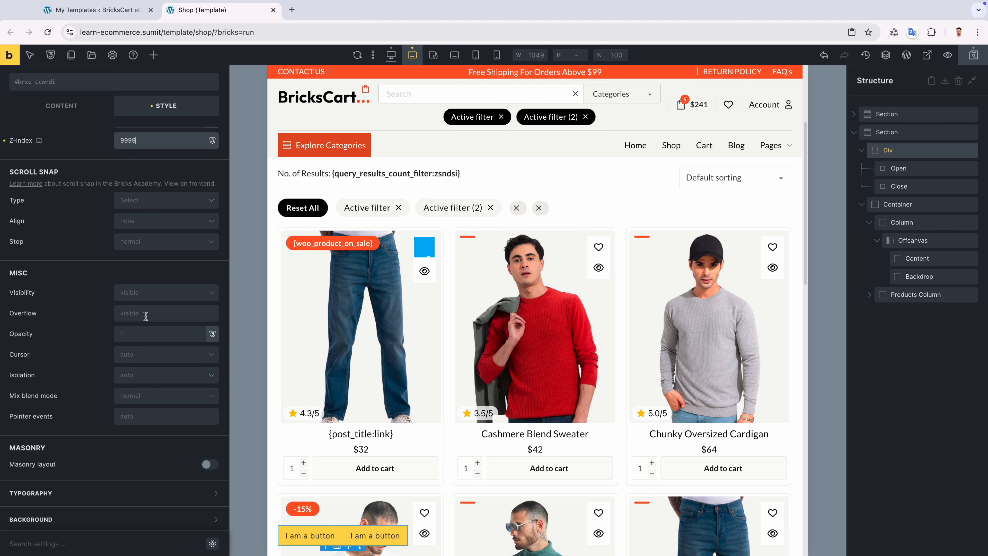
pyautogui.click(146, 313)
pyautogui.write('hidden')
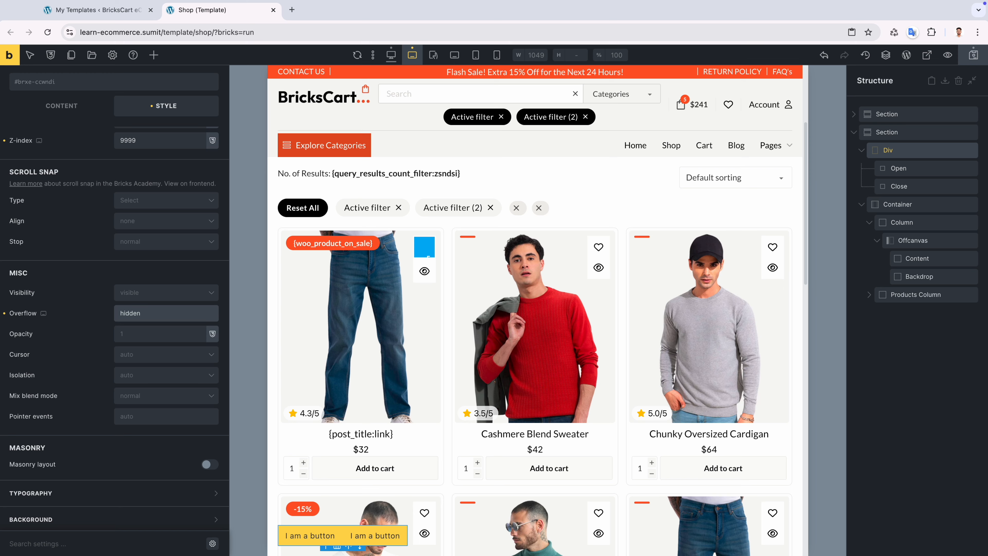
# Add custom CSS to the Div showing #shop-filter-close-button and hiding #shop-filter-open-button only while #shop-filter-offcanvas is open, and highlight the close-button selector.
pyautogui.scroll(-10, 120, 390)
pyautogui.click(120, 470)
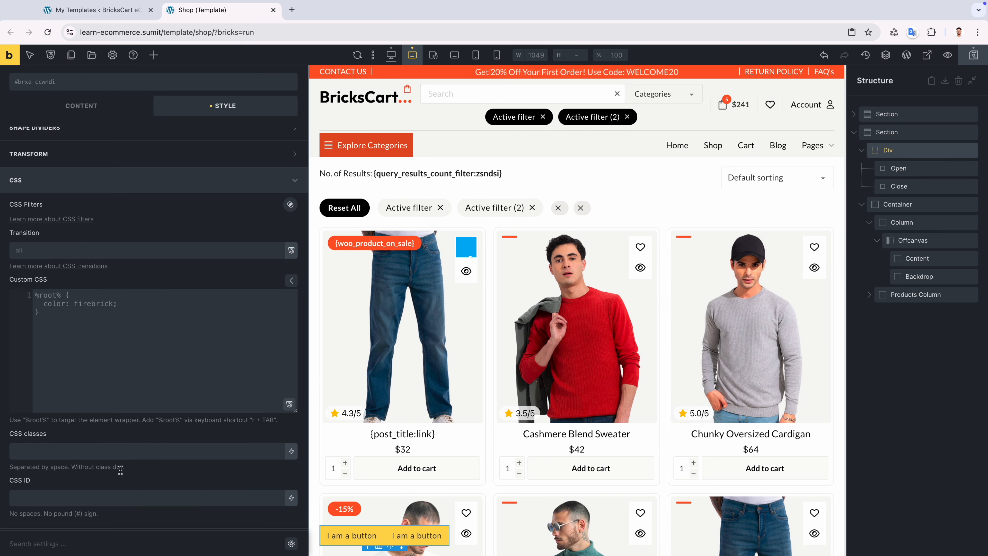
pyautogui.click(132, 316)
pyautogui.hotkey('ctrl', 'v')
pyautogui.write('#brx-content #shop-filter-close-button {     display: none !important; }  #brx-content:has(#shop-filter-offcanvas.brx-open) #shop-filter-open-button {     display: none !important; }  #brx-content:has(#shop-filter-offcanvas.brx-open) #shop-filter-close-button {     display: block !important; }')
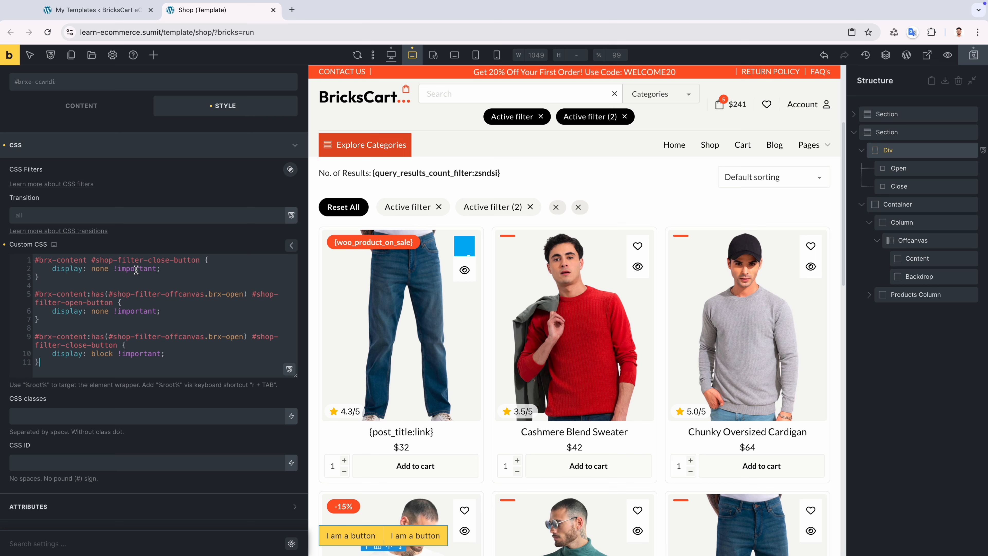
pyautogui.moveTo(92, 260); pyautogui.dragTo(196, 260)
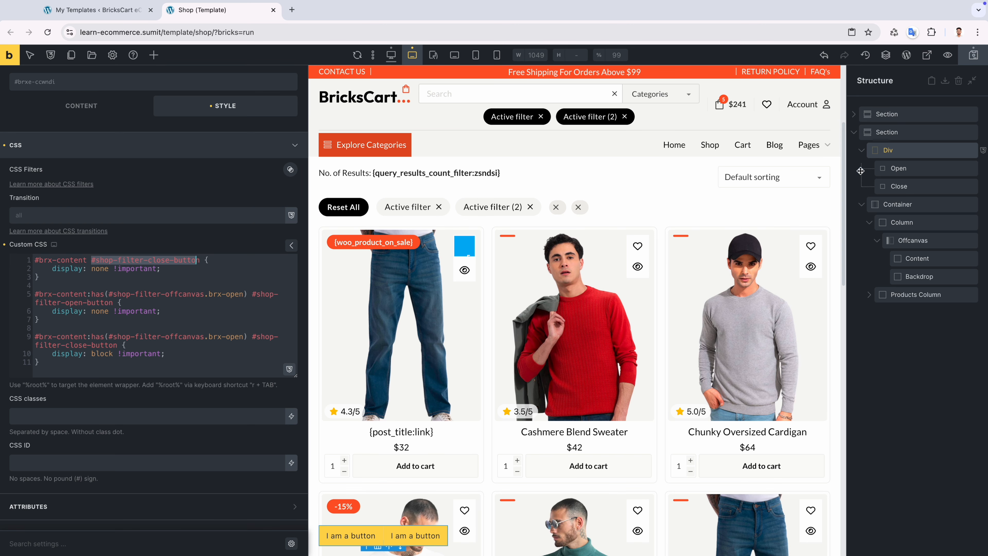
# Change the Open button's text to "Filters" and clear its Primary style preset.
pyautogui.click(350, 535)
pyautogui.click(80, 105)
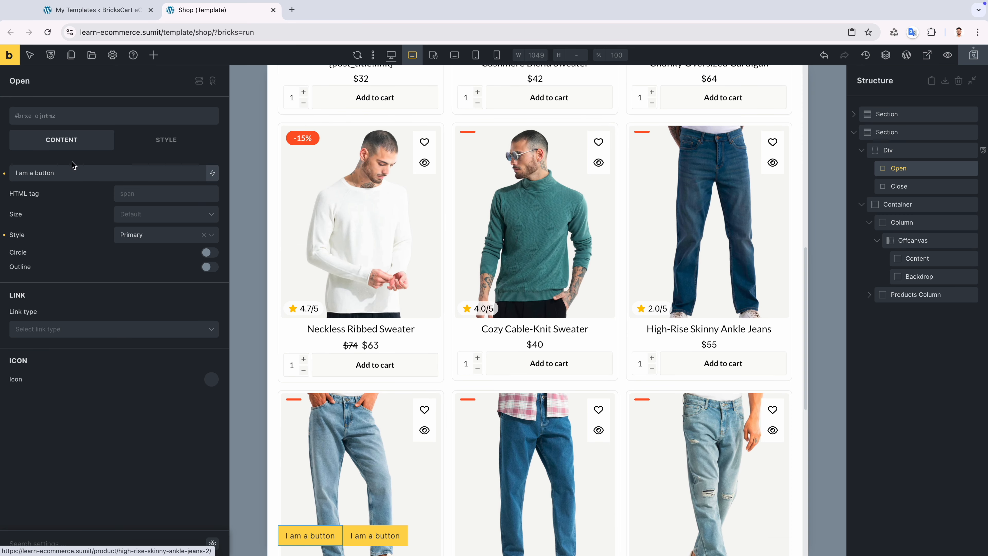
pyautogui.click(71, 175)
pyautogui.tripleClick(71, 174)
pyautogui.write('Filters')
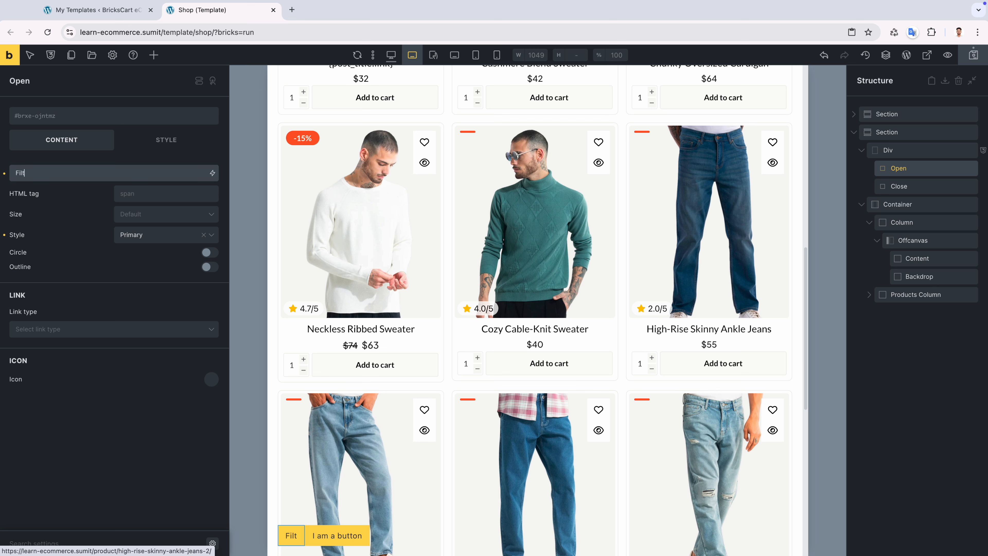
pyautogui.click(4, 234)
# Assign the global class .button__primary to the Open button.
pyautogui.click(50, 117)
pyautogui.write('button')
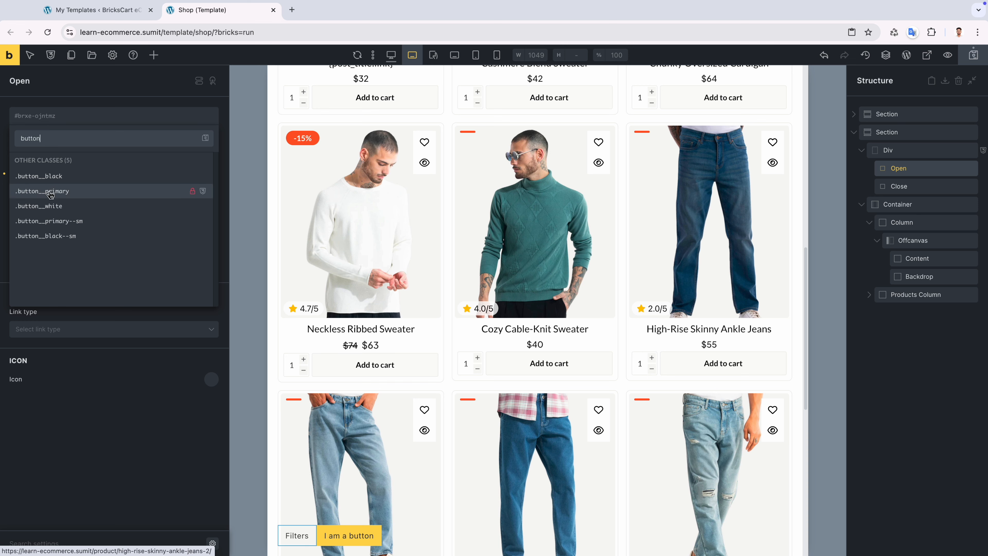
pyautogui.click(48, 191)
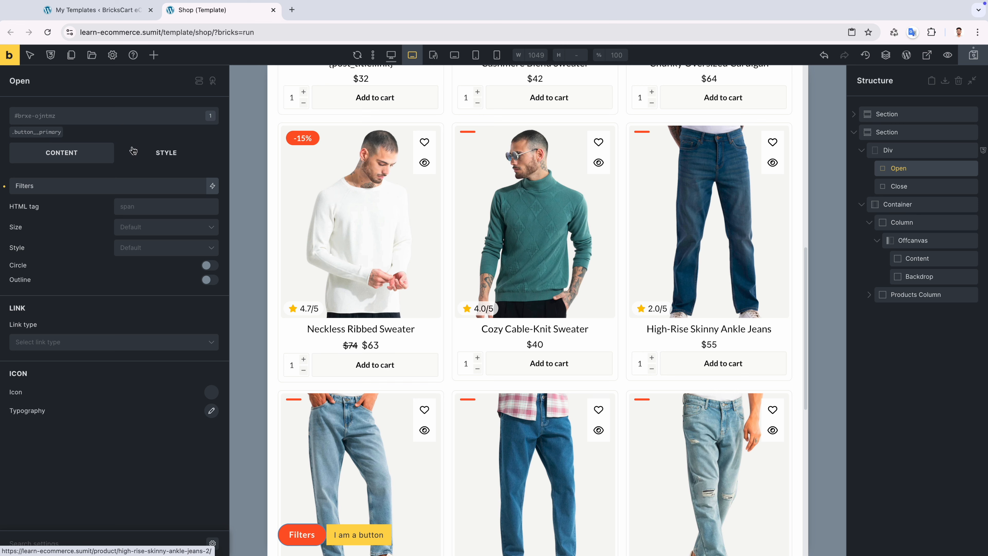
# Change the Close button's text to "Close" and clear its Primary style preset.
pyautogui.click(358, 531)
pyautogui.tripleClick(54, 175)
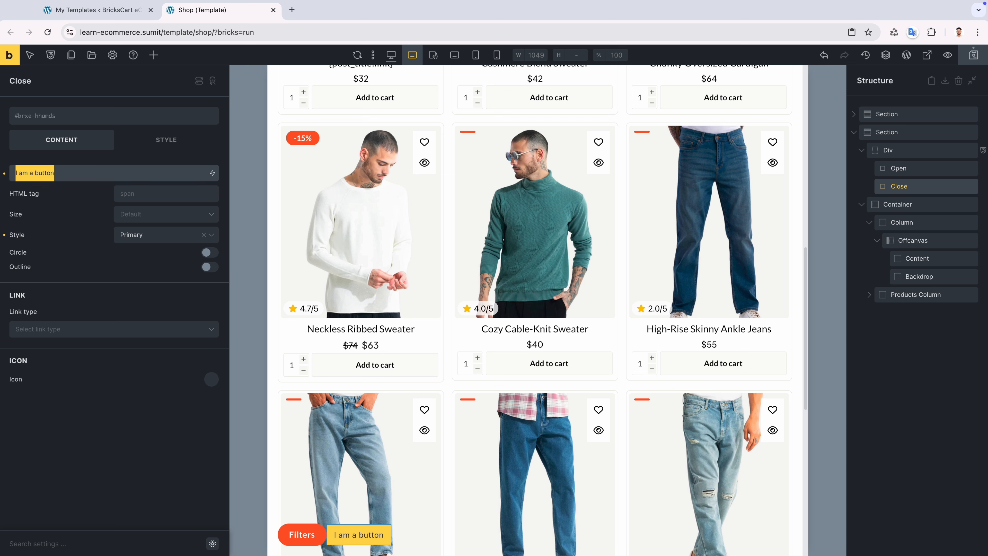
pyautogui.write('Close')
pyautogui.click(5, 235)
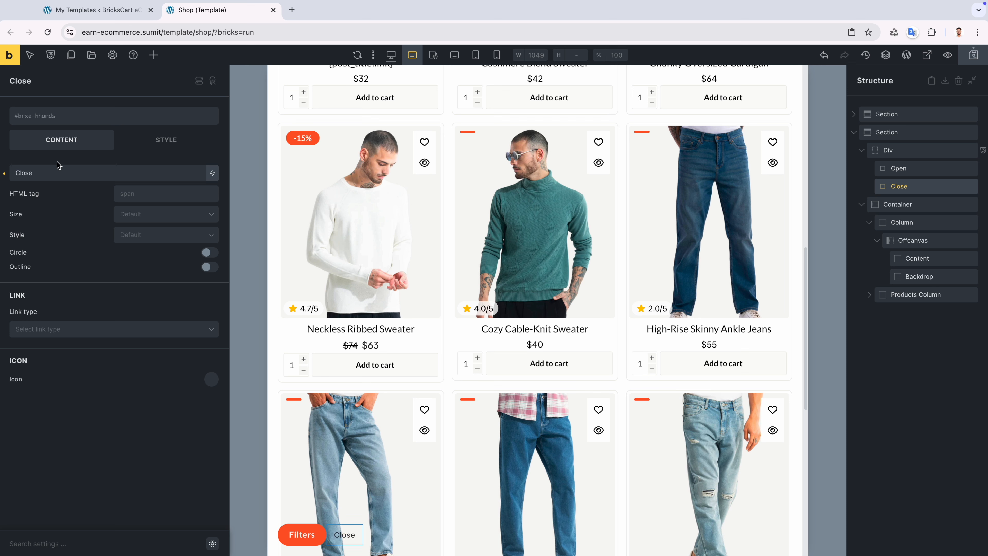
# Assign the global class .button__black to the Close button.
pyautogui.click(67, 128)
pyautogui.write('button')
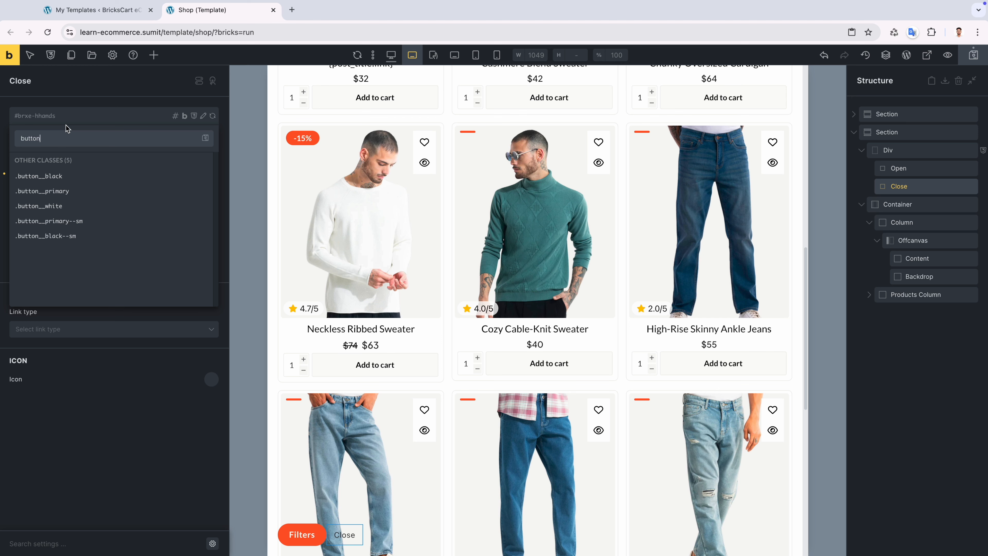
pyautogui.click(43, 176)
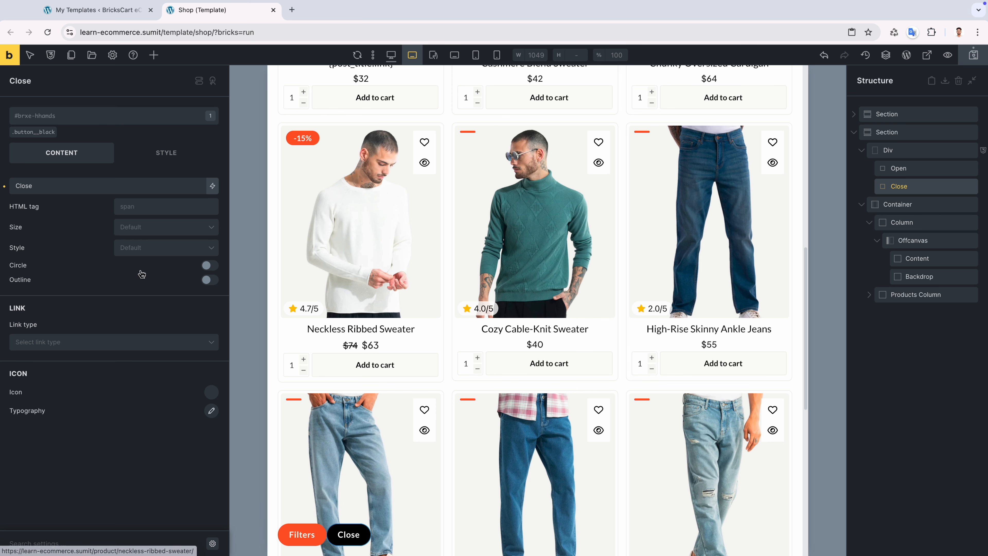
# Set the Open button's CSS ID to shop-filter-open-button, matching the Div's custom CSS, and copy the ID.
pyautogui.click(887, 153)
pyautogui.click(160, 149)
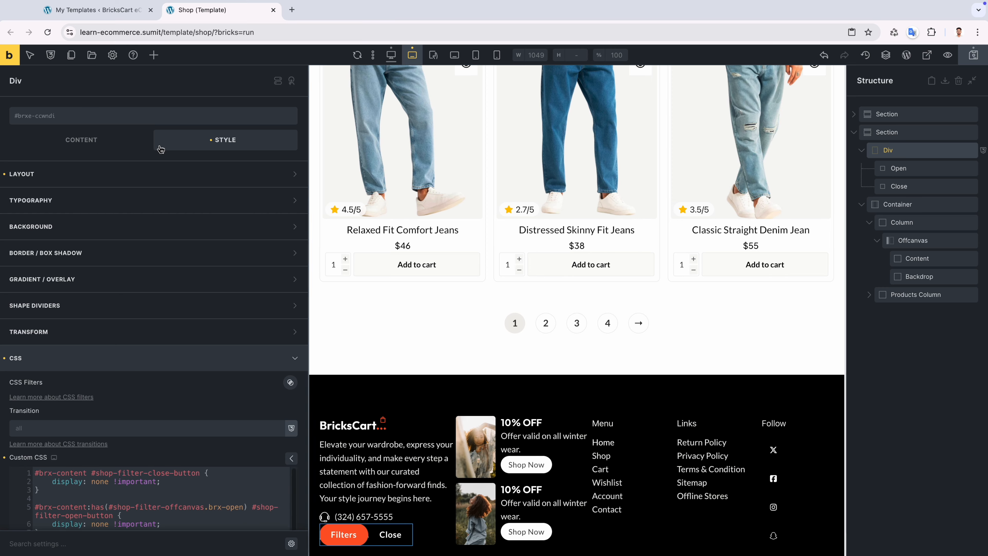
pyautogui.scroll(-5, 149, 393)
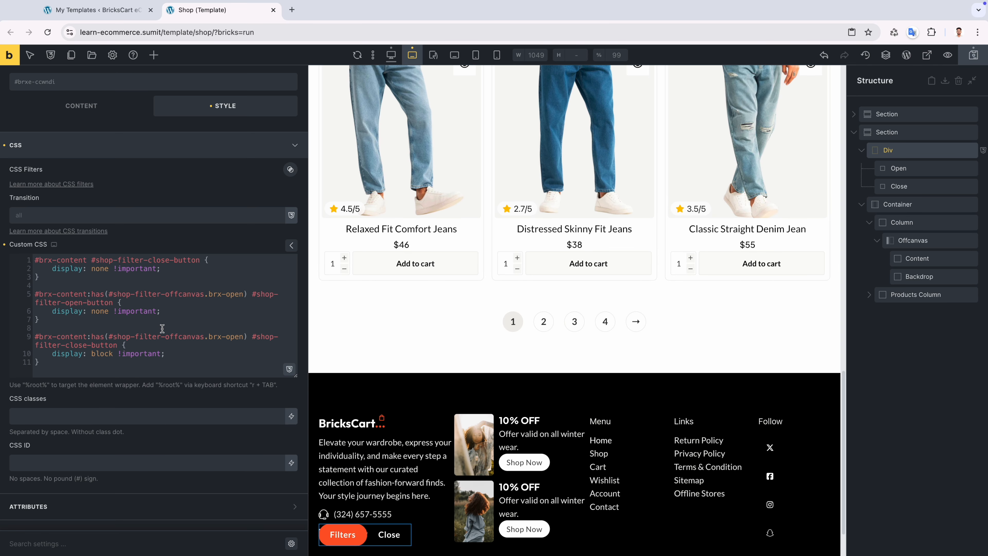
pyautogui.click(898, 168)
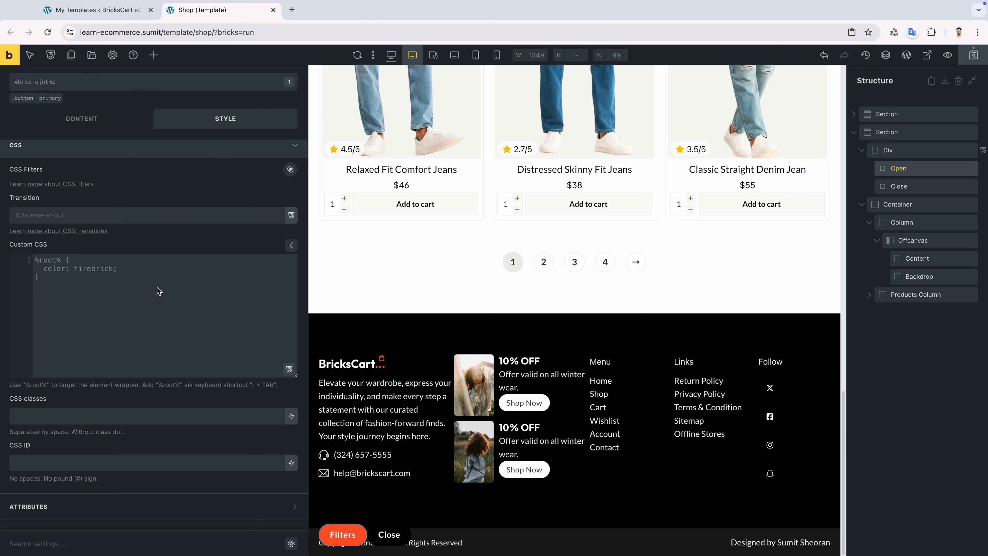
pyautogui.click(124, 458)
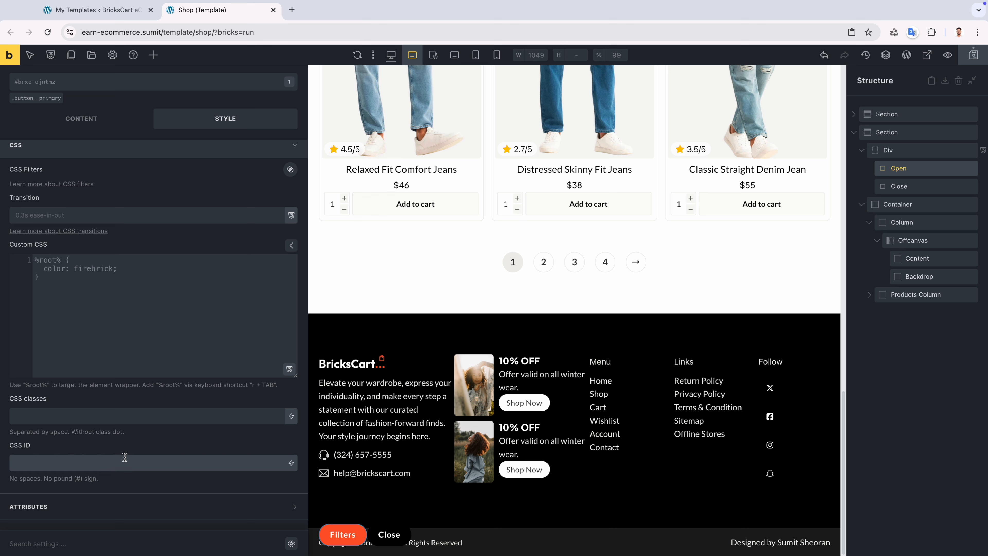
pyautogui.write('shop-filter-open-button')
pyautogui.hotkey('ctrl', 'a')
pyautogui.hotkey('ctrl', 'c')
# Set the Close button's CSS ID to shop-filter-close-button by pasting the copied ID and replacing "open" with "close".
pyautogui.click(899, 186)
pyautogui.click(124, 465)
pyautogui.hotkey('ctrl', 'v')
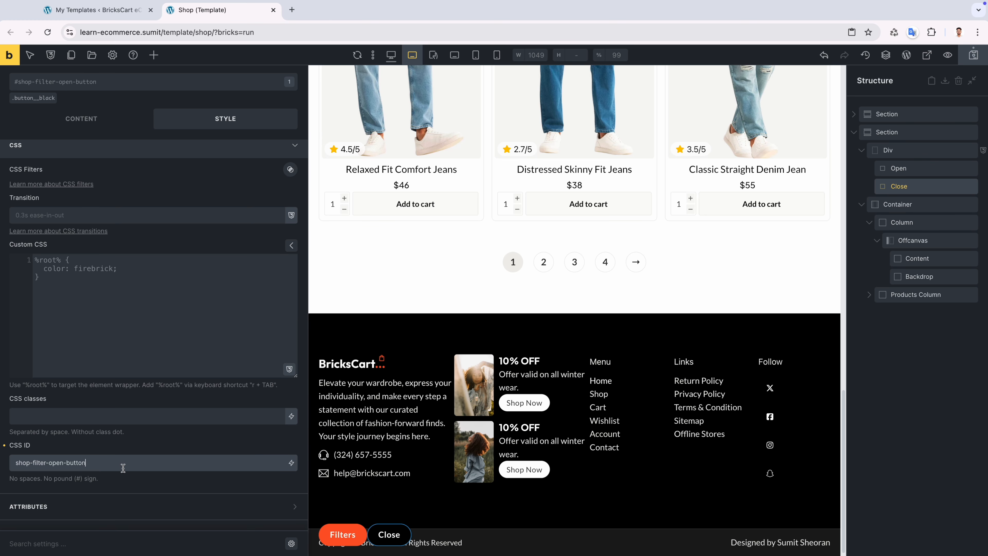
pyautogui.doubleClick(60, 464)
pyautogui.write('close')
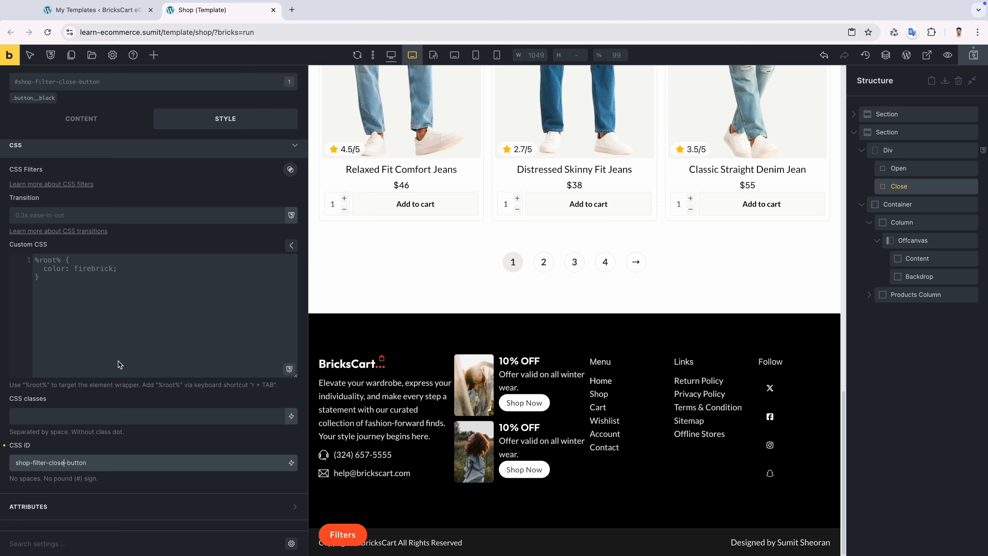
# Review the Div's custom CSS: the close-button selector, the brx-open condition and the display rules for both buttons.
pyautogui.click(888, 150)
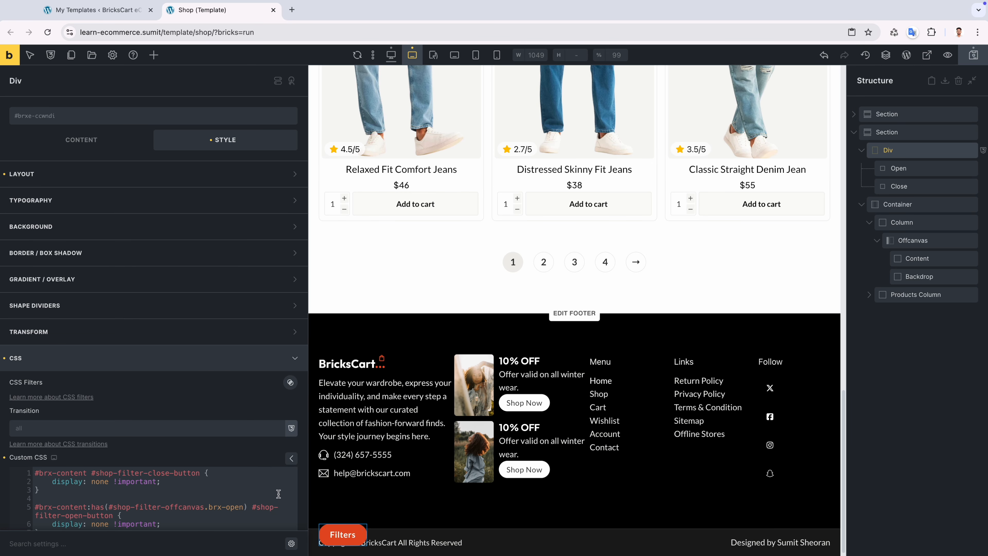
pyautogui.scroll(-5, 183, 357)
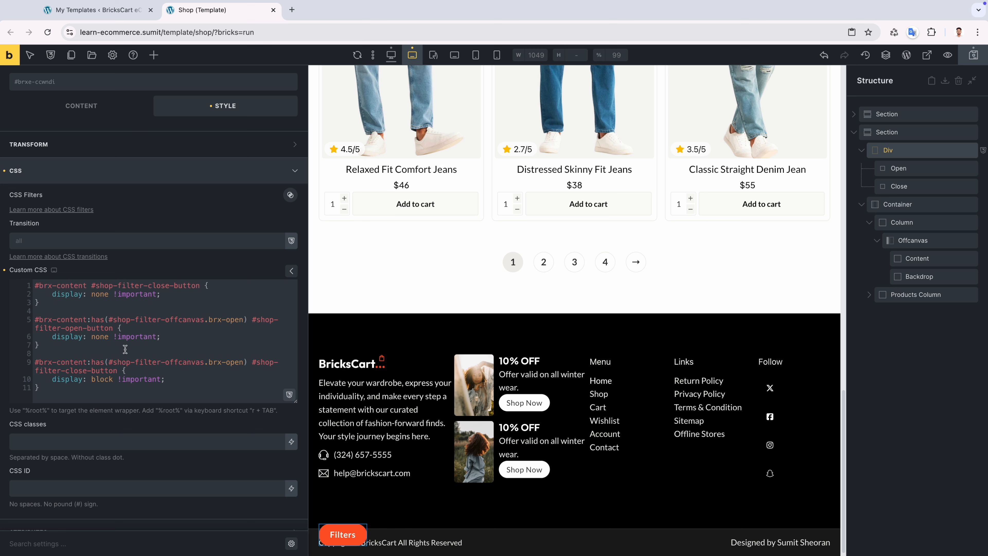
pyautogui.moveTo(91, 285); pyautogui.dragTo(196, 285)
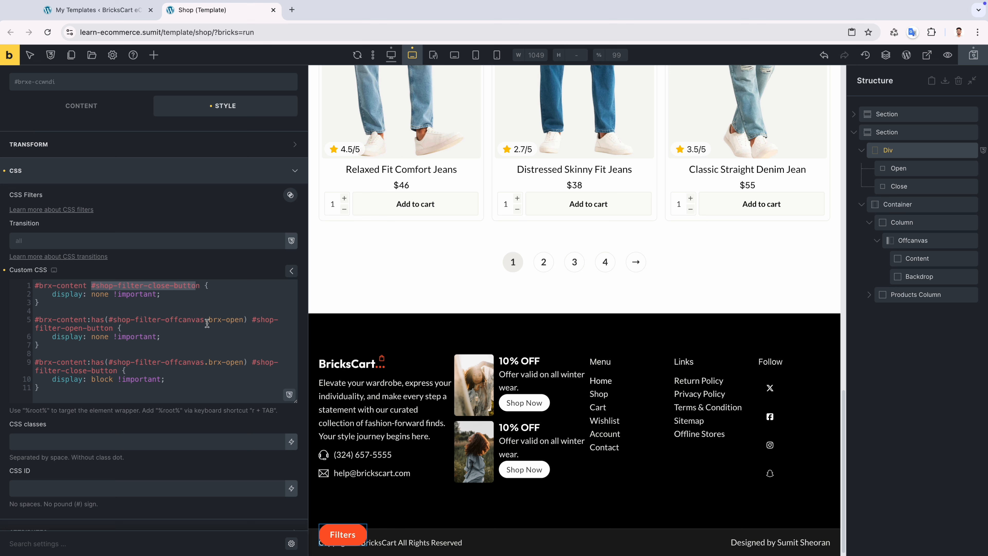
pyautogui.moveTo(208, 320); pyautogui.dragTo(238, 324)
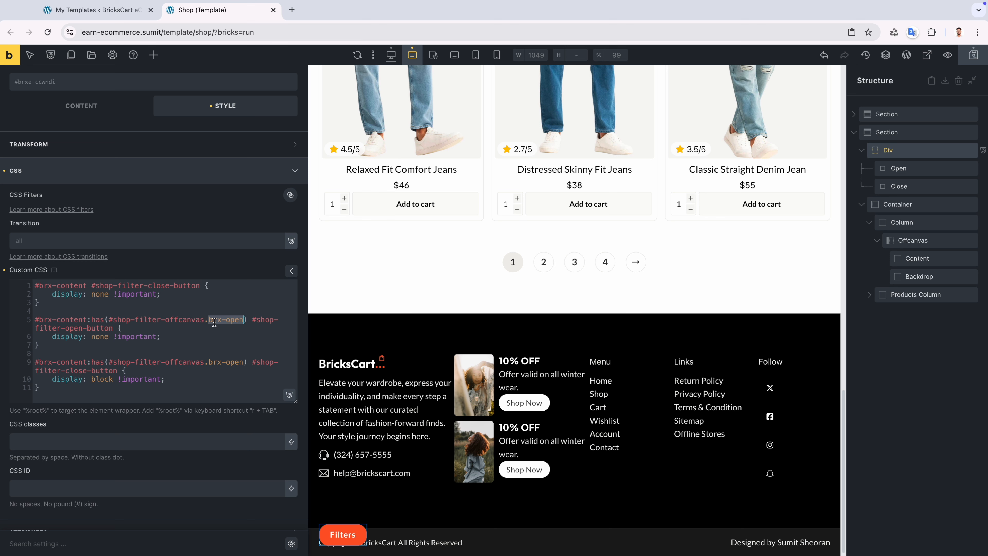
pyautogui.moveTo(171, 334); pyautogui.dragTo(56, 334)
pyautogui.click(67, 379)
pyautogui.moveTo(54, 380); pyautogui.dragTo(157, 380)
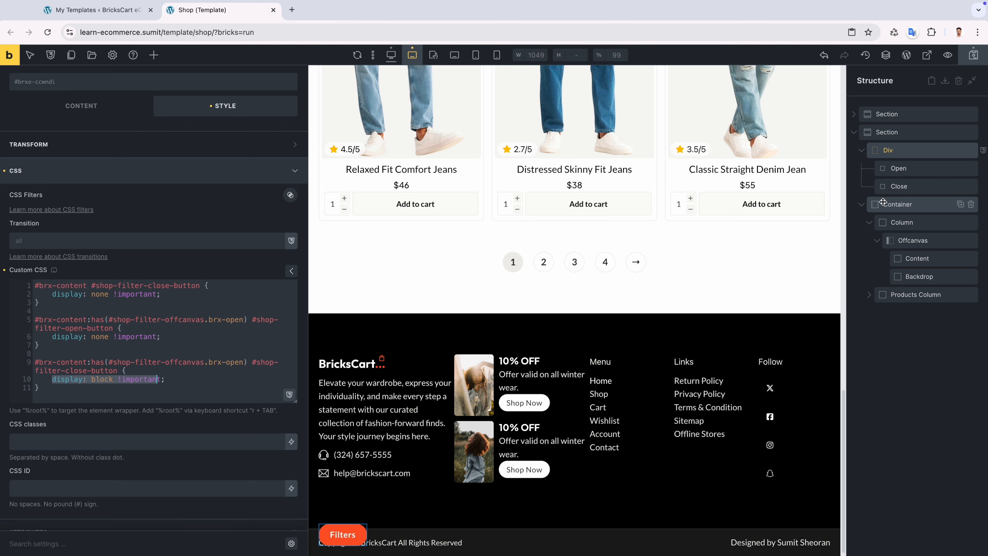
# Add an interaction to the button Div with trigger Click and action Toggle offcanvas.
pyautogui.click(899, 186)
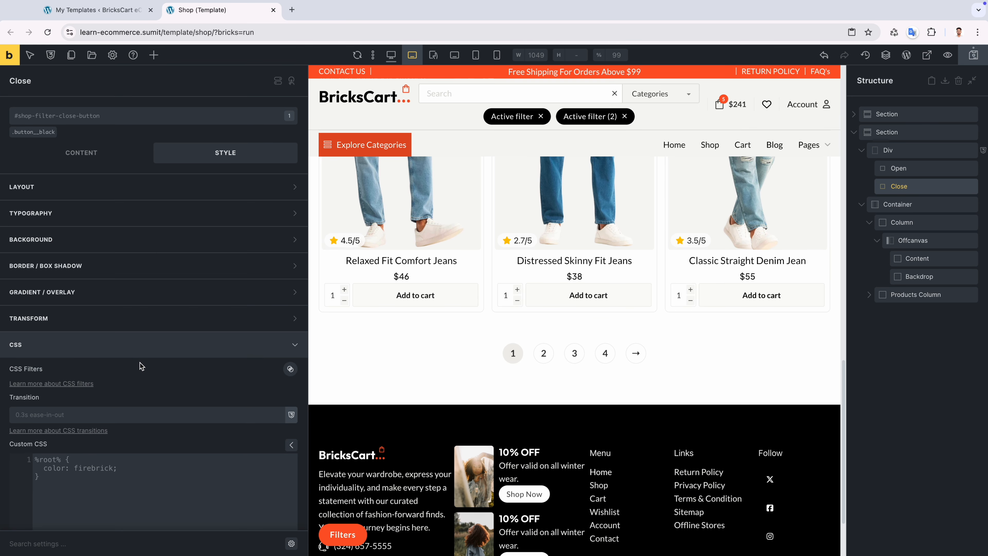
pyautogui.click(887, 152)
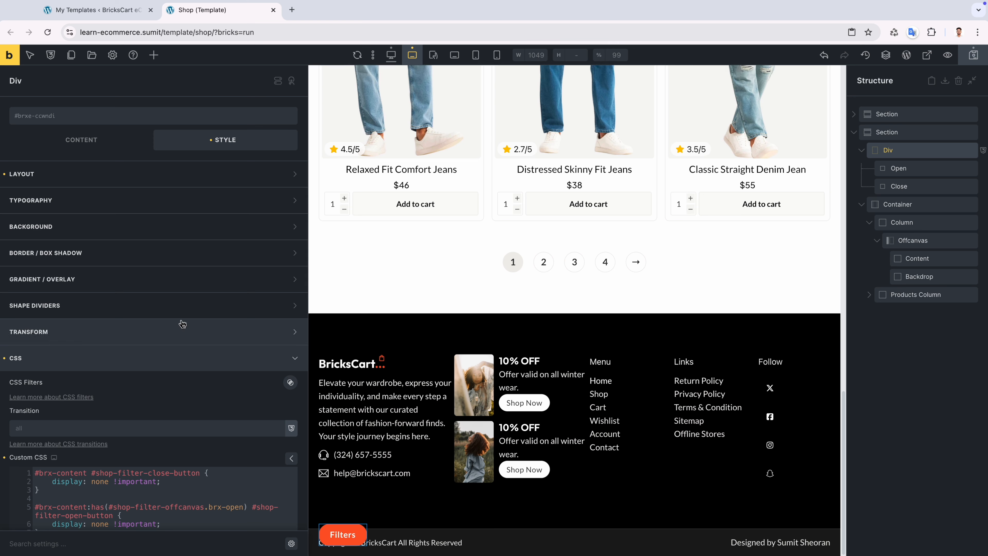
pyautogui.click(292, 81)
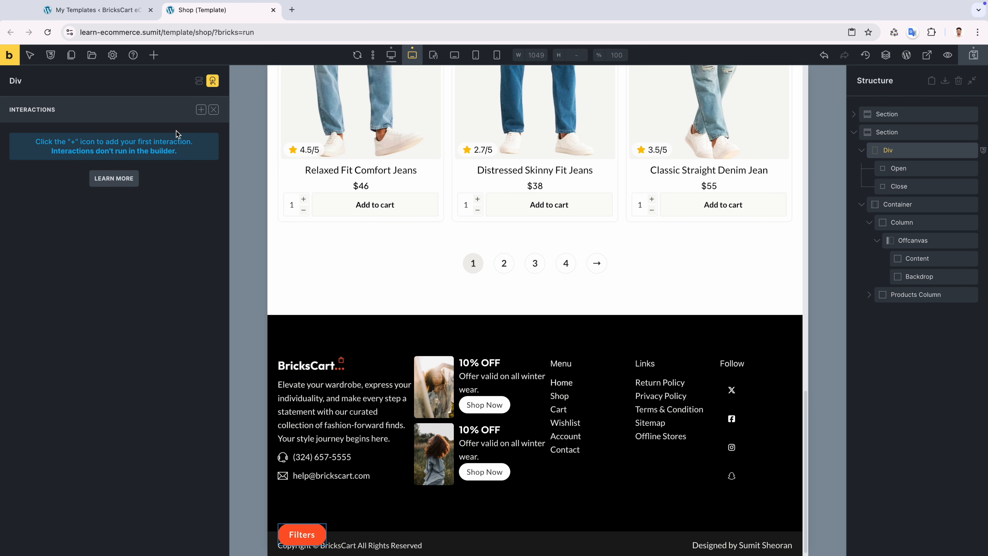
pyautogui.click(200, 110)
pyautogui.click(73, 210)
pyautogui.click(63, 243)
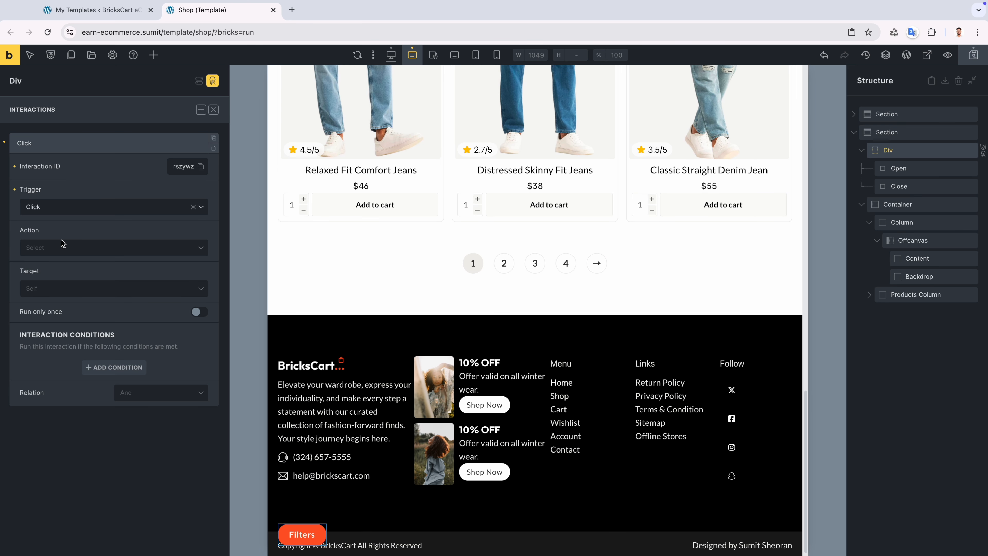
pyautogui.click(63, 247)
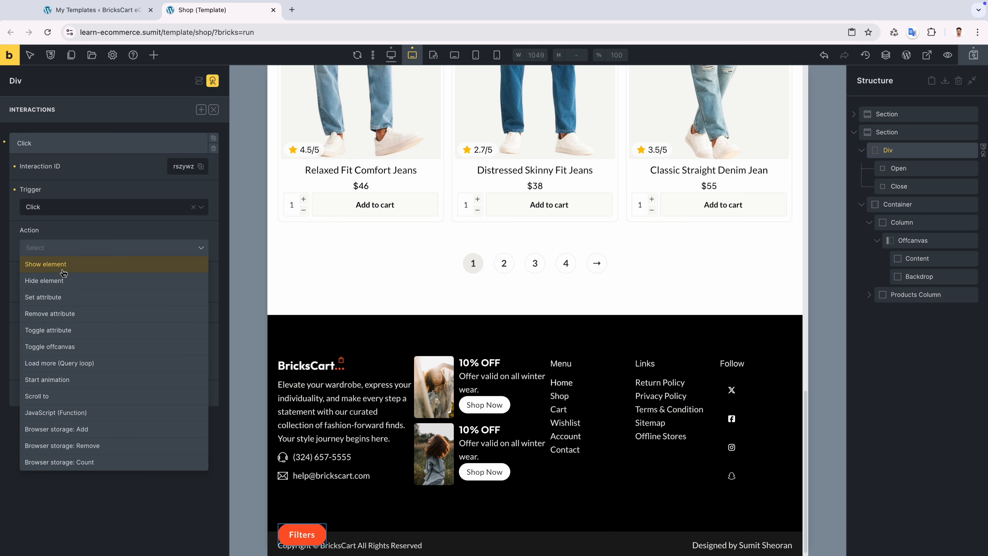
pyautogui.click(69, 347)
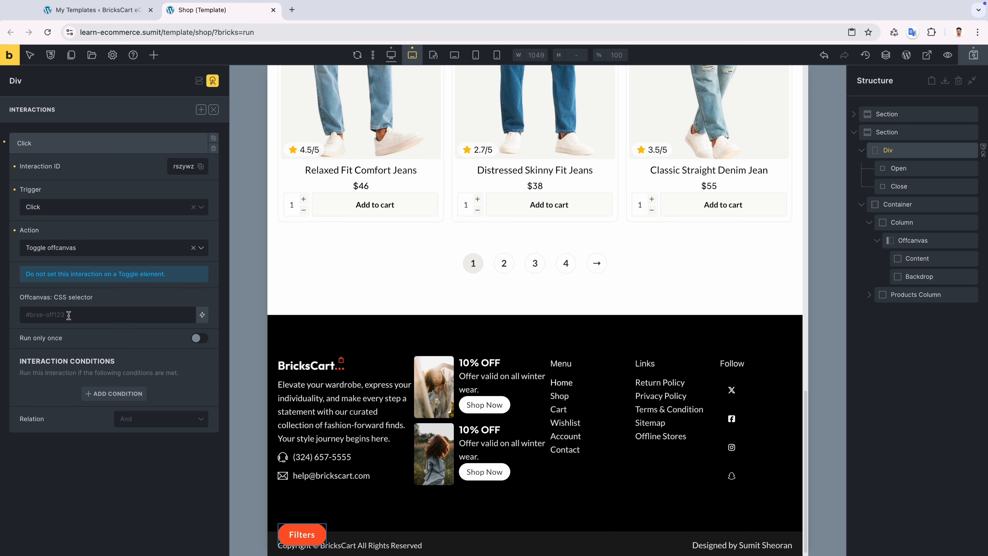
# Copy the Offcanvas element's CSS ID, shop-filter-offcanvas.
pyautogui.click(913, 240)
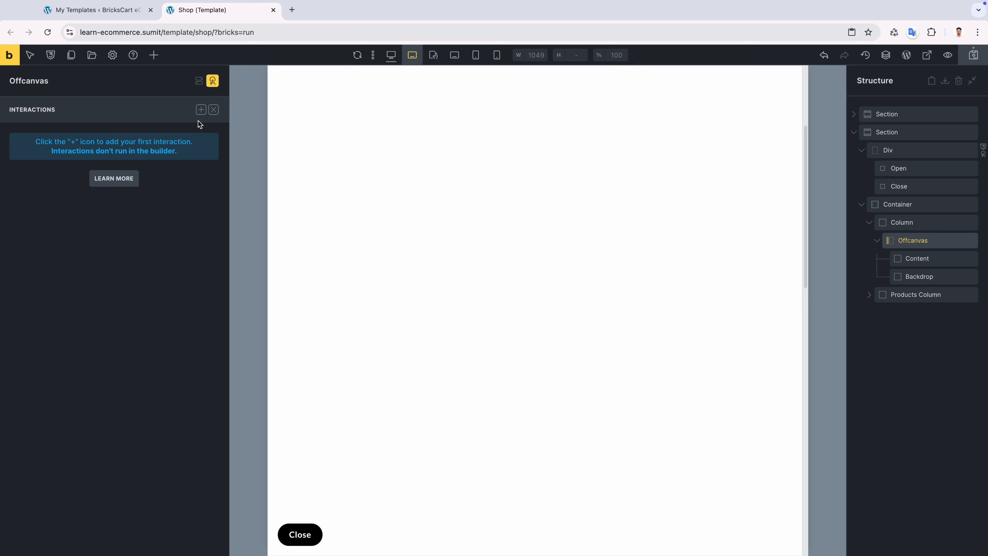
pyautogui.click(212, 80)
pyautogui.scroll(-6, 113, 350)
pyautogui.tripleClick(82, 463)
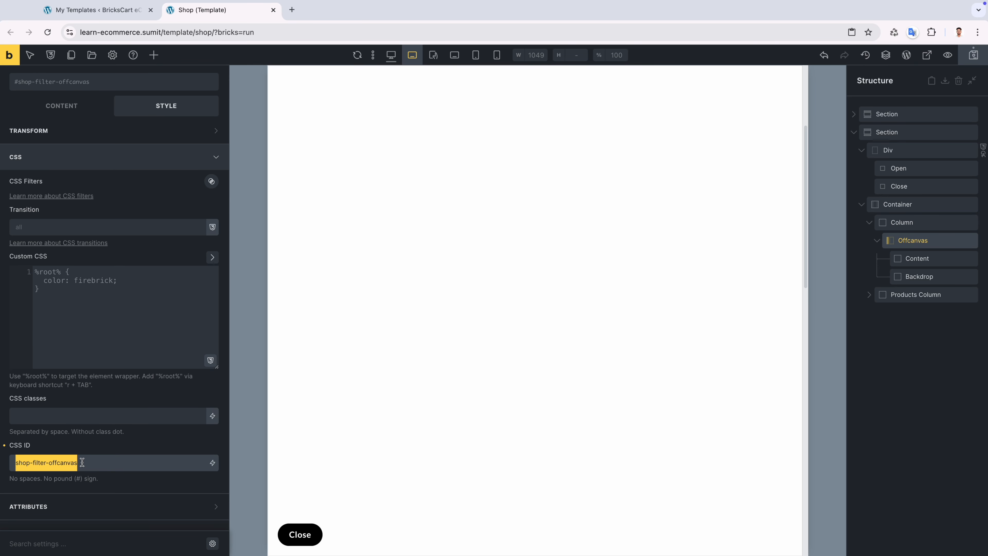
# Set the Div's click interaction to target the offcanvas selector #shop-filter-offcanvas and save the template.
pyautogui.click(888, 150)
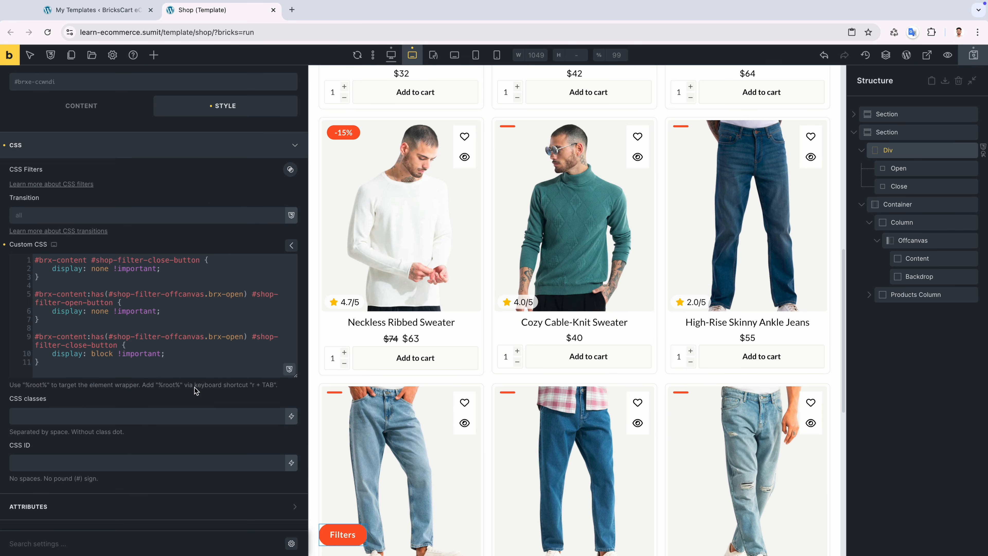
pyautogui.scroll(5, 269, 95)
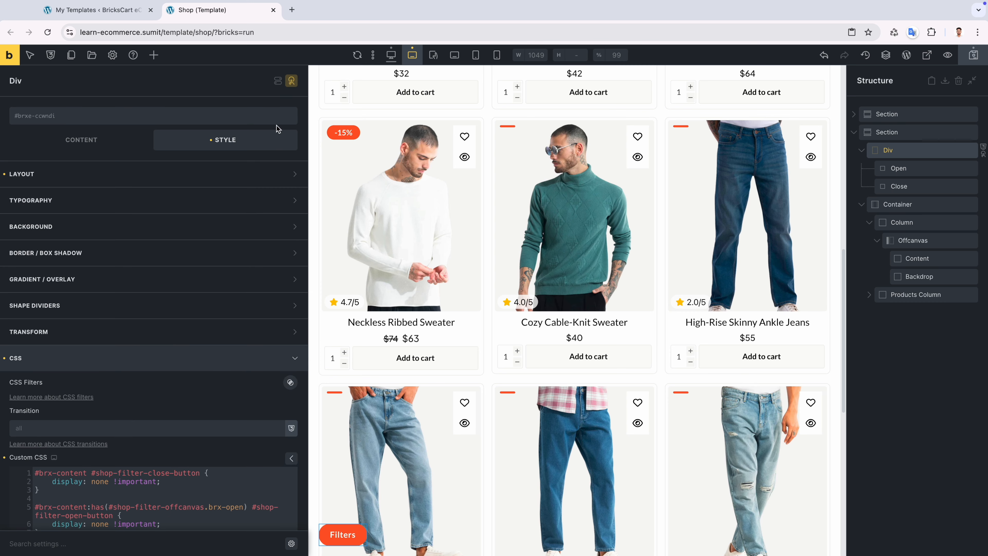
pyautogui.click(291, 81)
pyautogui.click(110, 145)
pyautogui.click(83, 313)
pyautogui.hotkey('ctrl', 'v')
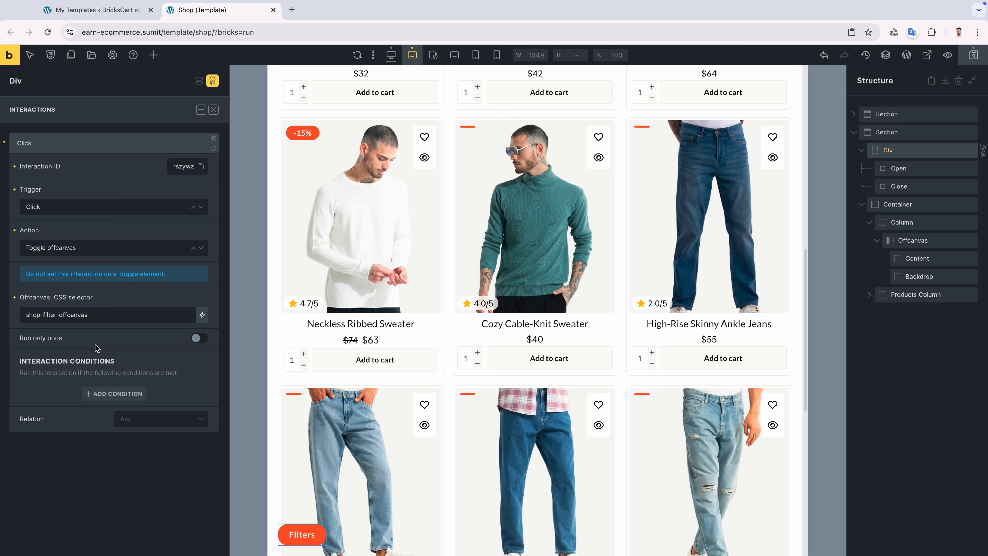
pyautogui.hotkey('ctrl', 'a')
pyautogui.press('BackSpace')
pyautogui.write('#')
pyautogui.hotkey('ctrl', 'v')
pyautogui.click(974, 55)
# At the desktop breakpoint, set the width of the Column holding the Offcanvas to 25%.
pyautogui.click(862, 150)
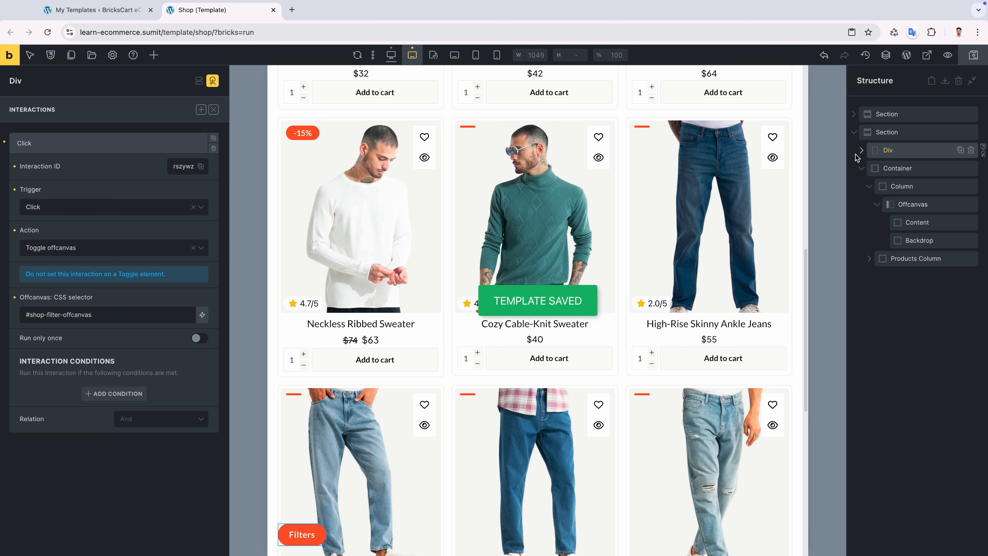
pyautogui.click(391, 55)
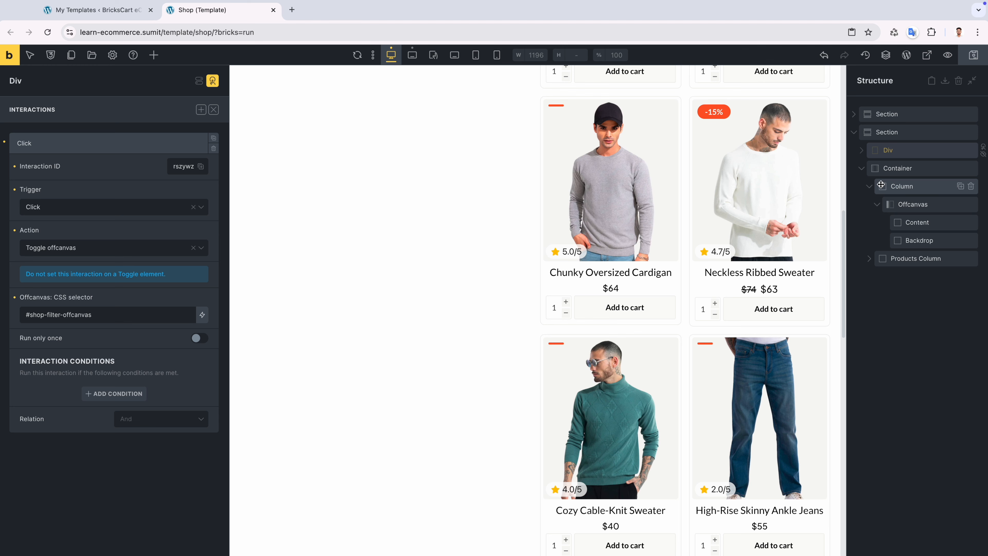
pyautogui.click(883, 174)
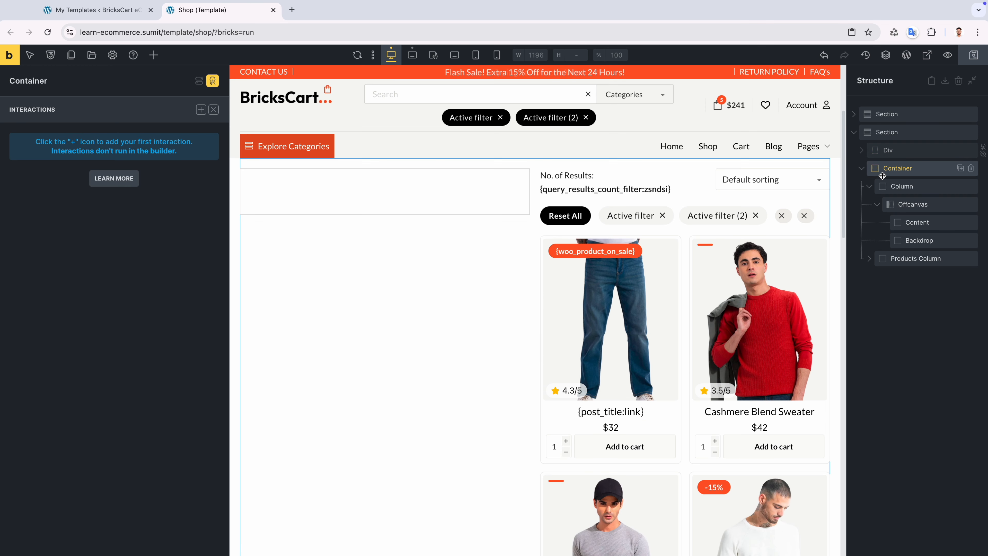
pyautogui.click(212, 81)
pyautogui.click(70, 159)
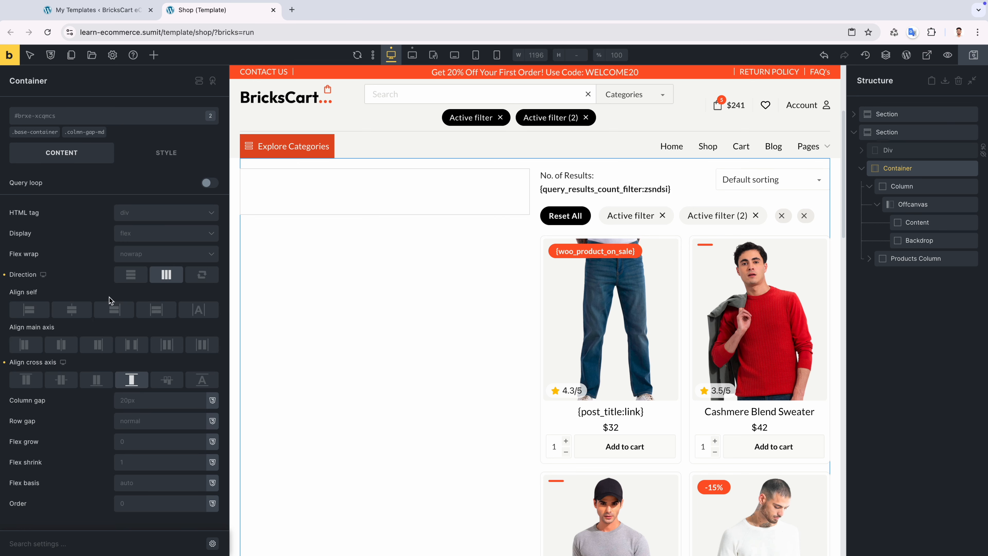
pyautogui.click(900, 187)
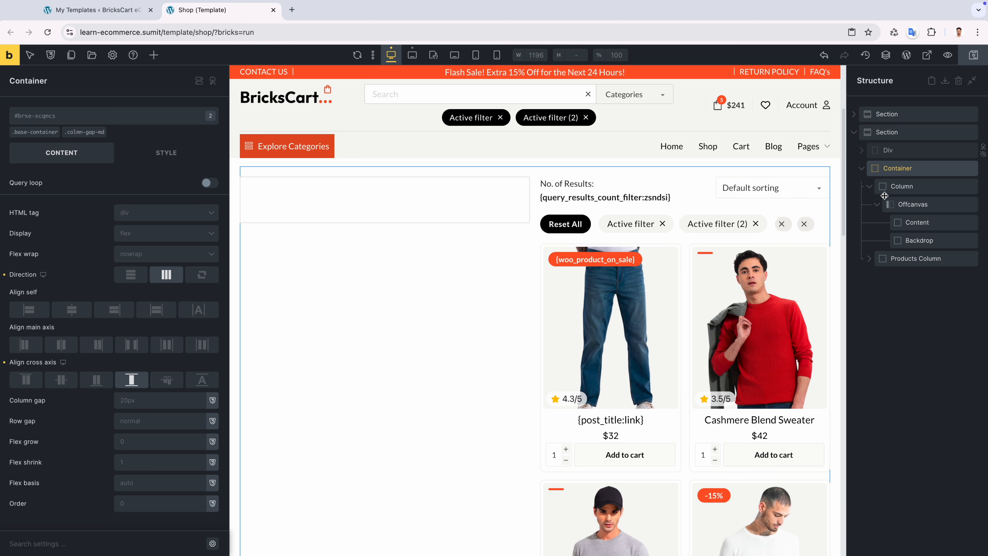
pyautogui.click(900, 186)
pyautogui.click(170, 143)
pyautogui.click(145, 178)
pyautogui.click(135, 407)
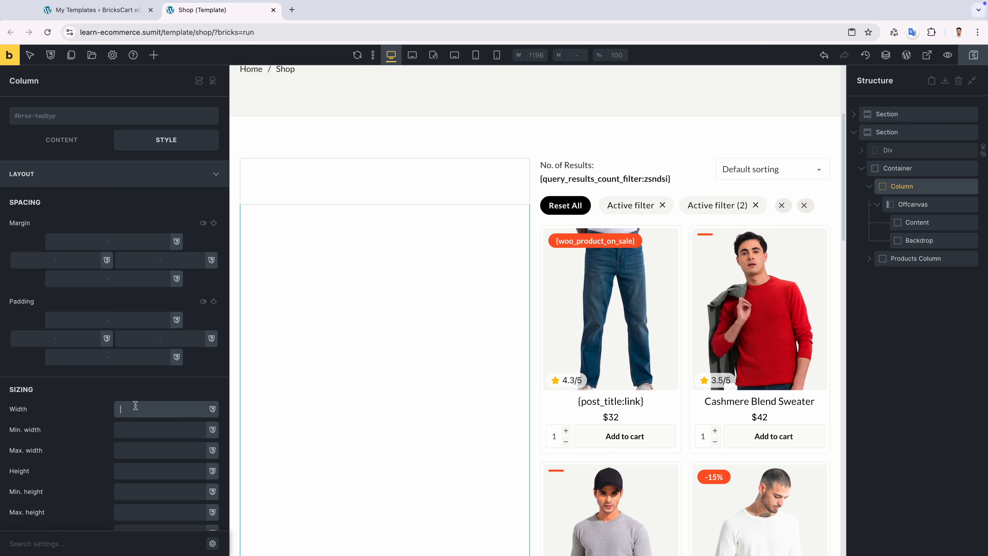
pyautogui.write('25%')
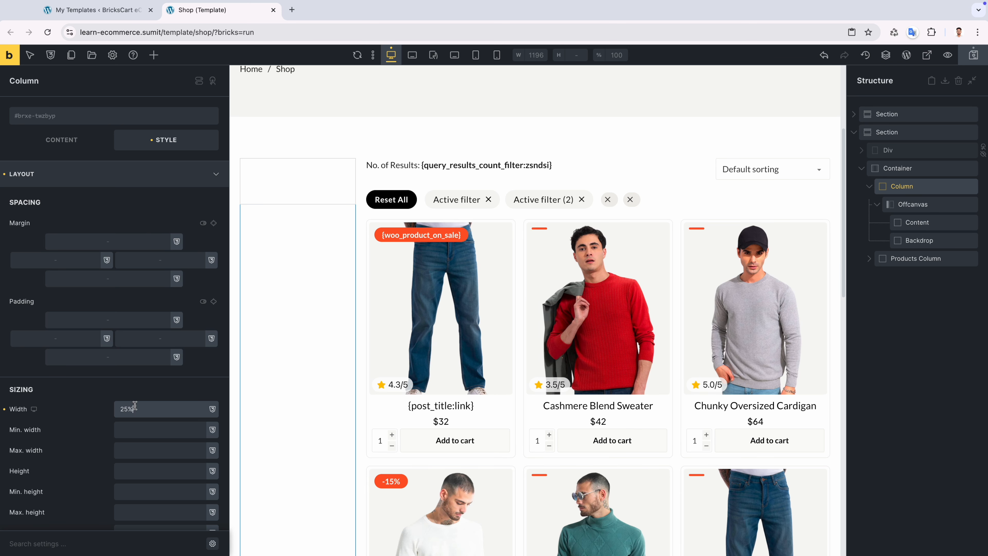
# Set the Products Column's width to 75%.
pyautogui.click(904, 261)
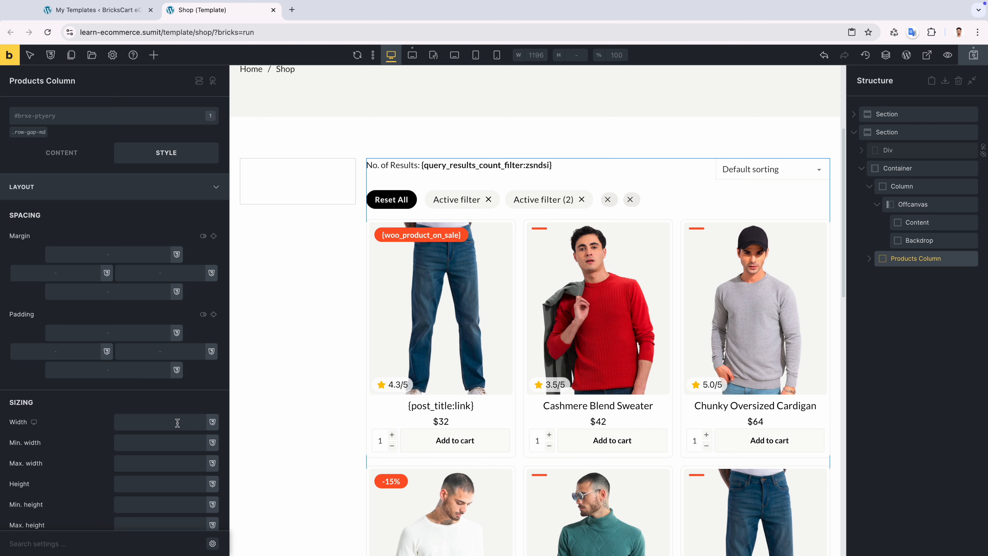
pyautogui.click(131, 422)
pyautogui.write('25%')
pyautogui.click(123, 422)
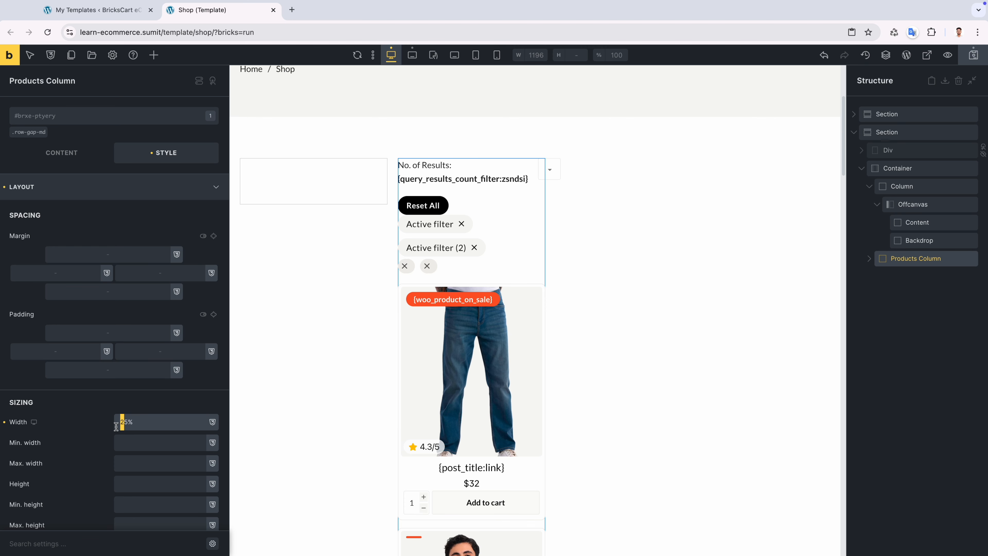
pyautogui.press('BackSpace')
pyautogui.write('7')
# Set the maximum height of the Column holding the Offcanvas to 90vh.
pyautogui.click(897, 168)
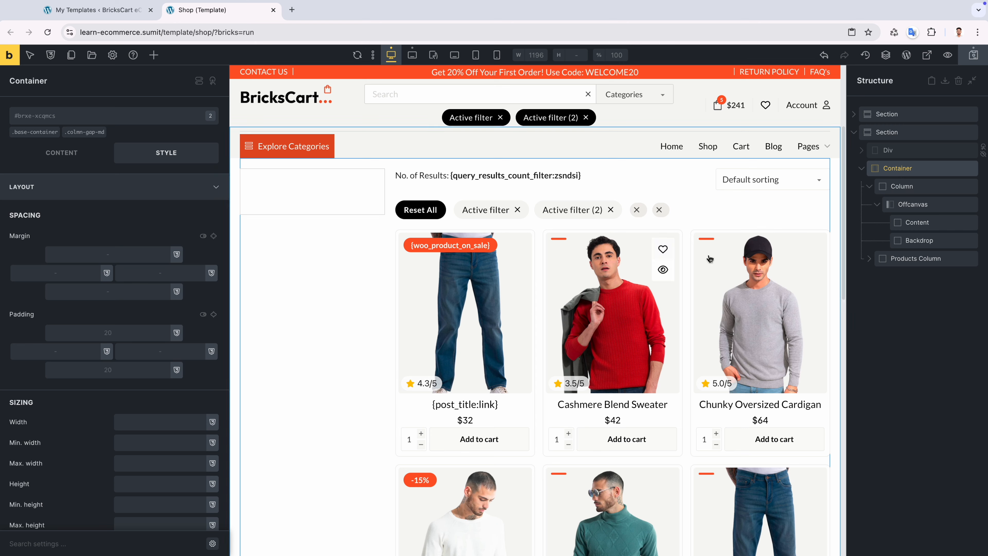
pyautogui.click(890, 187)
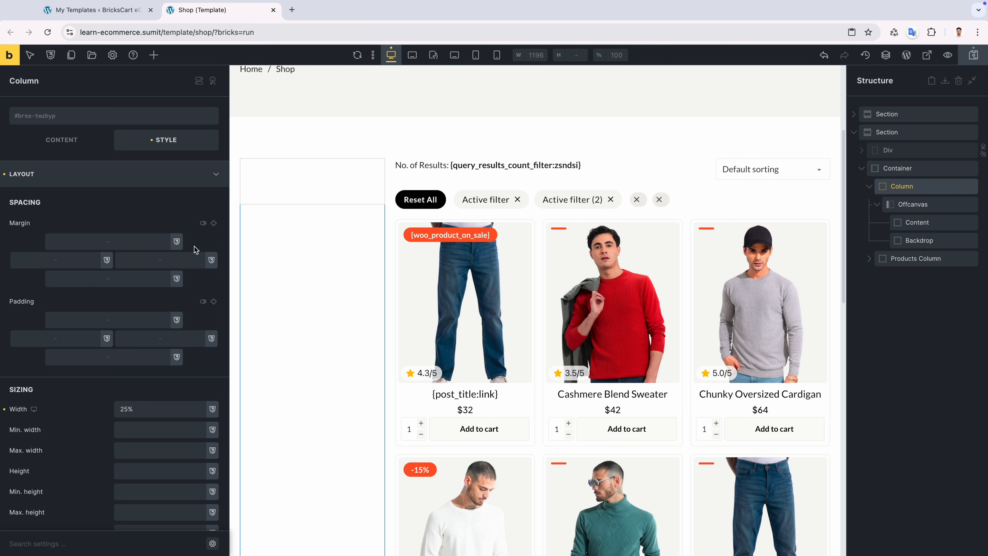
pyautogui.scroll(-10, 79, 185)
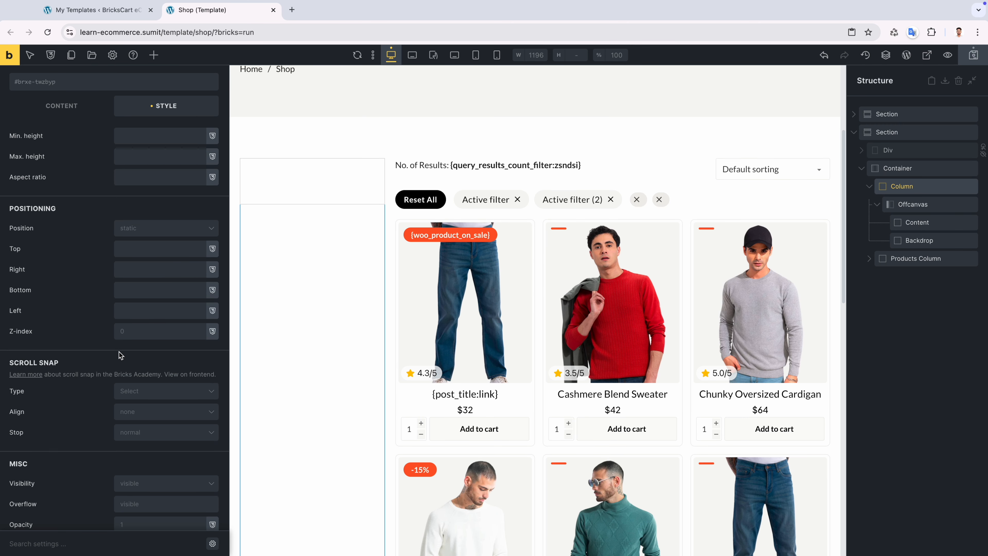
pyautogui.scroll(3, 170, 418)
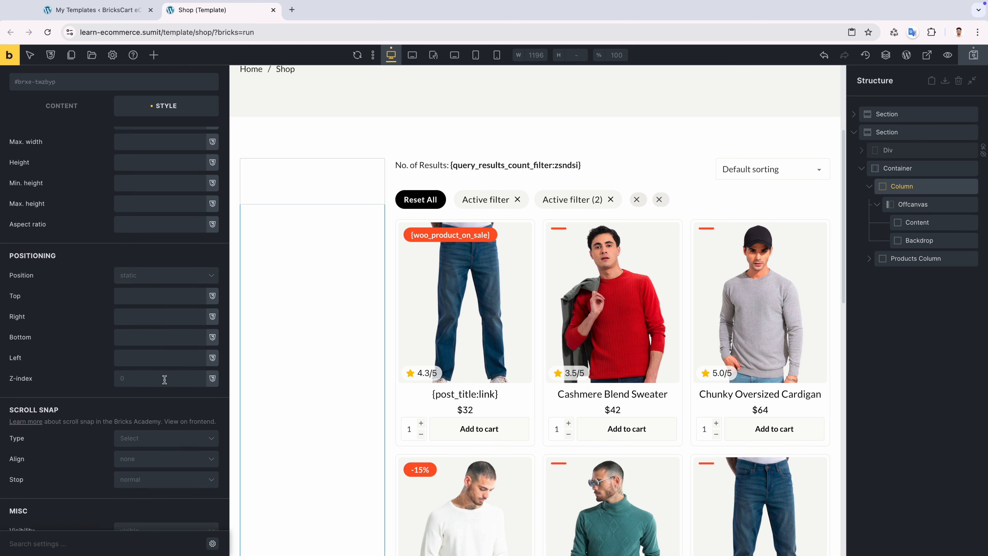
pyautogui.click(148, 203)
pyautogui.write('90vh')
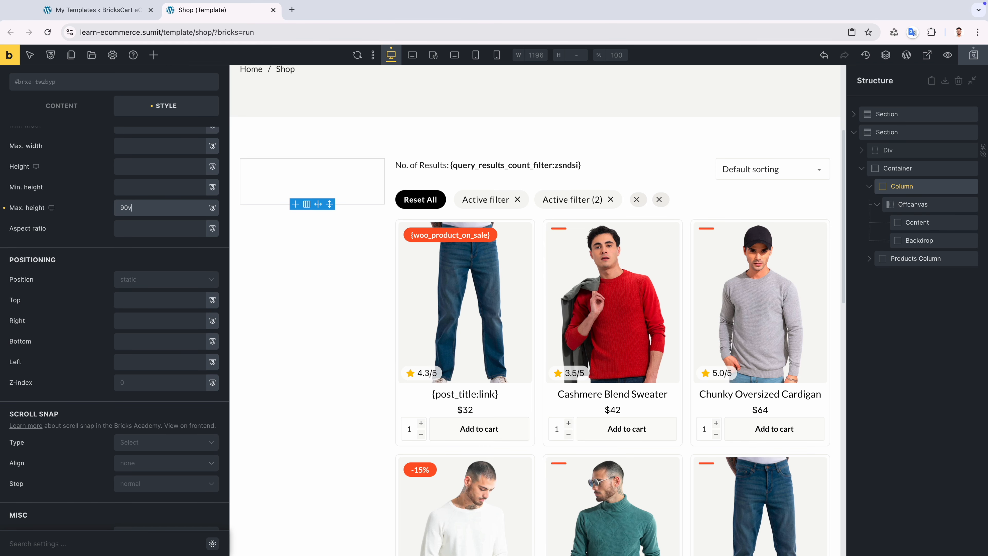
# Make the Column's position sticky with a top offset of 5vh.
pyautogui.scroll(-1, 148, 236)
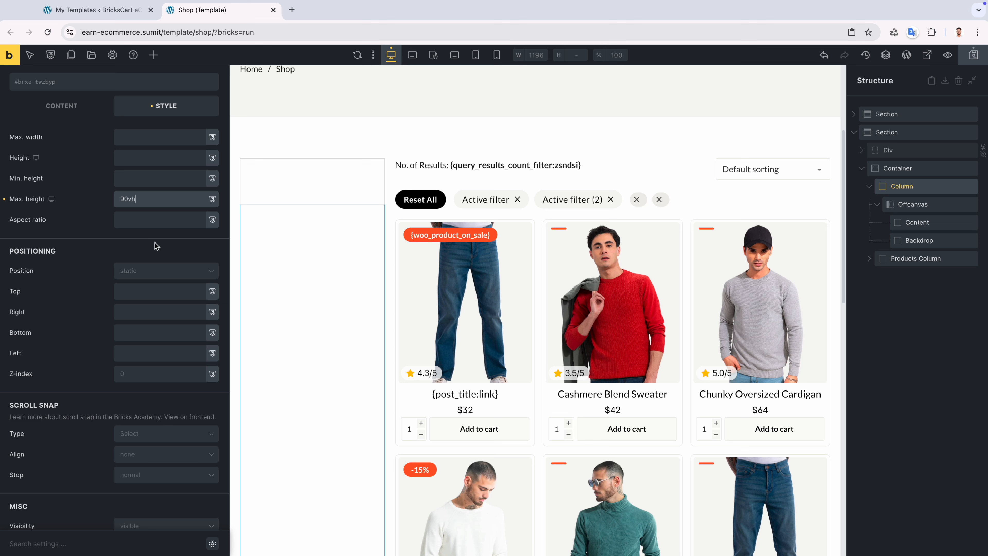
pyautogui.click(163, 270)
pyautogui.click(145, 354)
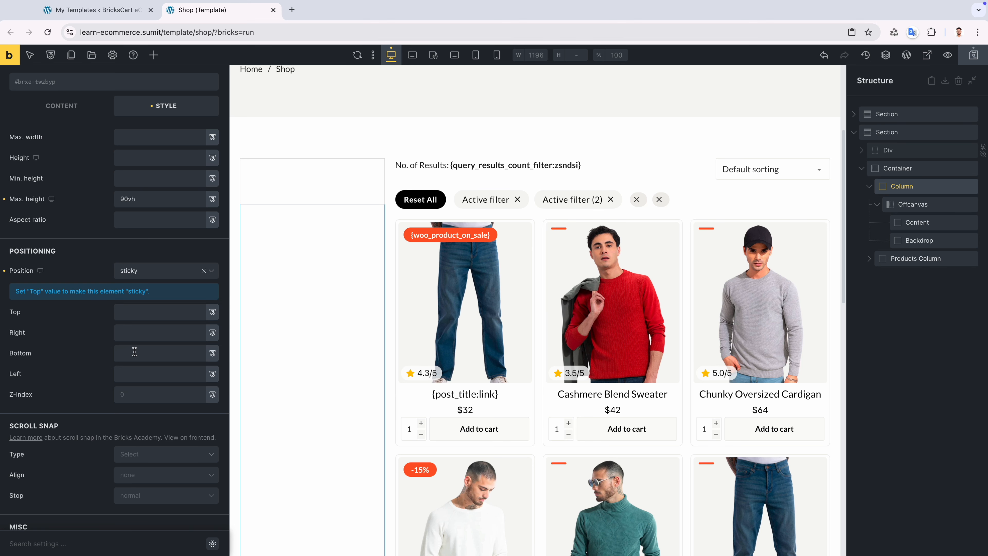
pyautogui.scroll(-1, 133, 355)
pyautogui.click(138, 301)
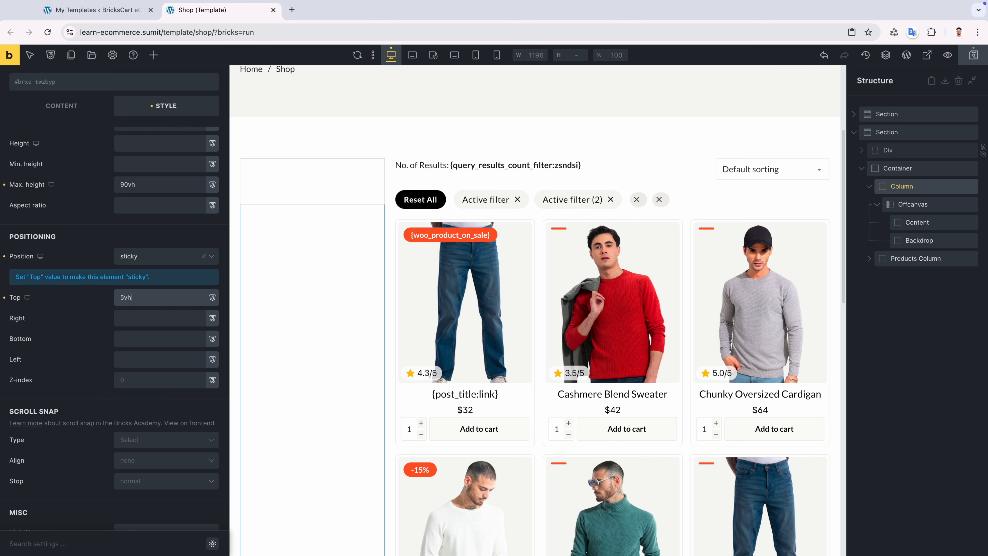
# Set the sticky Column's overflow to hidden.
pyautogui.scroll(-5, 140, 366)
pyautogui.click(143, 428)
pyautogui.write('hidd')
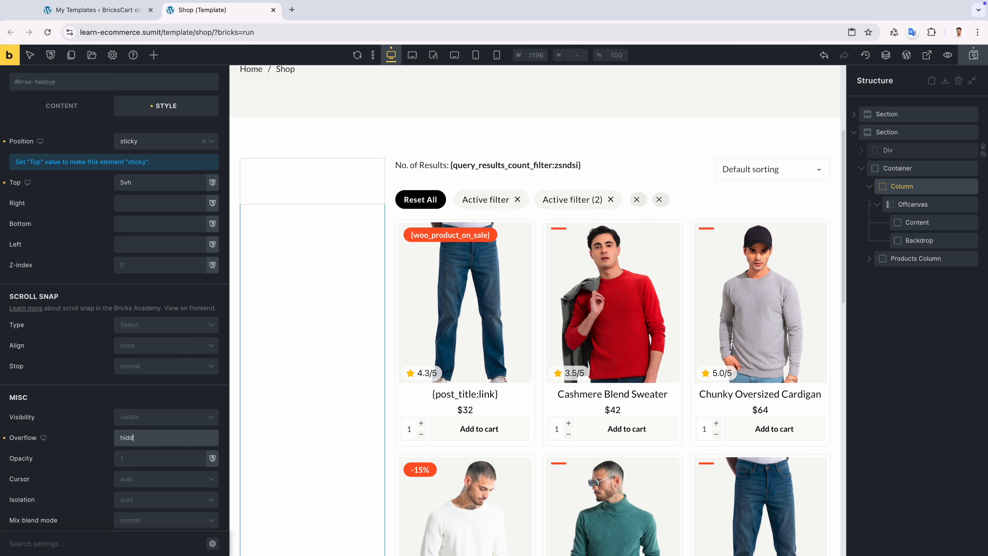
pyautogui.write('en')
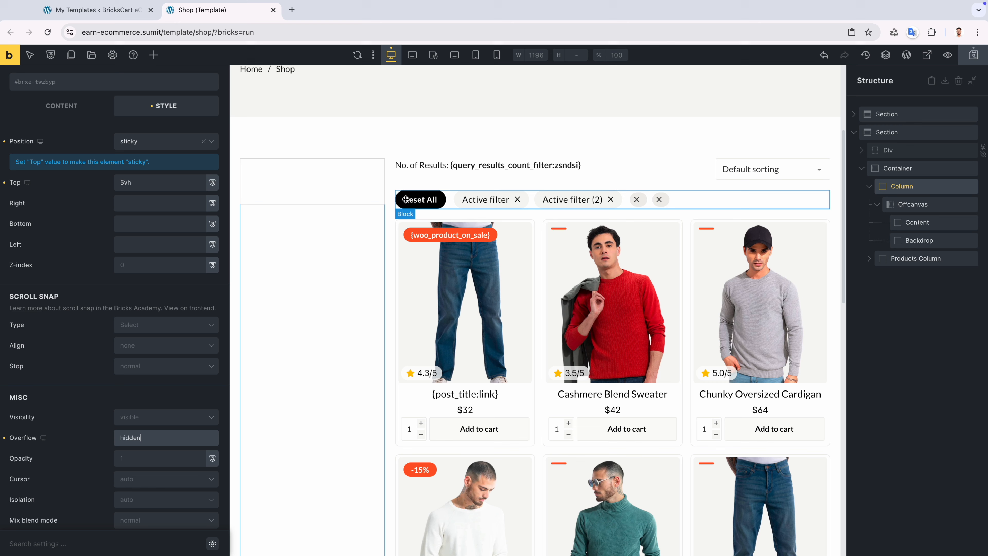
# At the tablet landscape breakpoint, set the width of the Column holding the Offcanvas to 100%.
pyautogui.click(414, 56)
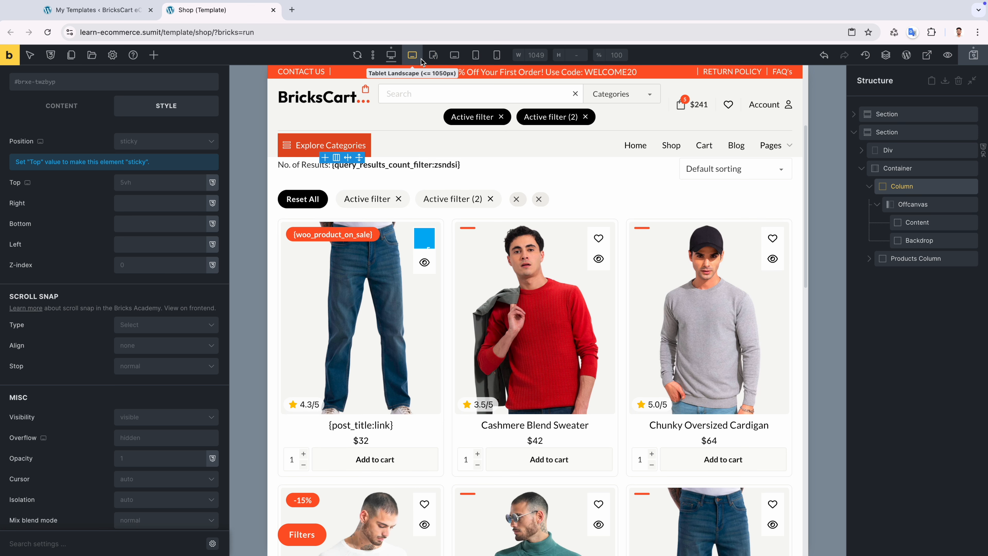
pyautogui.scroll(10, 125, 322)
pyautogui.scroll(-5, 122, 326)
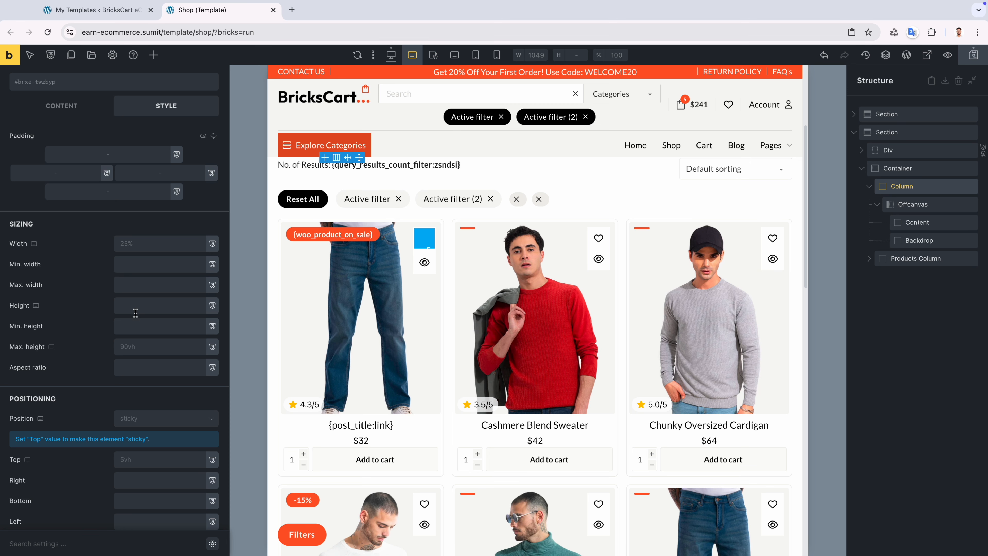
pyautogui.scroll(-10, 135, 313)
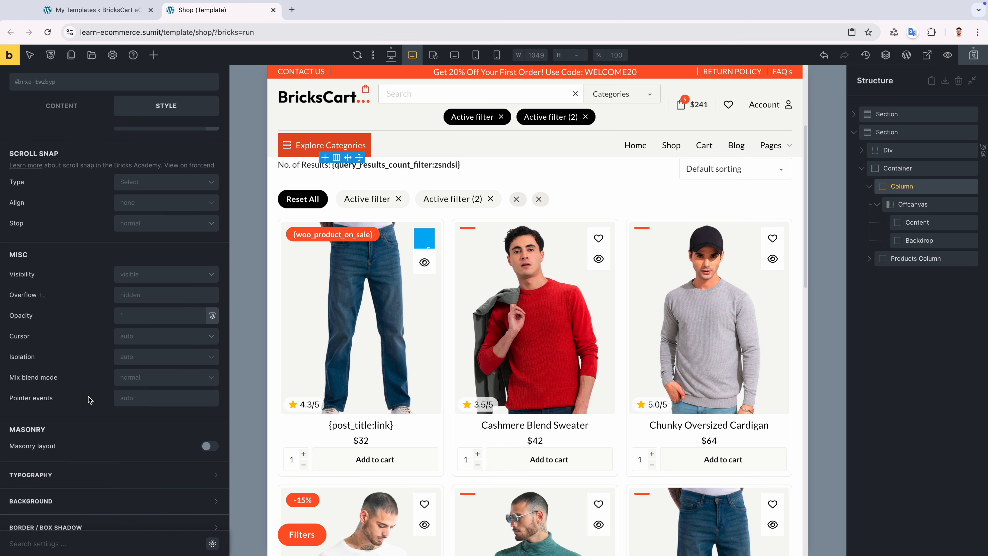
pyautogui.scroll(10, 89, 399)
pyautogui.scroll(2, 159, 194)
pyautogui.rightClick(152, 175)
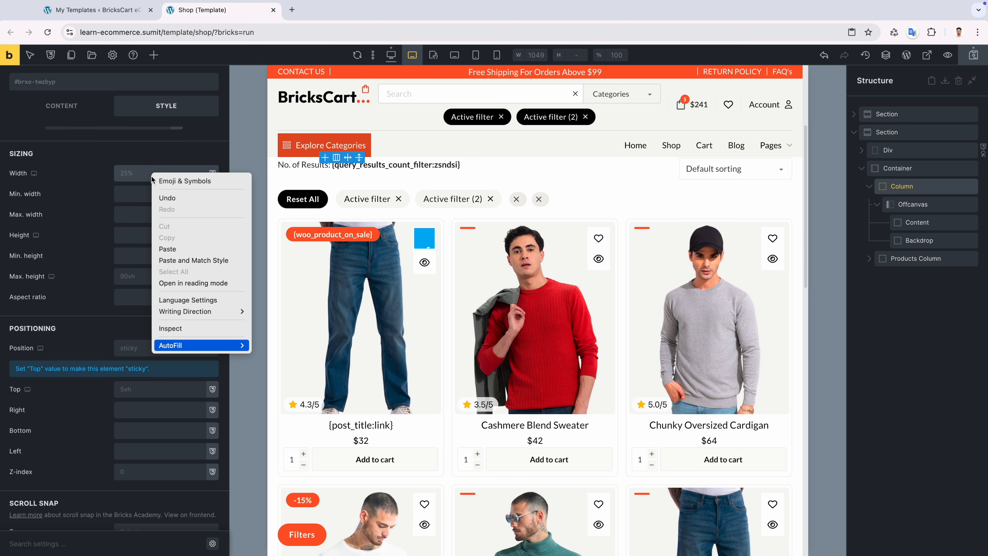
pyautogui.click(124, 173)
pyautogui.write('100%')
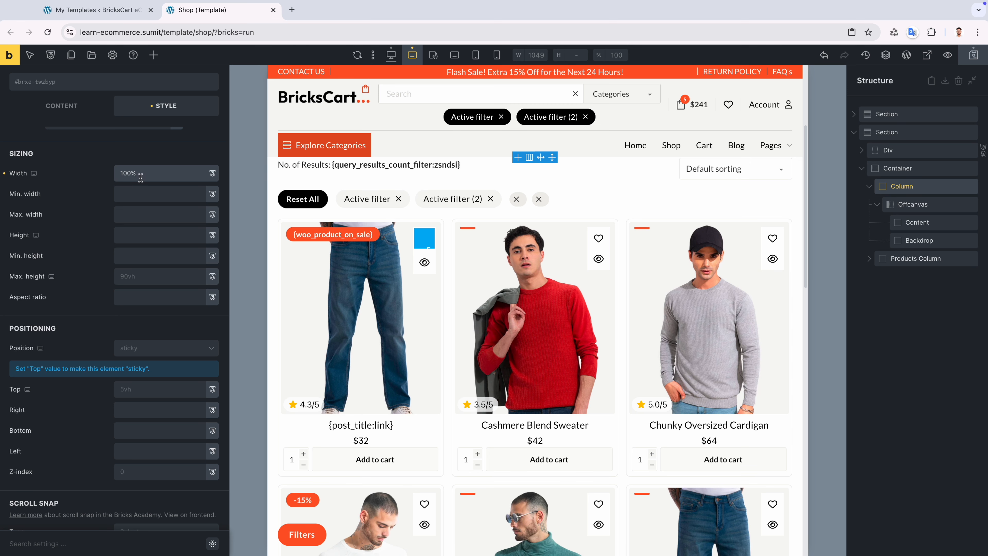
# Give the Column a z-index of 999 at the tablet landscape breakpoint.
pyautogui.scroll(-3, 159, 392)
pyautogui.click(151, 364)
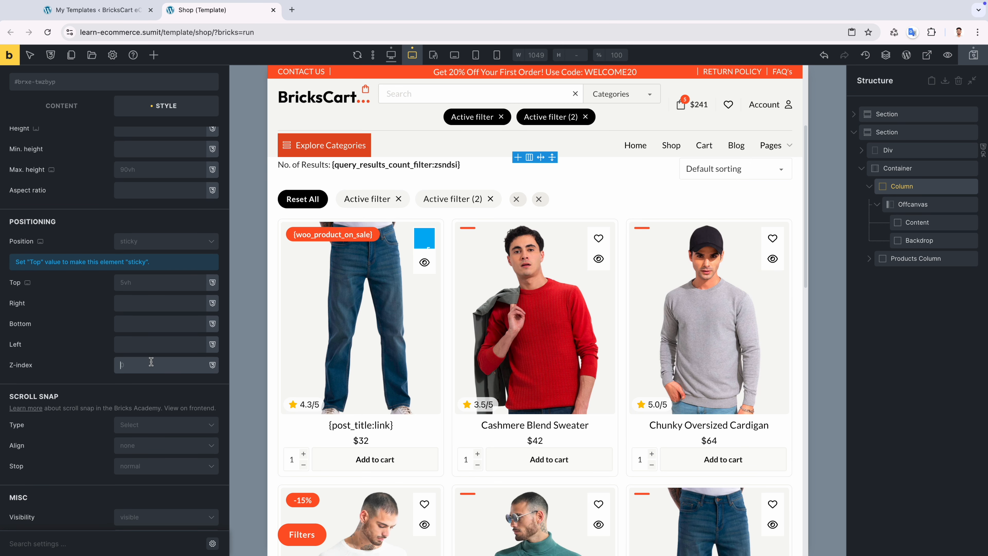
pyautogui.write('000')
pyautogui.press('BackSpace')
pyautogui.press('BackSpace')
pyautogui.press('BackSpace')
pyautogui.write('999')
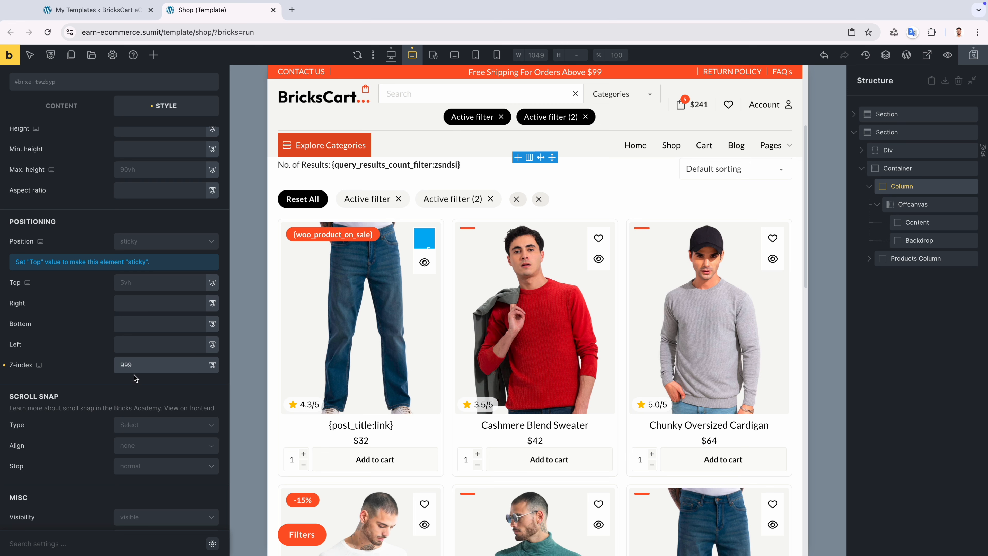
pyautogui.scroll(1, 134, 375)
pyautogui.scroll(1, 133, 376)
pyautogui.scroll(1, 405, 338)
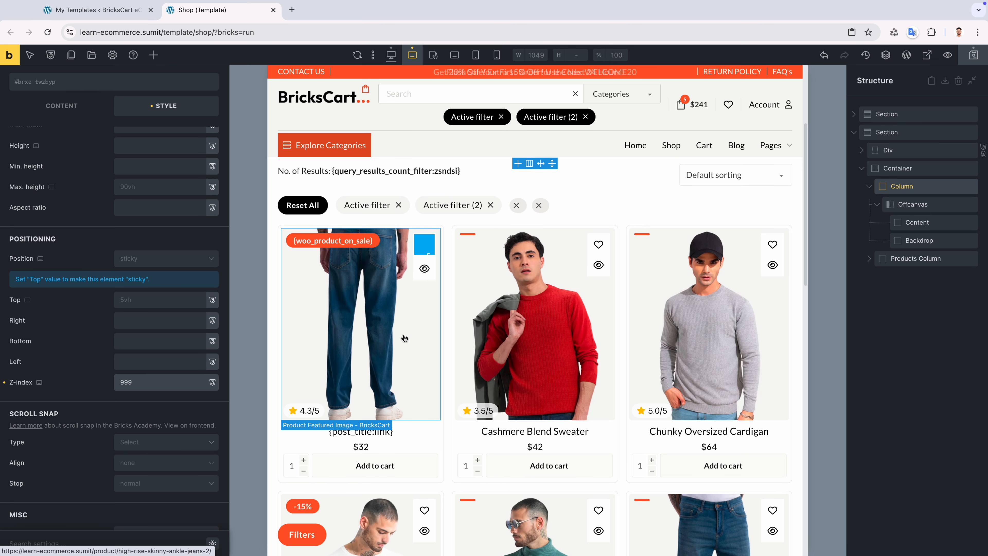
pyautogui.scroll(1, 404, 338)
# At the desktop breakpoint, configure the Offcanvas with auto focus disabled, width 100% and aria-label shop-filter.
pyautogui.click(391, 54)
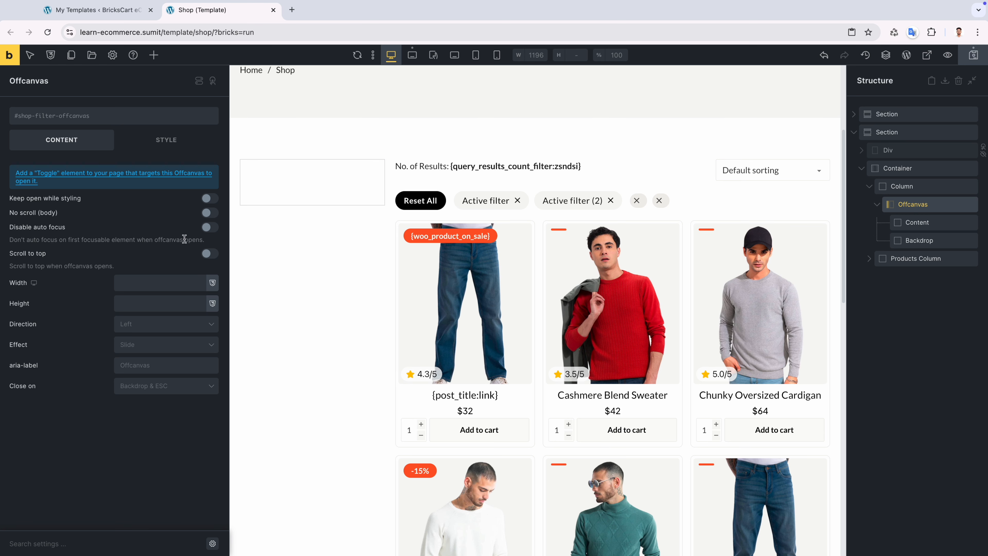
pyautogui.click(210, 228)
pyautogui.click(167, 279)
pyautogui.write('100%')
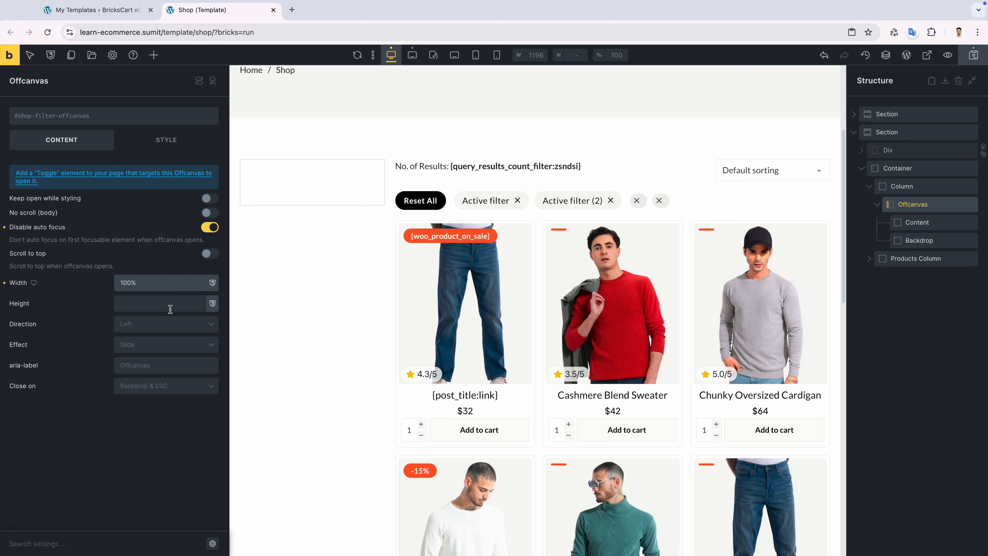
pyautogui.click(158, 365)
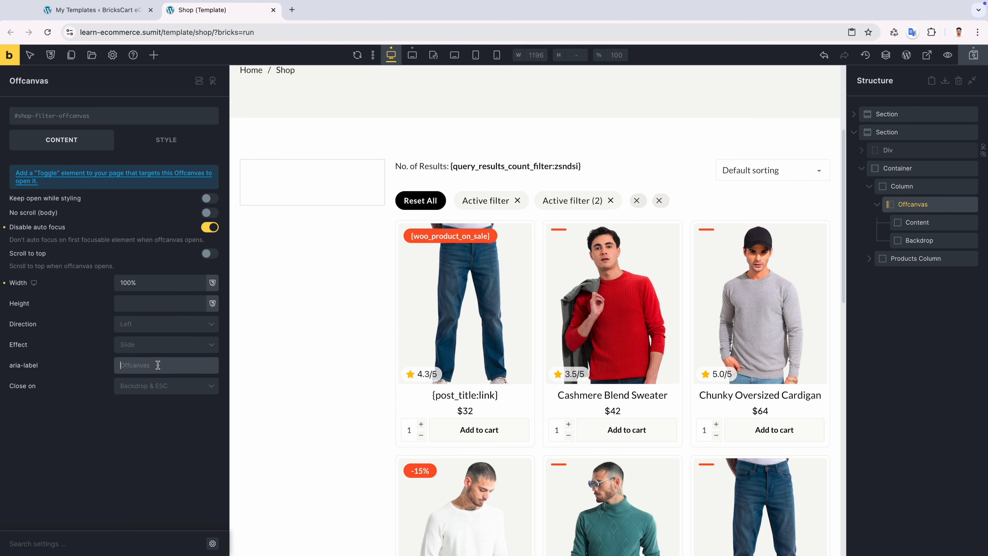
pyautogui.write('shop-filter')
# Set the Offcanvas's background color to a near-white swatch from the default palette.
pyautogui.click(160, 141)
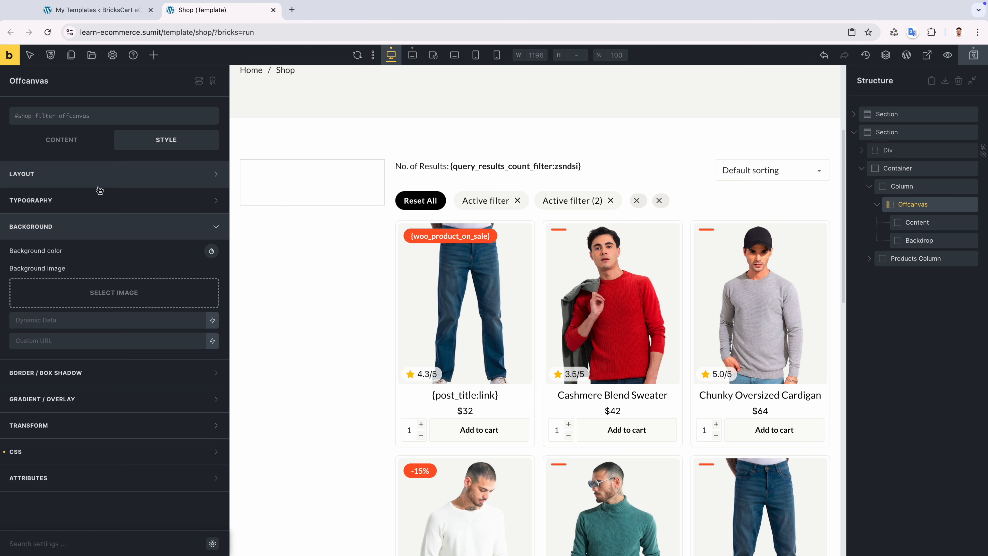
pyautogui.click(212, 250)
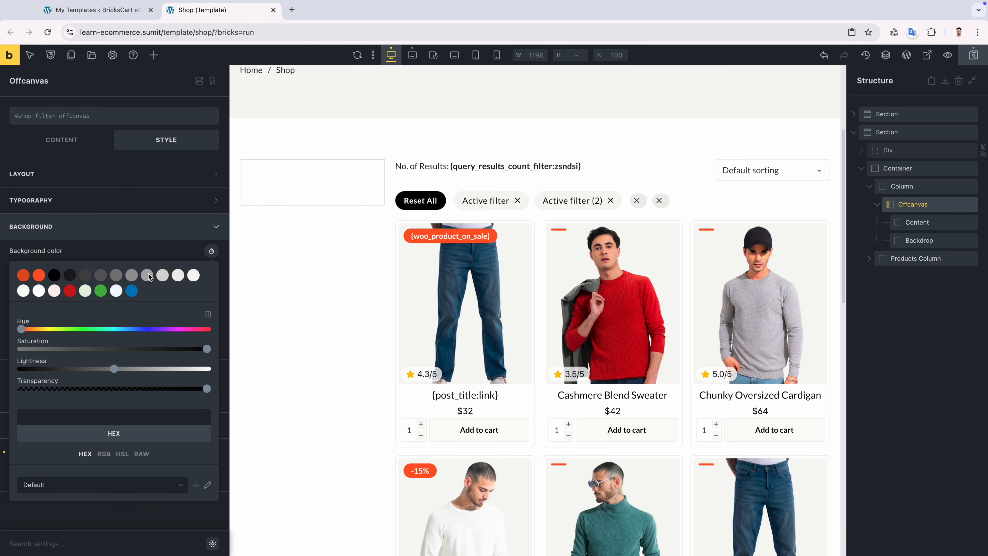
pyautogui.click(23, 290)
pyautogui.click(57, 228)
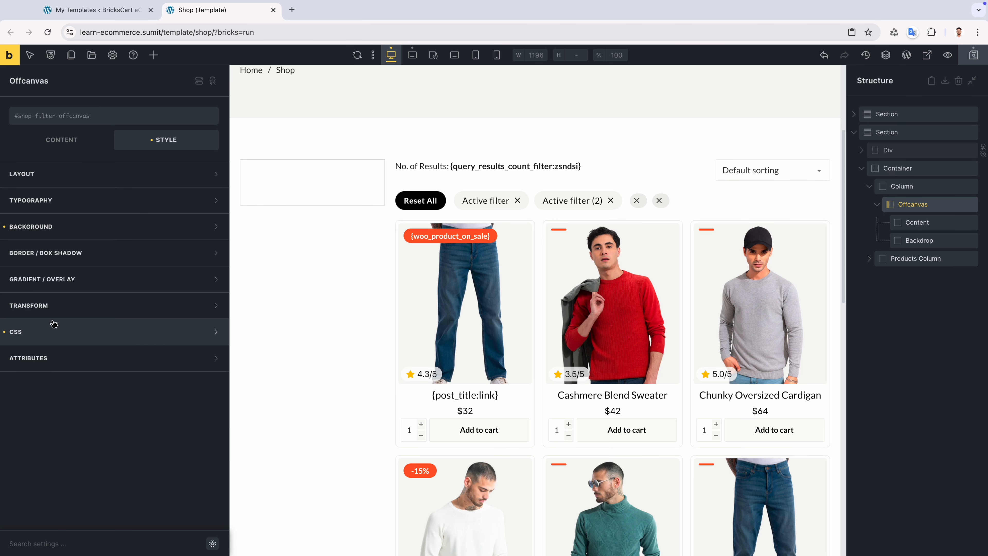
# Examine the Offcanvas's custom CSS for the desktop breakpoint and switch the preview to tablet landscape.
pyautogui.click(52, 331)
pyautogui.scroll(-3, 170, 313)
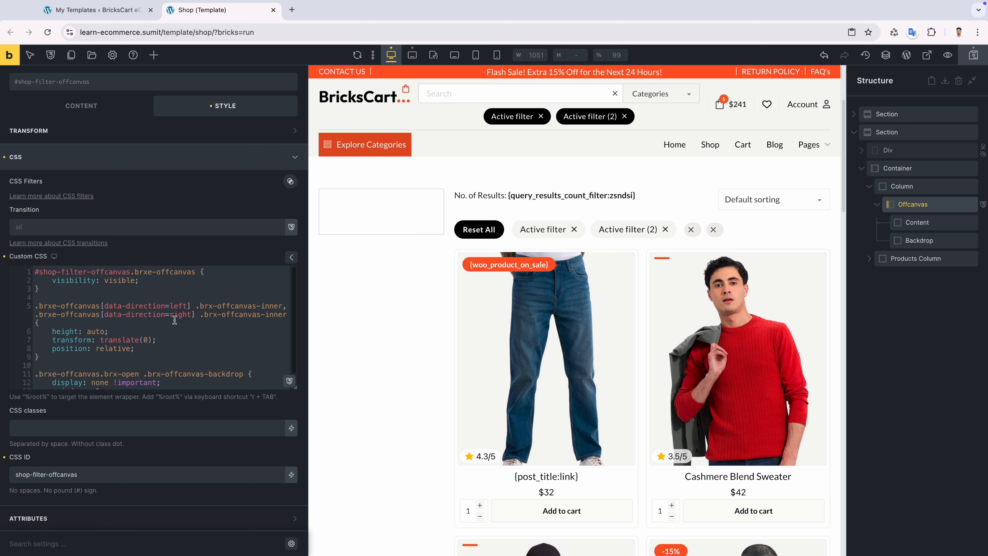
pyautogui.click(412, 55)
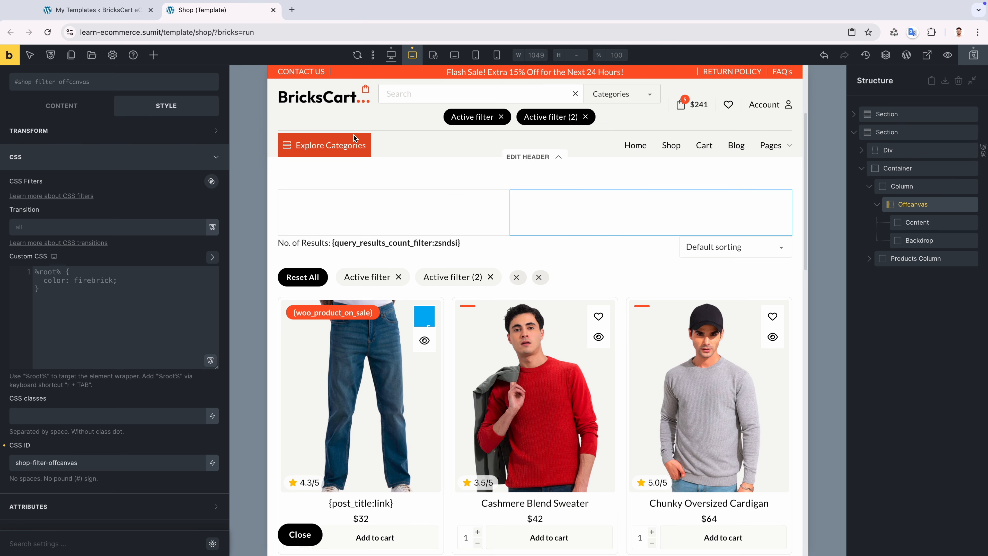
# Add tablet-landscape custom CSS to the Offcanvas: visibility hidden; left inner auto height, translate(-110%), position fixed; open backdrop display block !important, z-index 998.
pyautogui.click(212, 257)
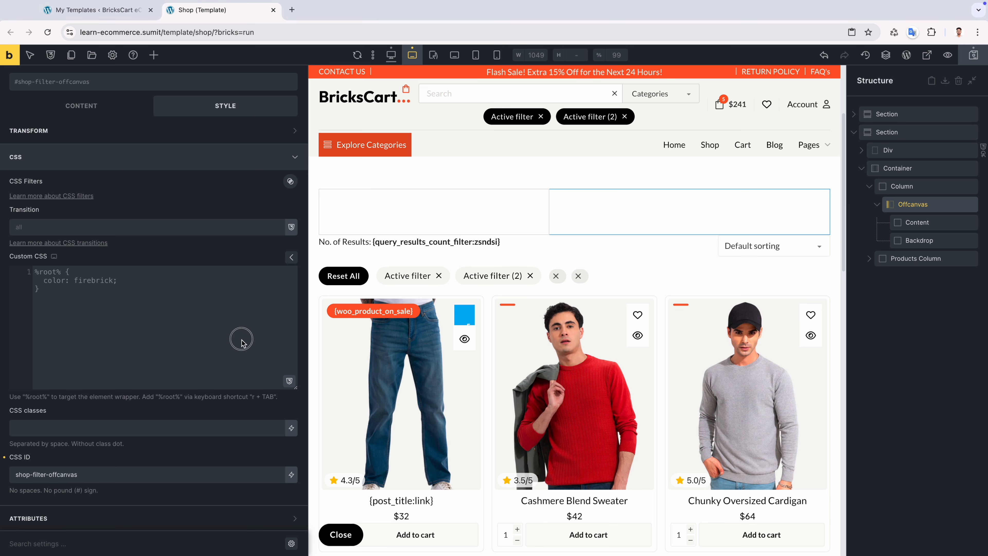
pyautogui.click(213, 284)
pyautogui.hotkey('ctrl', 'a')
pyautogui.write('.brxe-offcanvas {     visibility: hidden; }  .brxe-offcanvas[data-direction=left] .brx-offcanvas-inner {     height: auto;     transform: translate(-110%);     position: fixed; }  .brxe-offcanvas.brx-open .brx-offcanvas-backdrop {     display: block !important;     z-index: 998; }')
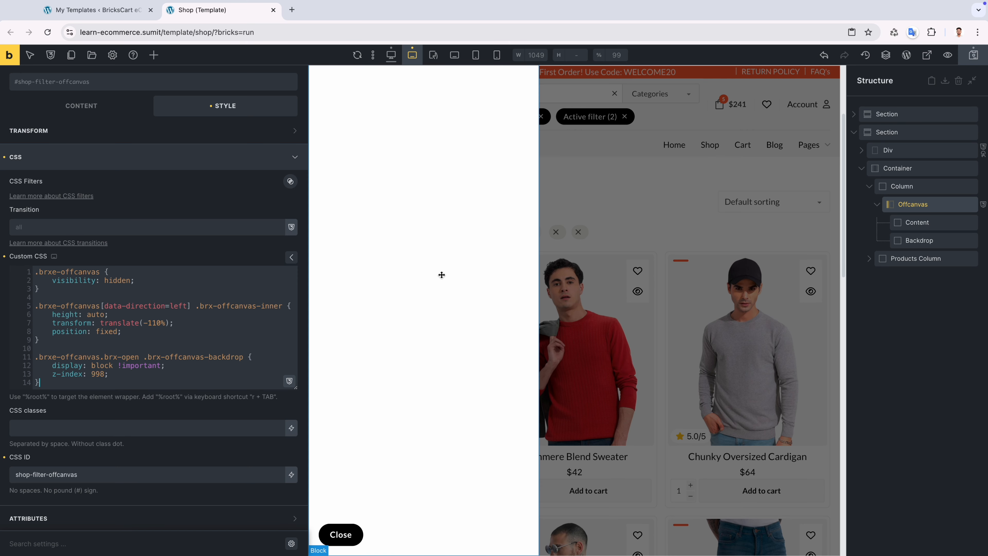
# Set the Offcanvas's width to 90% and height to 90vh at the 477 px wide mobile breakpoint.
pyautogui.click(391, 55)
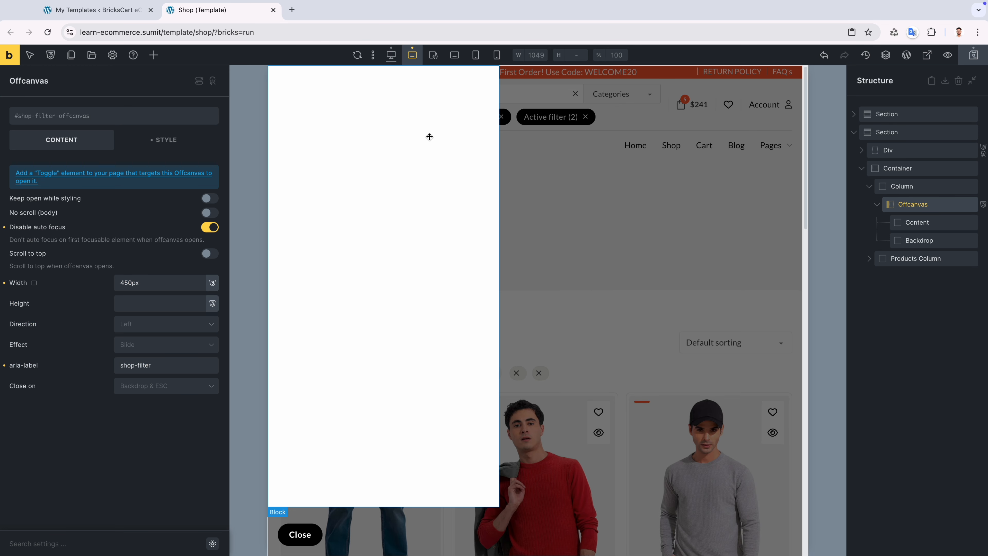
pyautogui.click(475, 55)
pyautogui.click(157, 281)
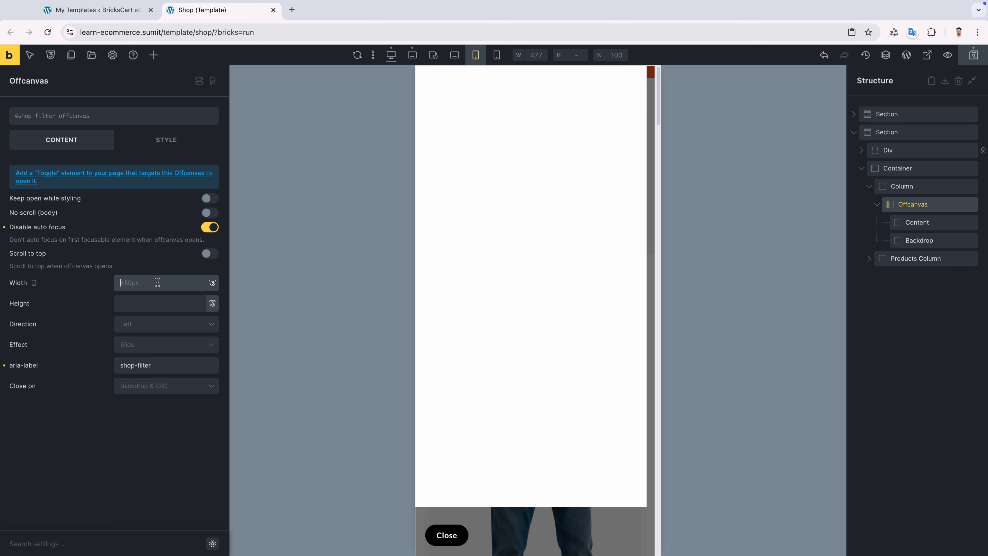
pyautogui.write('90%')
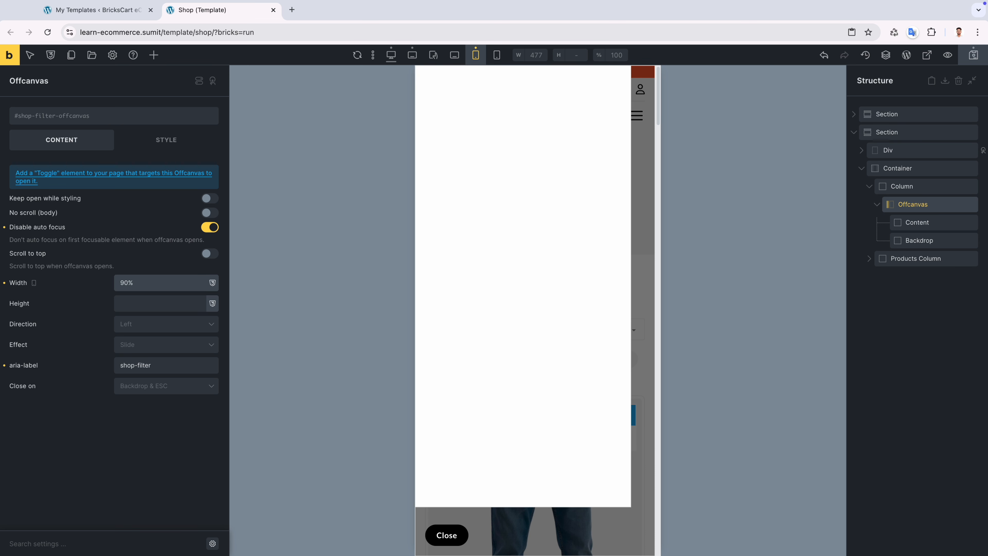
pyautogui.click(160, 303)
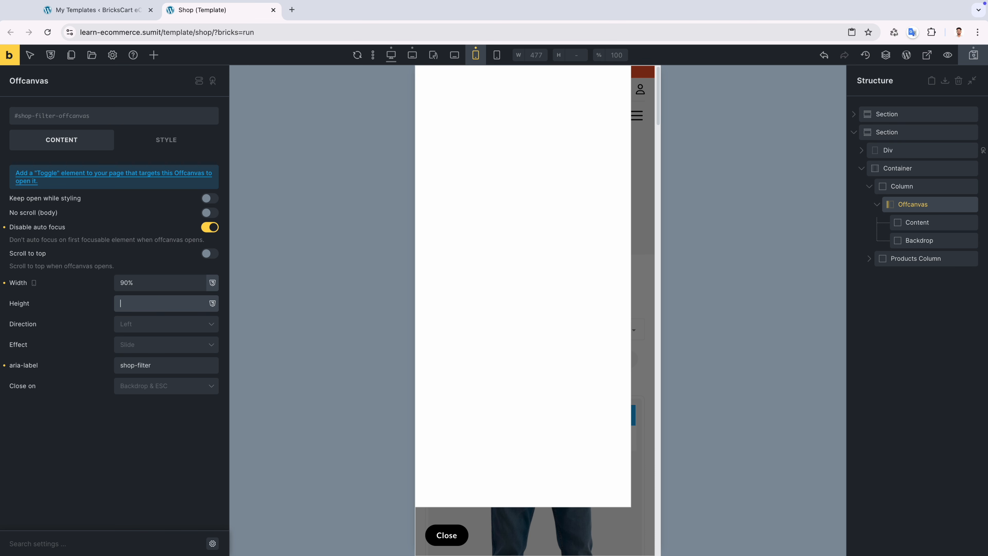
pyautogui.write('90v')
pyautogui.scroll(-3, 623, 278)
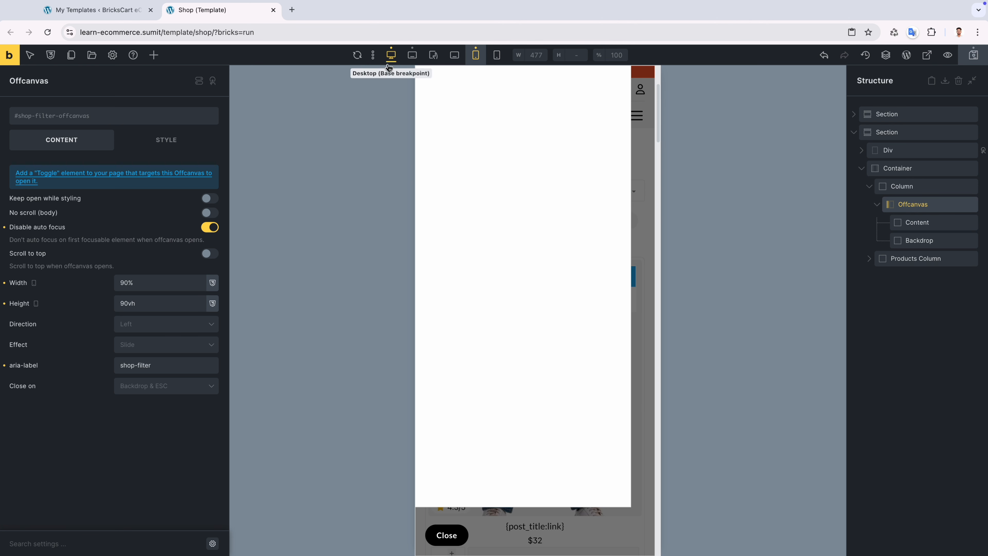
# At the desktop breakpoint, give the Offcanvas's Content block a bottom padding of 100px.
pyautogui.click(391, 55)
pyautogui.click(909, 222)
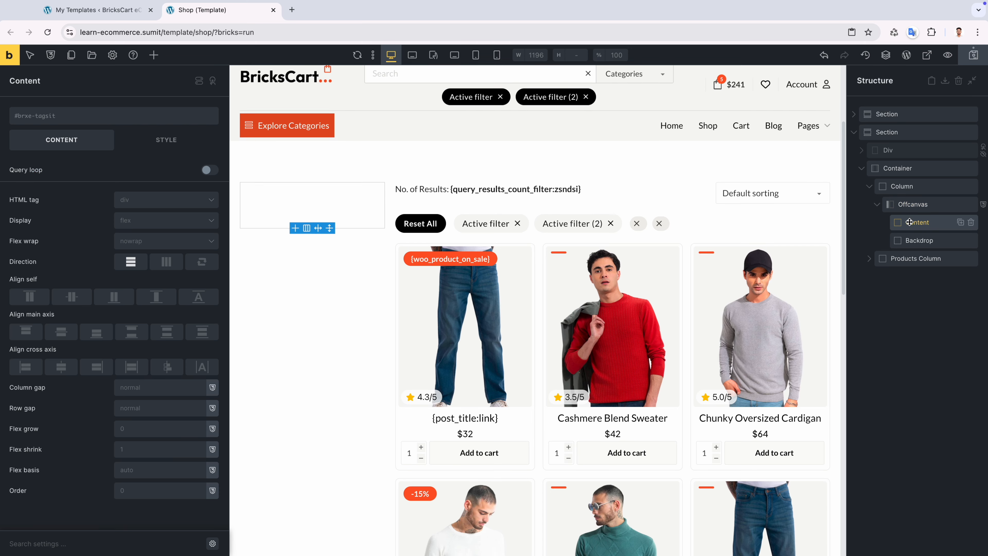
pyautogui.click(170, 145)
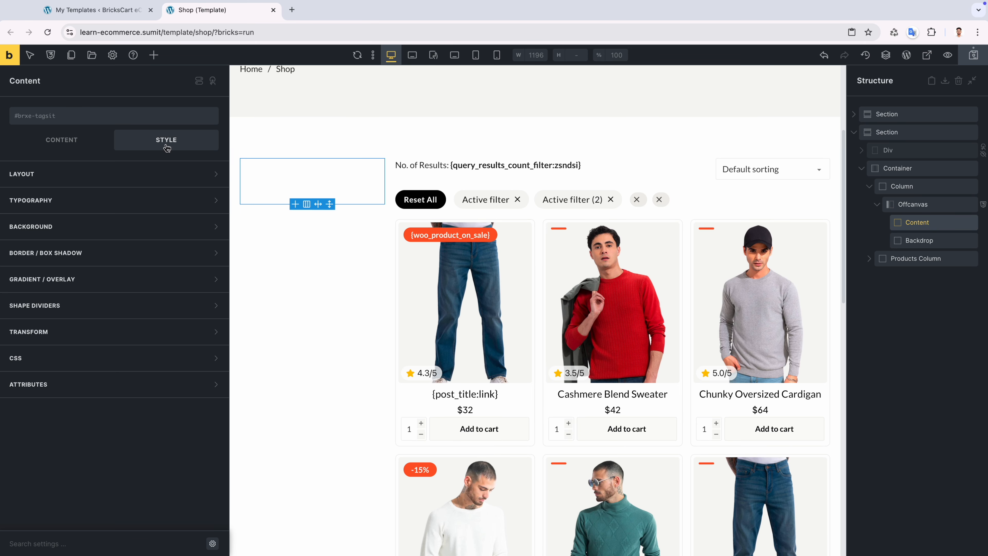
pyautogui.click(119, 172)
pyautogui.scroll(-1, 115, 193)
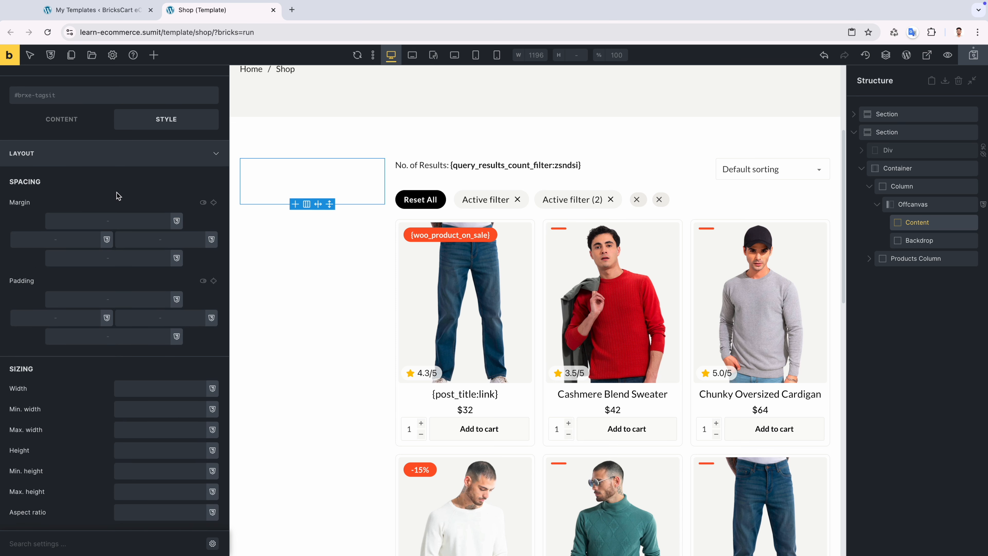
pyautogui.click(102, 330)
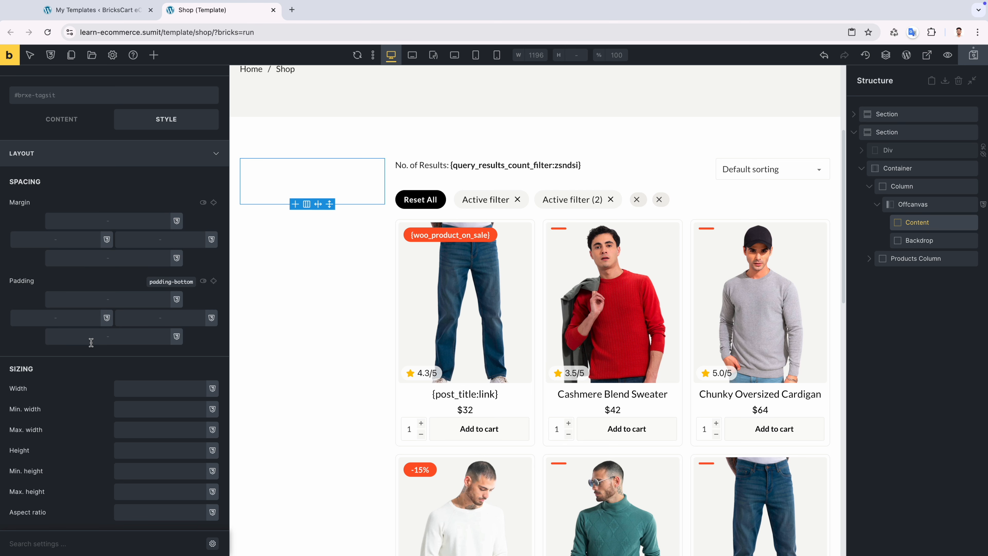
pyautogui.write('100')
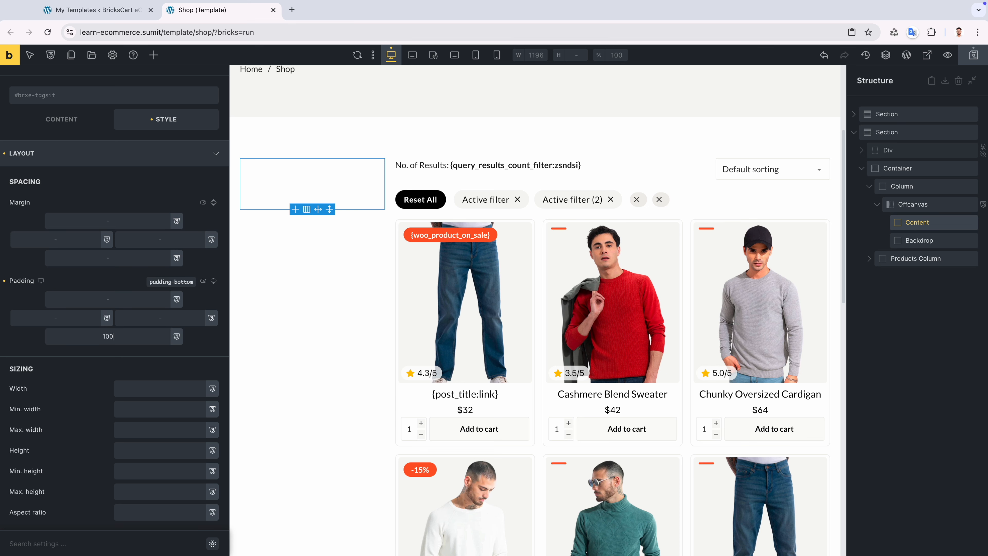
pyautogui.write('px')
# Set the Content block's height to 90vh at the desktop breakpoint.
pyautogui.scroll(-5, 113, 296)
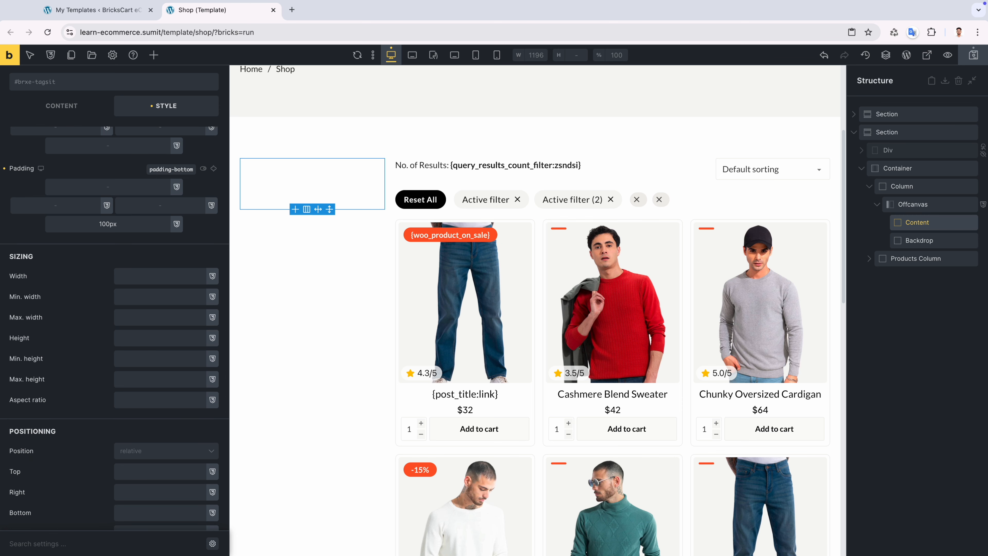
pyautogui.scroll(-2, 117, 365)
pyautogui.click(126, 318)
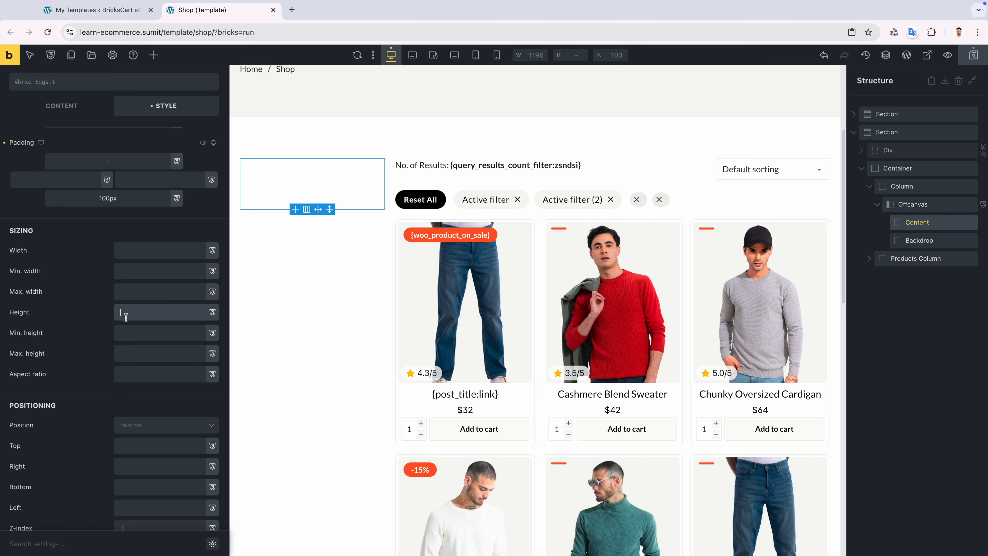
pyautogui.write('90vh')
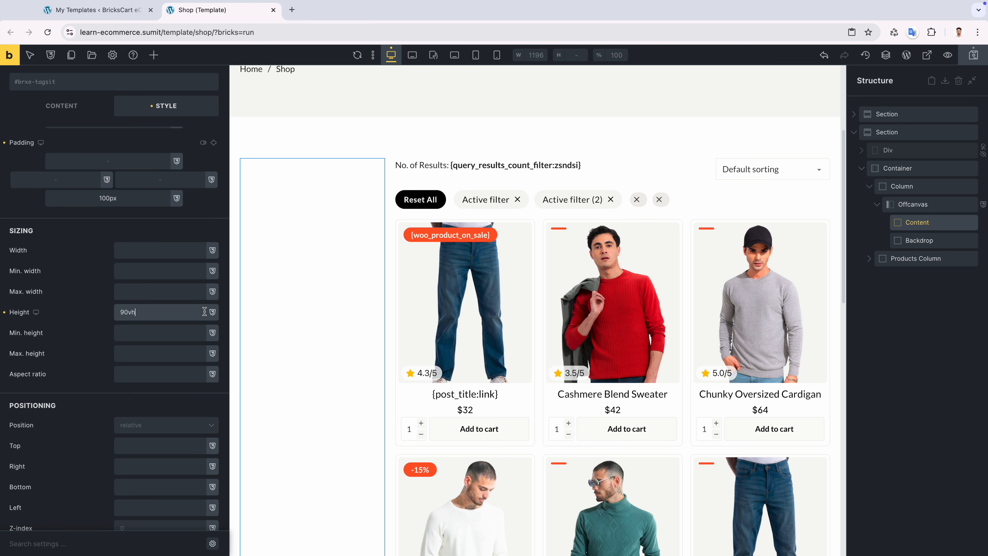
pyautogui.scroll(-3, 467, 312)
pyautogui.scroll(2, 405, 409)
pyautogui.scroll(4, 153, 300)
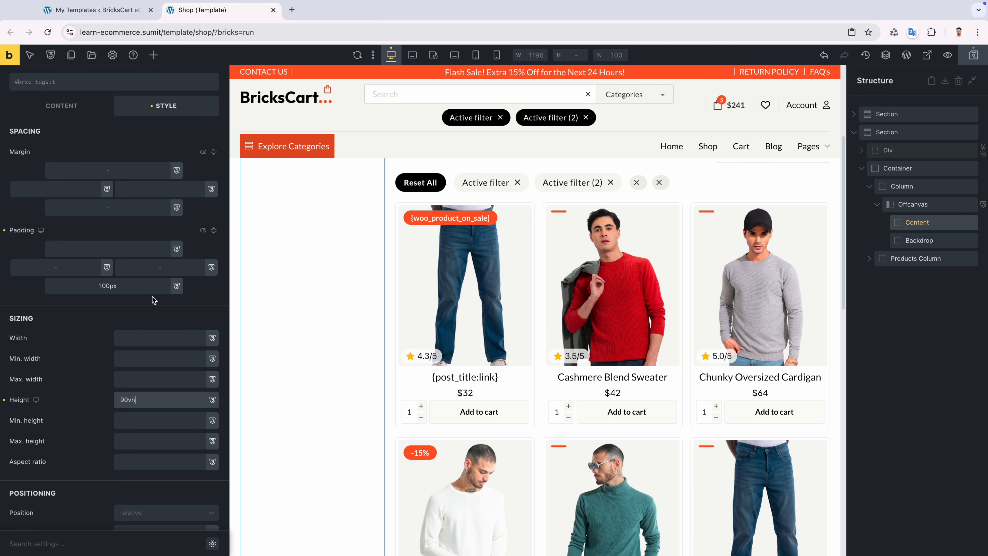
# Position the Content block 5vh from the top at the tablet landscape breakpoint.
pyautogui.click(412, 63)
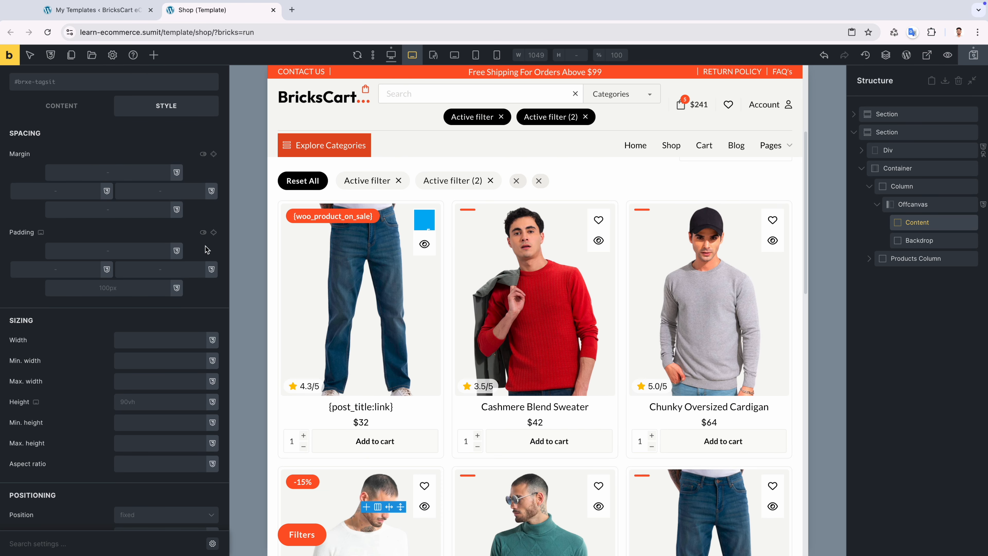
pyautogui.scroll(-1, 136, 366)
pyautogui.scroll(-1, 136, 366)
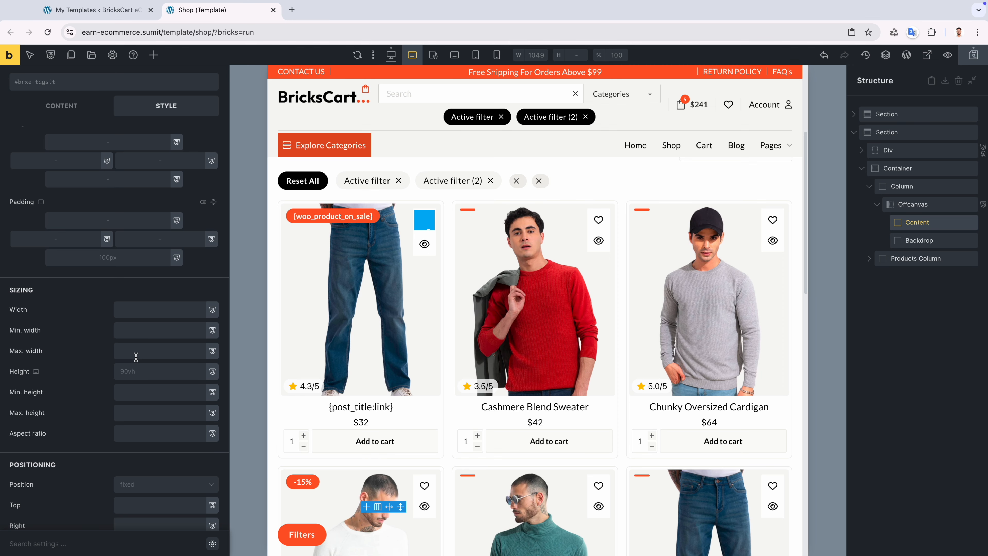
pyautogui.scroll(-5, 136, 356)
pyautogui.click(136, 421)
pyautogui.write('5vh')
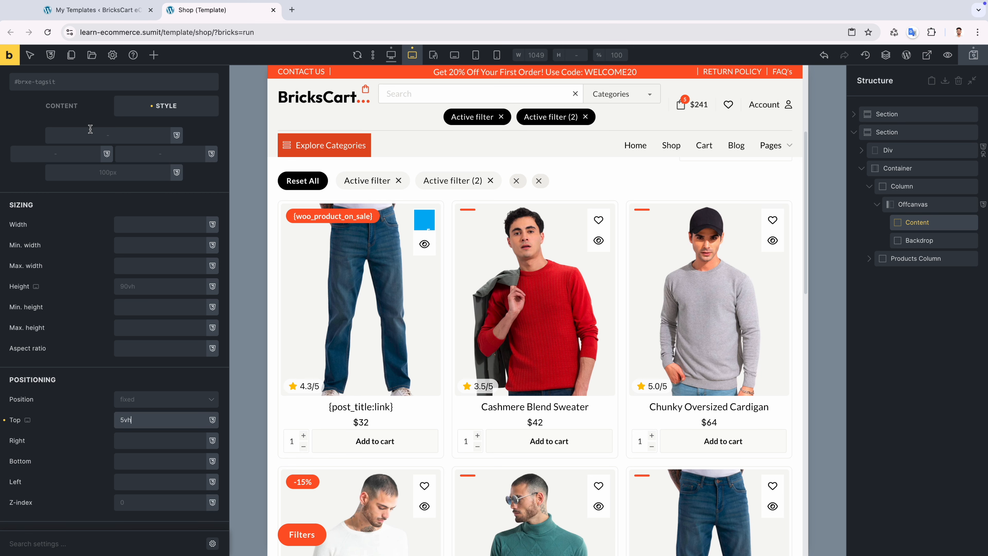
# Add the existing global classes padding-tb-md and padding-lr-sm to the Content block.
pyautogui.scroll(10, 90, 128)
pyautogui.click(83, 124)
pyautogui.write('paddinv-tb')
pyautogui.press('BackSpace')
pyautogui.press('BackSpace')
pyautogui.press('BackSpace')
pyautogui.write('ng-tb')
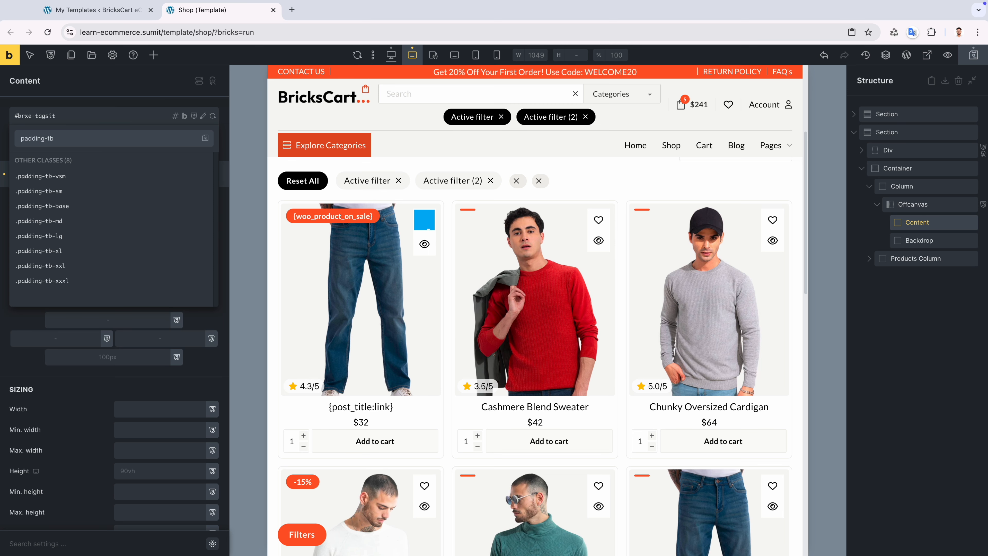
pyautogui.press('Down')
pyautogui.press('Down')
pyautogui.press('Down')
pyautogui.press('Return')
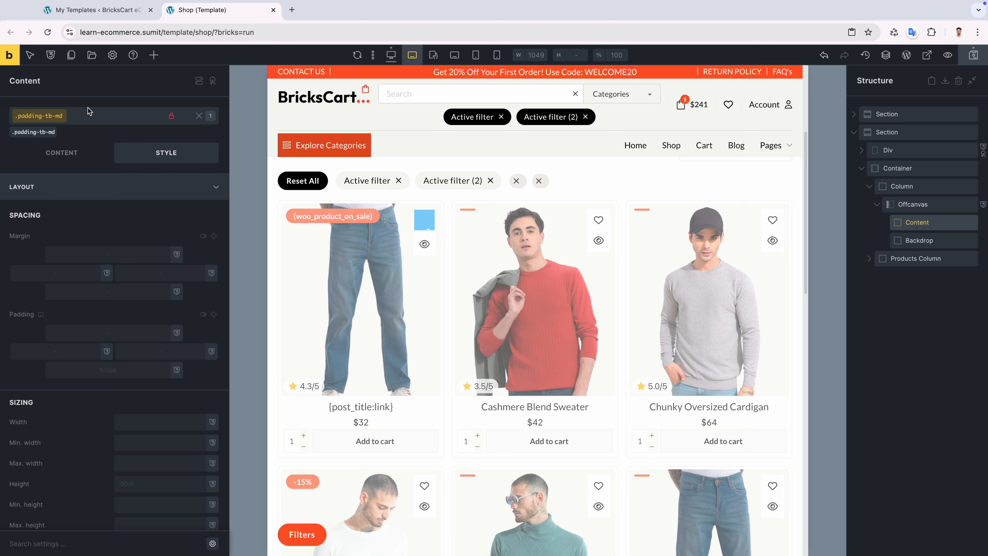
pyautogui.write('padding-lr')
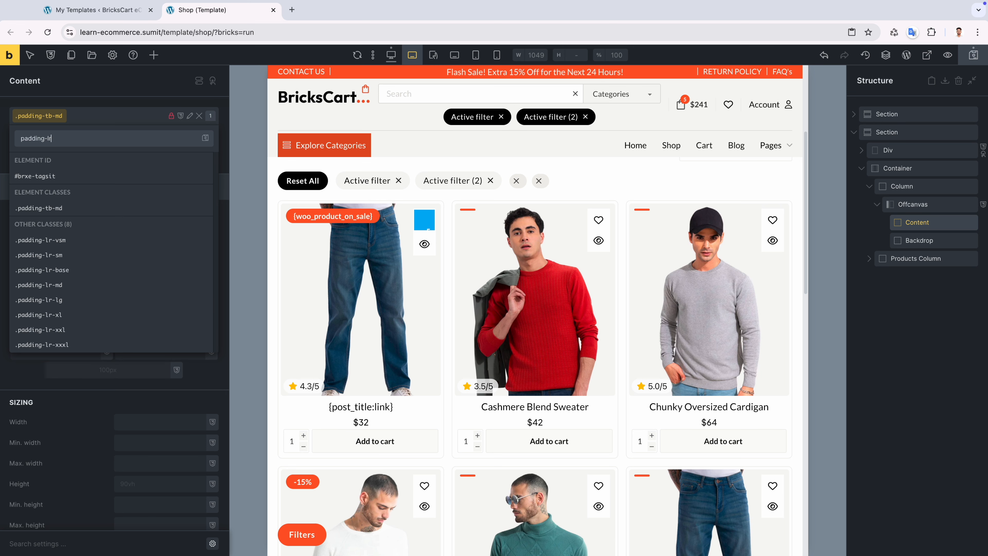
pyautogui.click(54, 255)
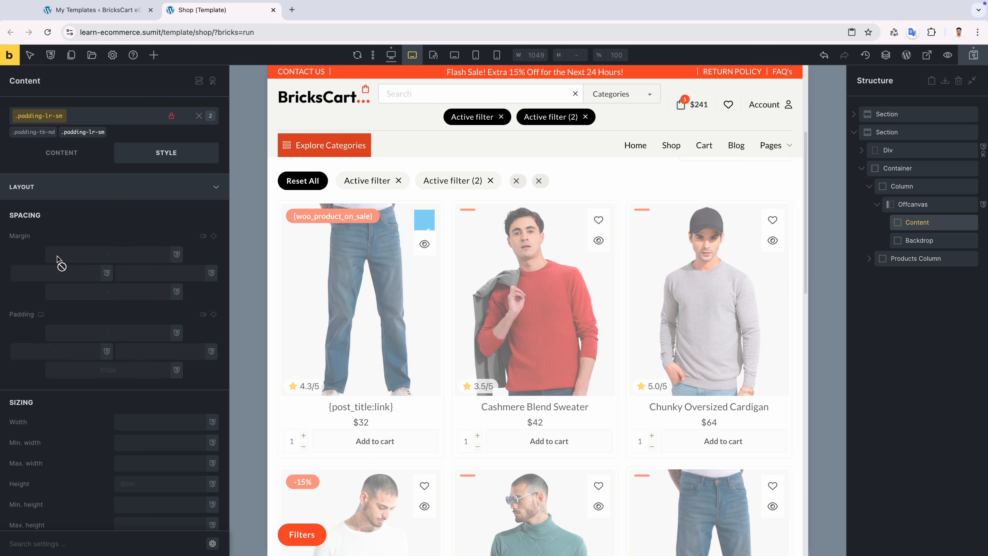
# Add the border-light and bodr-radius-base classes to the Content block, then return to its element ID styles.
pyautogui.click(79, 118)
pyautogui.write('border')
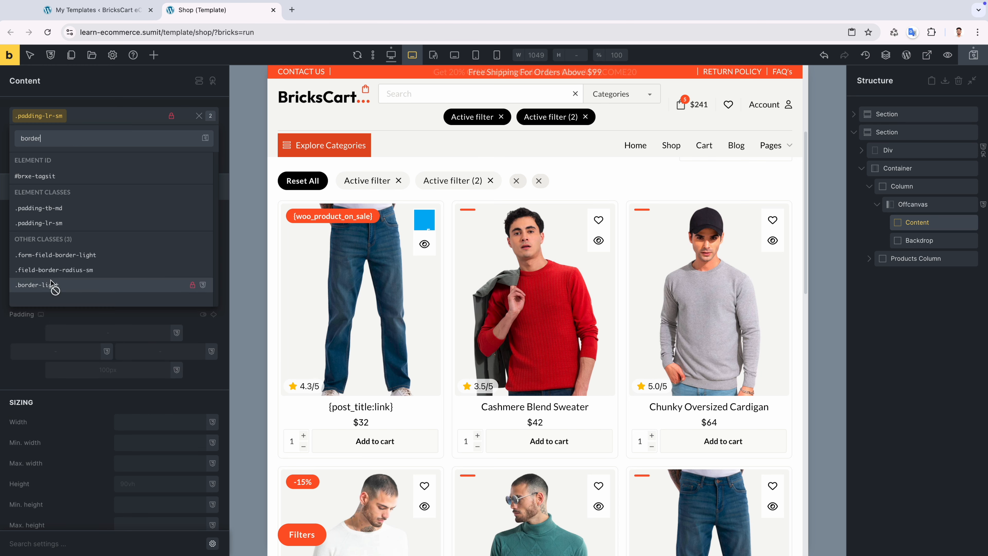
pyautogui.click(49, 285)
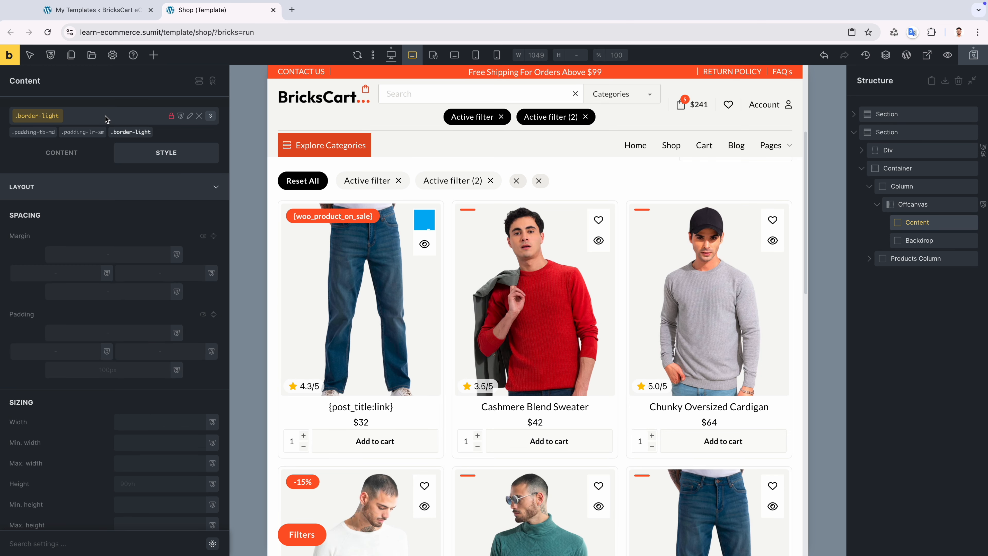
pyautogui.click(106, 119)
pyautogui.write('bo')
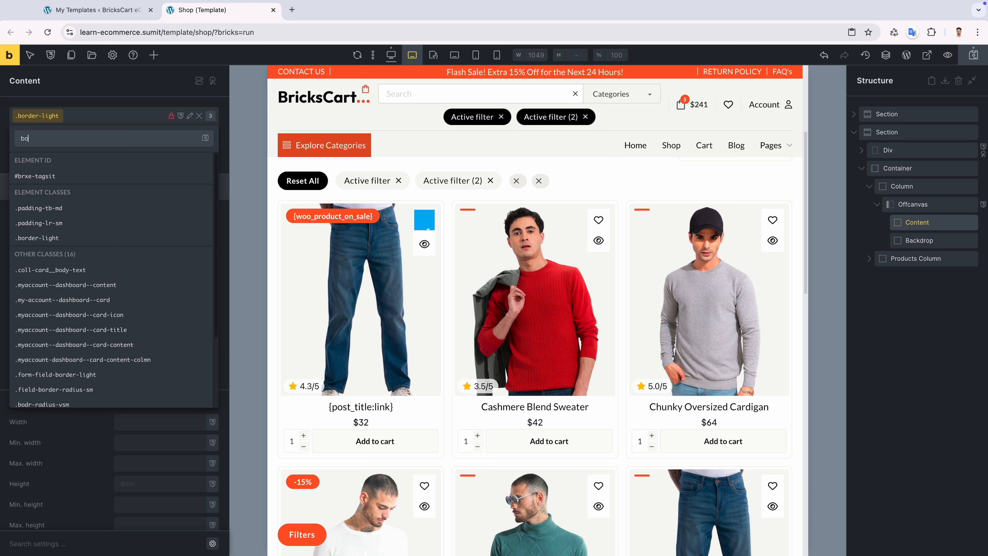
pyautogui.press('BackSpace')
pyautogui.press('BackSpace')
pyautogui.write('radi')
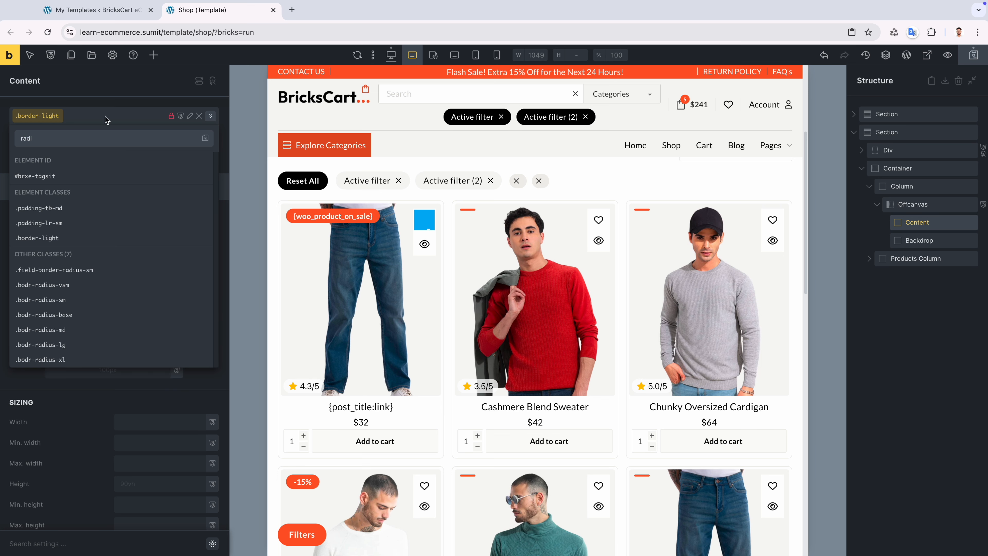
pyautogui.click(81, 315)
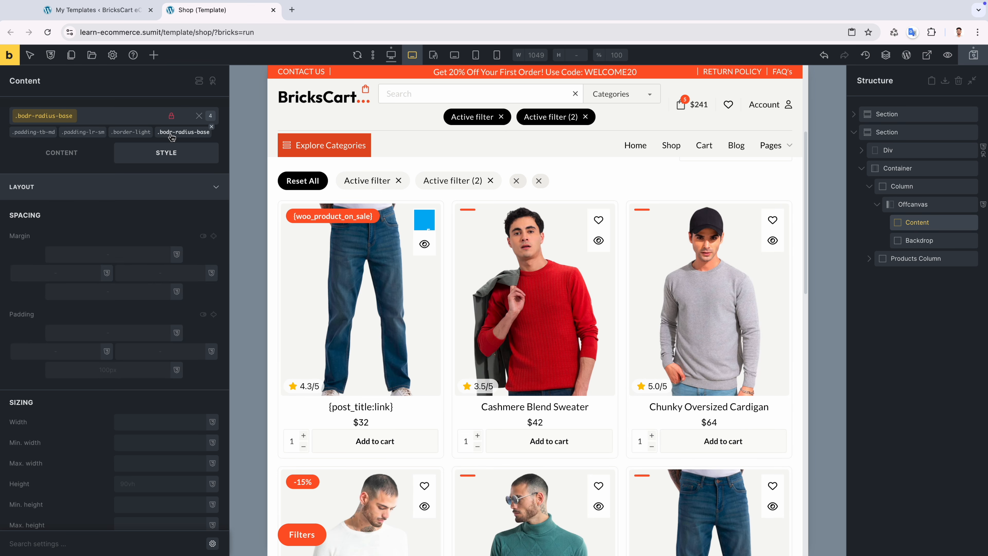
pyautogui.click(173, 133)
# Add the bc-scrollbar class to the Content block, return to its element ID styles and collapse its layout settings.
pyautogui.click(117, 123)
pyautogui.write('bc-')
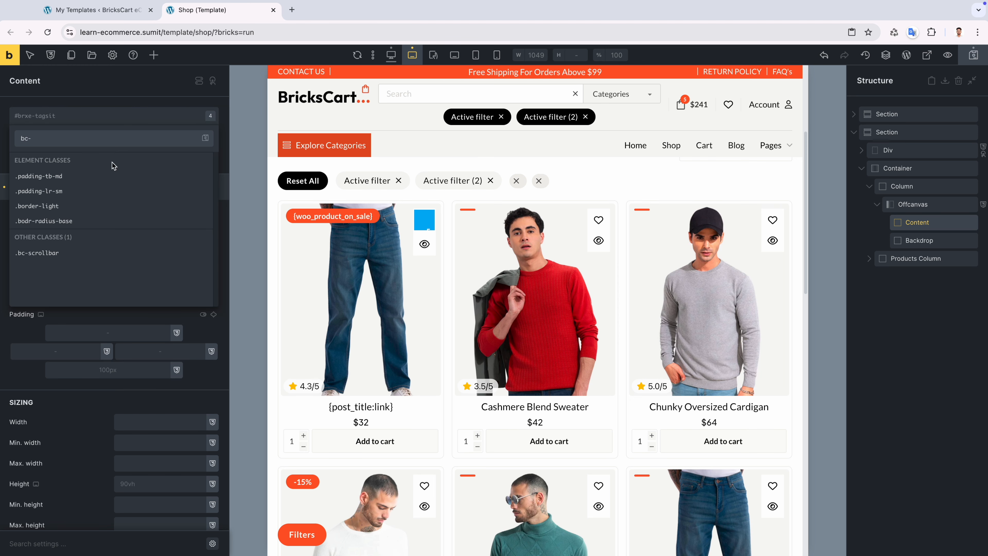
pyautogui.click(102, 253)
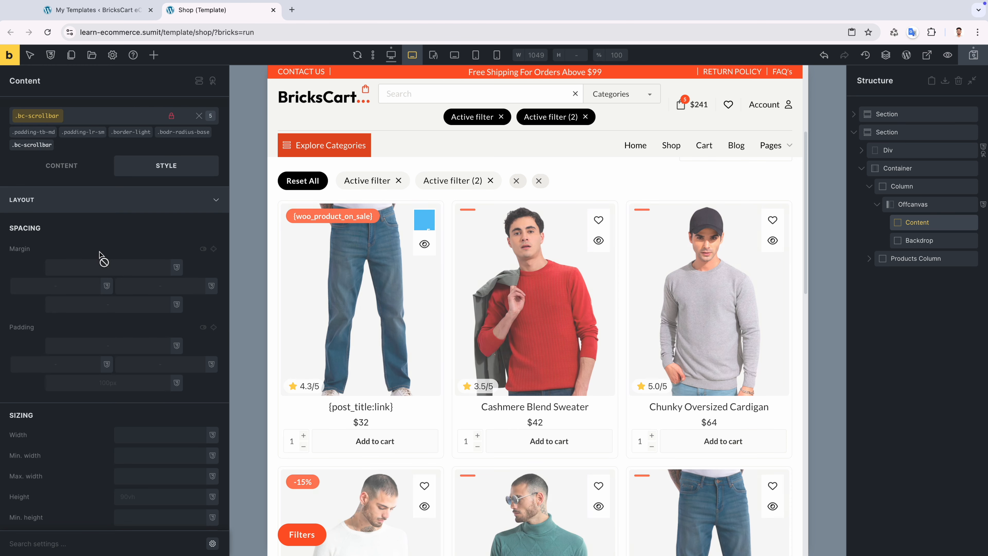
pyautogui.click(41, 145)
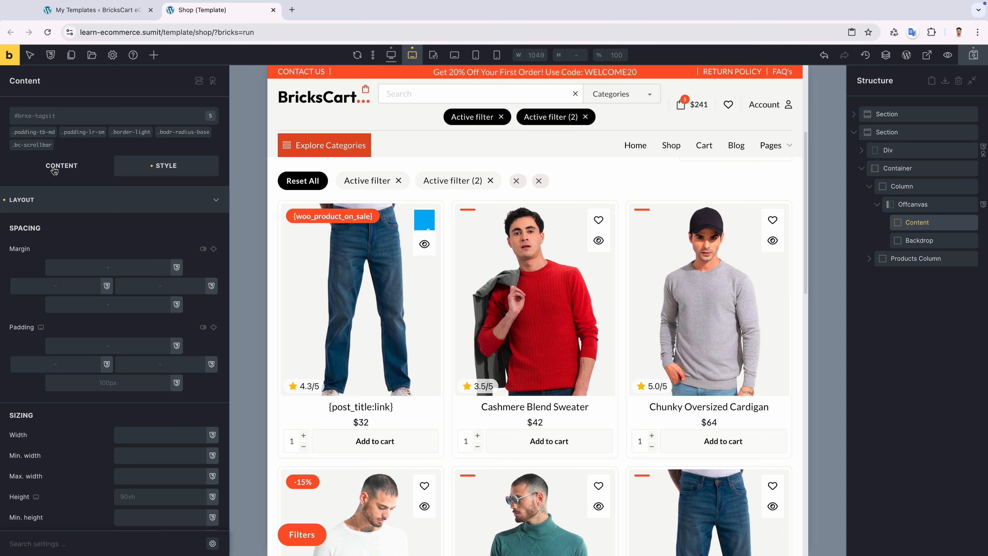
pyautogui.click(68, 206)
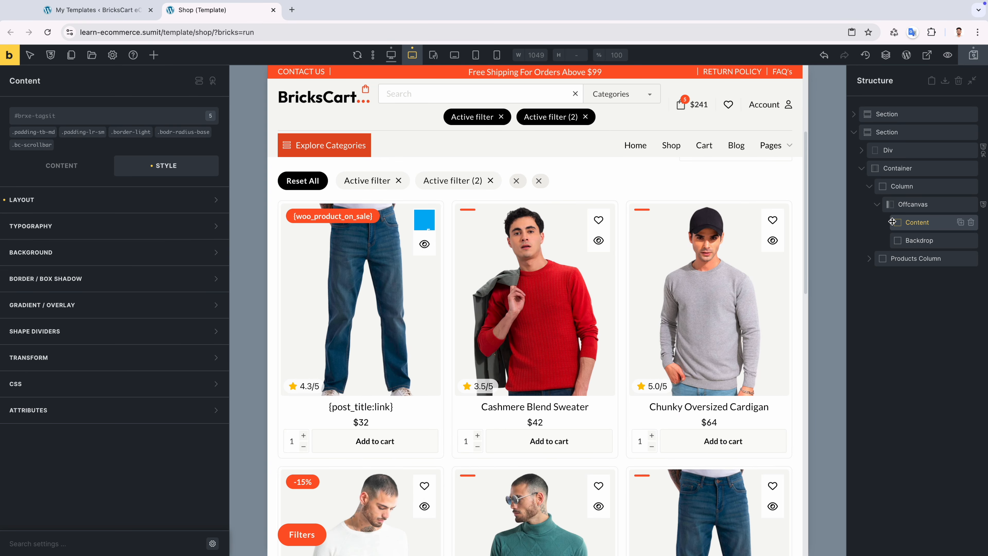
# Review the finished template's filter structure and open the off-canvas filters on the live shop page in the iPad Mini preview.
pyautogui.scroll(1, 465, 309)
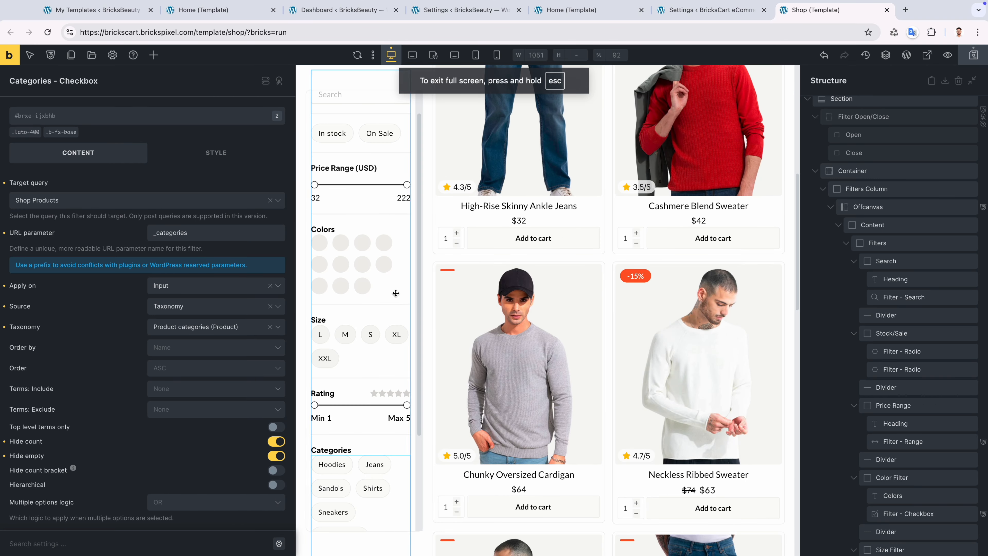
pyautogui.scroll(-1, 379, 308)
pyautogui.scroll(1, 389, 331)
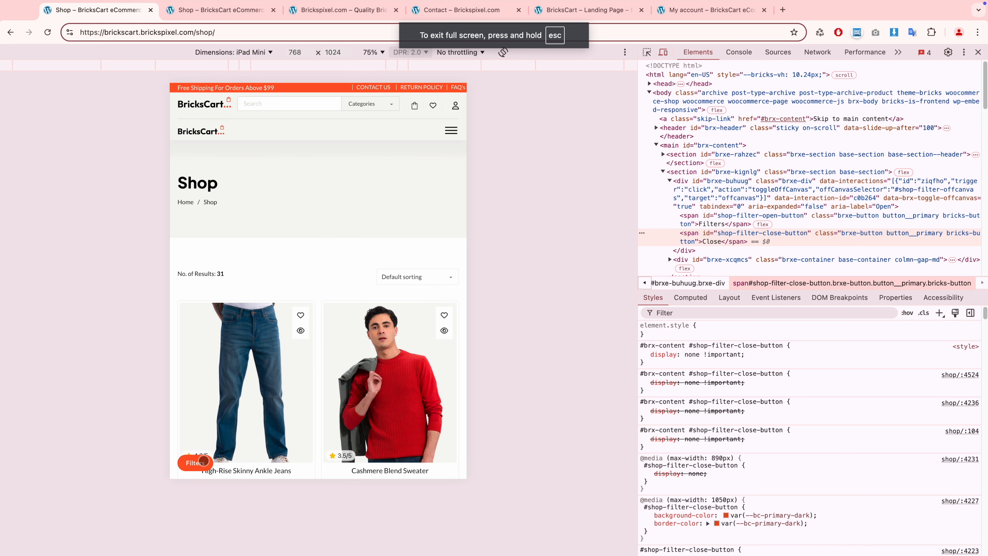
pyautogui.click(203, 460)
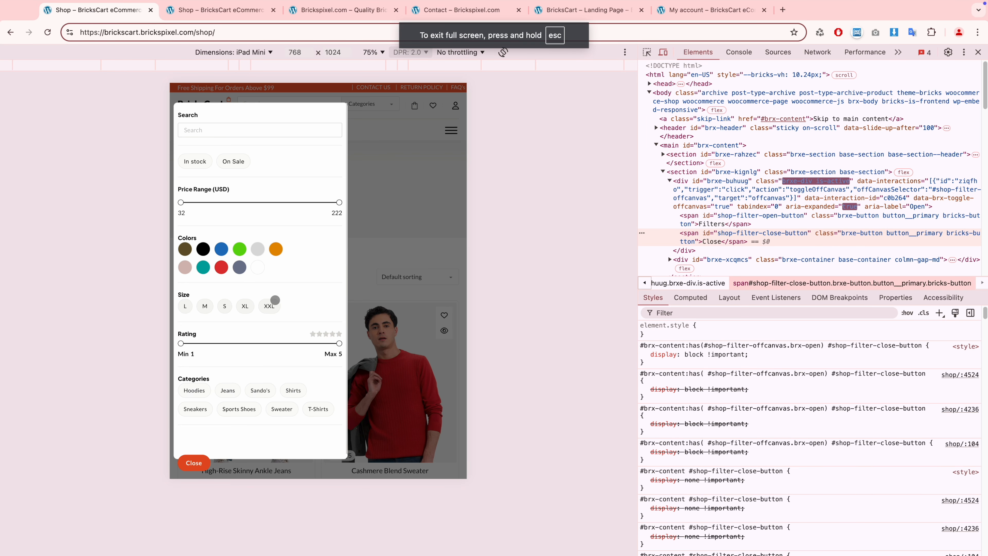
# Preview the live shop page at the Laptop 1200 size and examine how the sticky filter column scrolls.
pyautogui.click(269, 52)
pyautogui.click(302, 305)
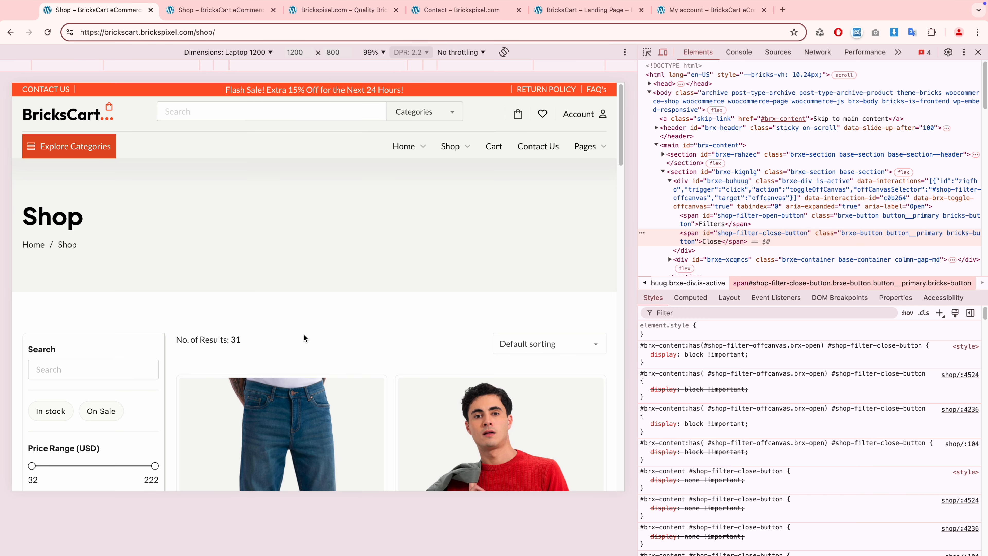
pyautogui.scroll(-5, 283, 275)
pyautogui.scroll(-2, 111, 330)
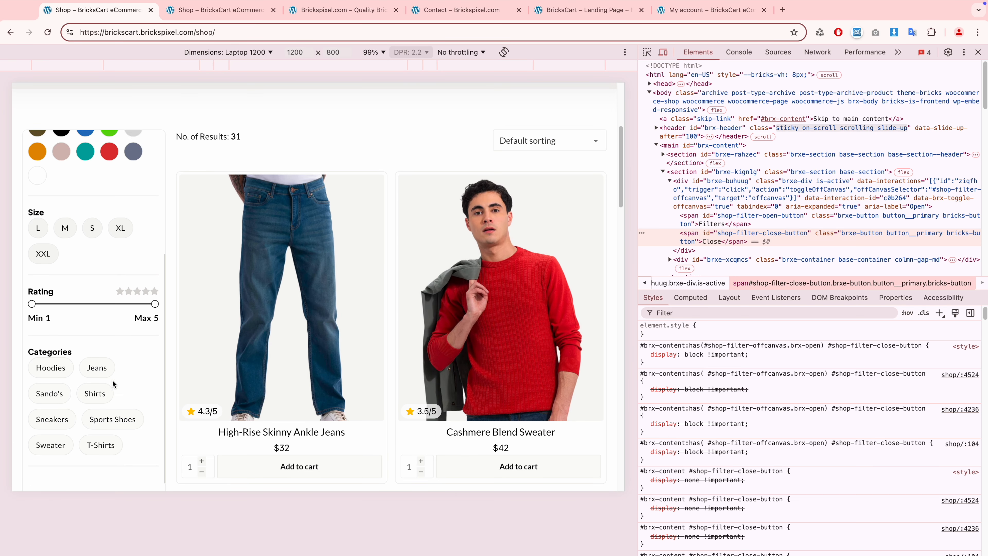
pyautogui.scroll(5, 115, 379)
pyautogui.scroll(-3, 87, 284)
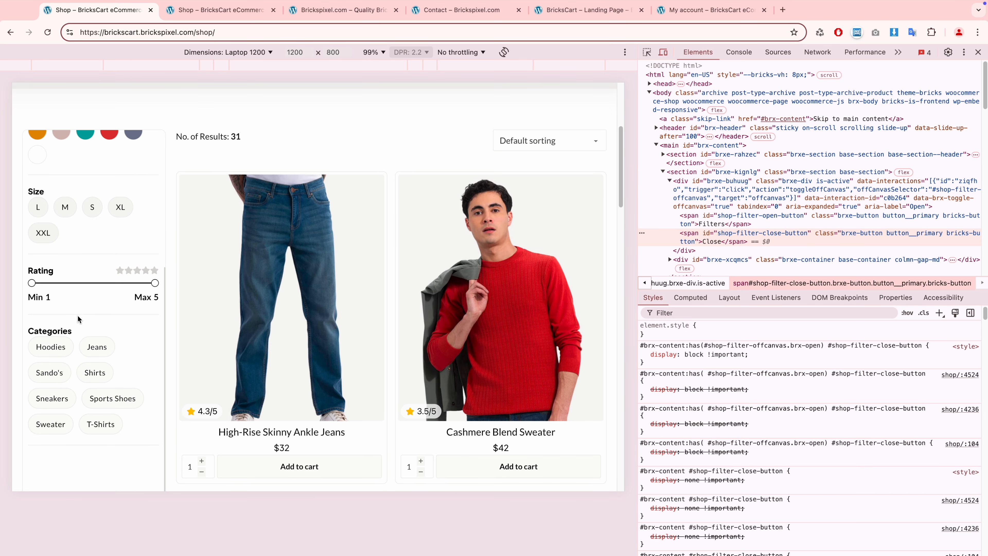
pyautogui.scroll(3, 116, 284)
pyautogui.scroll(-5, 157, 287)
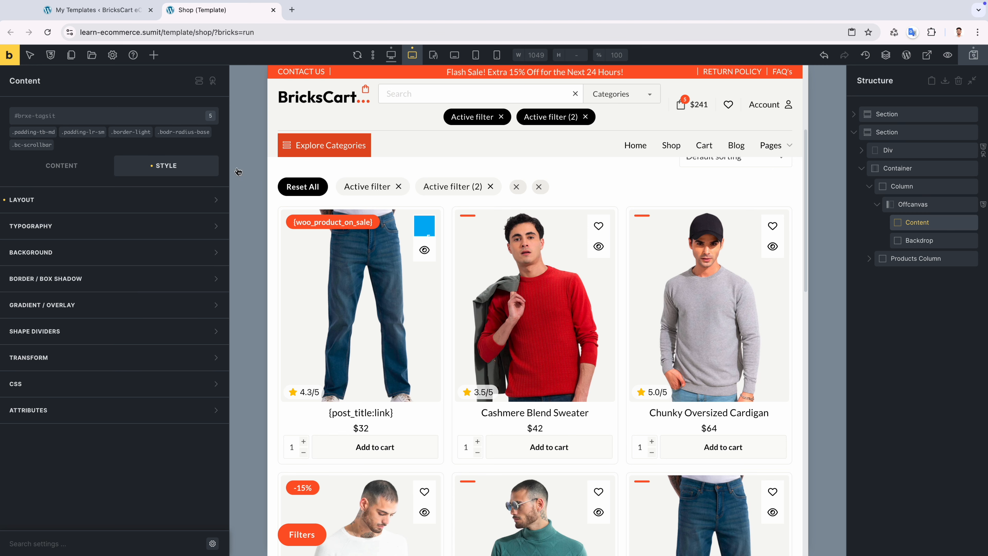
# Review the custom CSS of the bc-scrollbar class on the Content block.
pyautogui.click(31, 145)
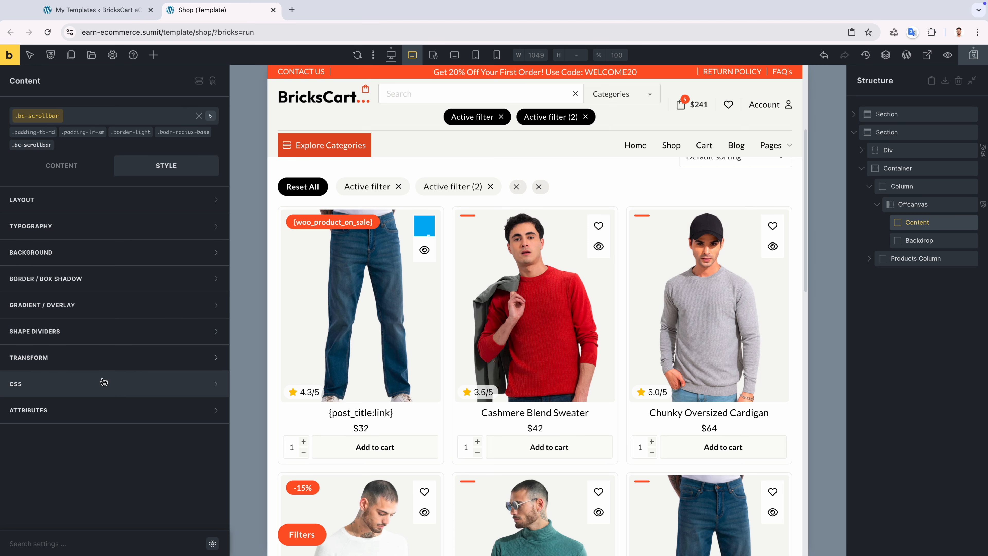
pyautogui.click(88, 383)
pyautogui.scroll(5, 140, 332)
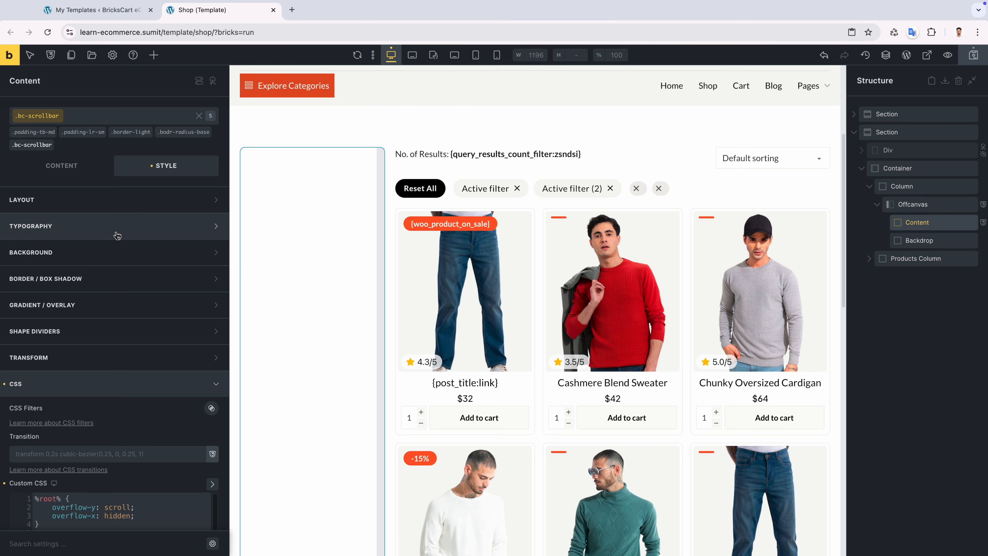
pyautogui.scroll(-1, 119, 321)
pyautogui.scroll(5, 119, 322)
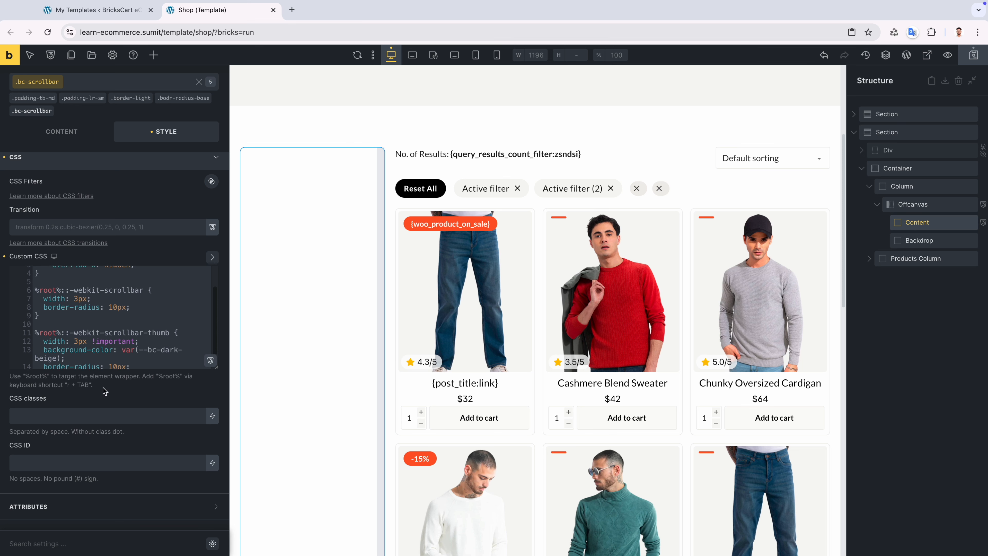
pyautogui.scroll(1, 114, 341)
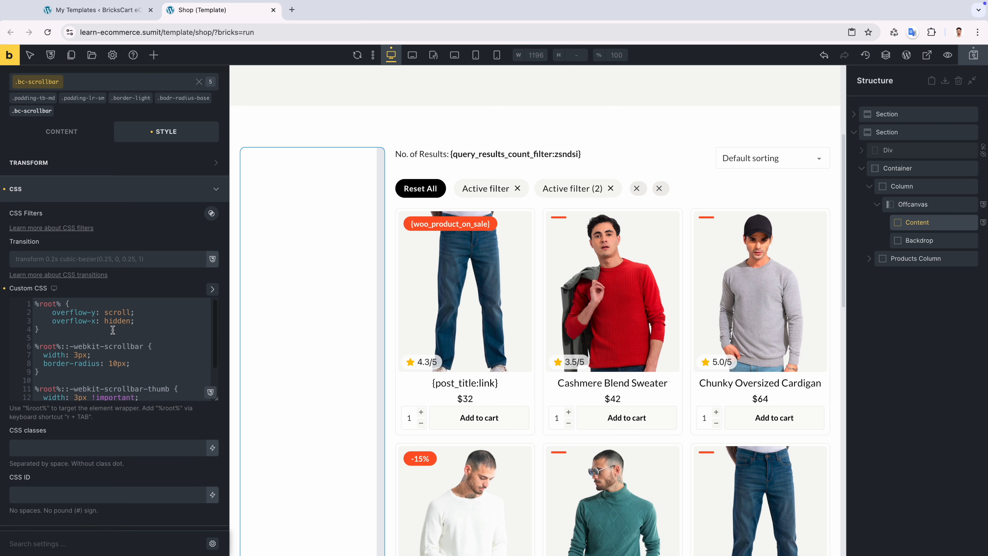
pyautogui.scroll(5, 113, 330)
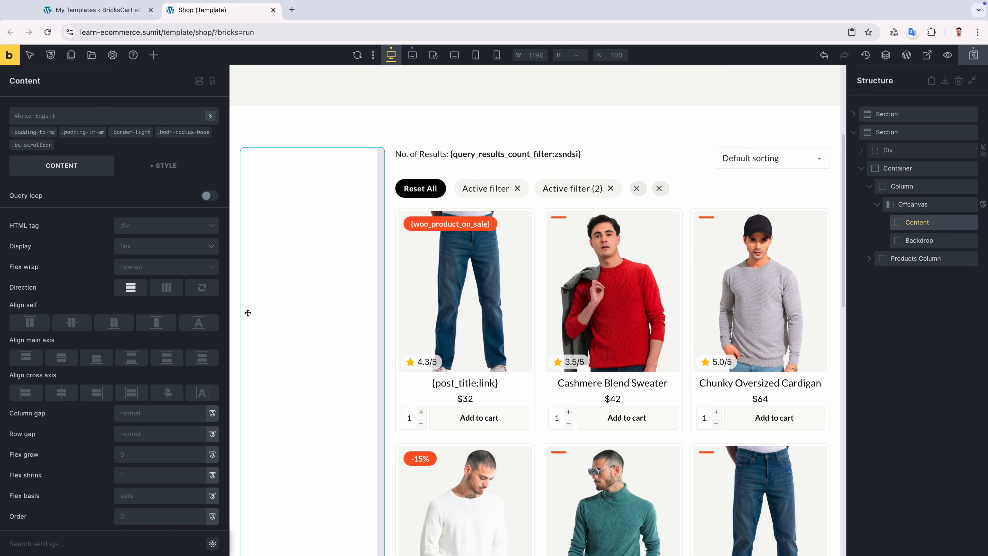
# Add the gap-md class to the Content block, then return to its element ID styles.
pyautogui.click(98, 125)
pyautogui.write('gap')
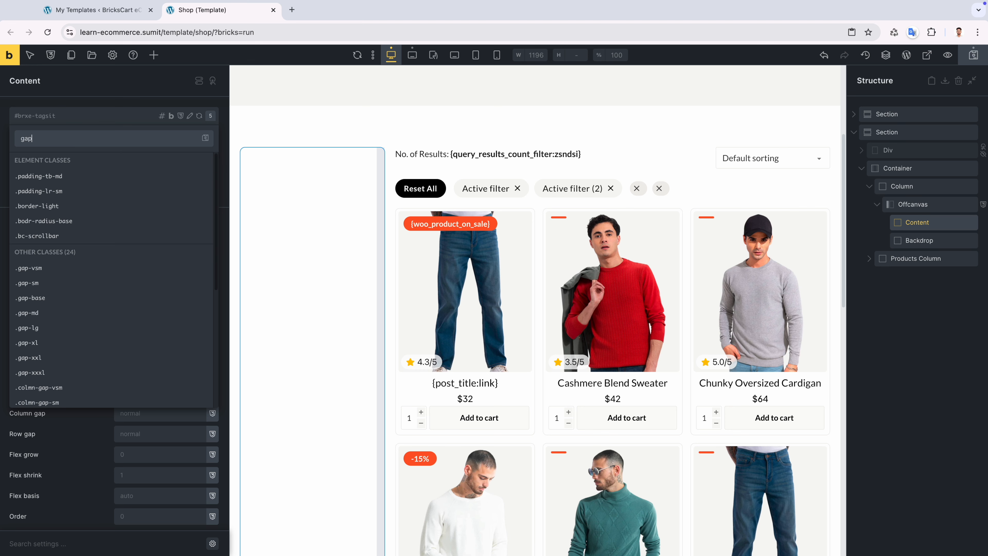
pyautogui.click(27, 313)
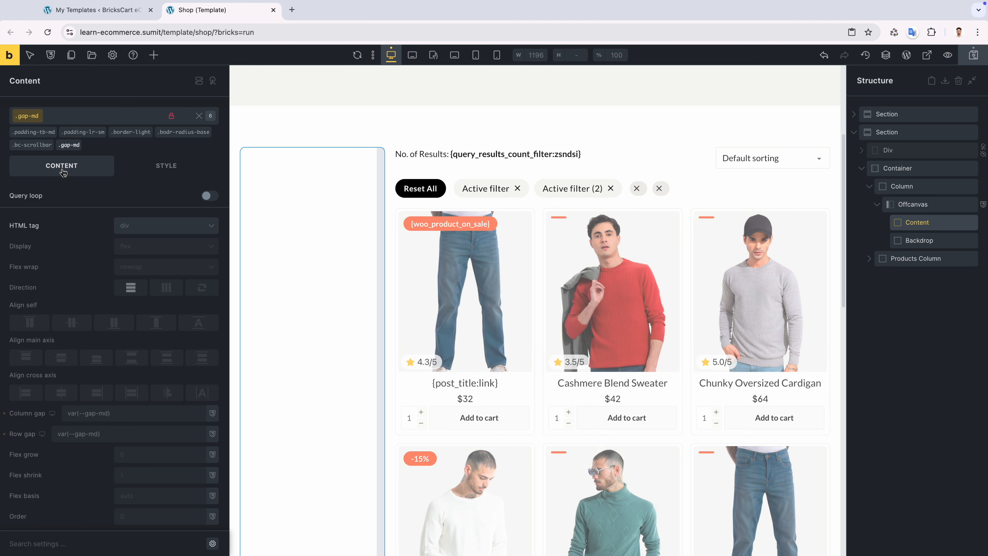
pyautogui.click(67, 141)
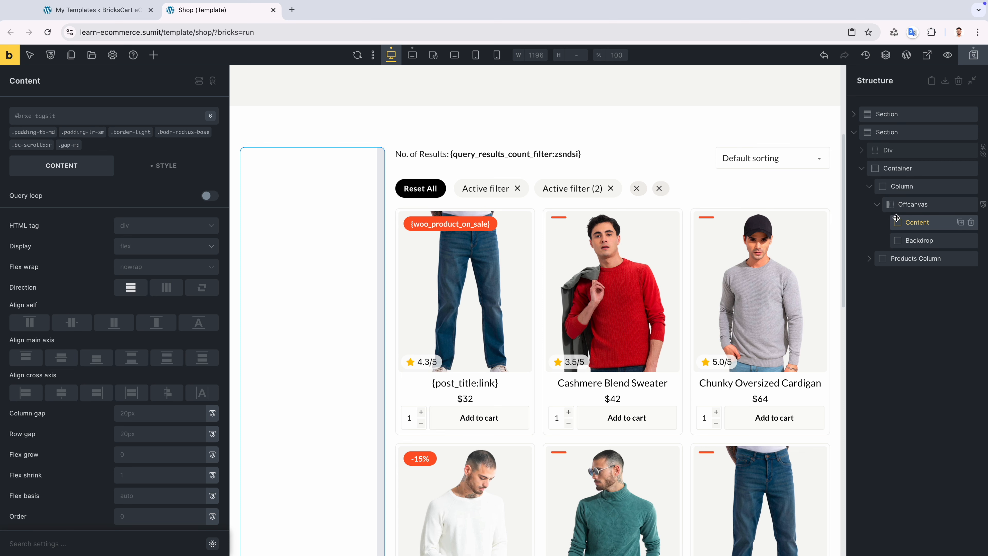
# Insert a Block inside the Content block and rename it Seach.
pyautogui.click(153, 55)
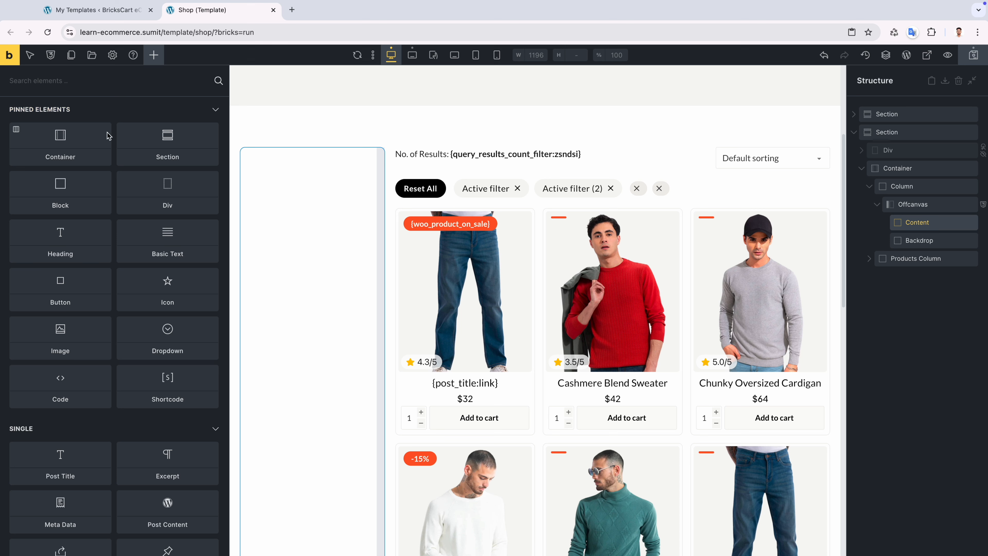
pyautogui.click(87, 198)
pyautogui.click(919, 243)
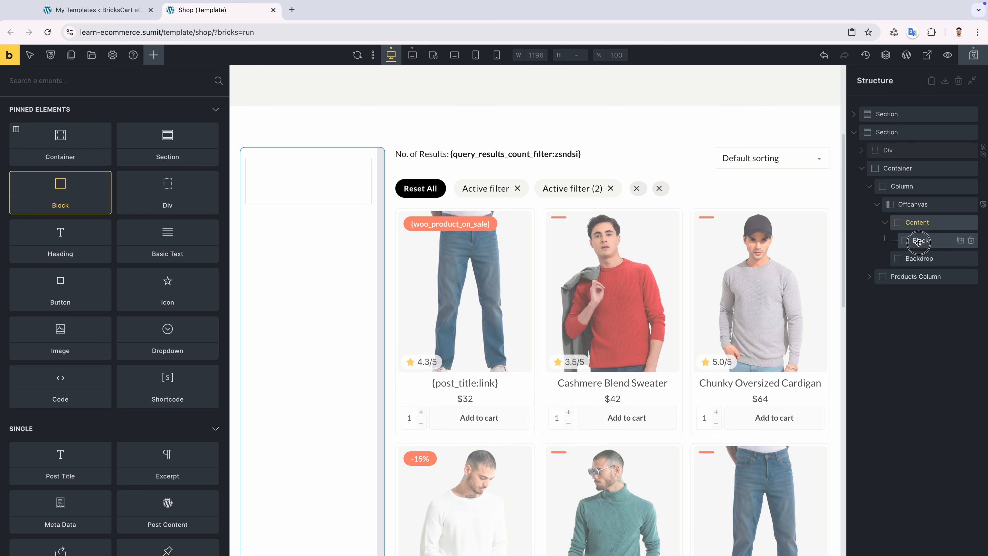
pyautogui.doubleClick(919, 243)
pyautogui.write('Seach')
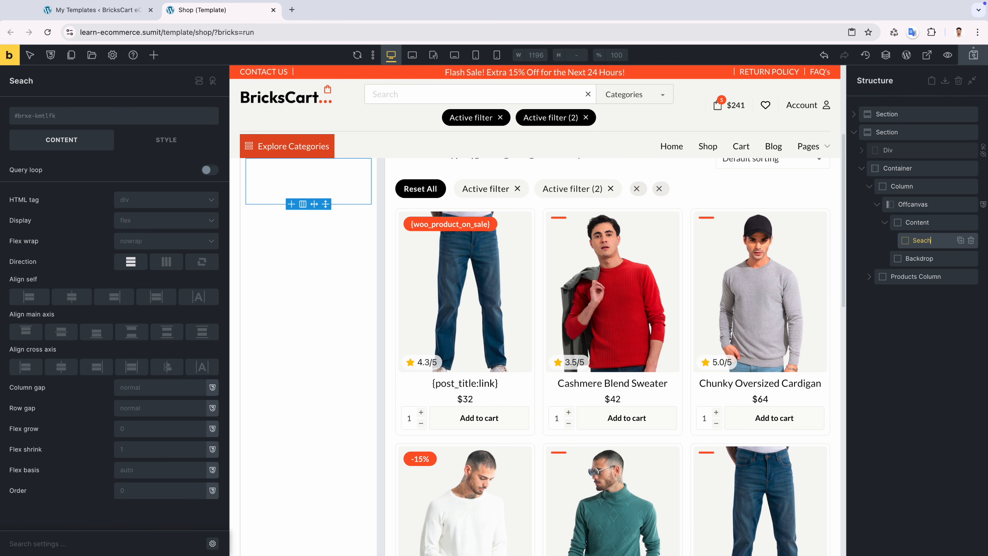
# Add a Heading to the Seach block and set its text to "Search".
pyautogui.click(154, 55)
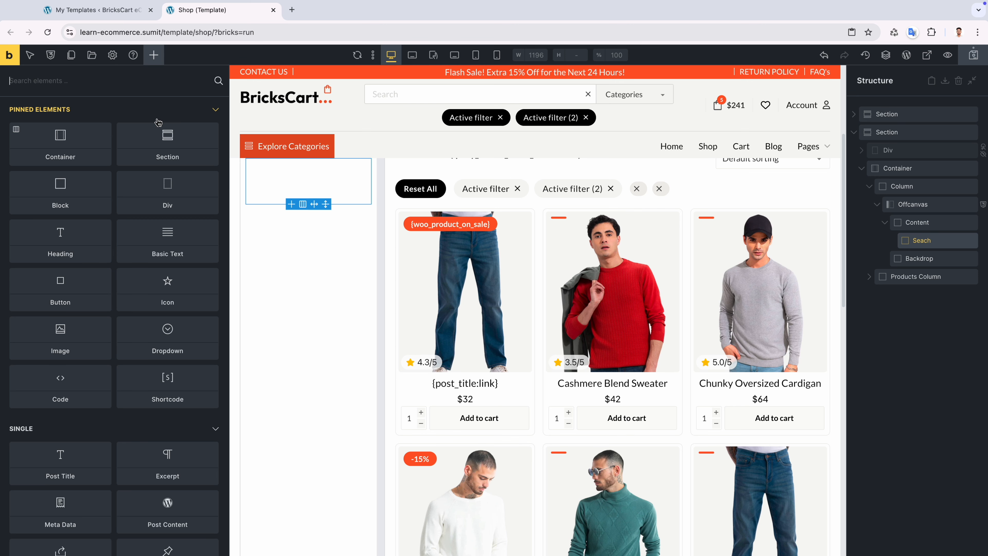
pyautogui.write('heading')
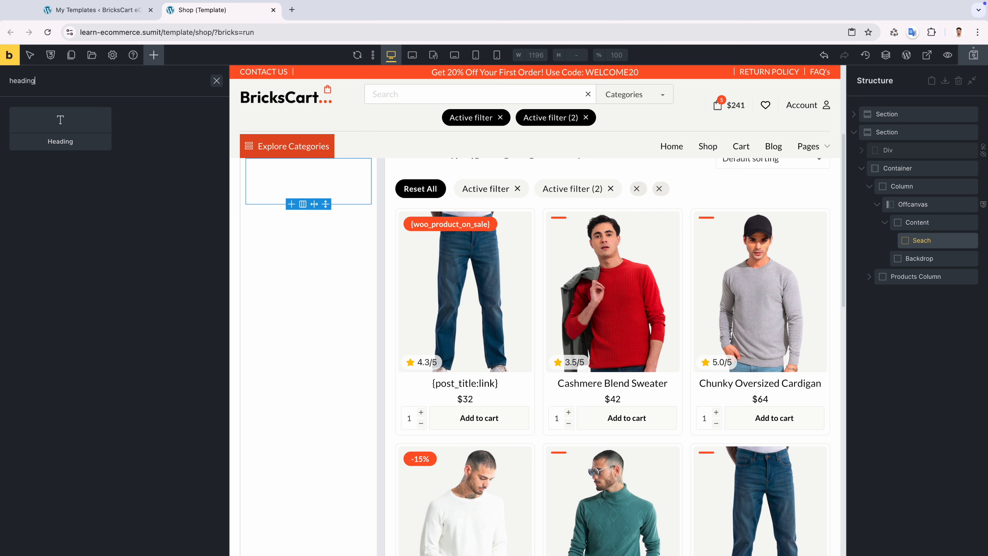
pyautogui.click(60, 132)
pyautogui.click(75, 176)
pyautogui.hotkey('ctrl', 'a')
pyautogui.write('Search')
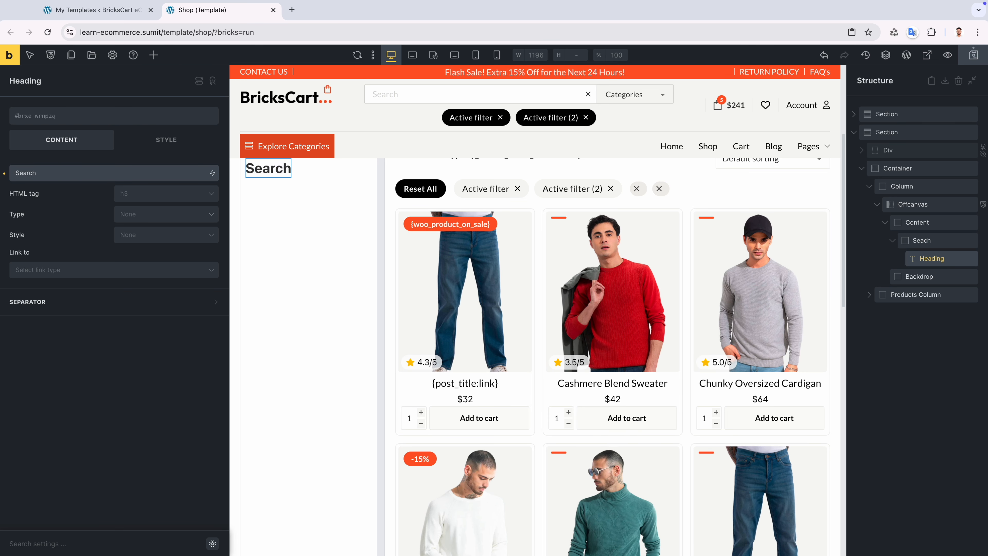
# Add the h-ff-jakarta-sans-800 and h-fs-base classes to the Search heading.
pyautogui.click(102, 117)
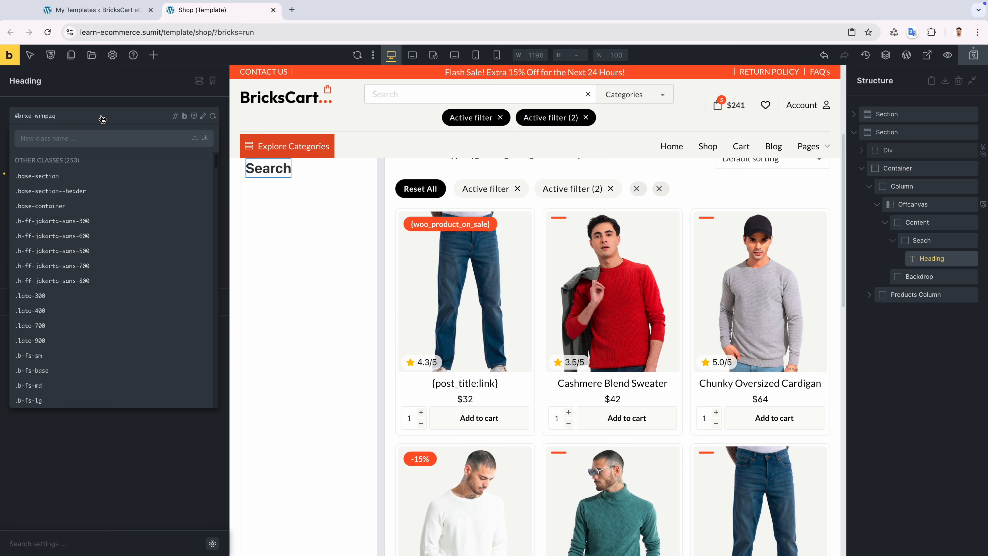
pyautogui.click(50, 280)
pyautogui.click(82, 116)
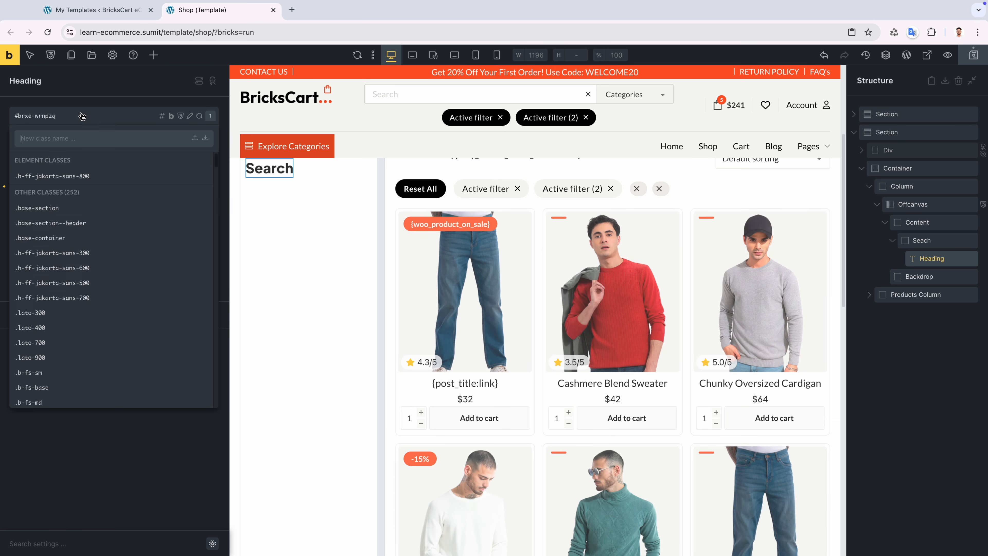
pyautogui.write('base')
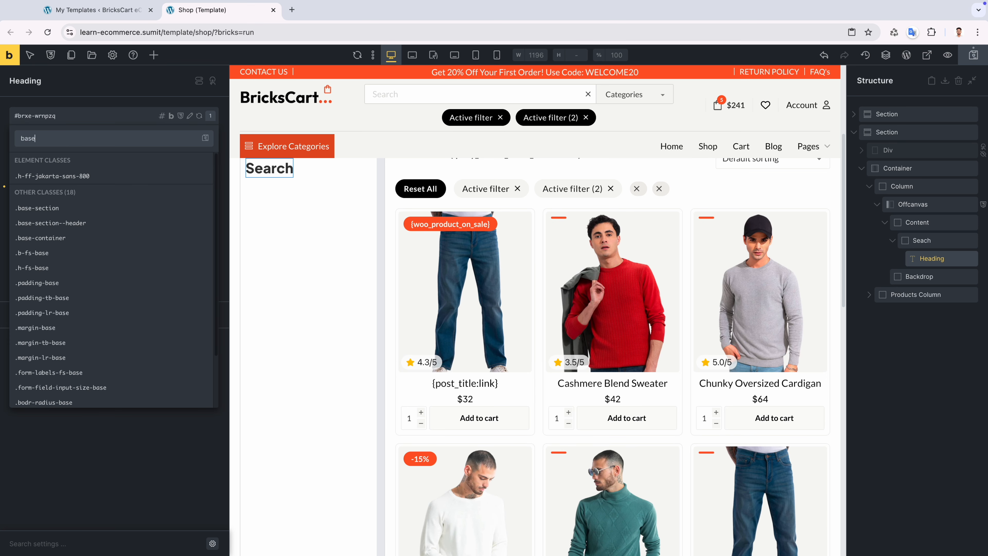
pyautogui.click(62, 267)
# Customize the Search heading's typography in its element ID styles, then return to its content settings.
pyautogui.click(166, 152)
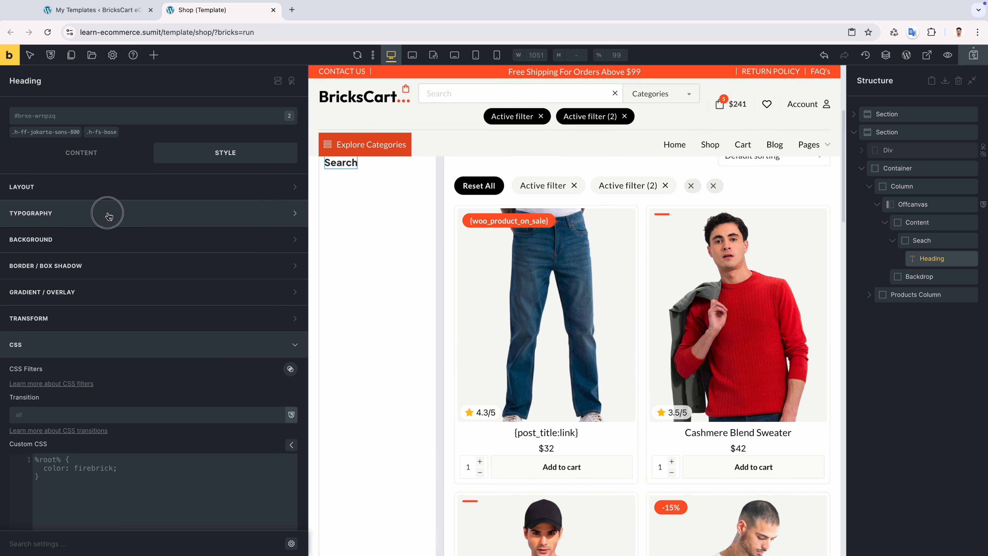
pyautogui.click(107, 213)
pyautogui.click(212, 238)
pyautogui.click(54, 261)
pyautogui.click(75, 223)
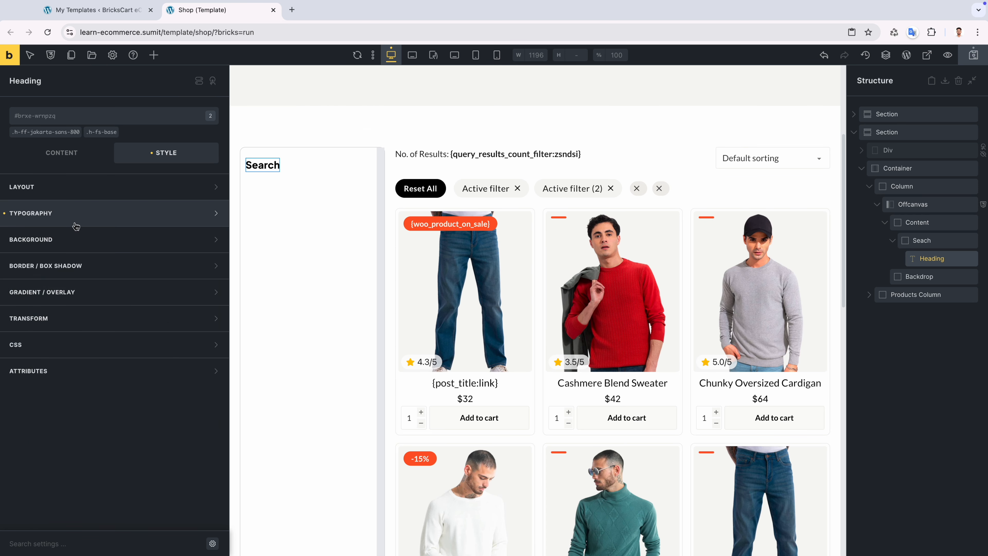
pyautogui.click(62, 152)
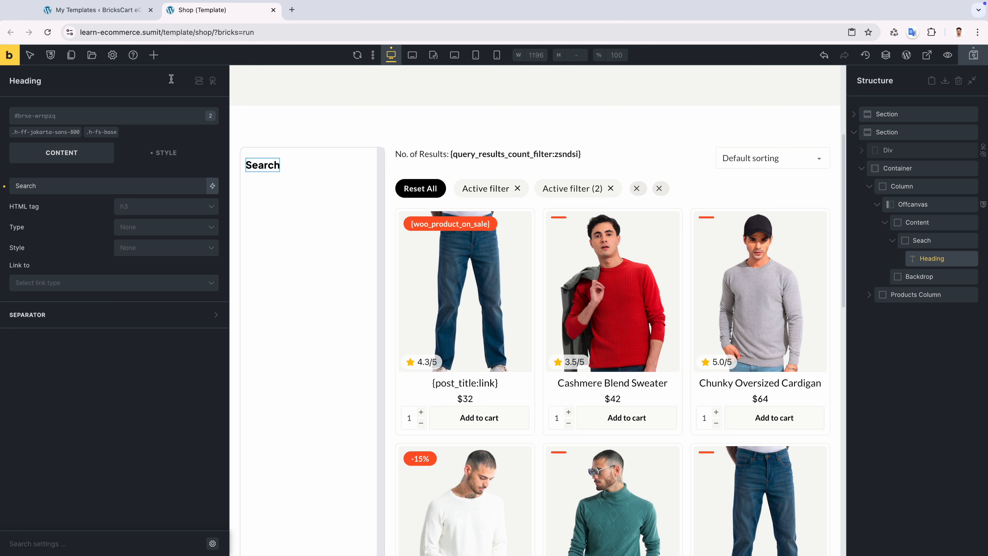
# Add a Filter - Search element below the heading inside the Seach block.
pyautogui.click(154, 55)
pyautogui.write('search')
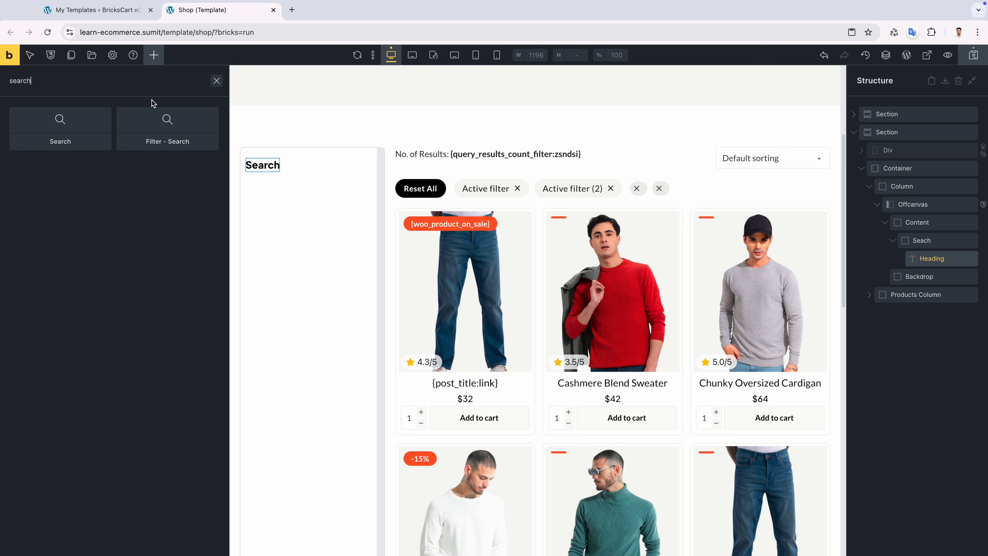
pyautogui.moveTo(162, 127); pyautogui.dragTo(895, 269)
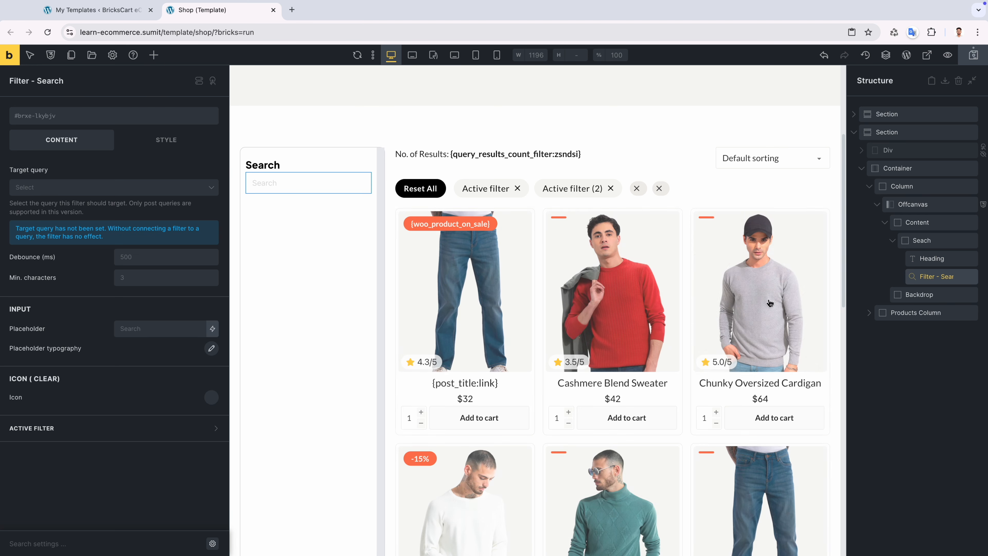
# Check the search filter's available target queries and inspect the Shop Products query loop element in the Products Column.
pyautogui.click(81, 186)
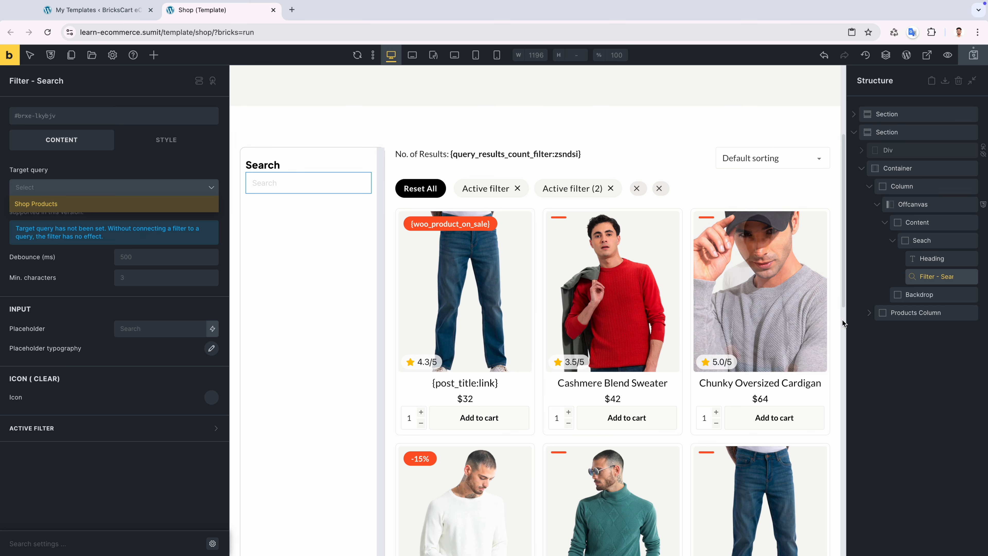
pyautogui.click(895, 313)
pyautogui.click(914, 368)
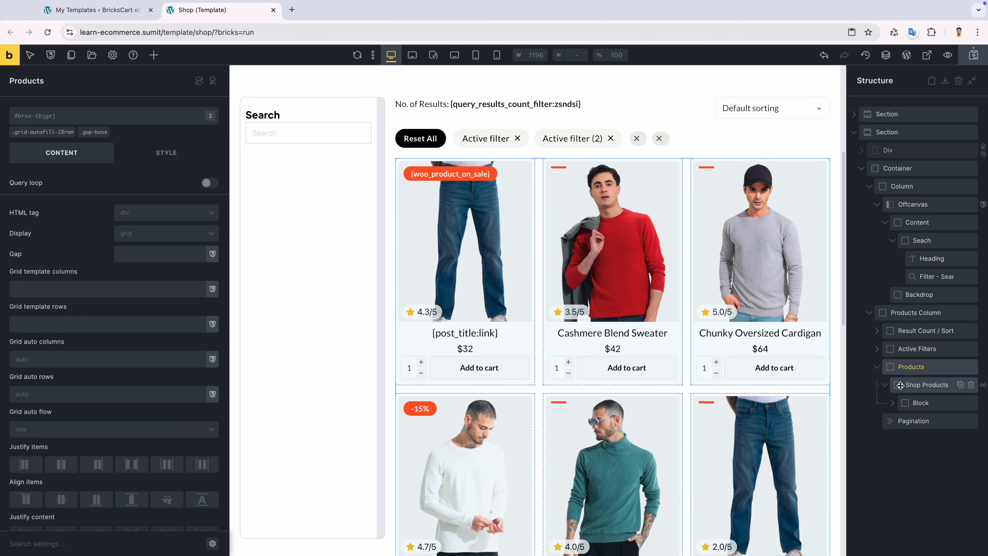
pyautogui.click(934, 385)
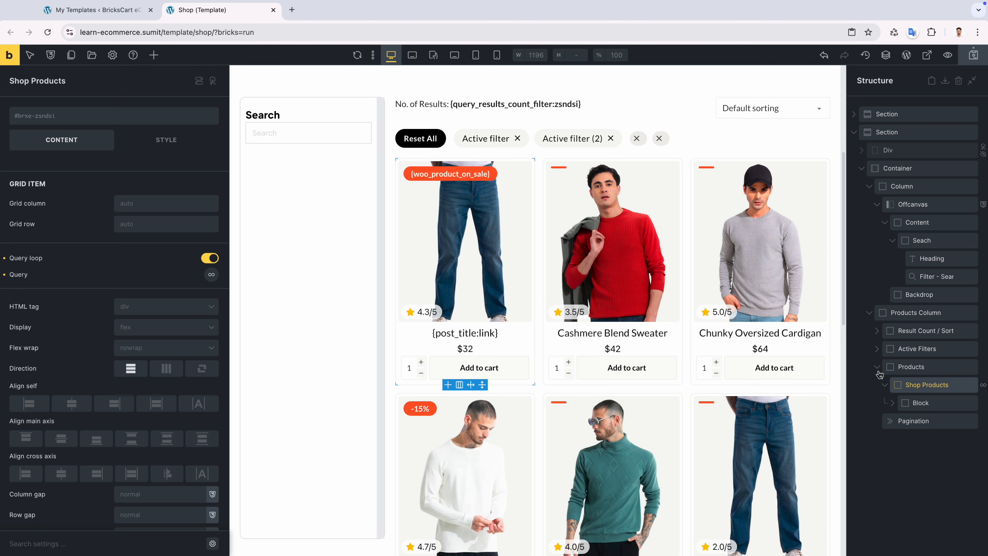
# Set the search filter's target query to Shop Products and its URL parameter to _search.
pyautogui.click(937, 276)
pyautogui.click(59, 188)
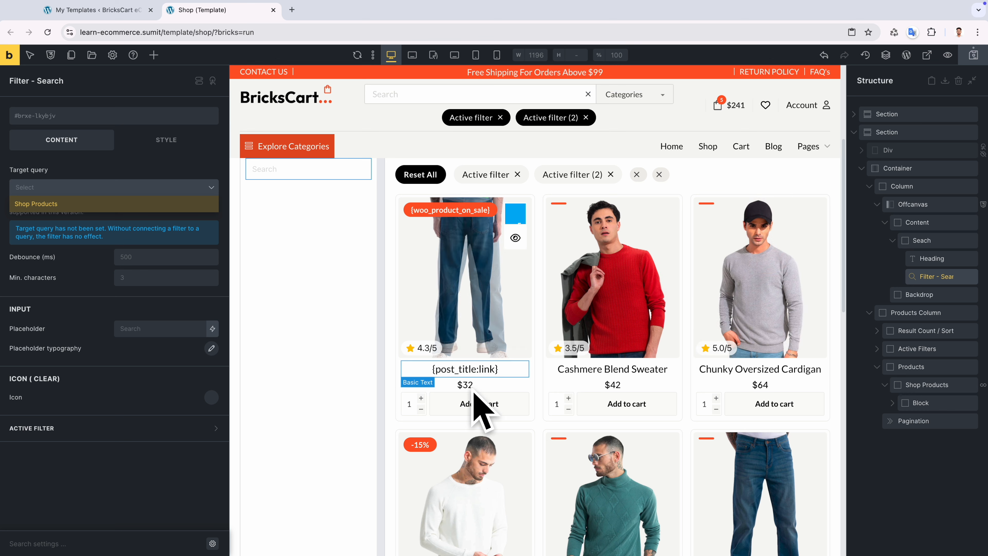
pyautogui.click(117, 203)
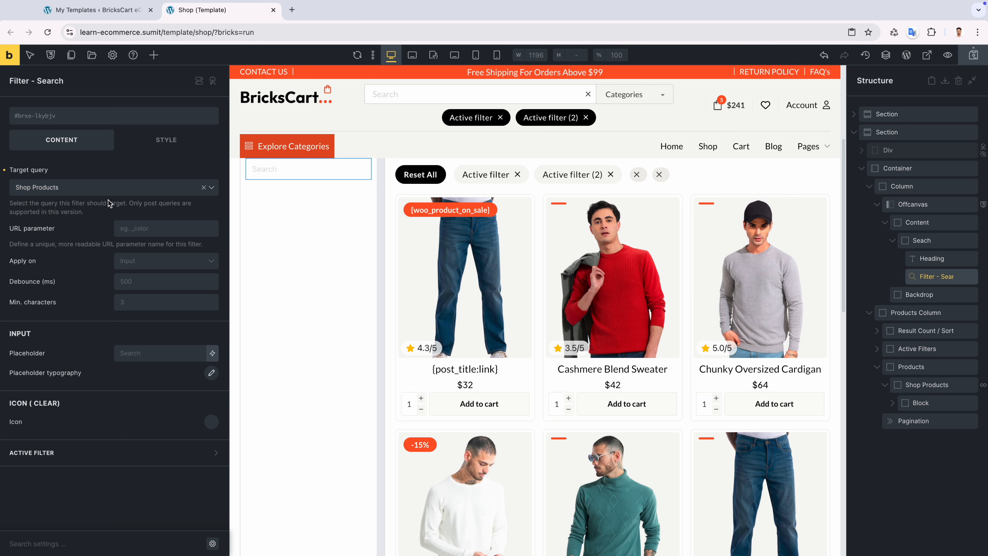
pyautogui.click(136, 229)
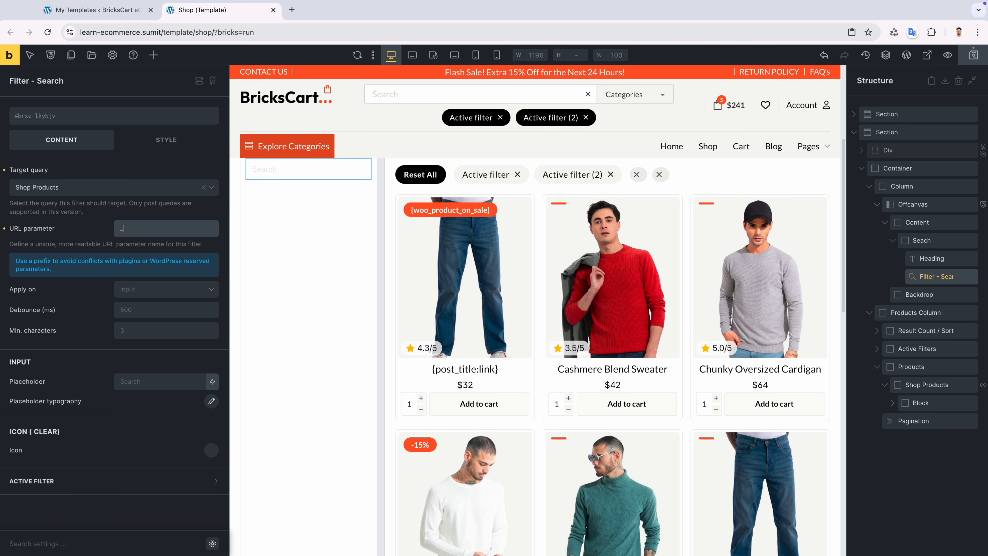
pyautogui.write('_search')
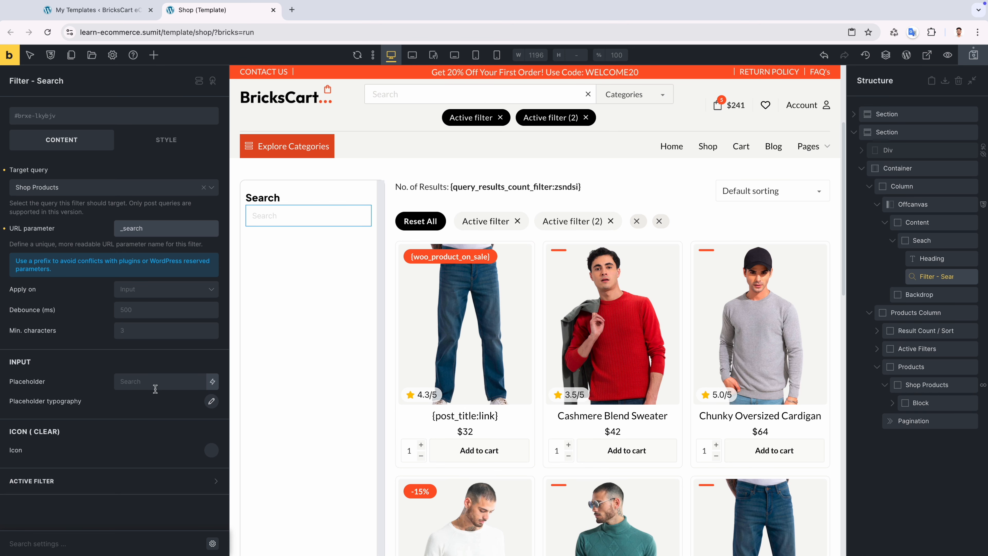
# Add the form-field-border-light class to the search filter.
pyautogui.click(100, 116)
pyautogui.write('field')
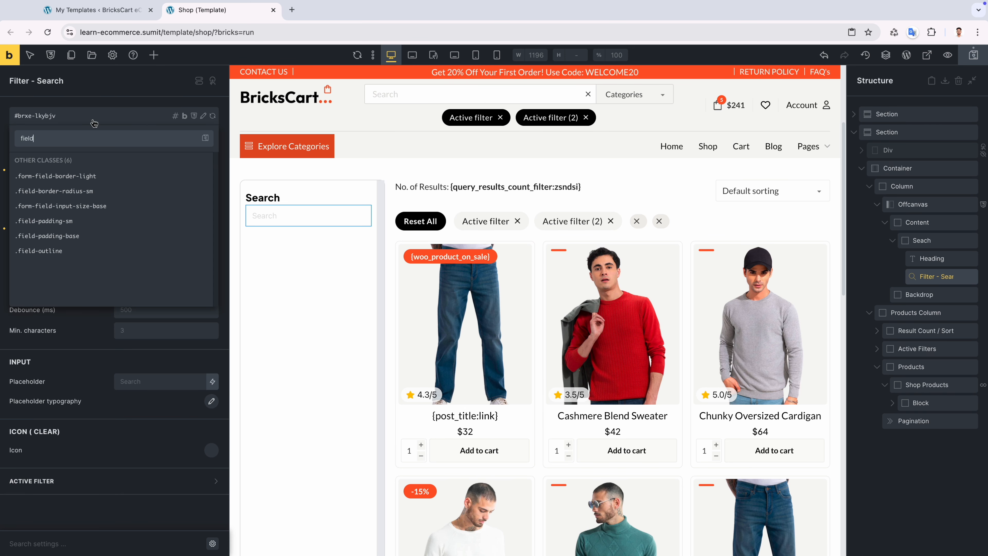
pyautogui.click(61, 176)
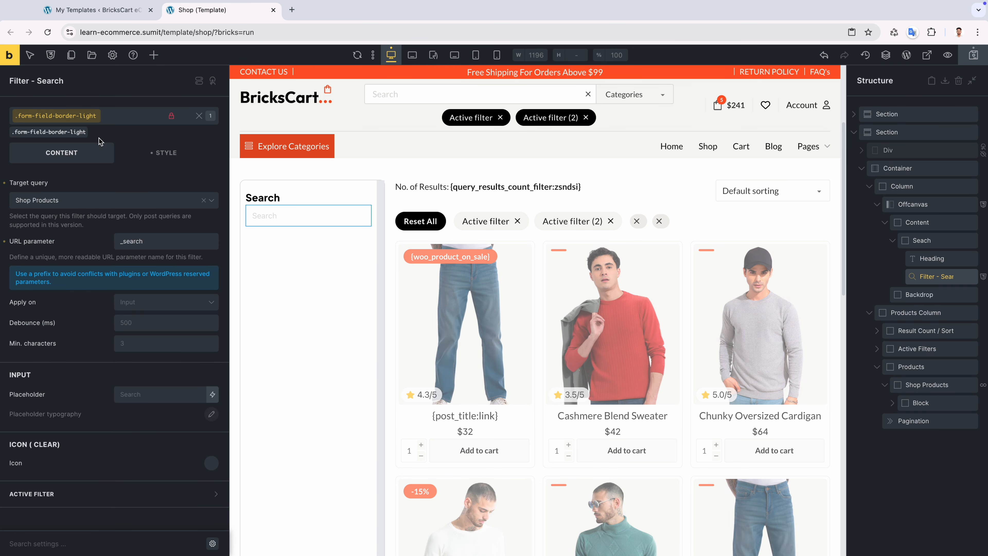
# Add the field-border-radius-sm and form-field-input-size-base classes to the search filter.
pyautogui.click(112, 119)
pyautogui.write('field')
pyautogui.click(72, 240)
pyautogui.click(114, 117)
pyautogui.write('field')
pyautogui.click(105, 253)
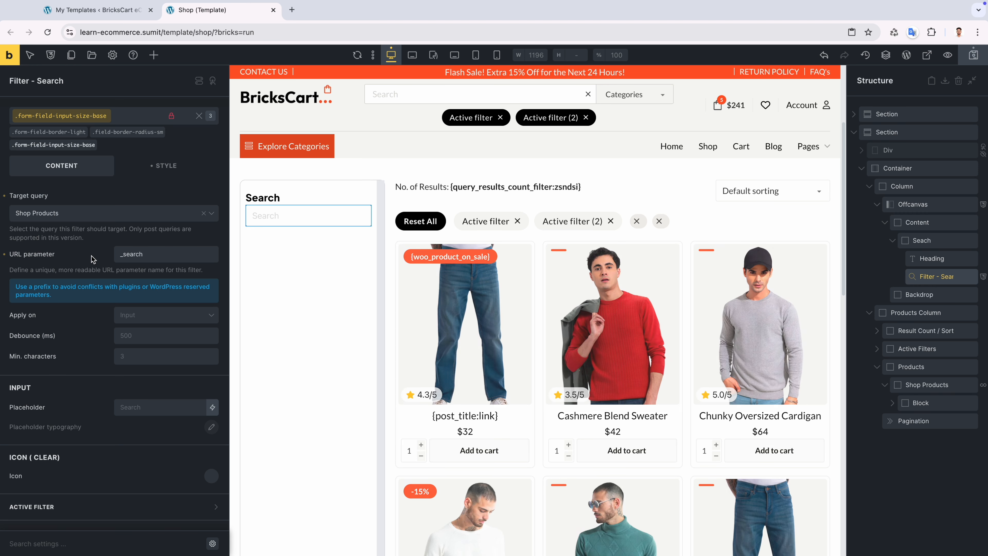
# Add the field-padding-sm and field-outline classes to the search filter.
pyautogui.click(116, 116)
pyautogui.write('field')
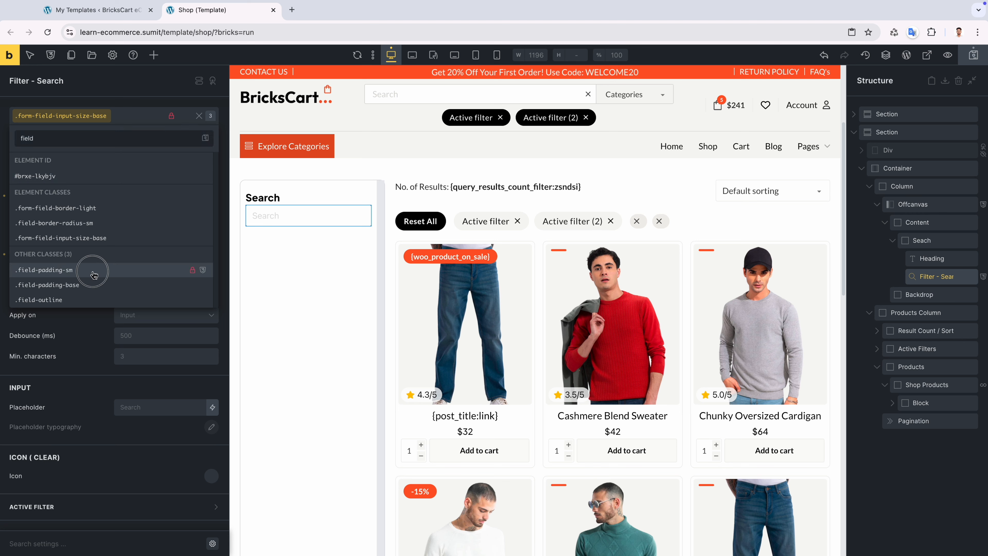
pyautogui.click(98, 272)
pyautogui.click(96, 117)
pyautogui.write('field')
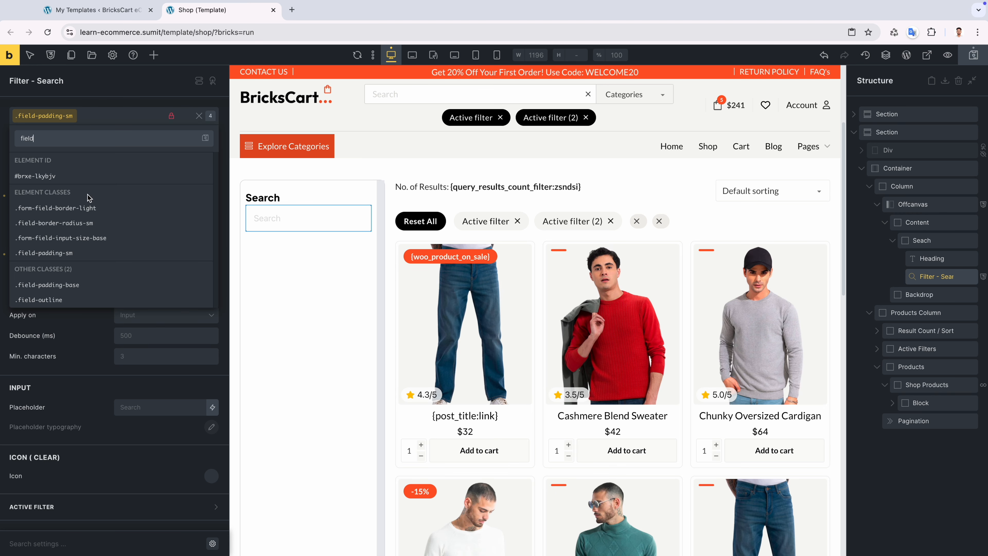
pyautogui.click(86, 298)
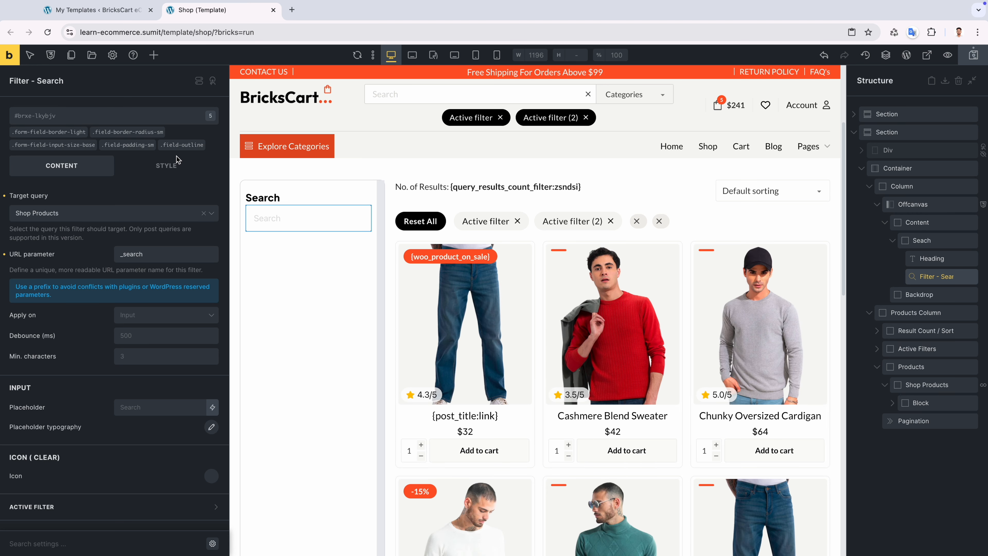
# Add the gap-sm class to the Seach block holding the heading and search filter.
pyautogui.click(921, 240)
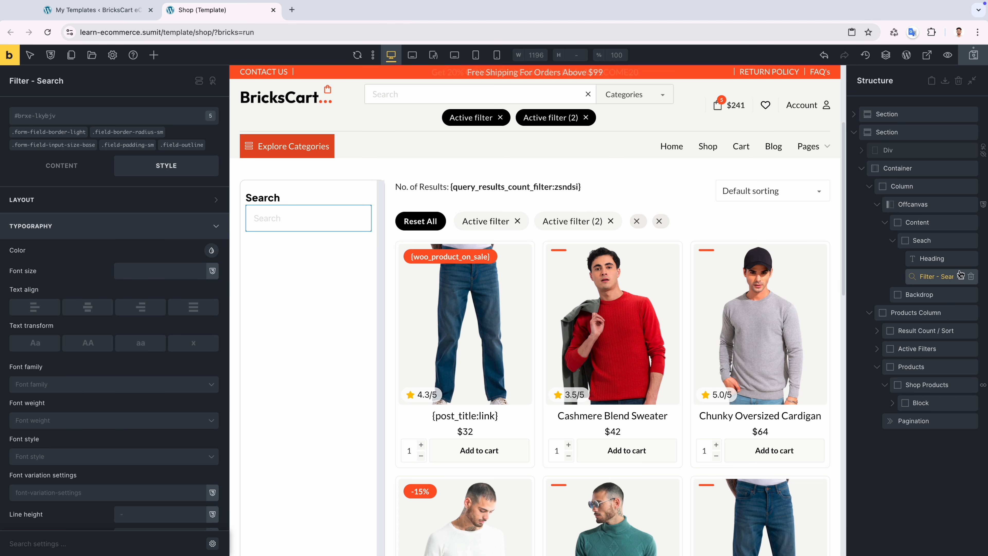
pyautogui.click(94, 121)
pyautogui.write('gap')
pyautogui.click(93, 178)
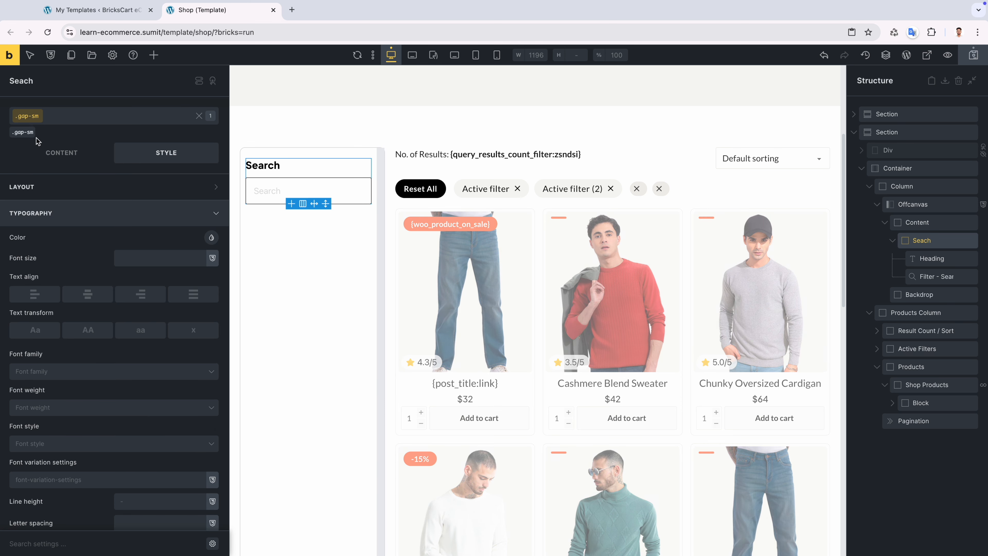
# Set the search filter's border color to the light grey palette swatch.
pyautogui.click(932, 277)
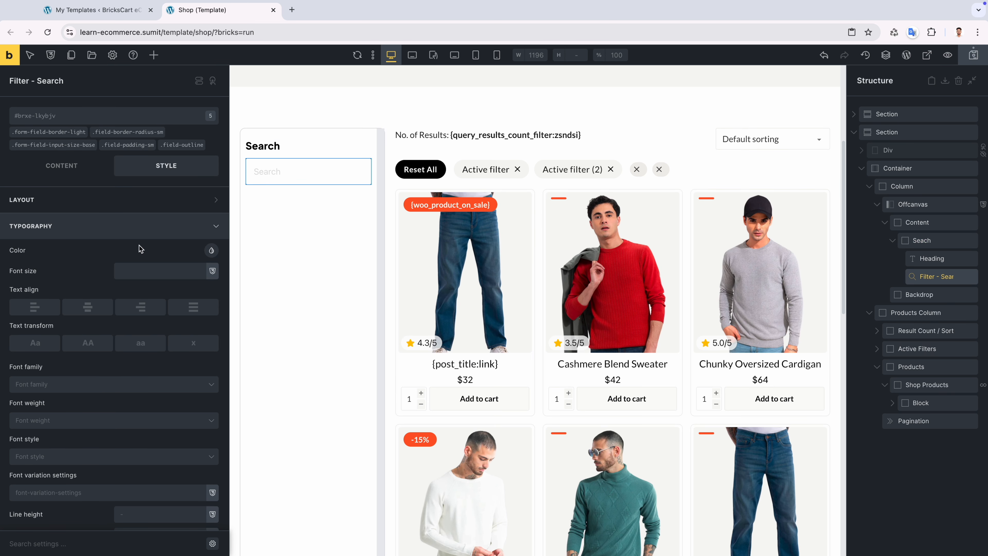
pyautogui.click(138, 227)
pyautogui.click(183, 288)
pyautogui.click(211, 304)
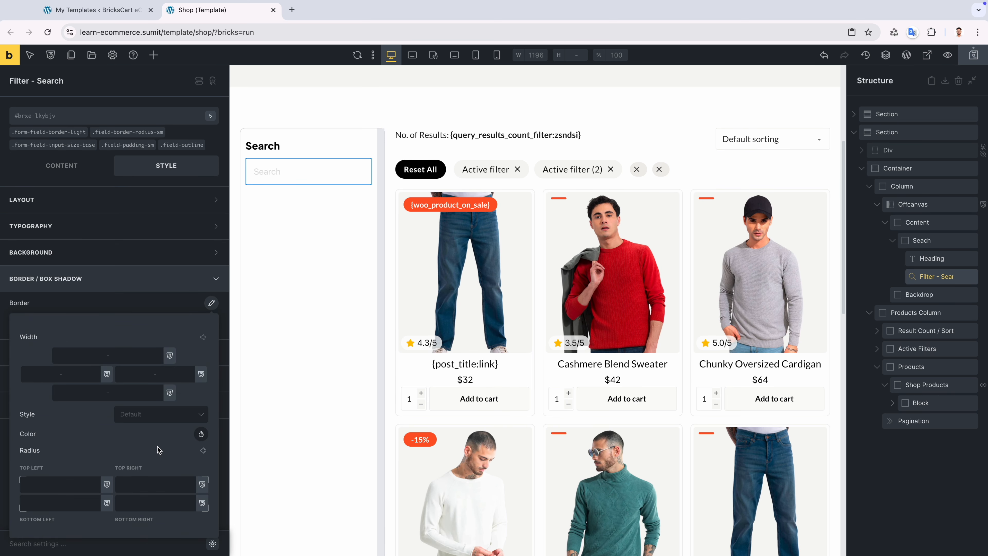
pyautogui.click(200, 434)
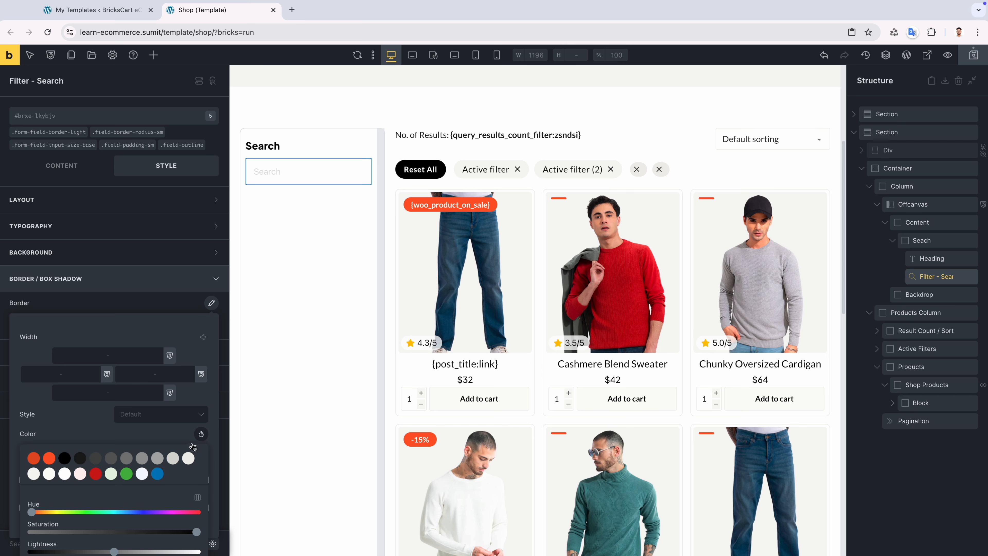
pyautogui.click(173, 458)
pyautogui.click(132, 435)
pyautogui.click(128, 285)
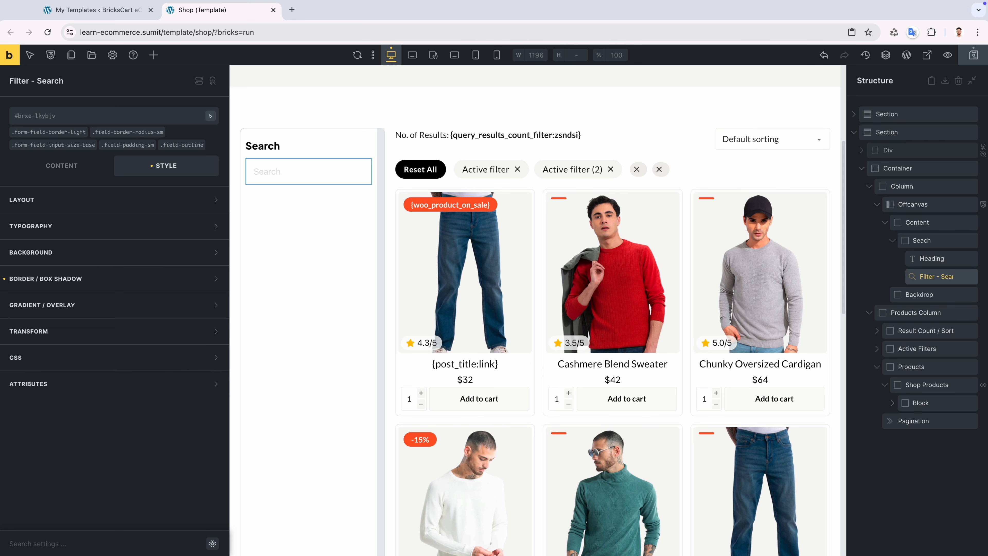
# Collapse the Seach block in the structure and delete the Backdrop block from the Offcanvas element.
pyautogui.click(908, 244)
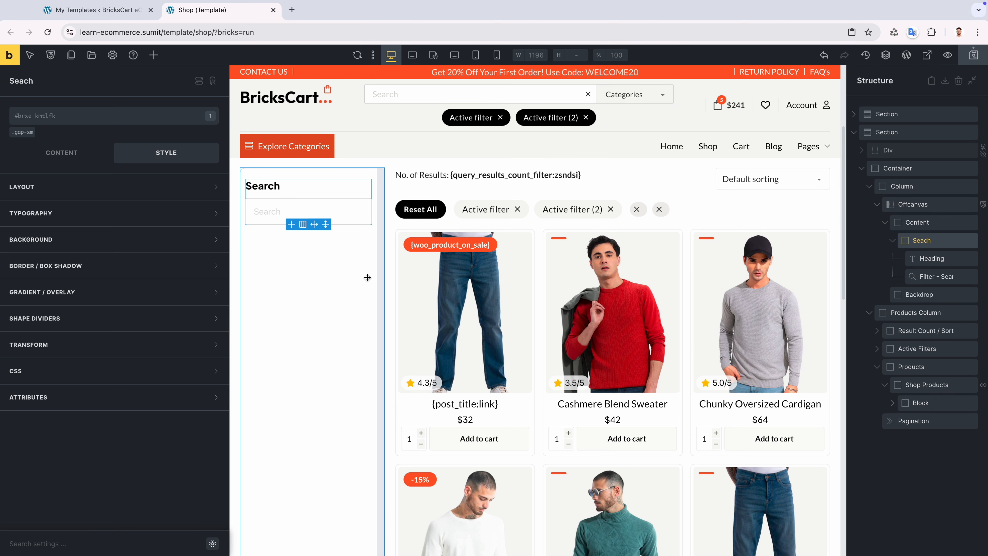
pyautogui.click(893, 241)
pyautogui.click(918, 223)
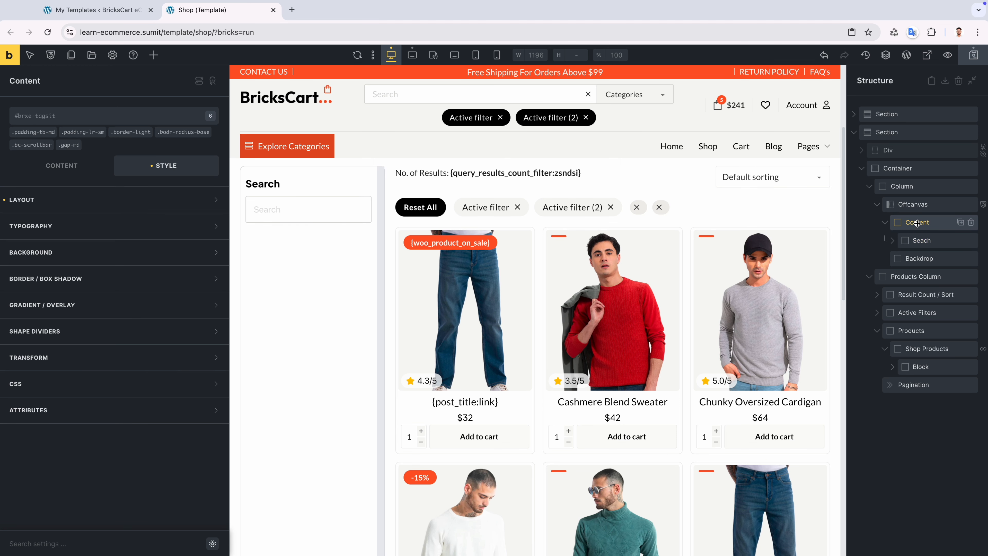
pyautogui.click(915, 257)
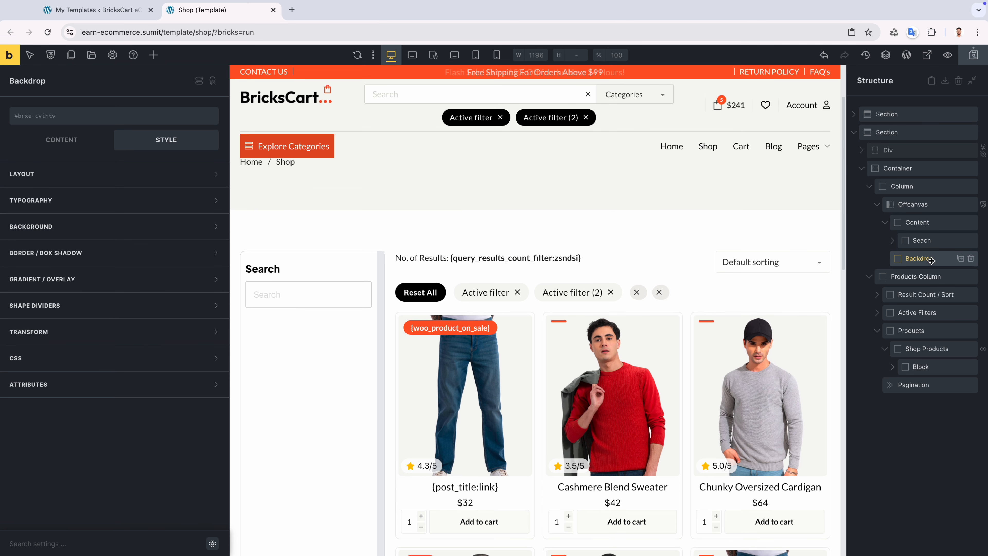
pyautogui.click(971, 258)
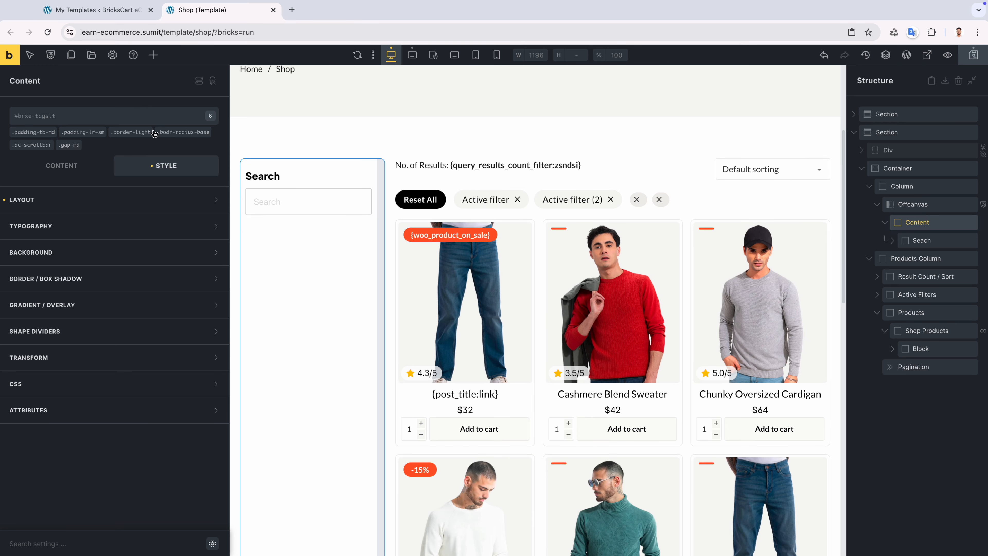
# Add a Divider element inside the Content block, directly below the Seach block.
pyautogui.click(154, 56)
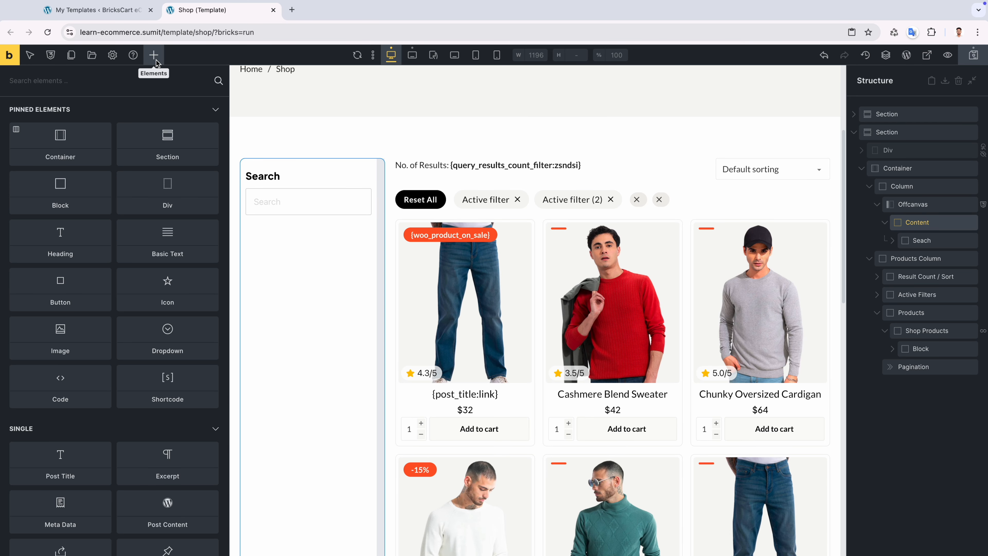
pyautogui.write('divi')
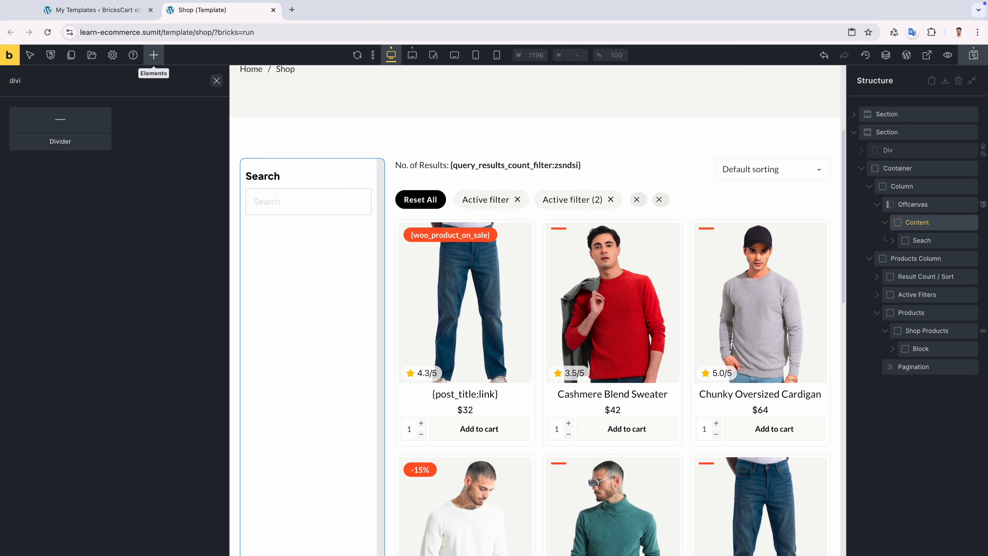
pyautogui.moveTo(63, 124); pyautogui.dragTo(903, 264)
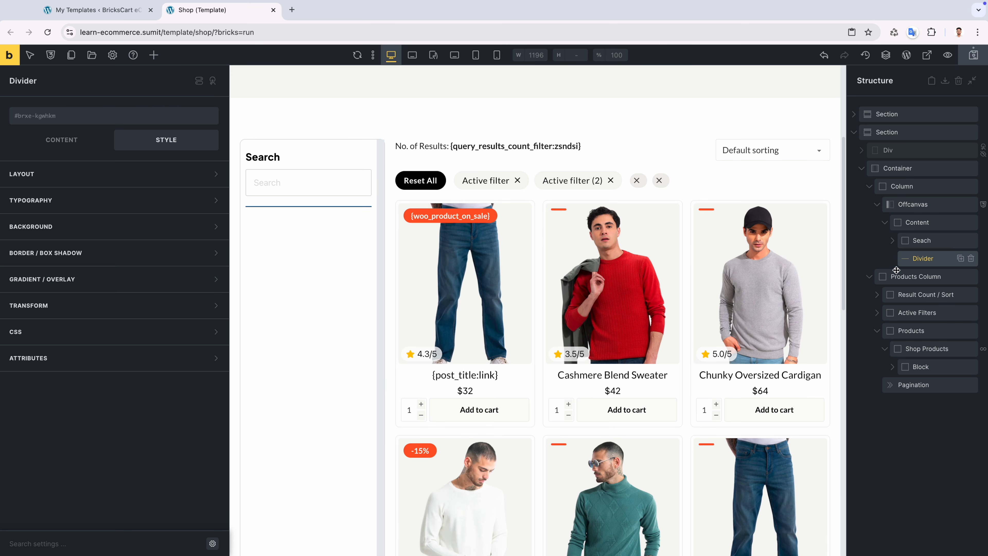
# Apply the shop-filter-separate-divider class to the divider and review the height and color set on that class.
pyautogui.click(62, 140)
pyautogui.click(66, 116)
pyautogui.write('s')
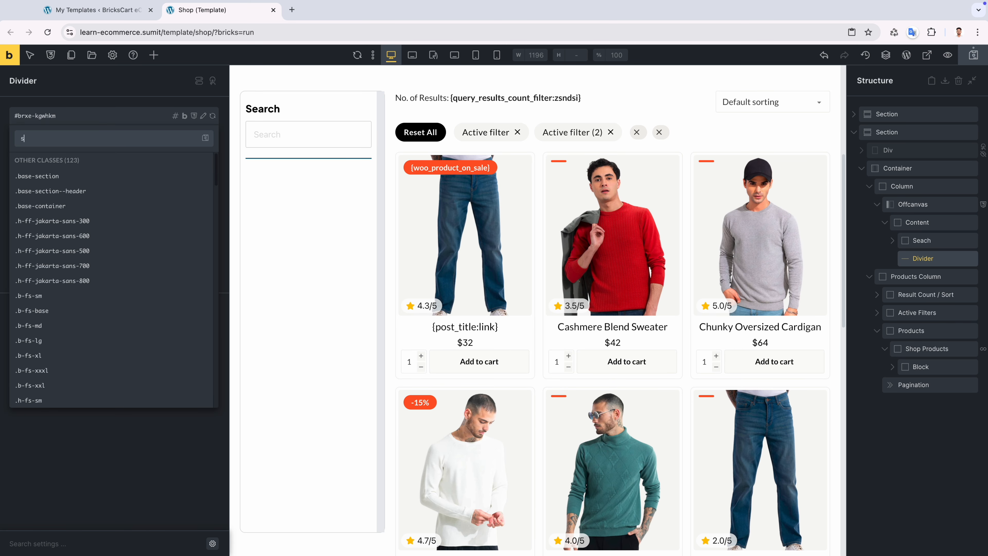
pyautogui.write('hop-filter-separate-divider')
pyautogui.click(72, 172)
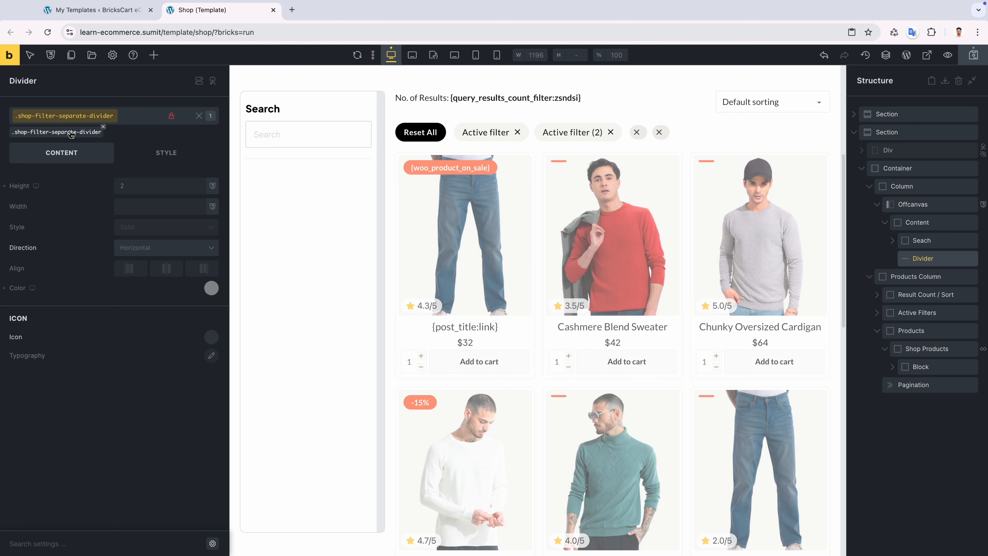
pyautogui.click(70, 131)
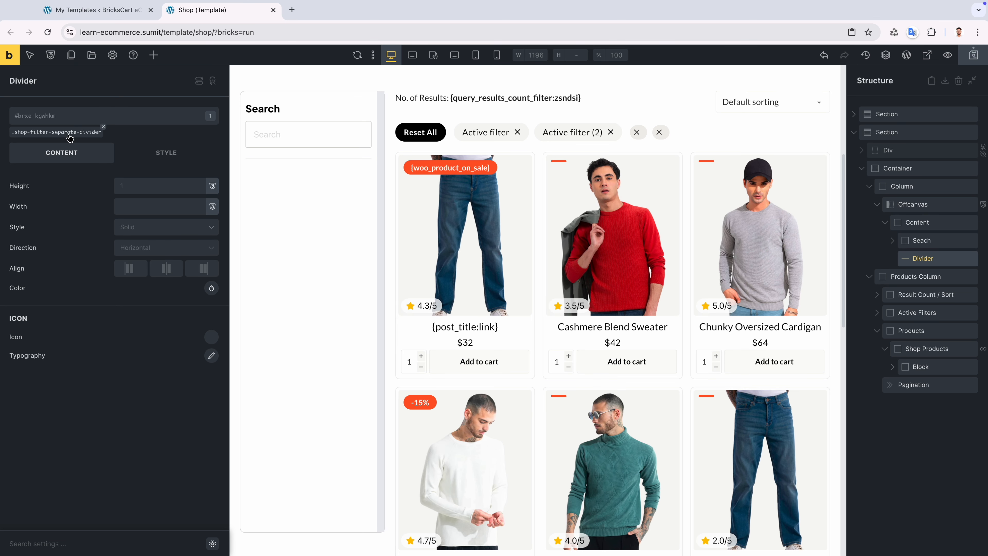
pyautogui.click(69, 136)
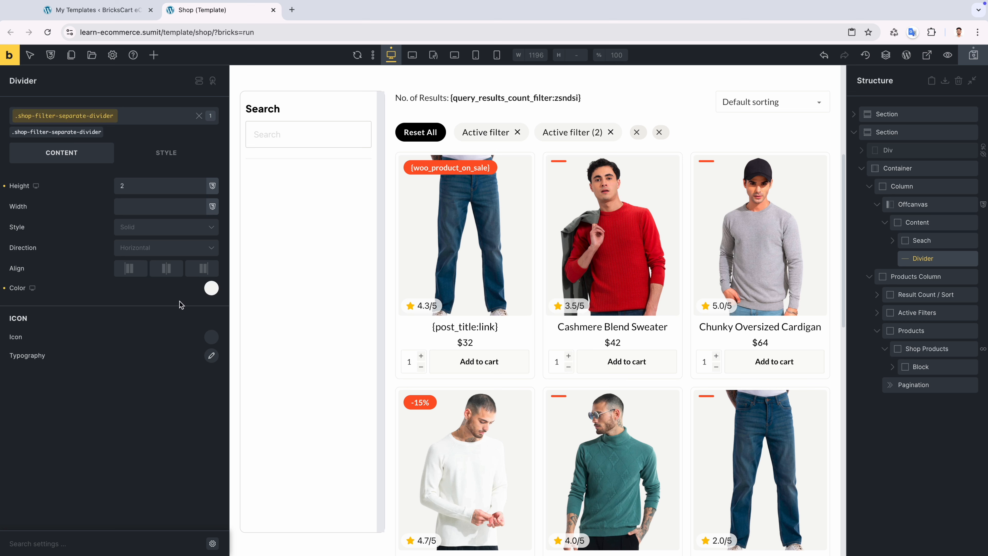
pyautogui.click(173, 118)
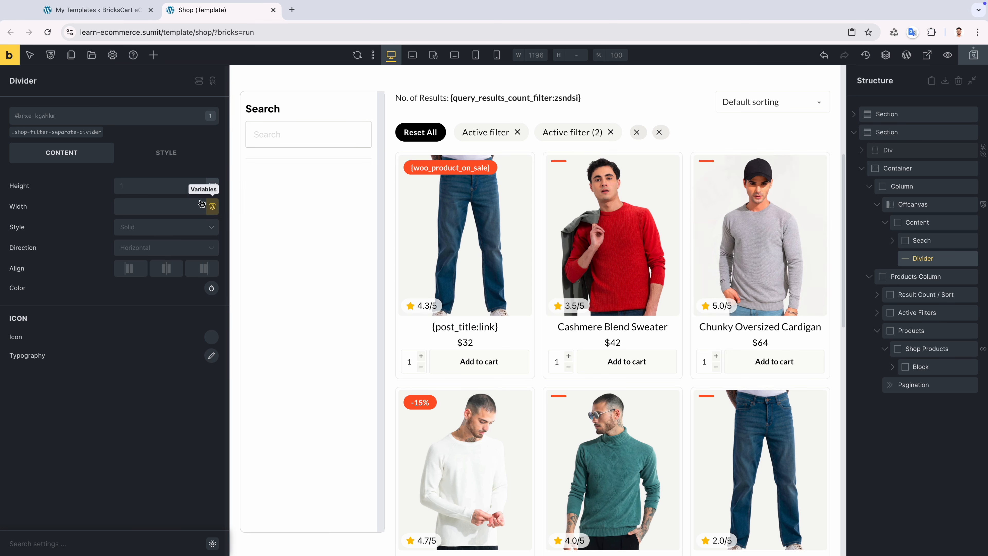
# Add a Filter - Checkbox element inside the Content block, below the divider.
pyautogui.click(919, 223)
pyautogui.click(153, 55)
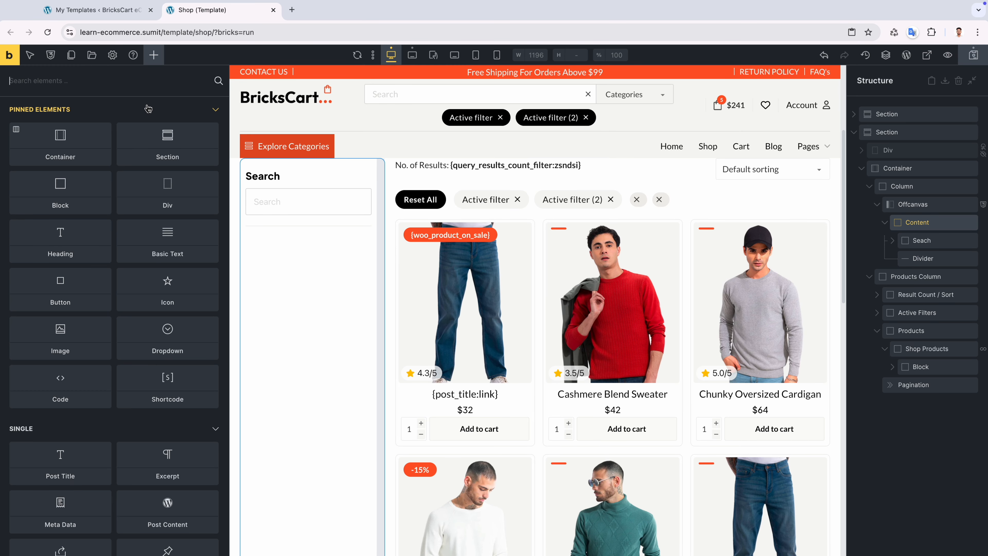
pyautogui.write('check')
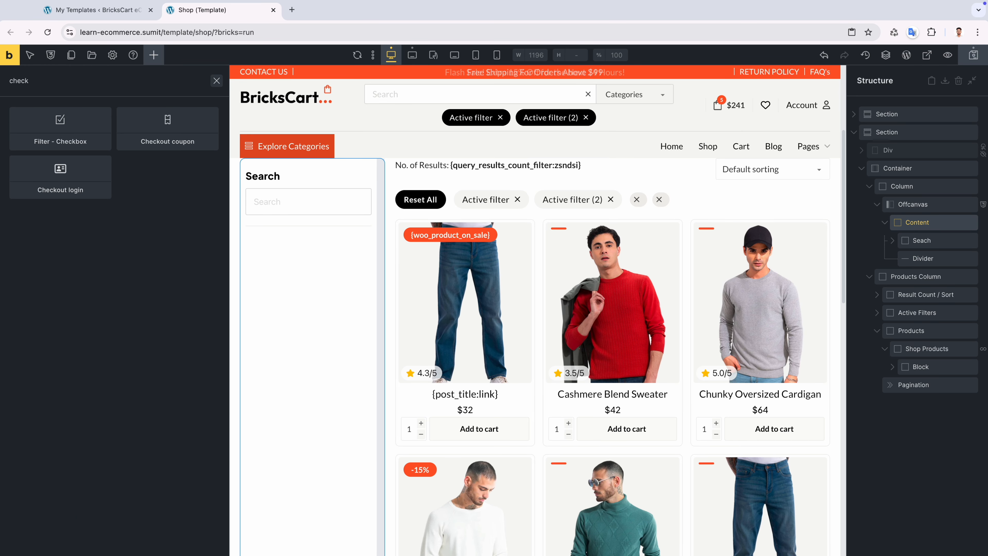
pyautogui.click(83, 143)
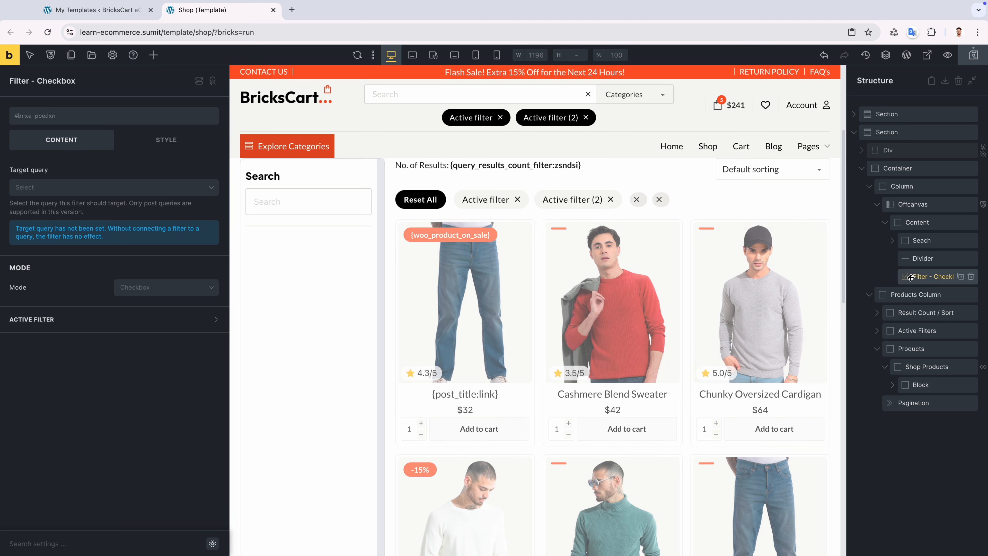
# Set the checkbox filter's target query to Shop Products and its URL parameter to _stock.
pyautogui.click(83, 186)
pyautogui.click(77, 204)
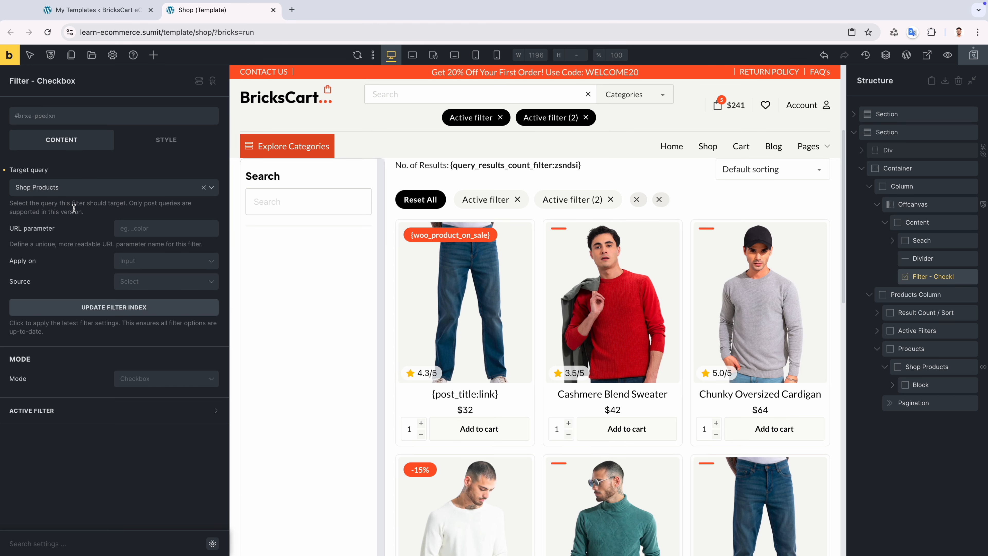
pyautogui.click(152, 230)
pyautogui.write('_stock')
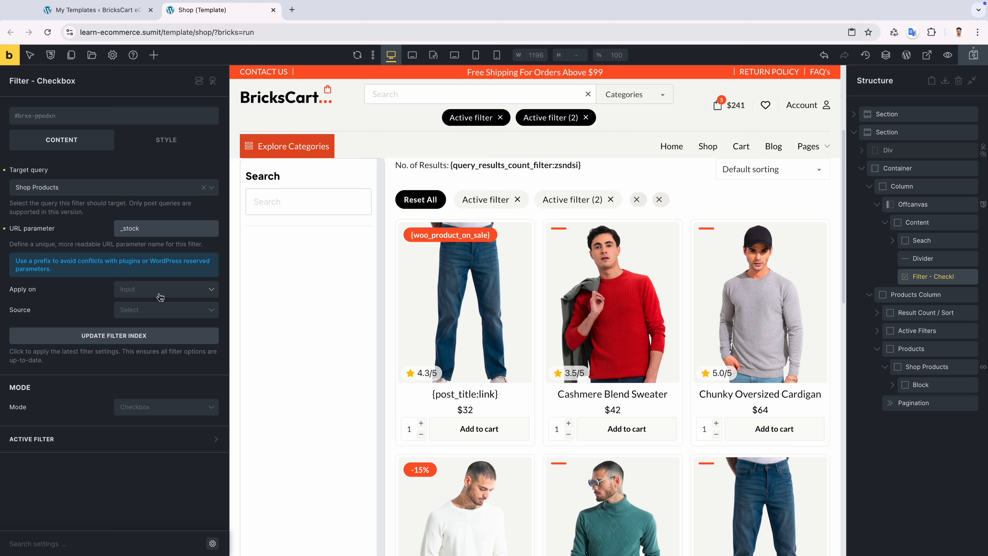
# Set the checkbox filter's source to Custom field with meta key _stock_status, and enable Hide count.
pyautogui.click(143, 307)
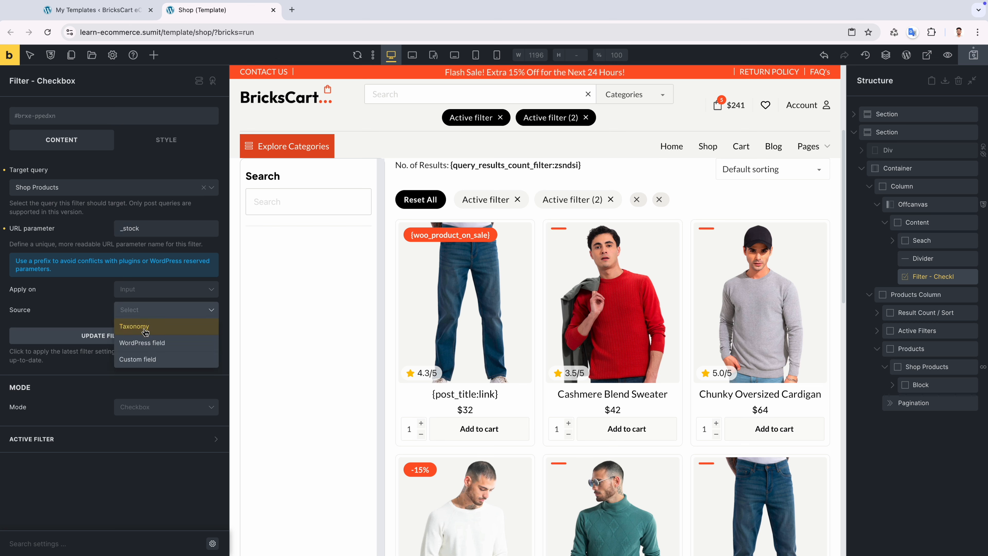
pyautogui.click(142, 361)
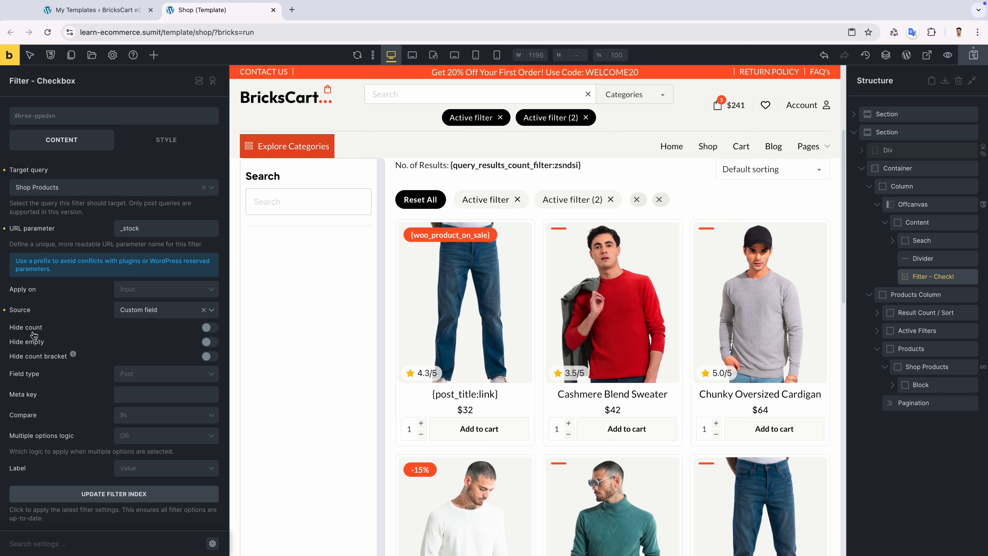
pyautogui.click(159, 391)
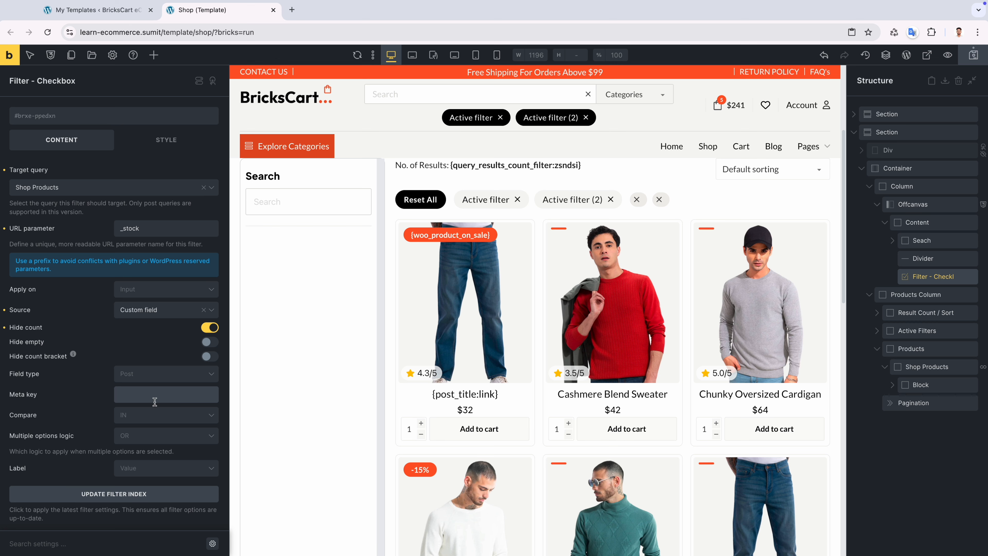
pyautogui.write('_stock_status')
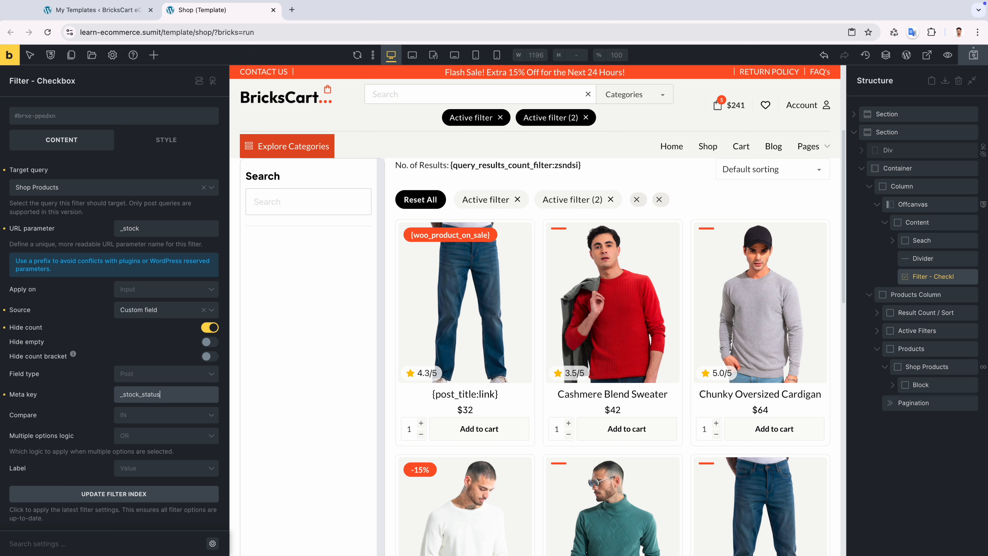
pyautogui.moveTo(161, 394); pyautogui.dragTo(115, 411)
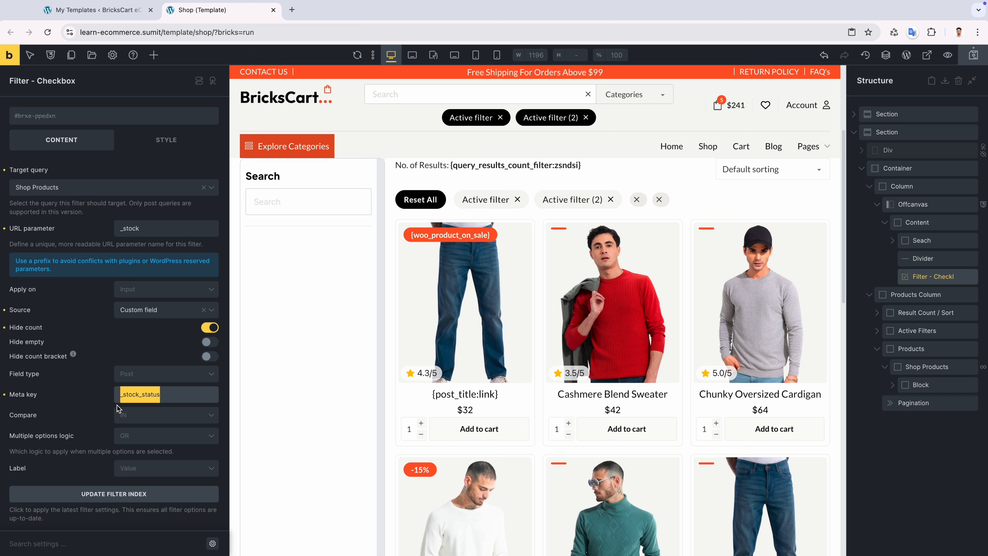
# Update the filter index, then save the template and reload the canvas.
pyautogui.scroll(-3, 115, 409)
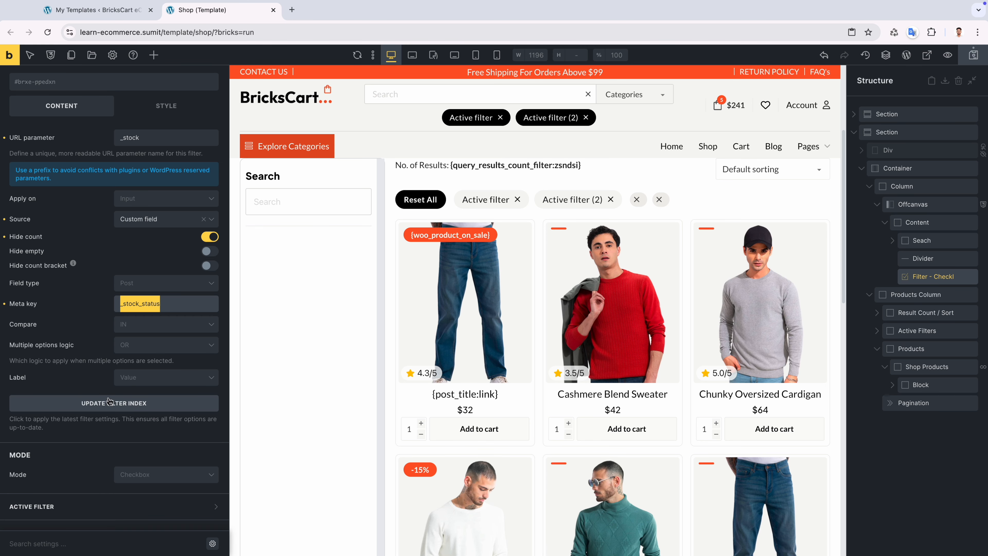
pyautogui.click(974, 56)
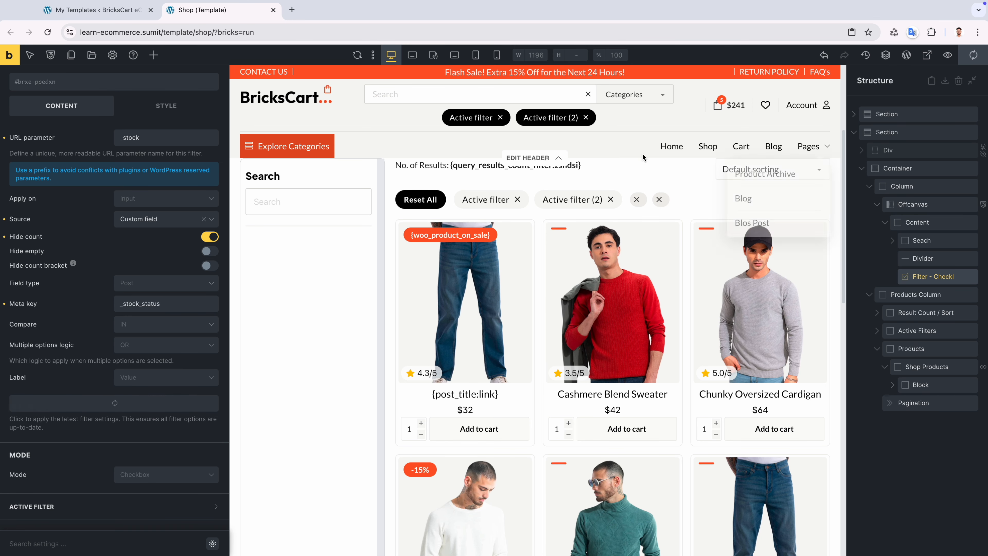
pyautogui.click(357, 55)
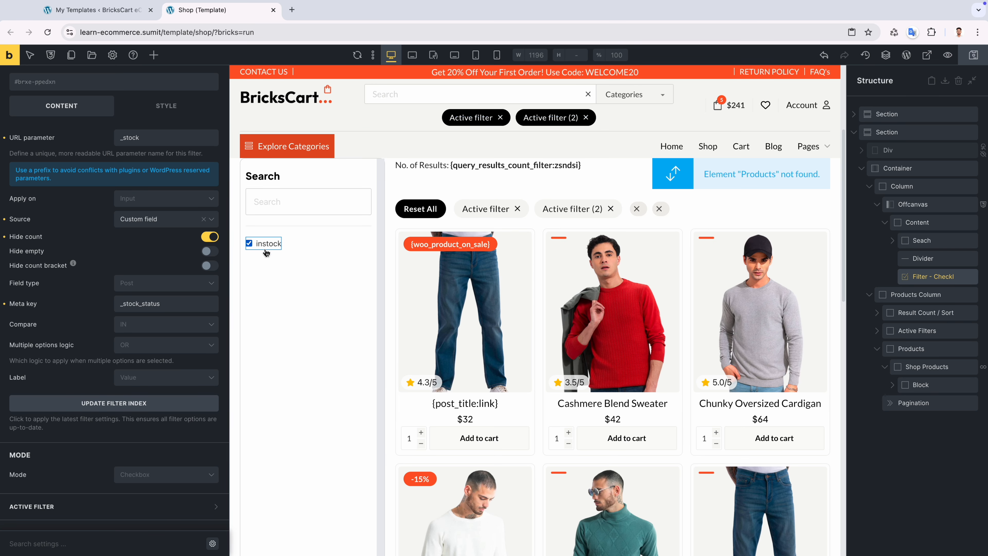
# Switch the stock checkbox filter to Button mode, enable Circle, and give the buttons an off-white background.
pyautogui.click(134, 481)
pyautogui.click(132, 506)
pyautogui.scroll(-6, 26, 346)
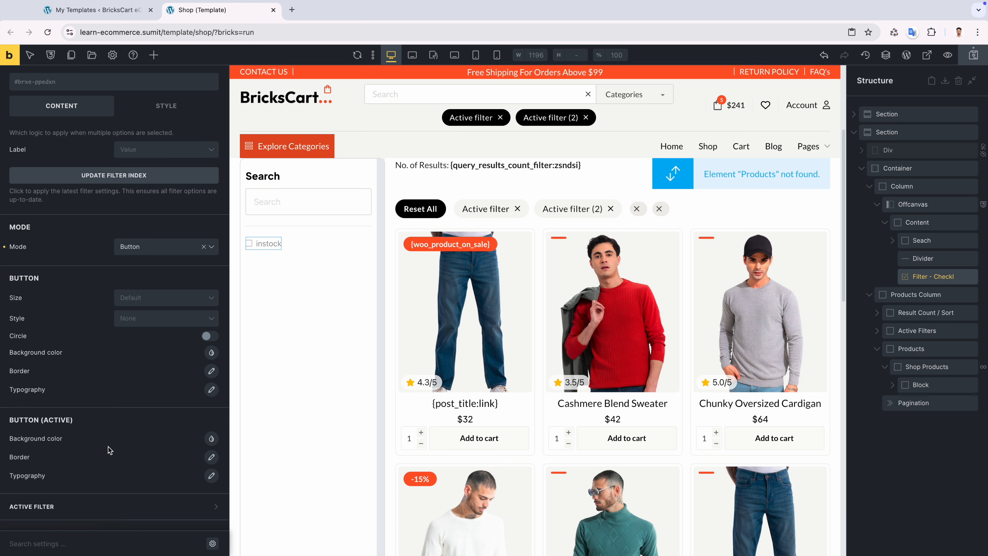
pyautogui.click(209, 337)
pyautogui.click(211, 353)
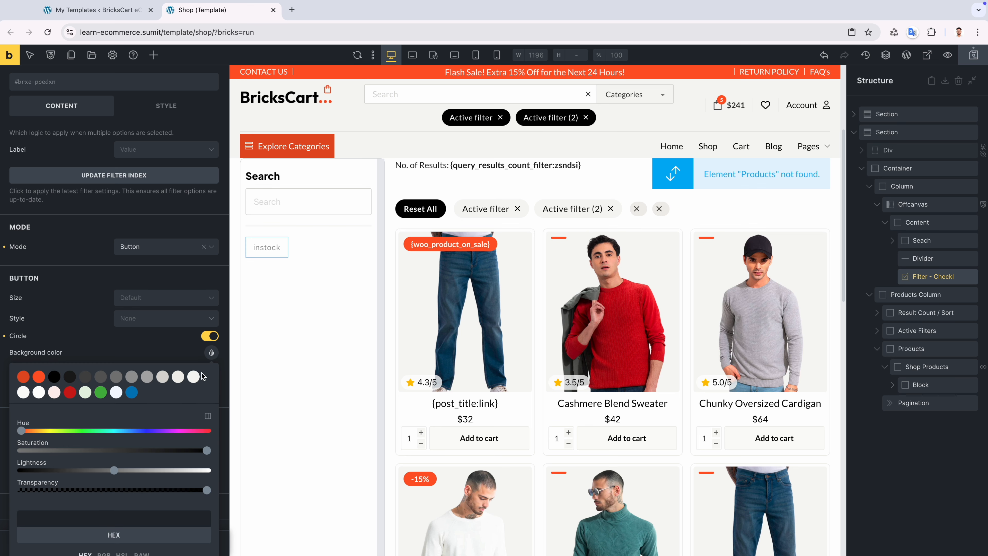
pyautogui.click(194, 377)
pyautogui.click(177, 349)
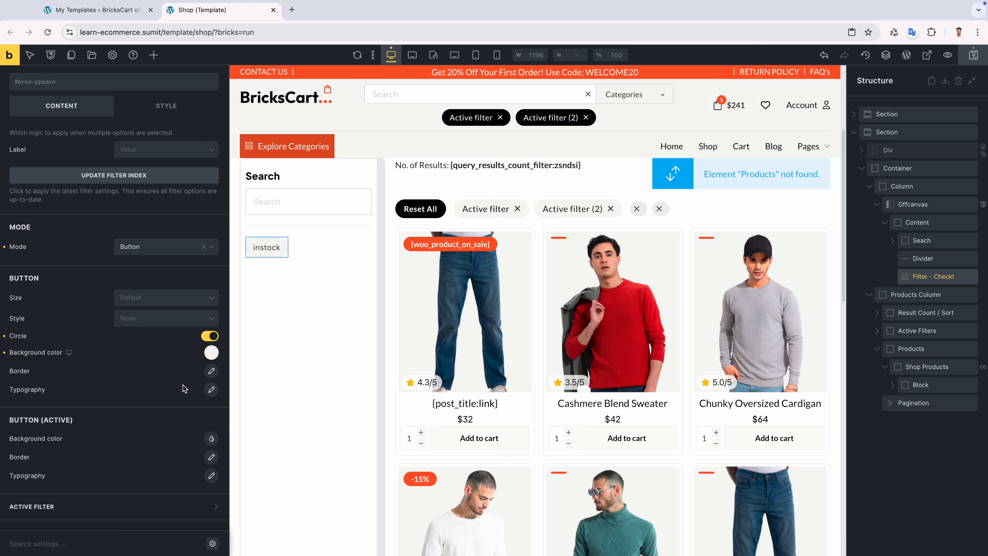
# Give the filter buttons a solid light grey border with a linked width of 1 on all sides.
pyautogui.click(212, 372)
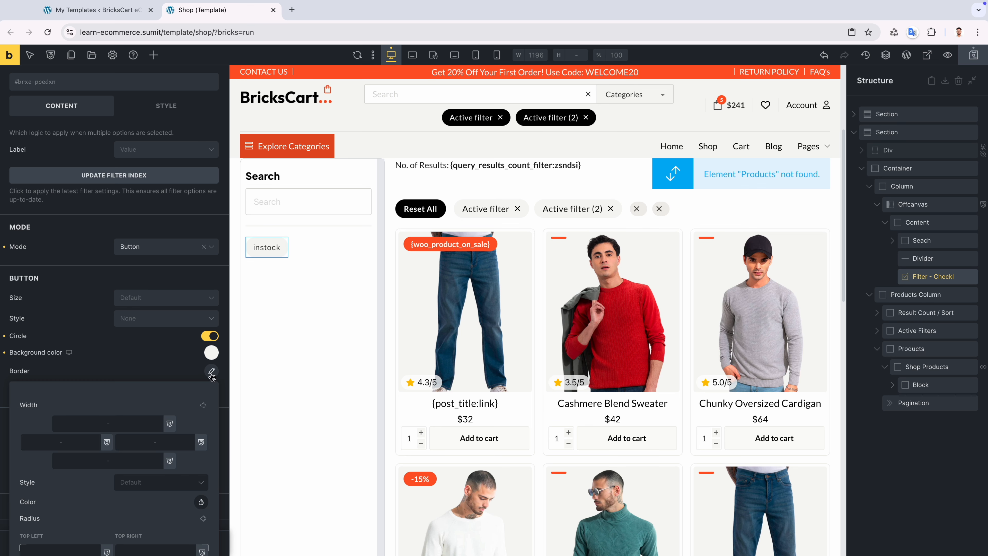
pyautogui.click(151, 423)
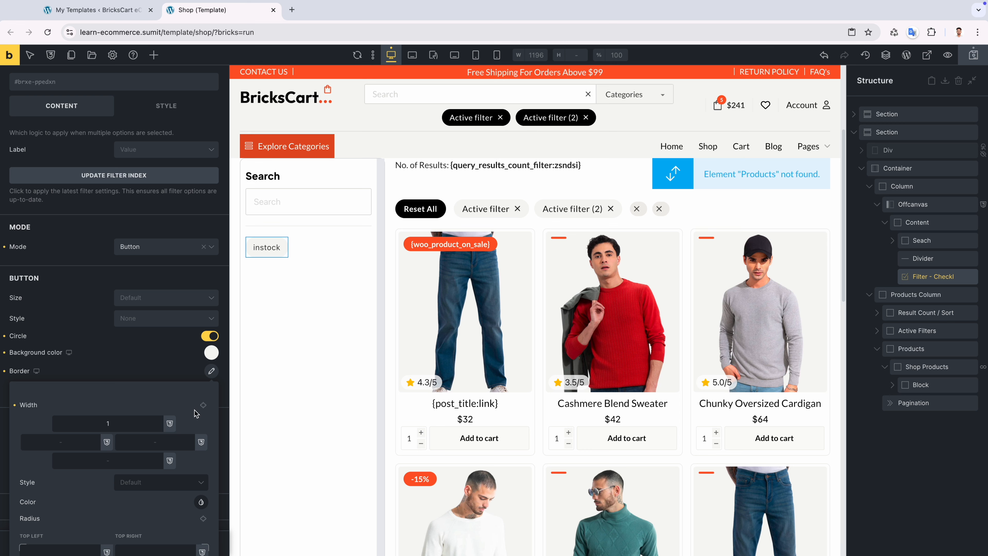
pyautogui.click(203, 405)
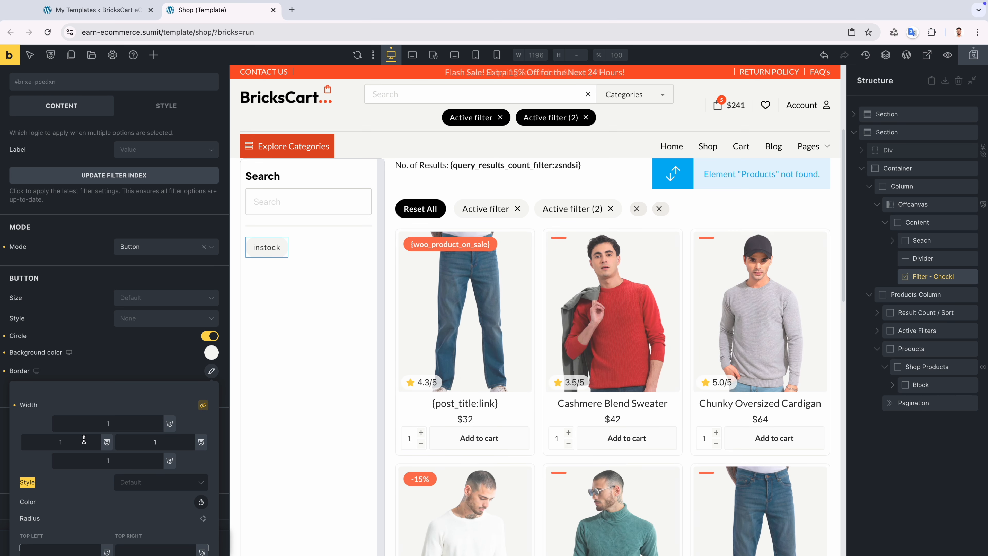
pyautogui.scroll(-2, 151, 405)
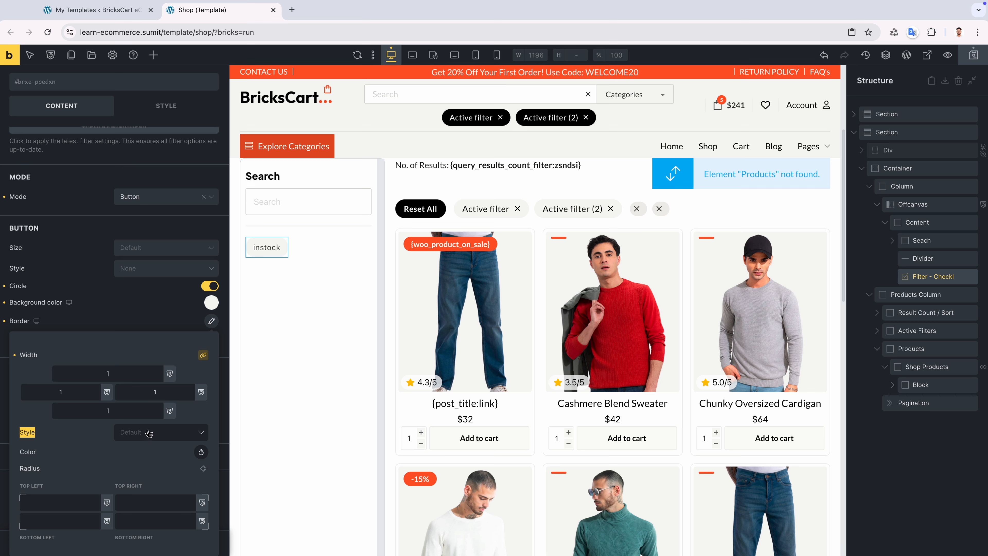
pyautogui.click(150, 441)
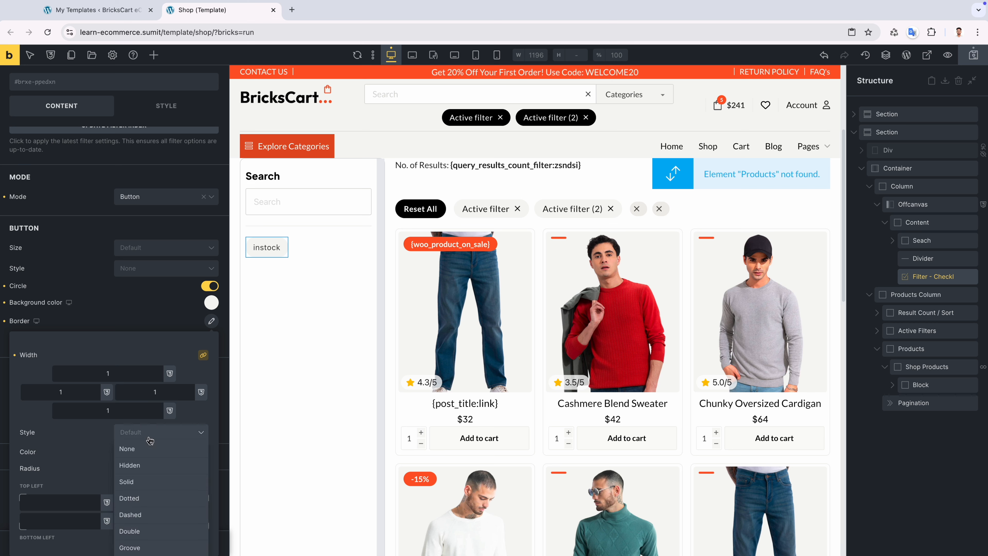
pyautogui.click(156, 473)
pyautogui.click(198, 452)
pyautogui.click(173, 475)
pyautogui.click(149, 459)
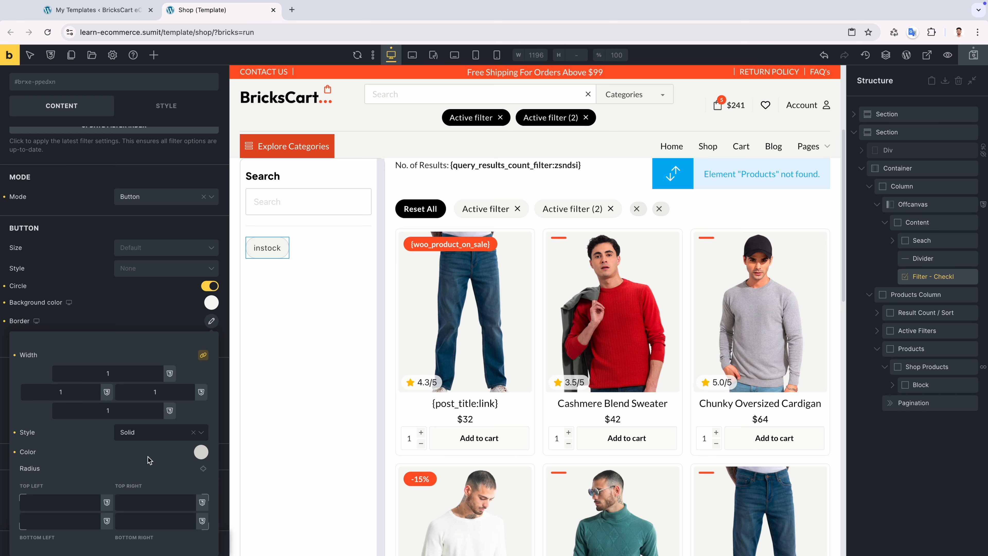
pyautogui.click(108, 322)
# Set the filter's label to Custom and add an item that replaces "instock" with "In stock".
pyautogui.scroll(10, 68, 202)
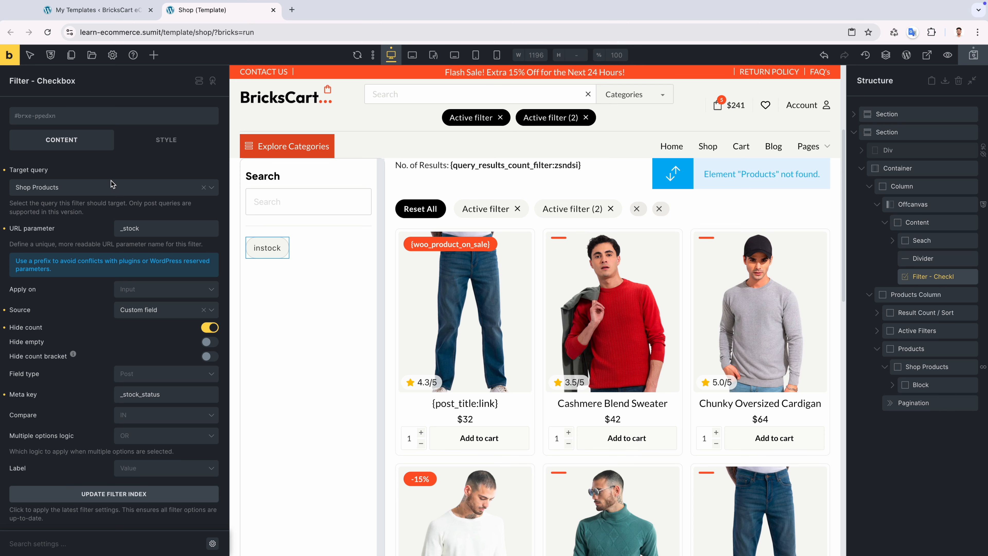
pyautogui.scroll(-8, 112, 184)
pyautogui.scroll(4, 112, 311)
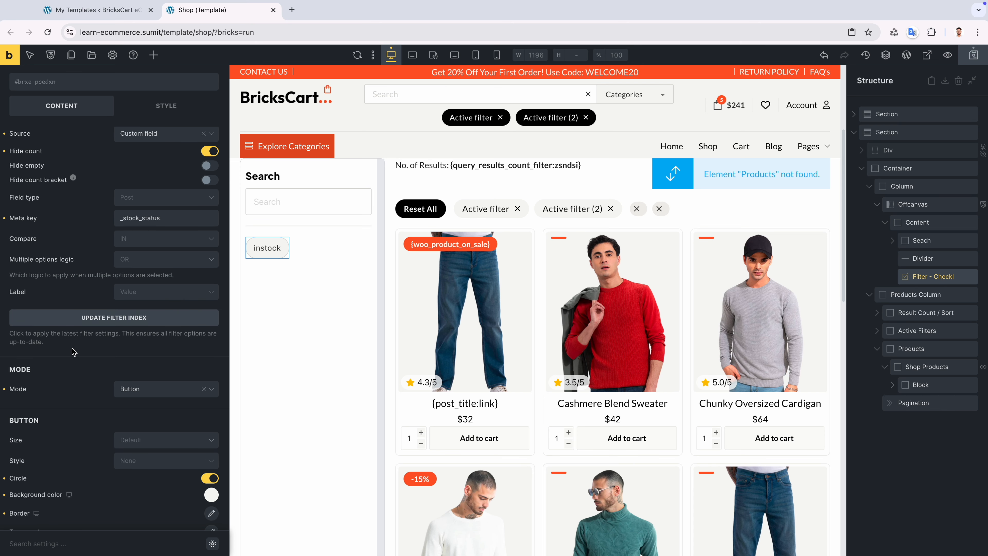
pyautogui.click(125, 300)
pyautogui.click(142, 320)
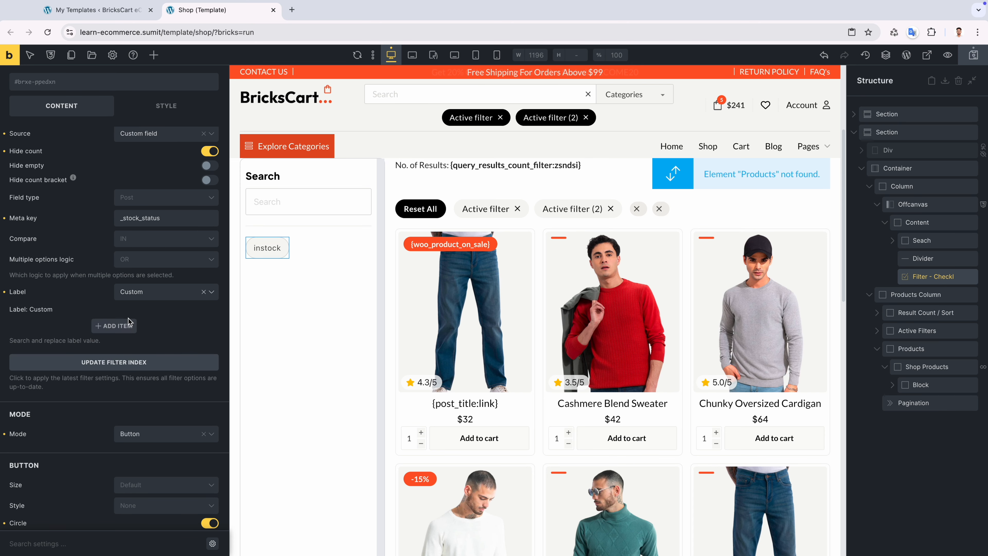
pyautogui.write('in')
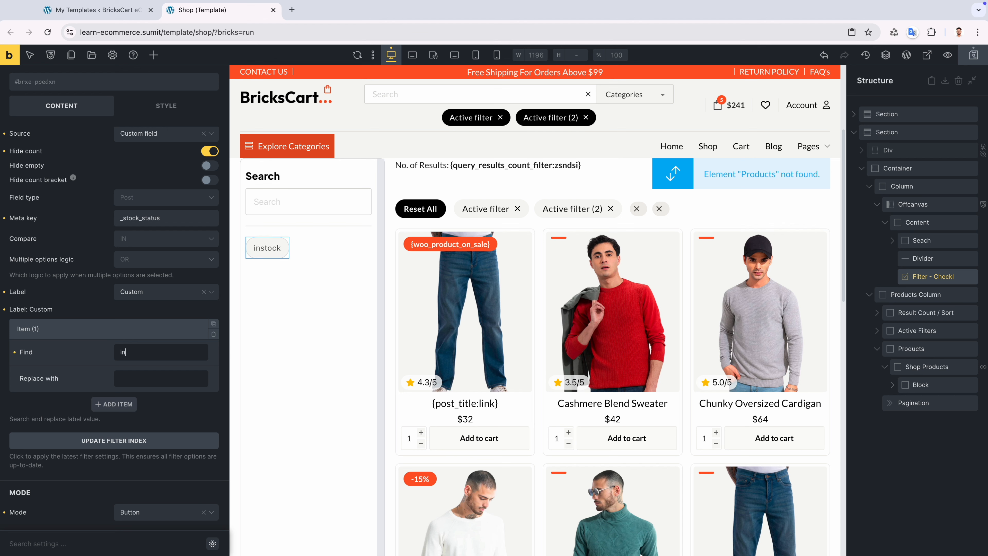
pyautogui.write('stock')
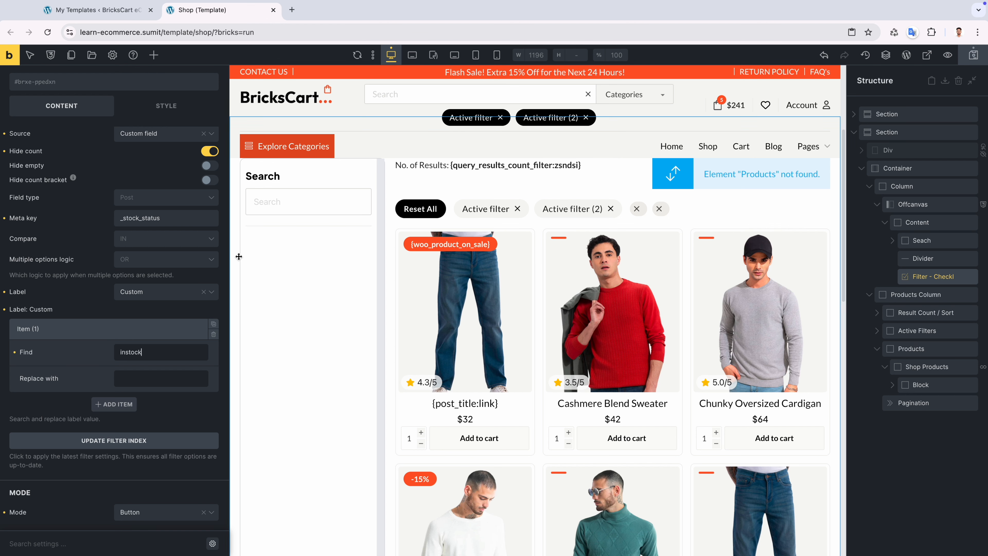
pyautogui.write('In')
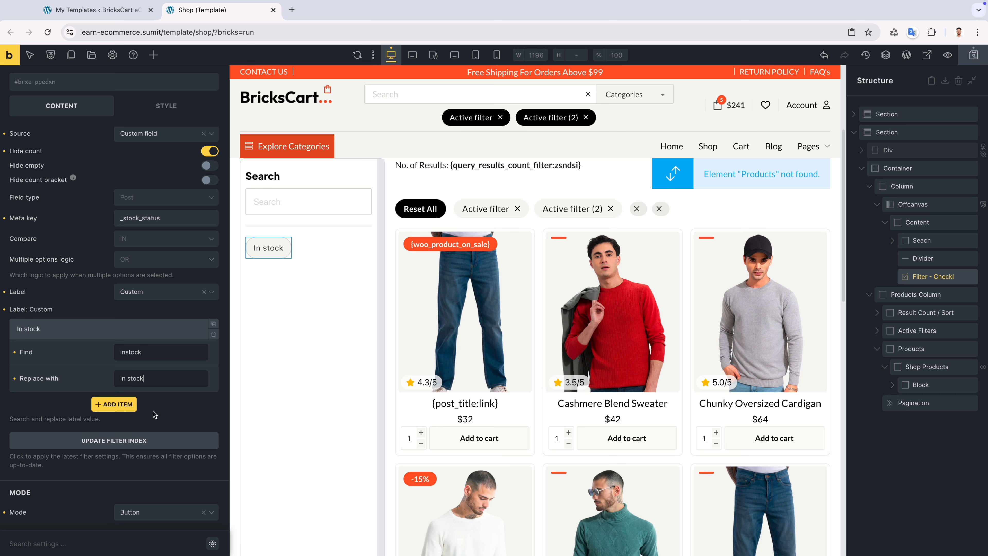
pyautogui.click(134, 329)
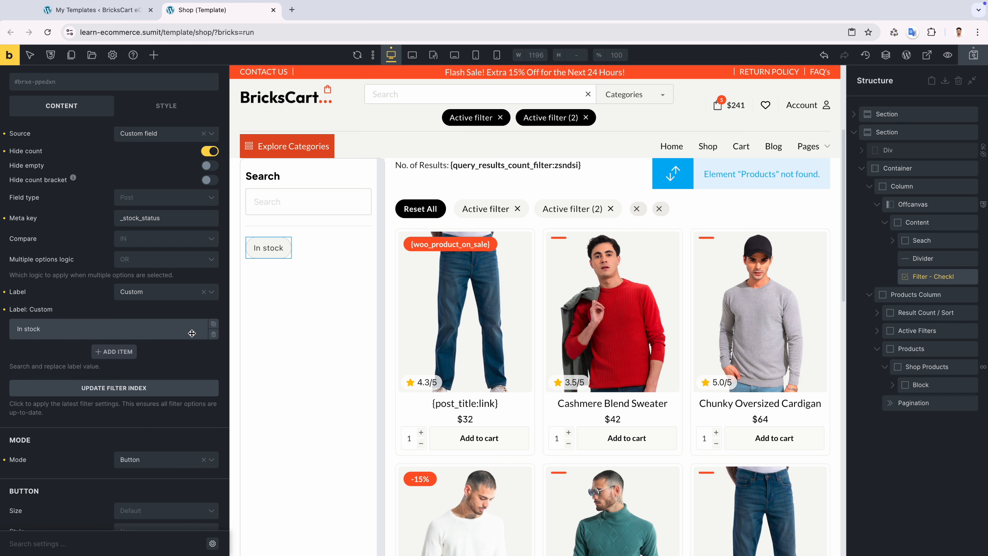
# Rename the checkbox filter element to Stock and duplicate it.
pyautogui.click(934, 280)
pyautogui.doubleClick(934, 280)
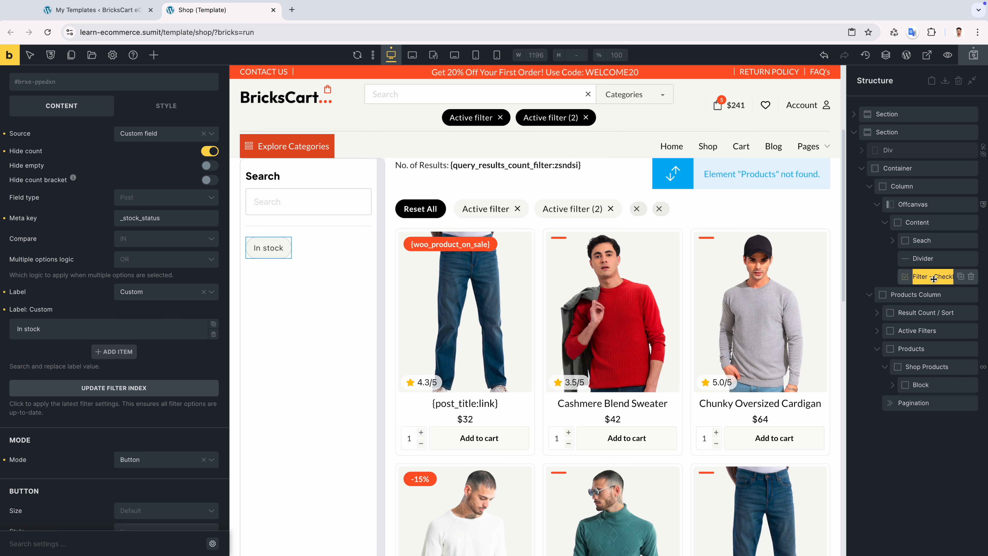
pyautogui.write('Sto')
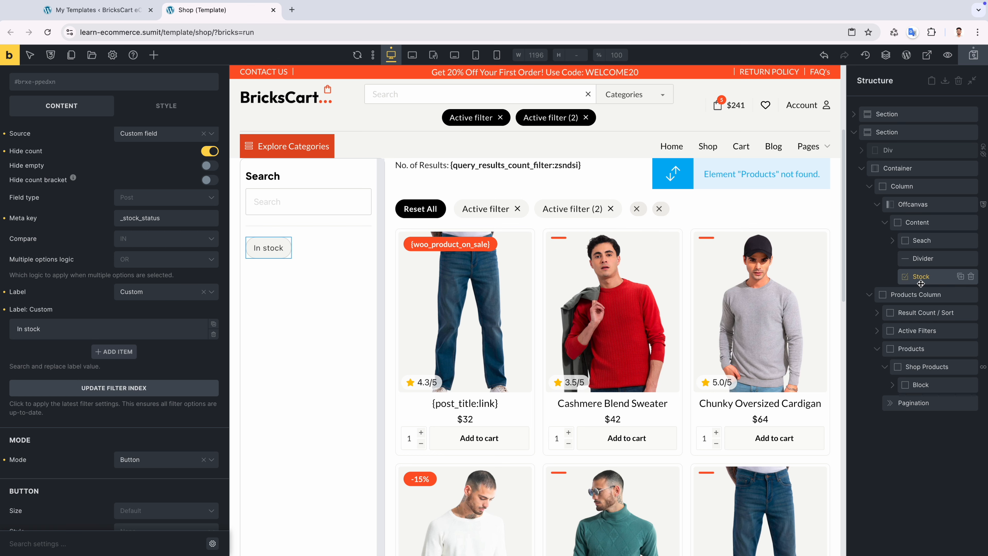
pyautogui.click(961, 276)
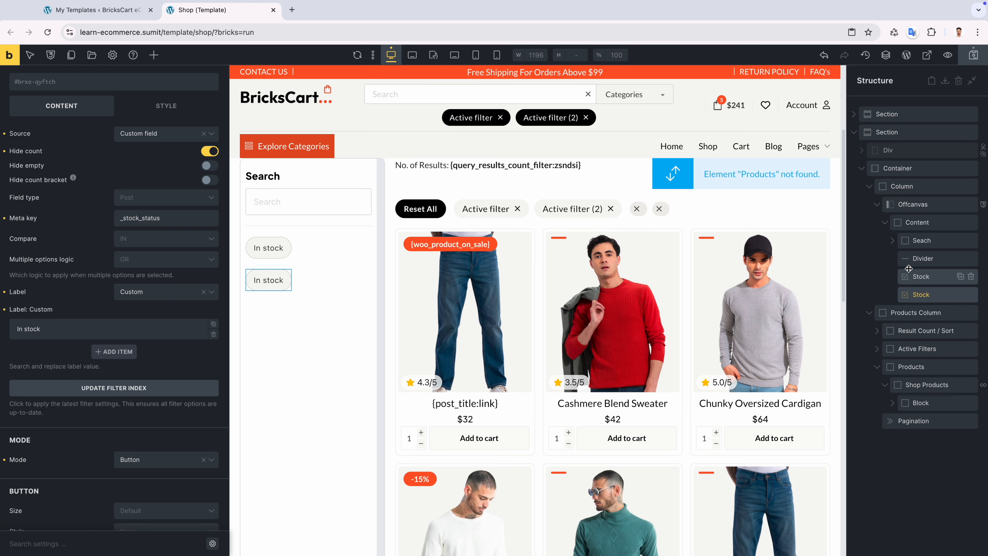
# Wrap the first Stock filter in a block and move the duplicate Stock filter into that block.
pyautogui.rightClick(907, 277)
pyautogui.click(894, 358)
pyautogui.moveTo(925, 313)
pyautogui.mouseDown()
pyautogui.moveTo(917, 321)
pyautogui.moveTo(920, 310)
pyautogui.mouseUp()
# Apply the gap-sm class to the block that holds the two Stock filters.
pyautogui.click(917, 277)
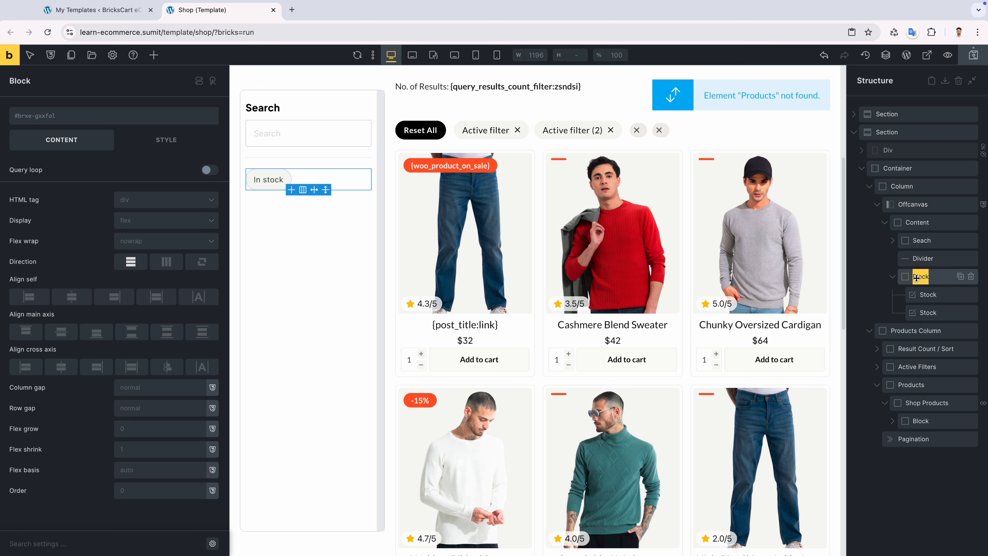
pyautogui.click(929, 294)
pyautogui.click(926, 276)
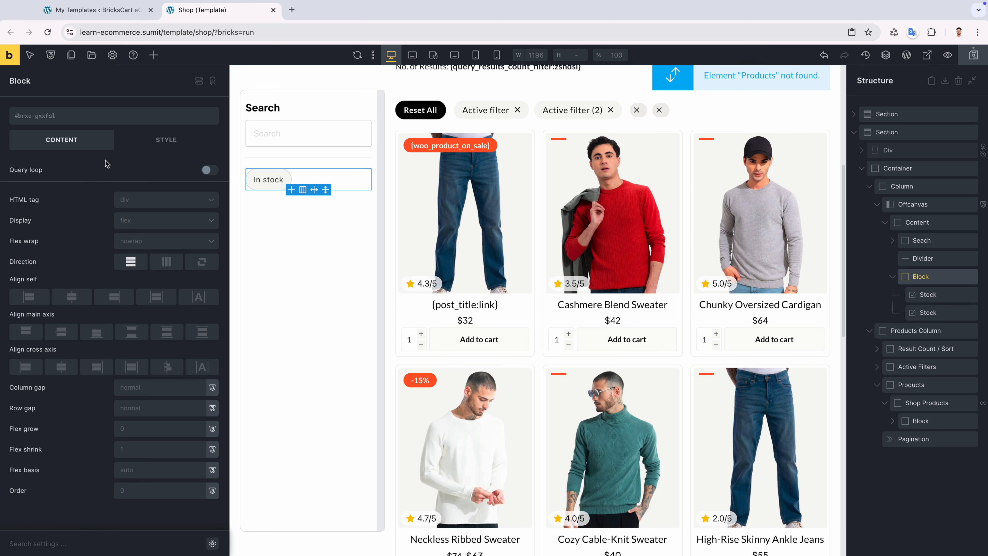
pyautogui.click(101, 117)
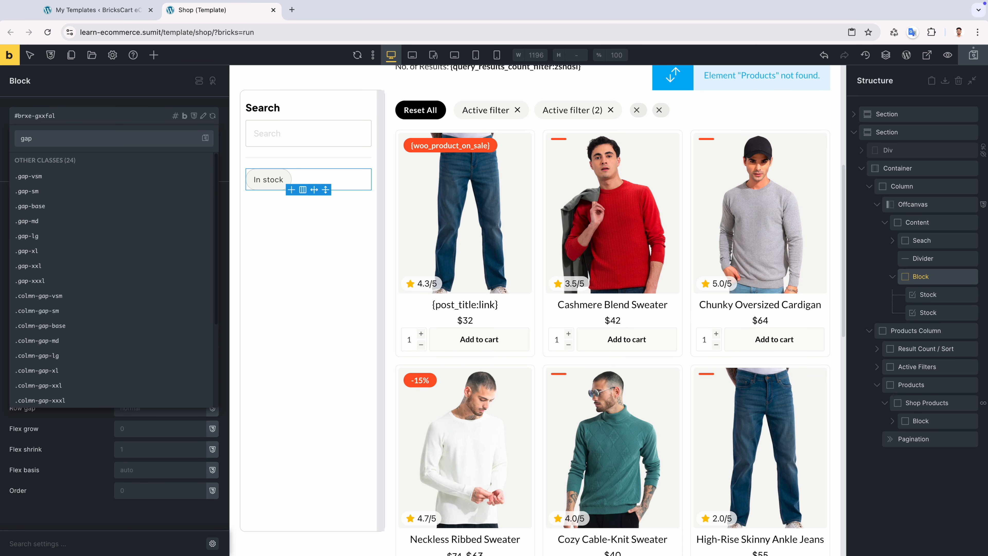
pyautogui.click(28, 191)
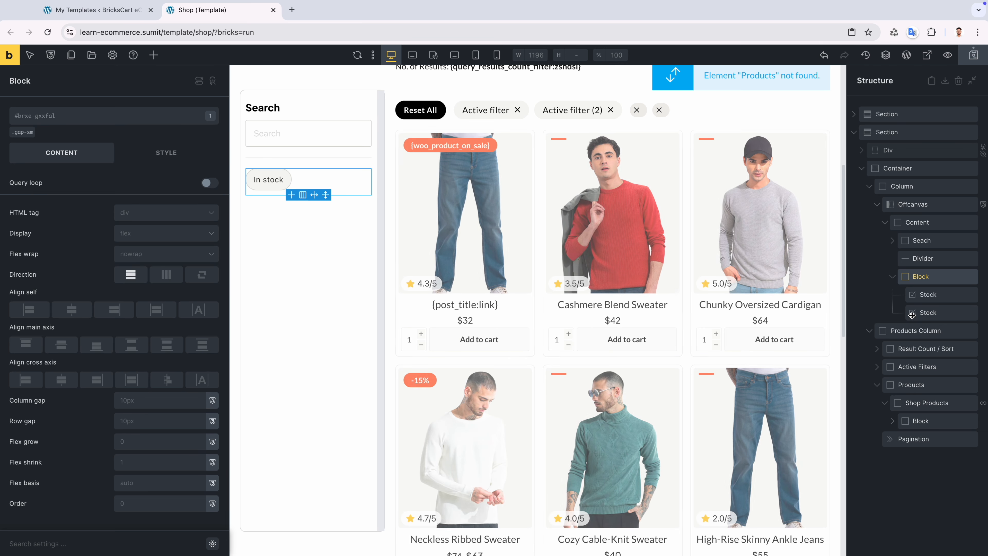
# Rename the duplicated Stock filter to "on sale" and reload the canvas.
pyautogui.doubleClick(928, 312)
pyautogui.write('on sale')
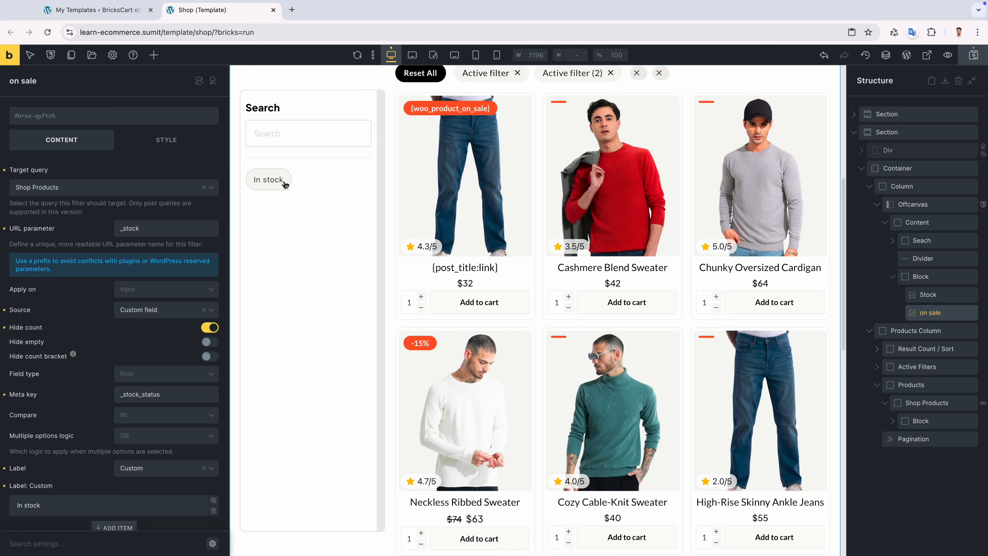
pyautogui.click(357, 55)
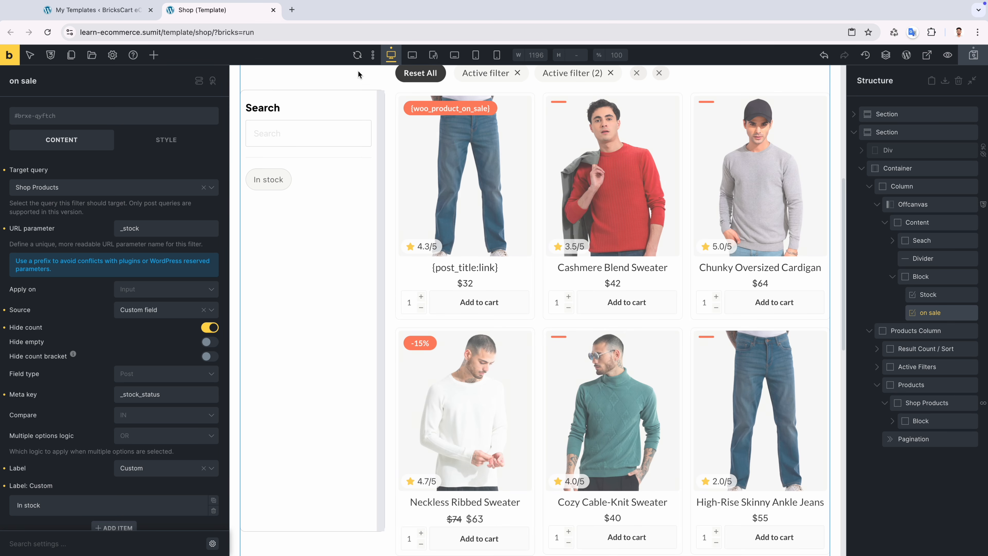
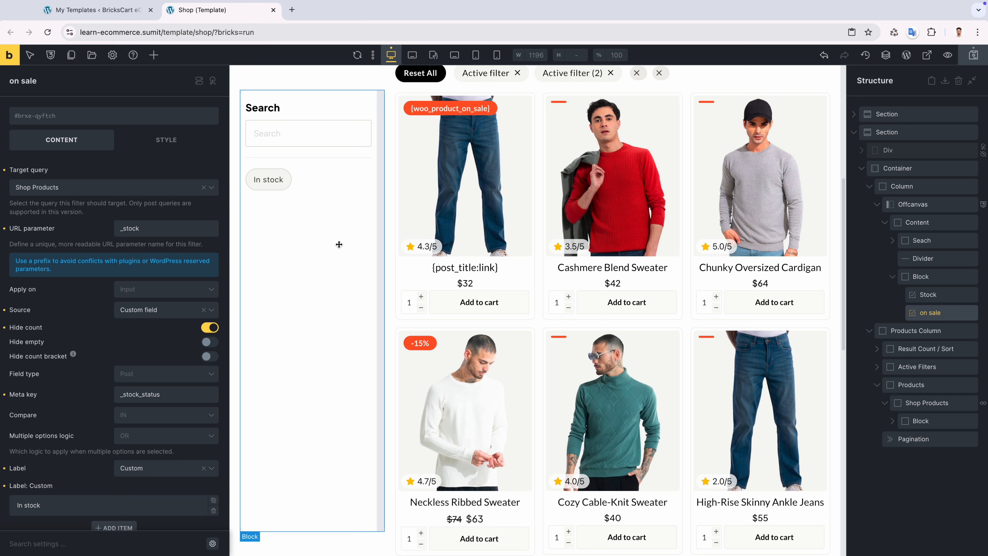
# Set the on sale filter's URL parameter to _onsale and replace its meta key with products_rating.
pyautogui.press('super+BackSpace')
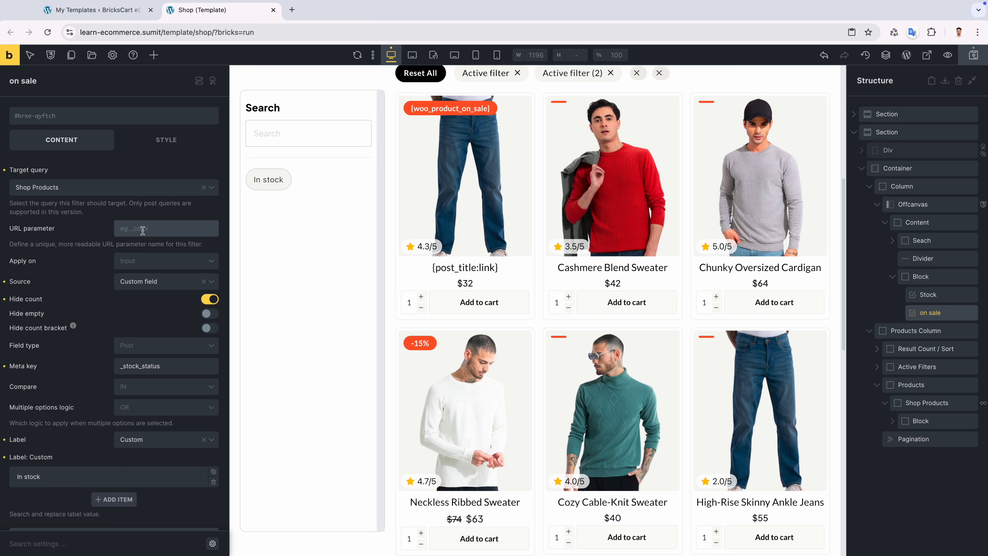
pyautogui.write('_onsale')
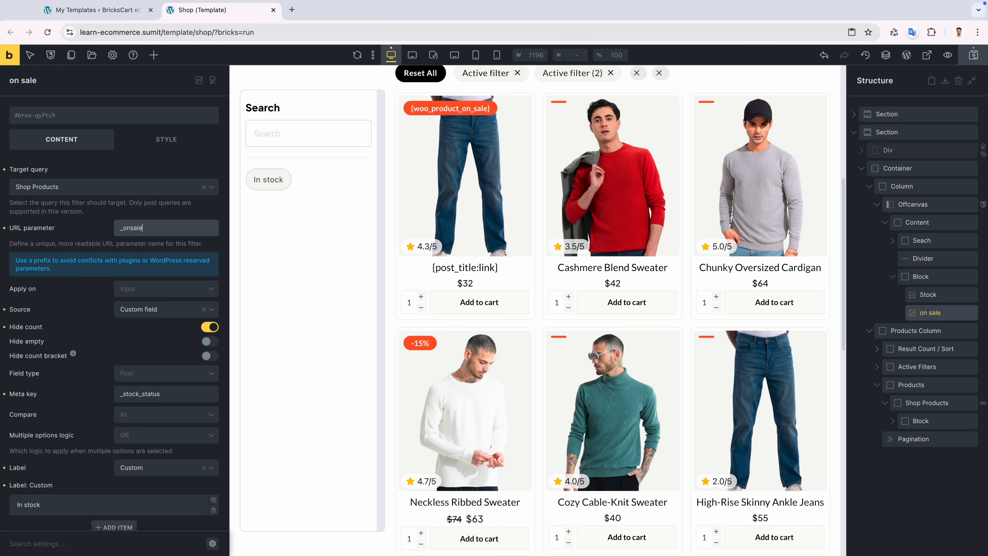
pyautogui.scroll(-1, 161, 343)
pyautogui.click(172, 373)
pyautogui.press('super+BackSpace')
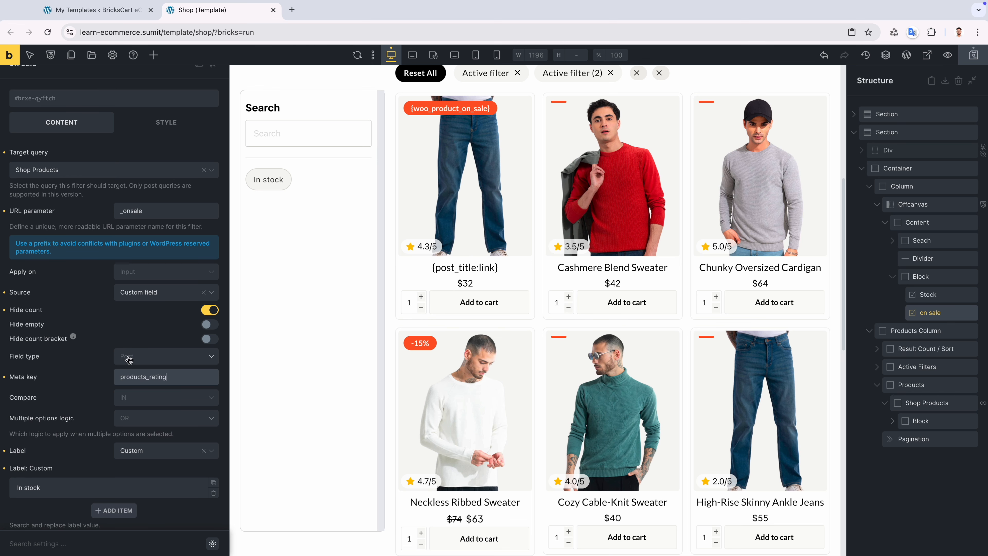
# Set the on sale filter's source to Taxonomy, using the onSale (Product) taxonomy.
pyautogui.click(357, 56)
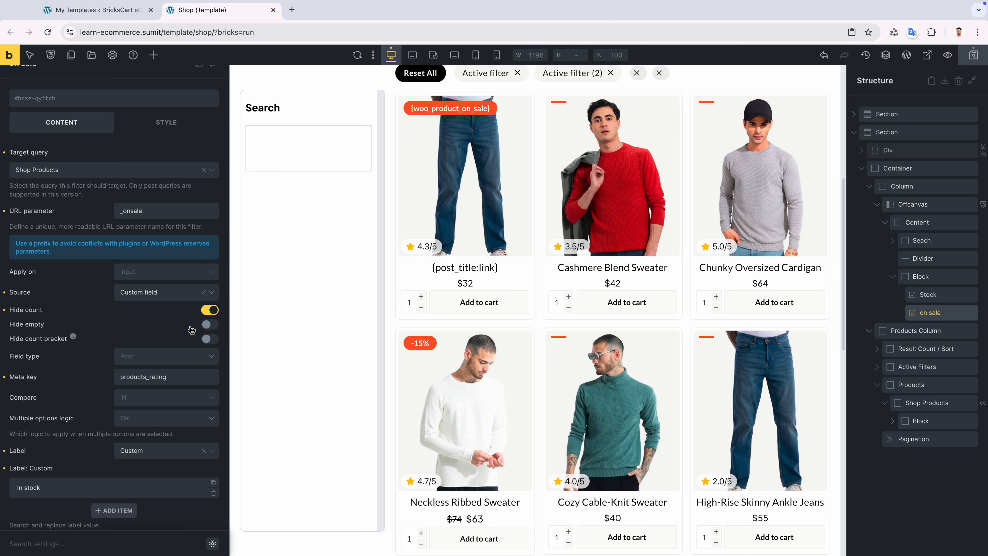
pyautogui.click(155, 286)
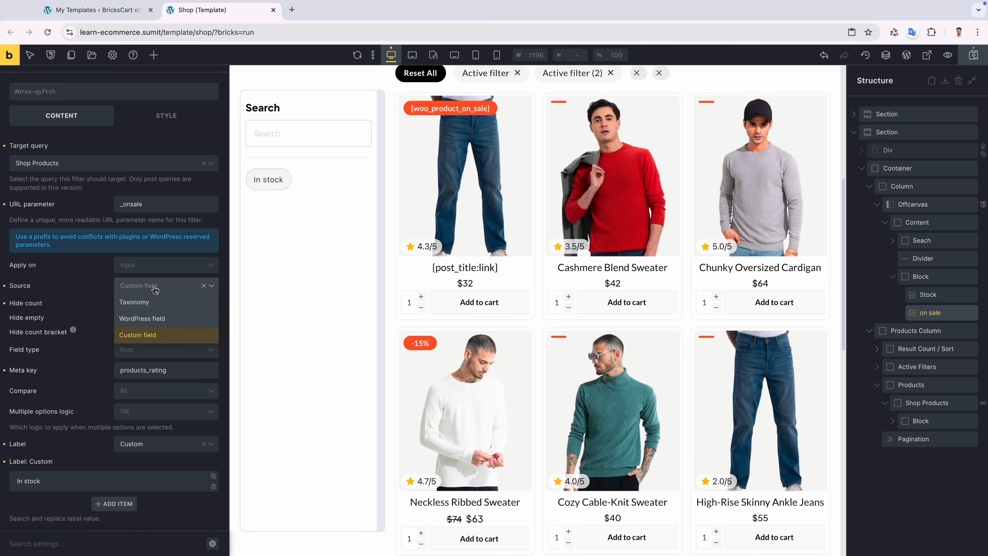
pyautogui.click(145, 303)
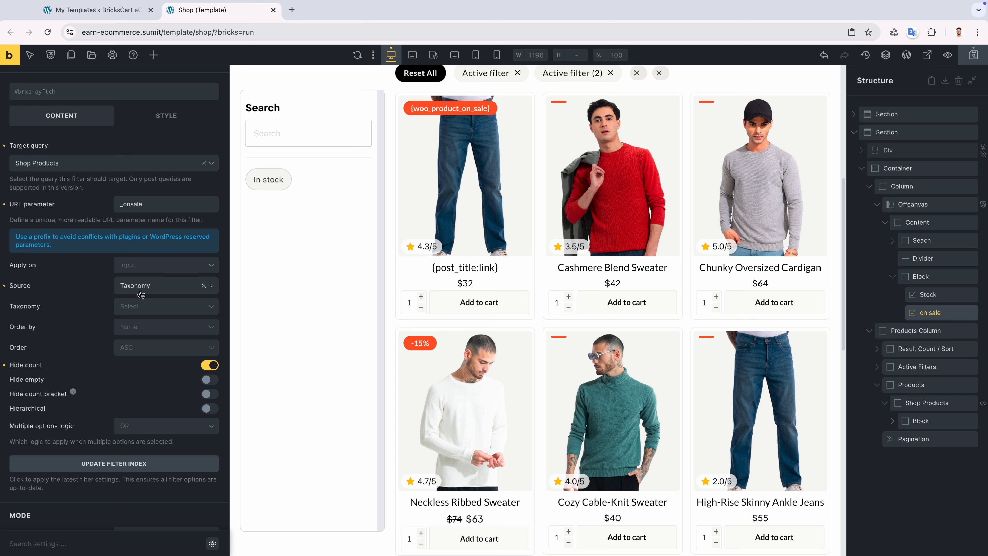
pyautogui.click(142, 288)
pyautogui.click(110, 312)
pyautogui.click(157, 313)
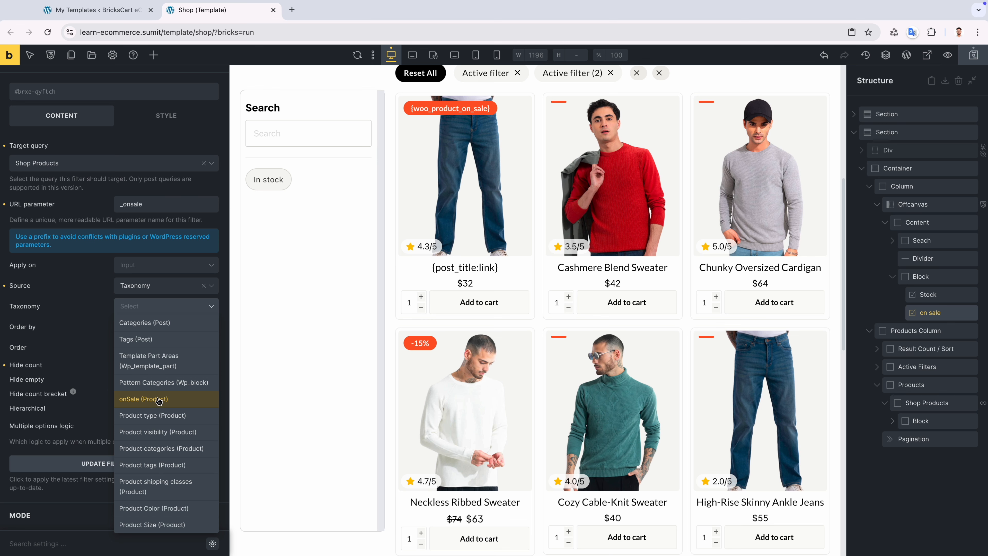
pyautogui.click(156, 400)
pyautogui.scroll(-1, 100, 350)
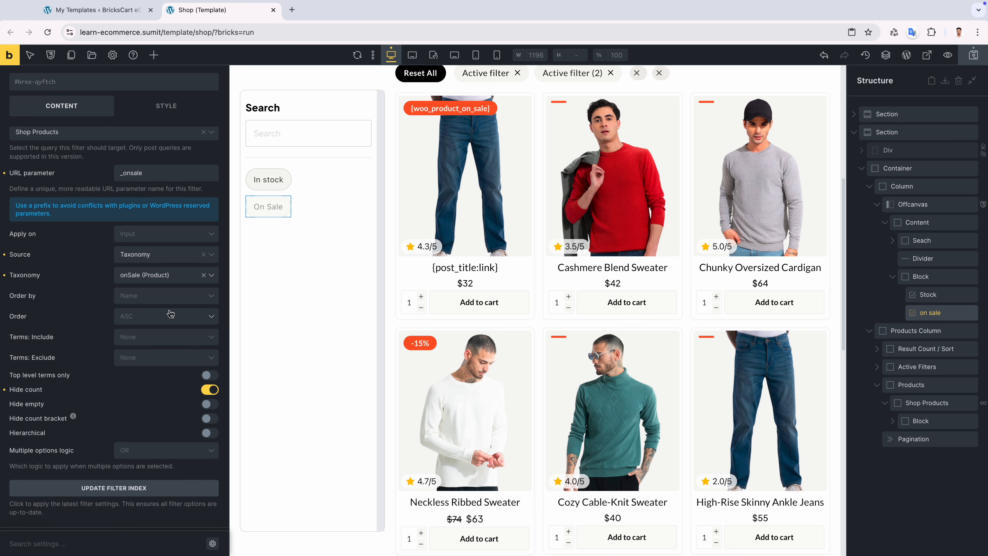
# Set the direction of the block holding the stock and on sale filters to horizontal and save the template.
pyautogui.click(921, 277)
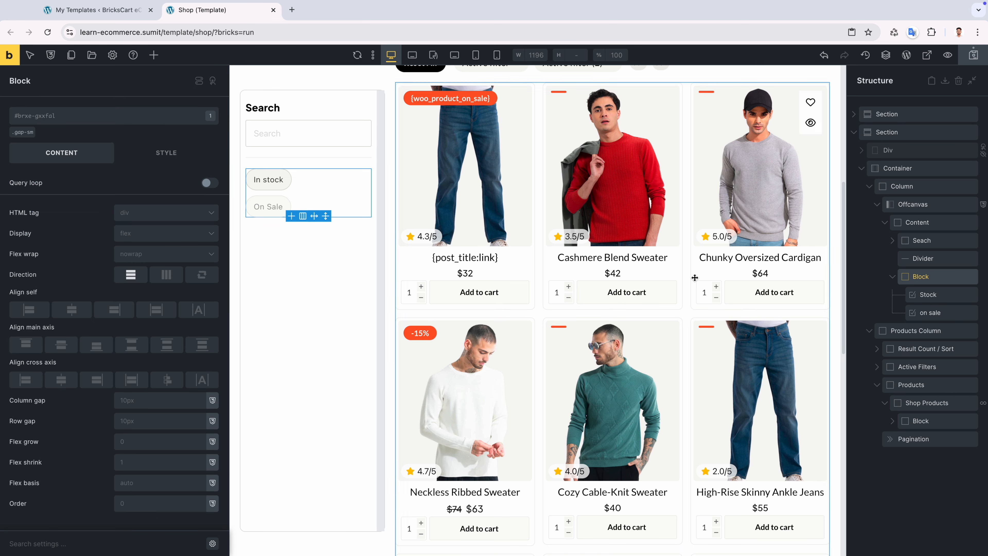
pyautogui.click(167, 274)
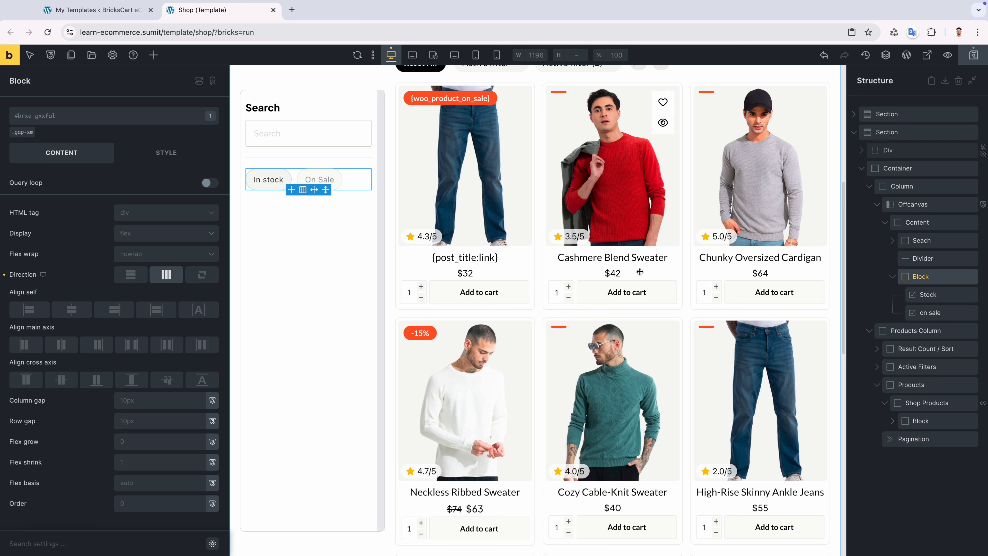
pyautogui.click(974, 55)
# Duplicate the divider and place four copies below the block holding the stock and on sale filters.
pyautogui.click(892, 277)
pyautogui.click(938, 258)
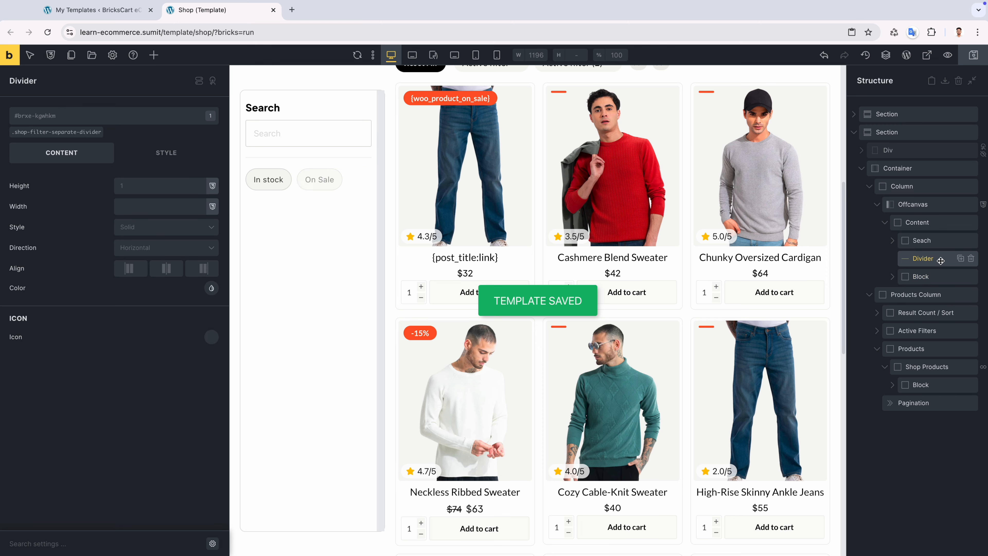
pyautogui.moveTo(960, 259); pyautogui.dragTo(914, 284)
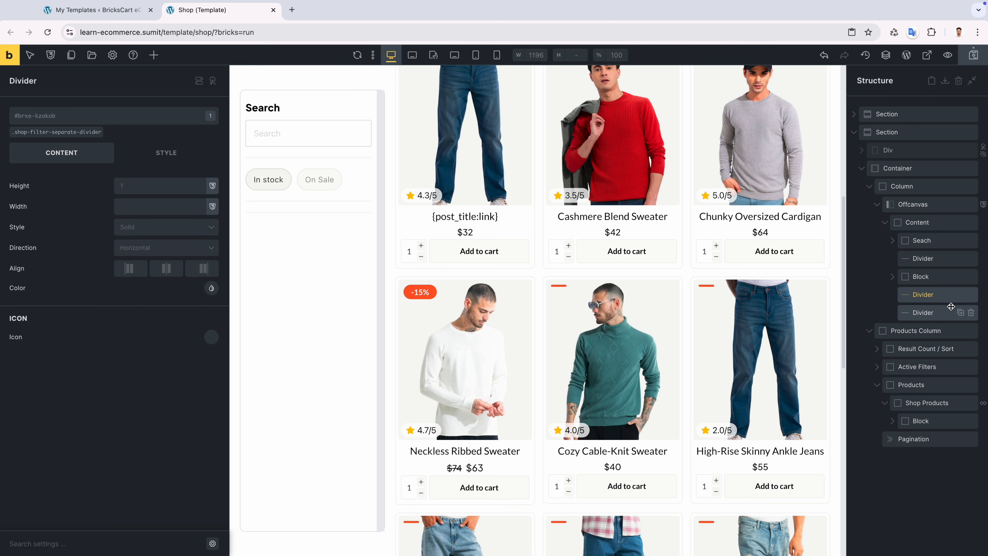
pyautogui.click(961, 313)
pyautogui.click(926, 294)
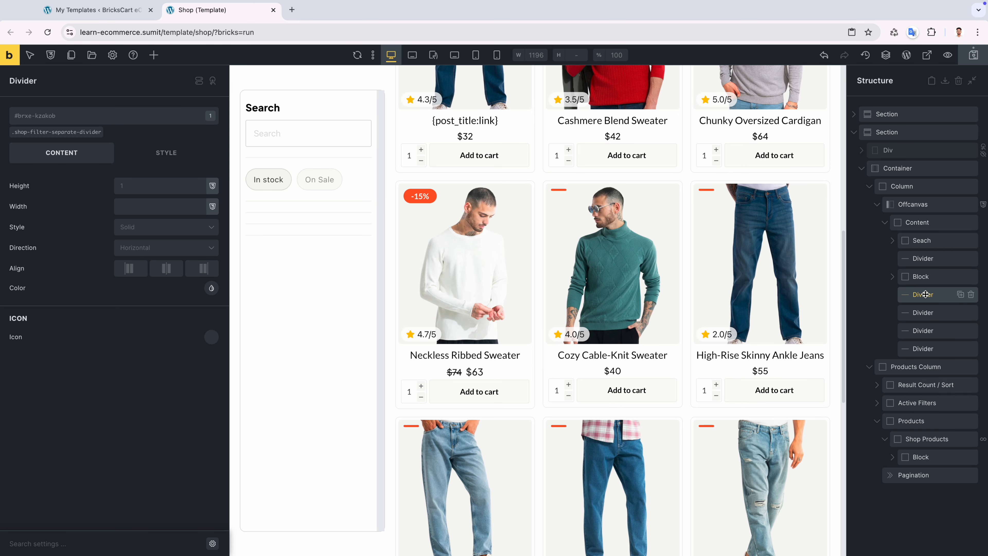
# Add a Filter - Range element after the first divider below the filter block and rename it Price.
pyautogui.click(153, 55)
pyautogui.write('ra')
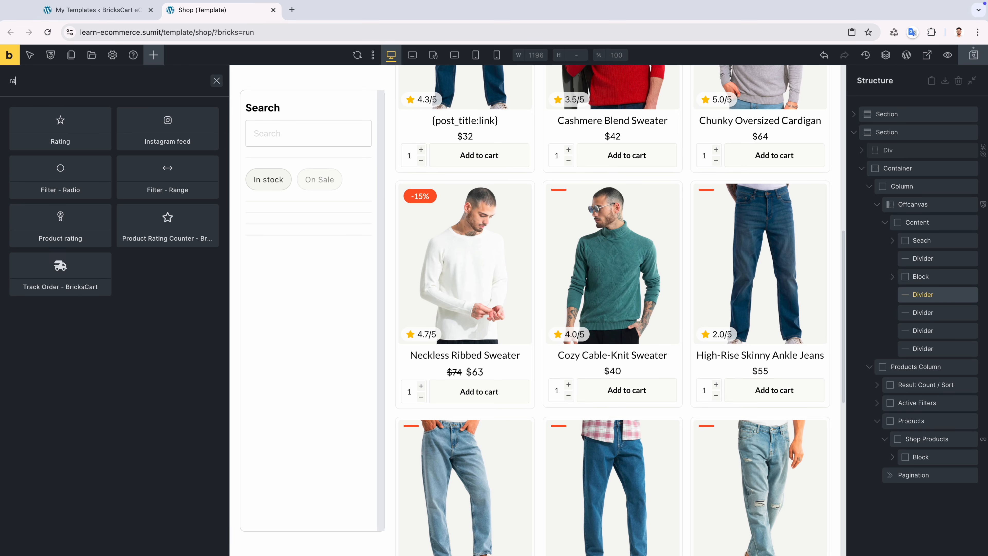
pyautogui.write('nge')
pyautogui.moveTo(111, 115); pyautogui.dragTo(923, 314)
pyautogui.doubleClick(925, 314)
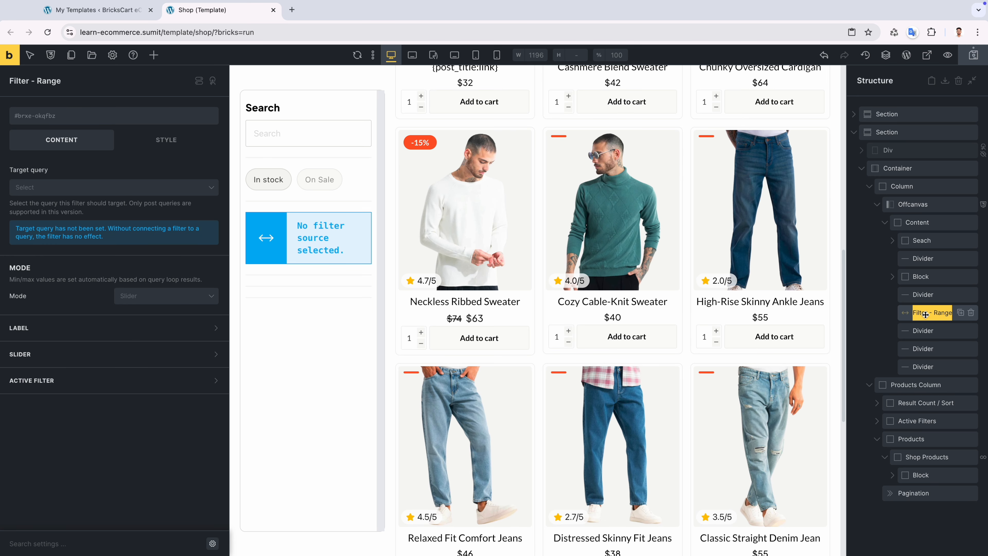
pyautogui.write('Price')
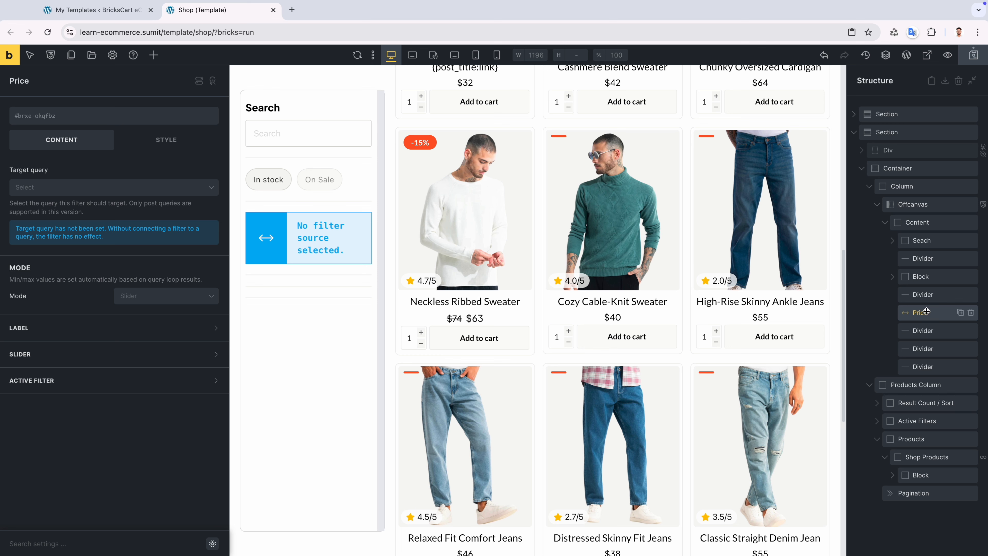
# Target the price filter at Shop Products with URL parameter _price, Custom field as source and meta key _price.
pyautogui.click(140, 198)
pyautogui.click(71, 206)
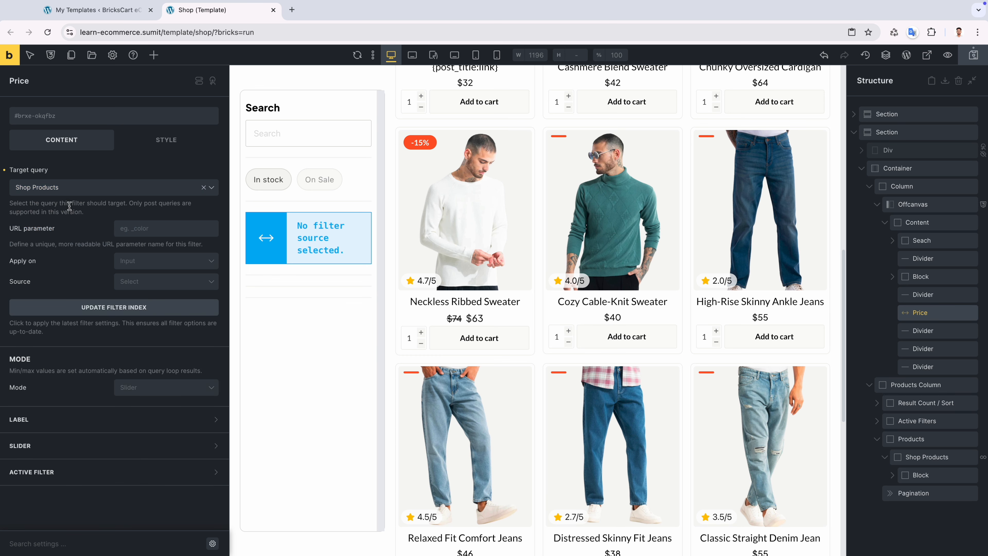
pyautogui.click(172, 228)
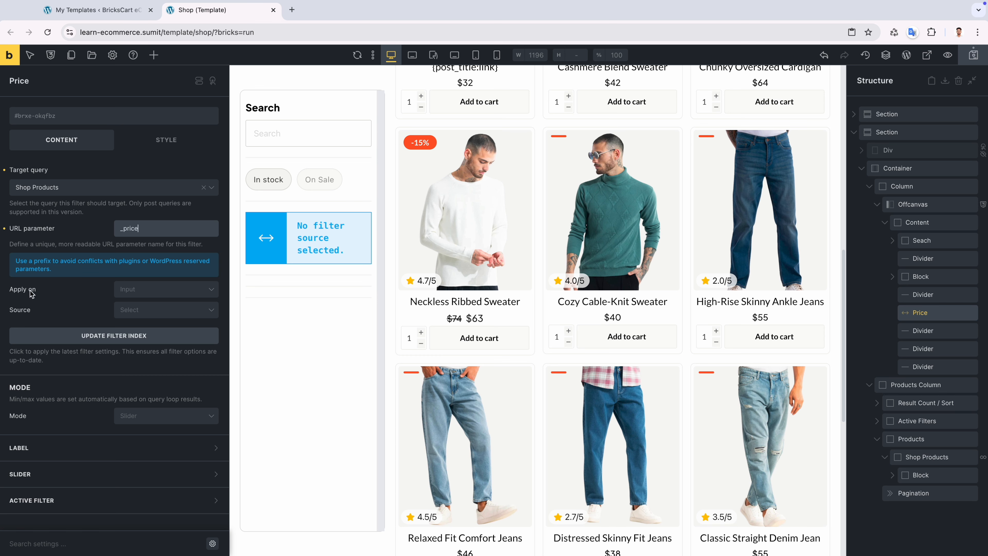
pyautogui.click(128, 318)
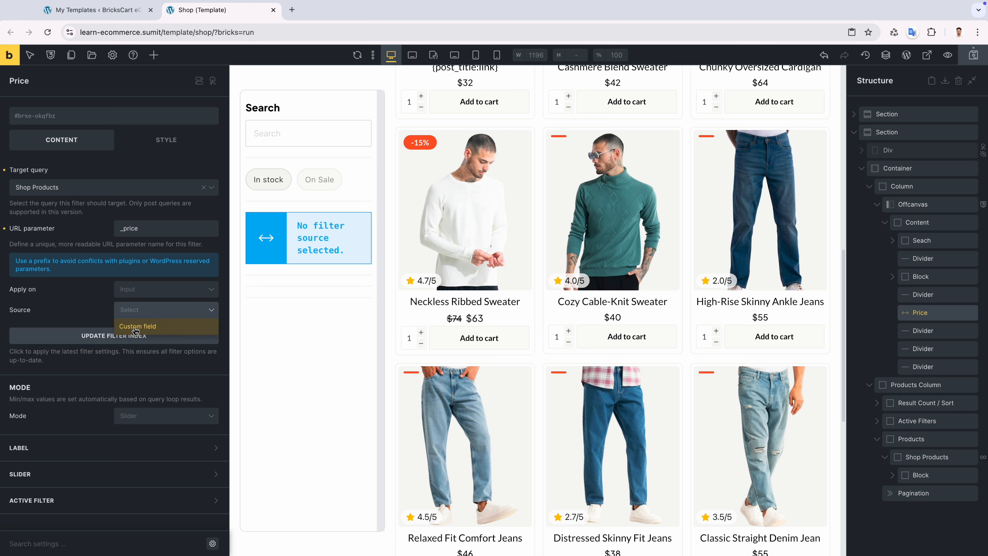
pyautogui.click(132, 334)
pyautogui.click(131, 347)
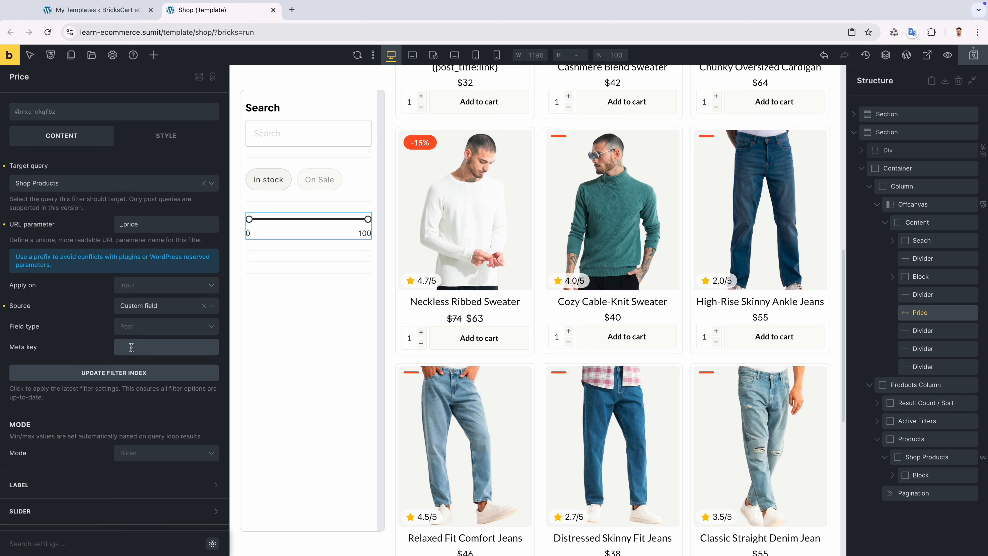
pyautogui.write('_price')
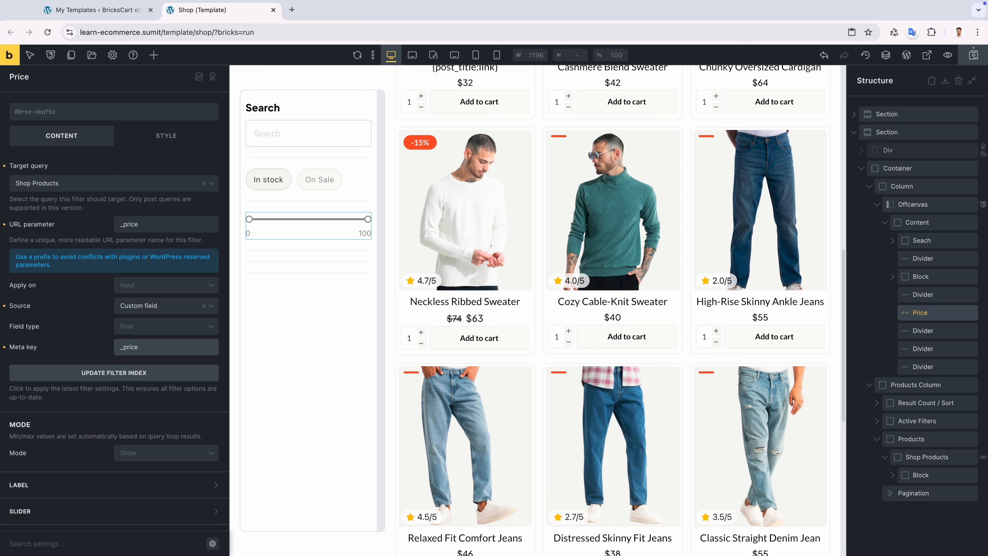
# Try the Input mode on the price filter and clear that choice again.
pyautogui.scroll(-1, 142, 431)
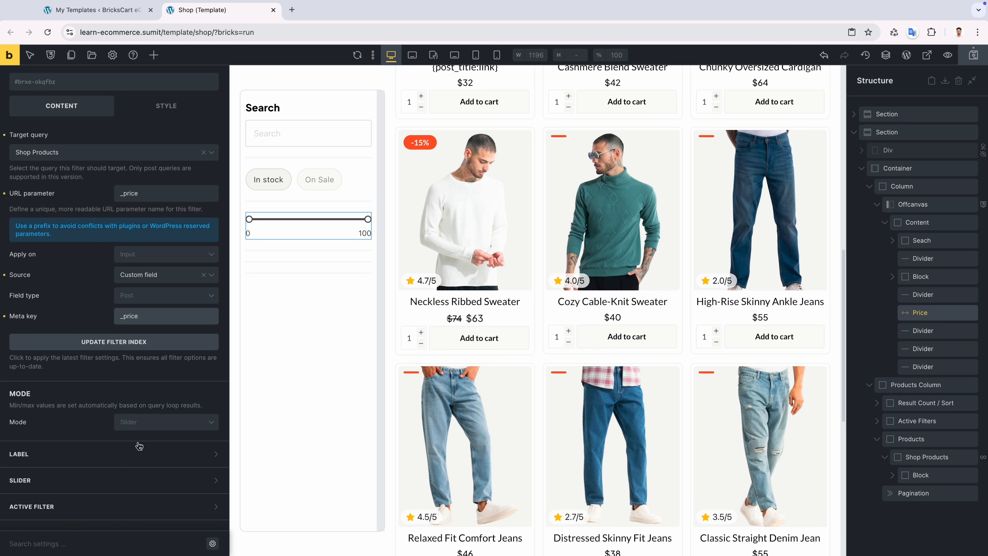
pyautogui.click(143, 430)
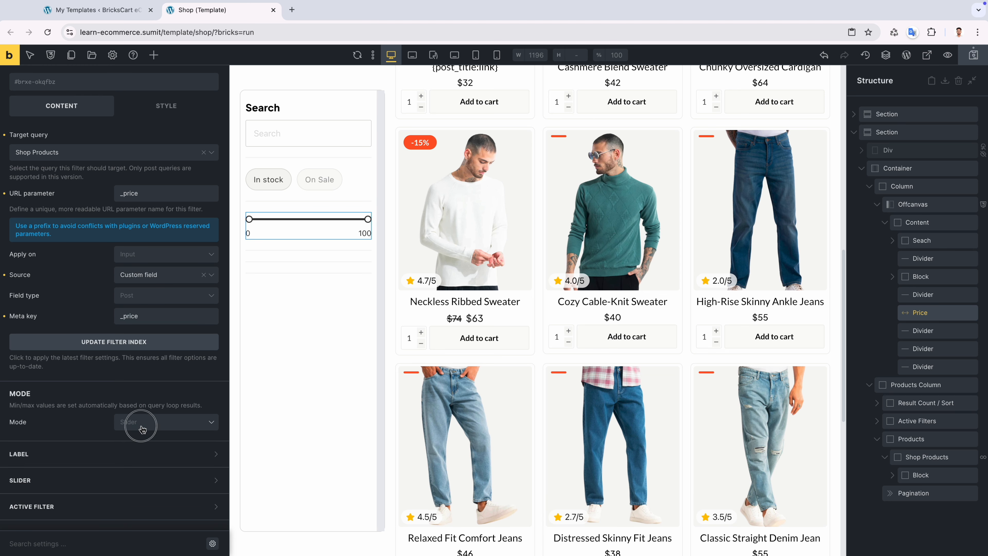
pyautogui.click(140, 456)
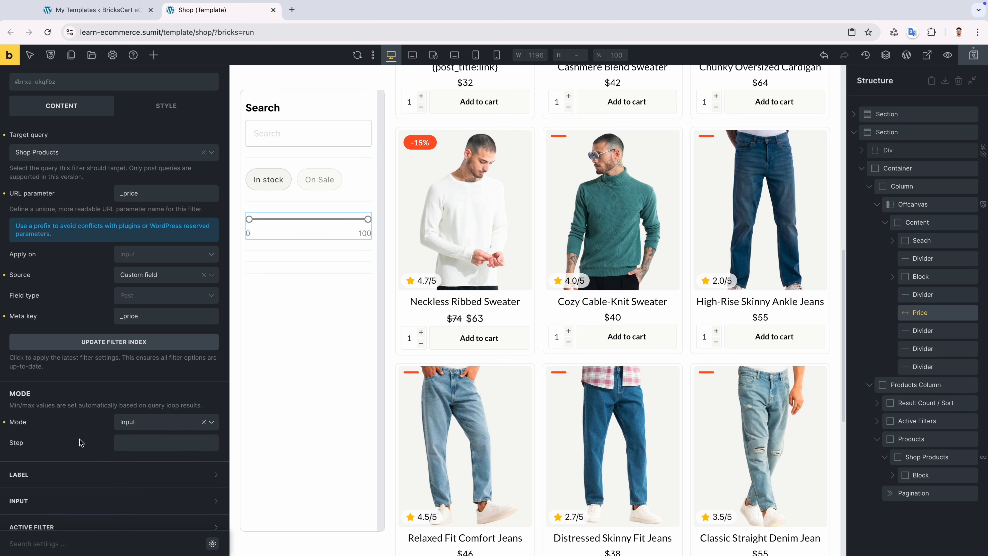
pyautogui.scroll(-1, 83, 437)
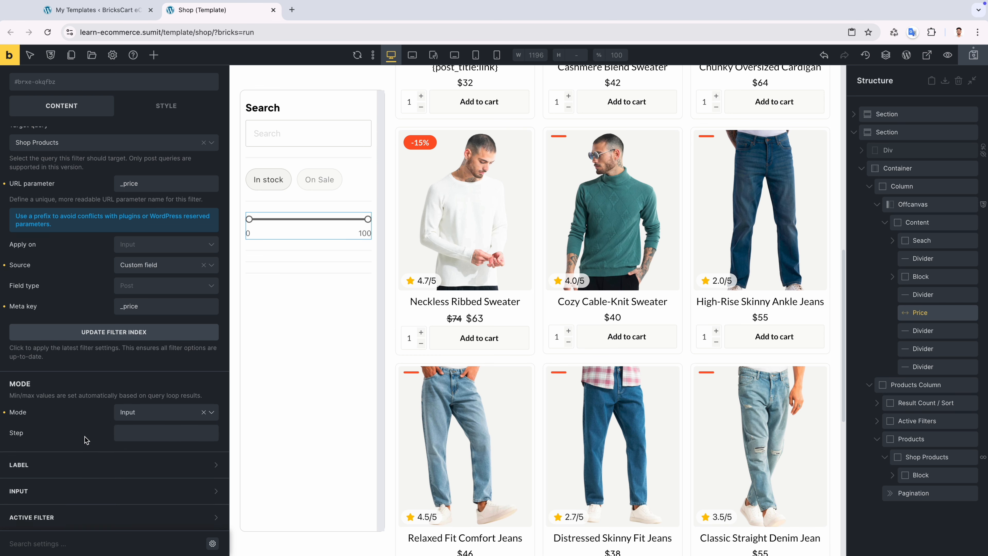
pyautogui.click(4, 407)
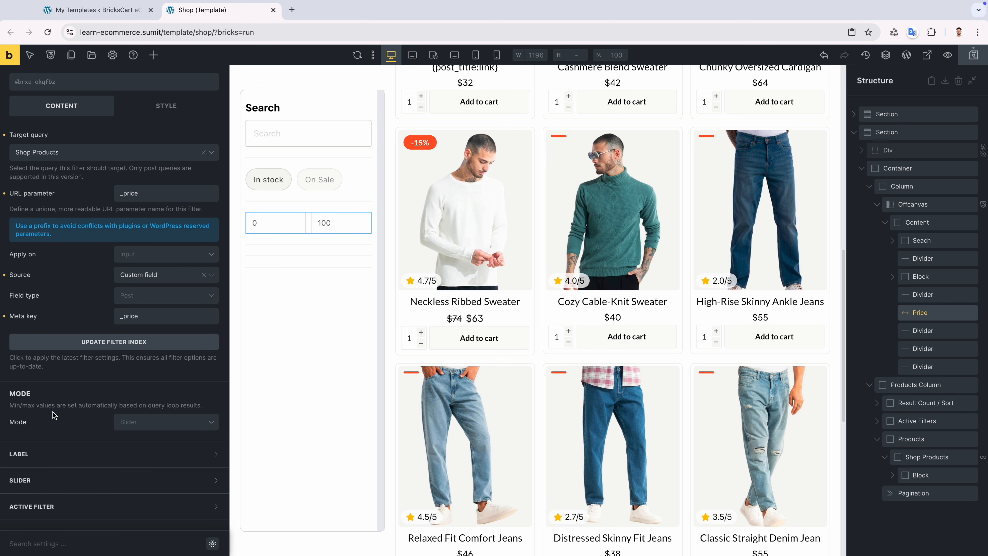
# Set the price filter's minimum label to Min and maximum label to Max, and show its slider settings.
pyautogui.click(79, 450)
pyautogui.scroll(-5, 132, 405)
pyautogui.click(139, 385)
pyautogui.write('Min')
pyautogui.press('Tab')
pyautogui.write('Max')
pyautogui.scroll(-1, 97, 405)
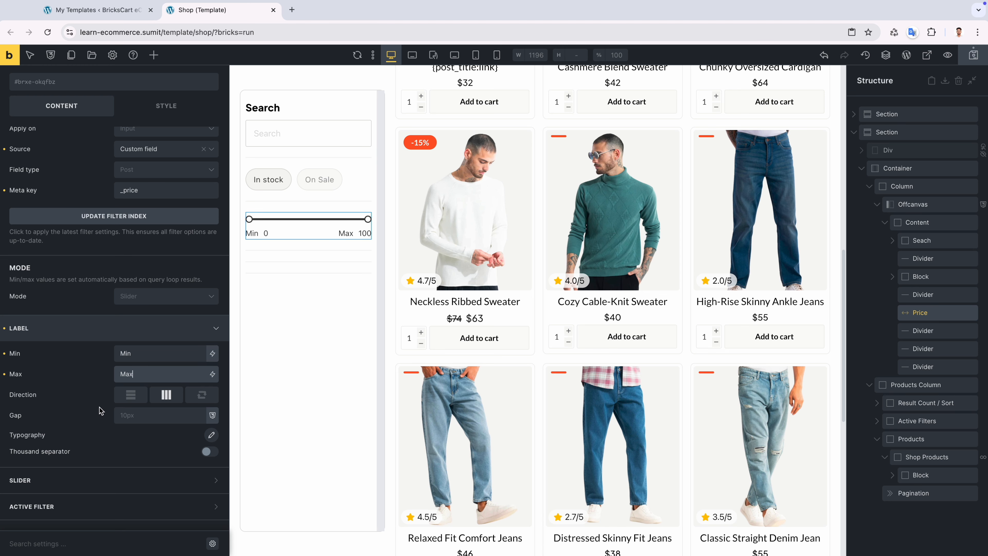
pyautogui.click(95, 479)
pyautogui.scroll(-1, 97, 477)
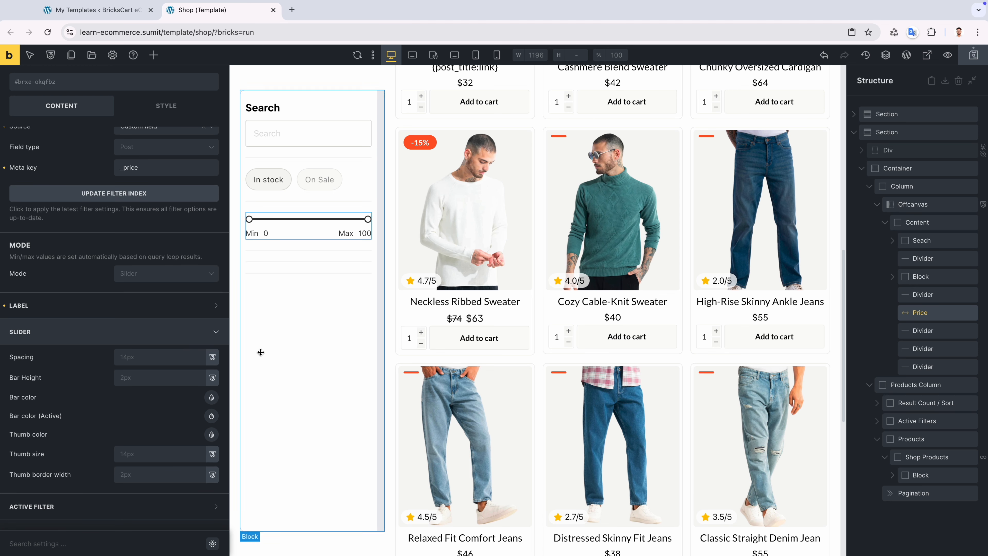
# Assign the global classes lato-700 and b-fs-base to the price filter.
pyautogui.scroll(5, 92, 207)
pyautogui.click(89, 117)
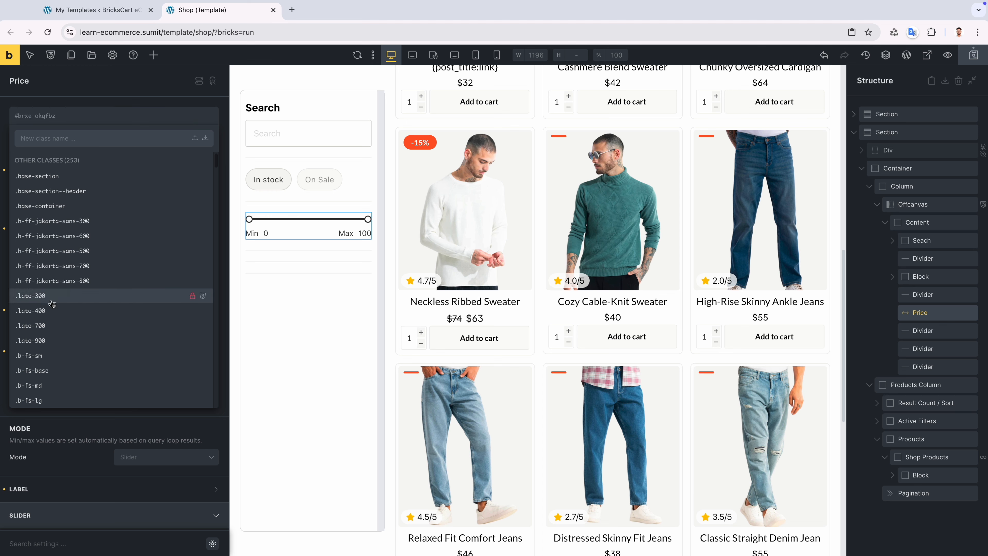
pyautogui.click(45, 326)
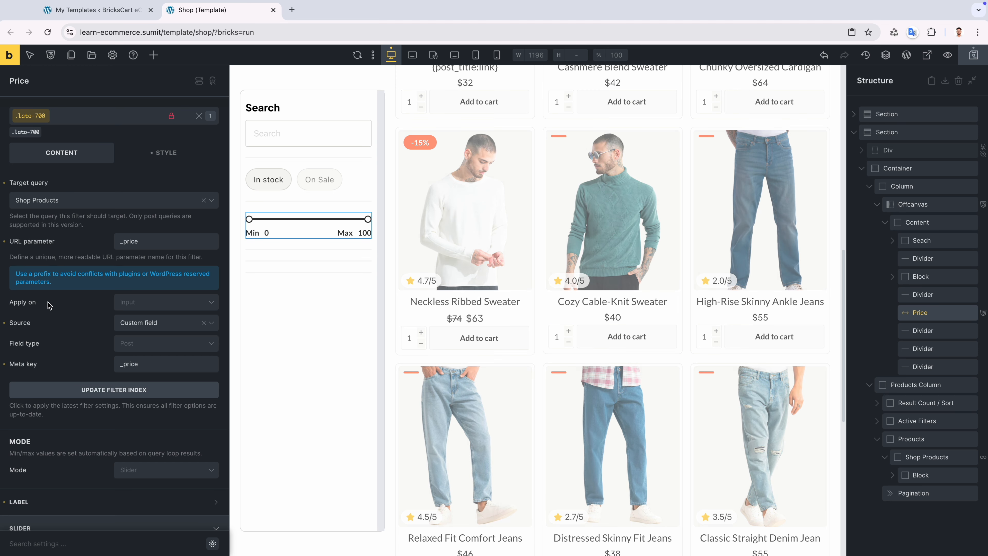
pyautogui.click(76, 122)
pyautogui.write('base')
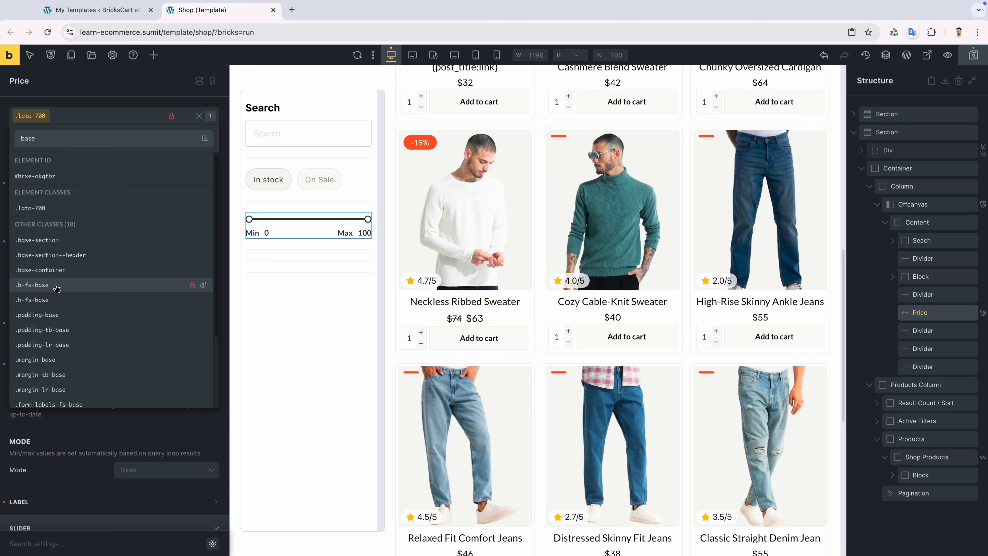
pyautogui.click(56, 287)
# Set the price filter's active filter prefix to Price.
pyautogui.scroll(-3, 156, 355)
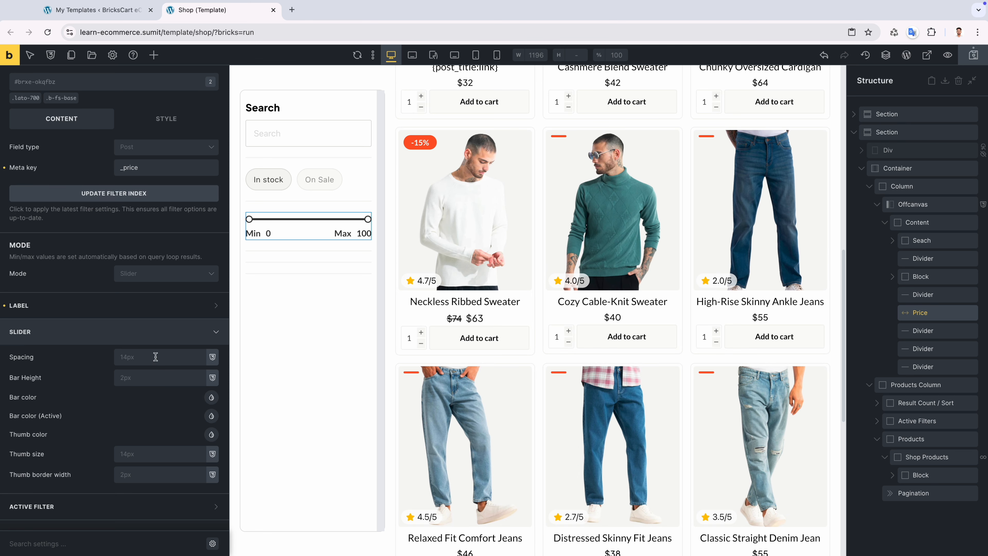
pyautogui.click(103, 502)
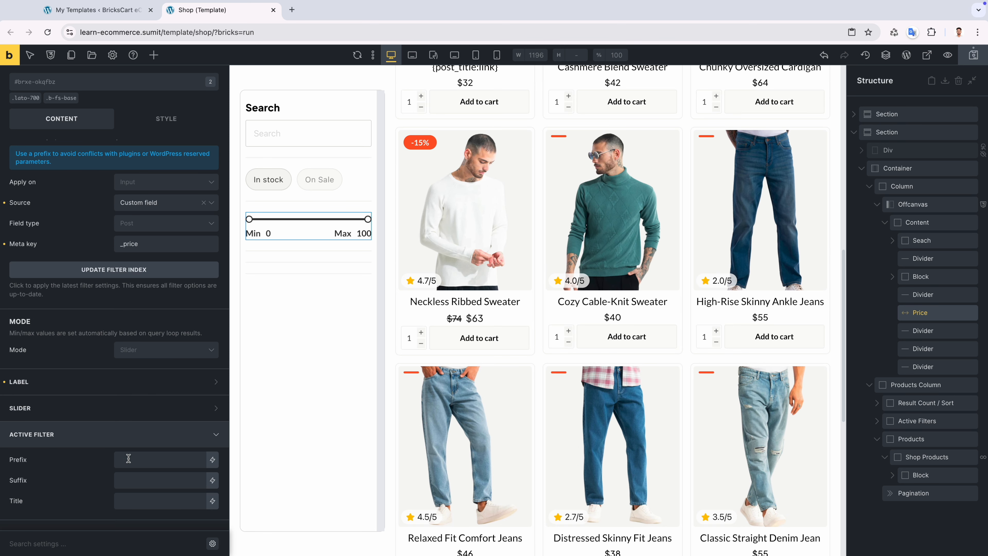
pyautogui.click(116, 459)
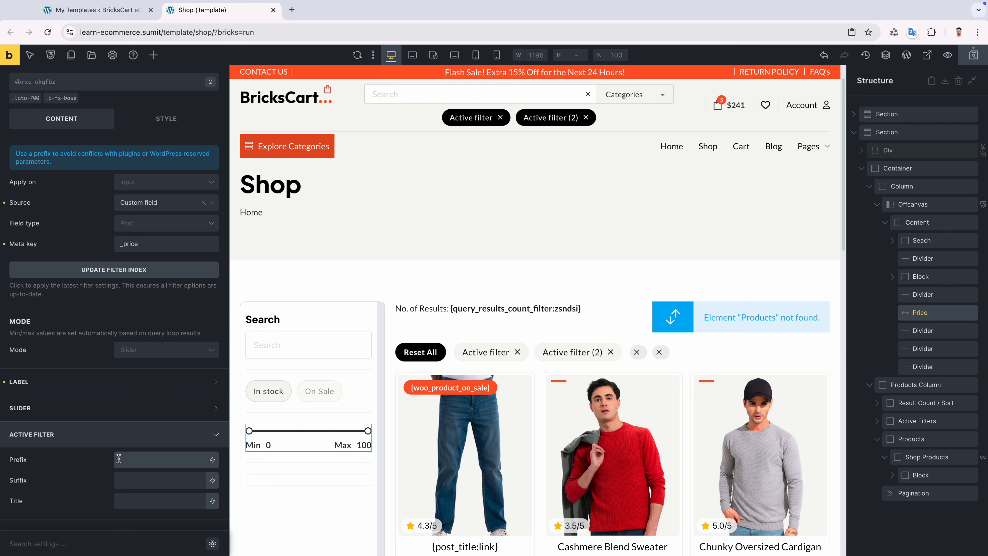
pyautogui.moveTo(31, 459); pyautogui.dragTo(10, 460)
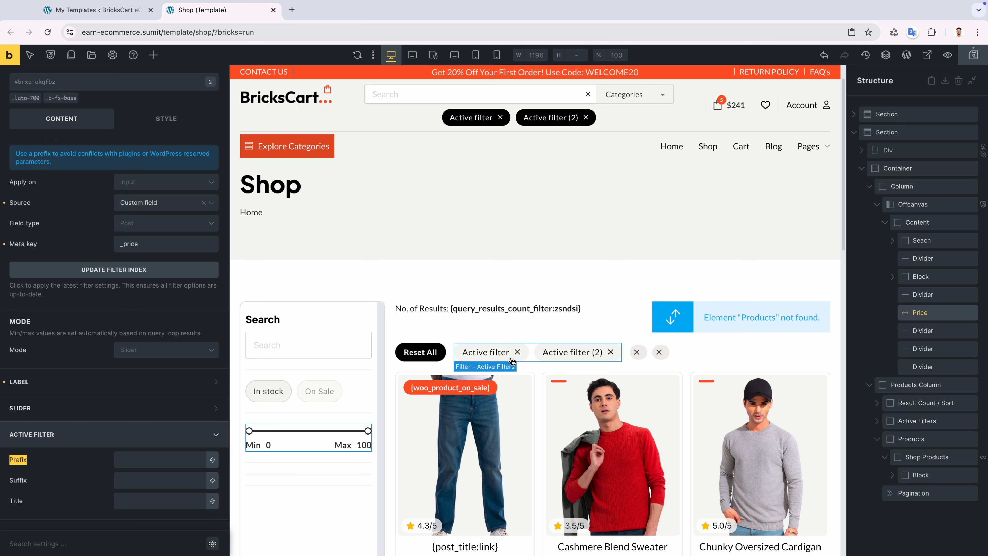
pyautogui.click(166, 461)
pyautogui.write('Pri')
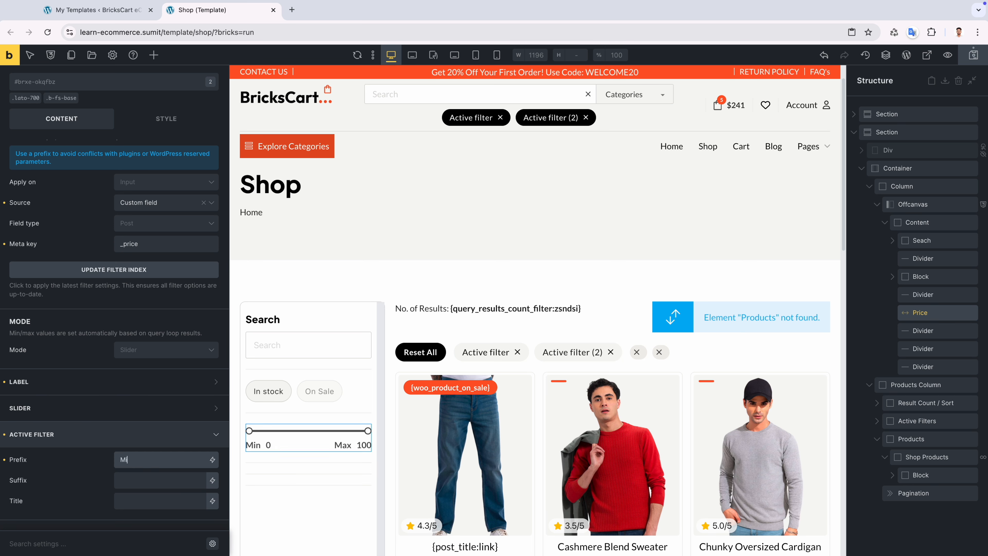
pyautogui.write('ce')
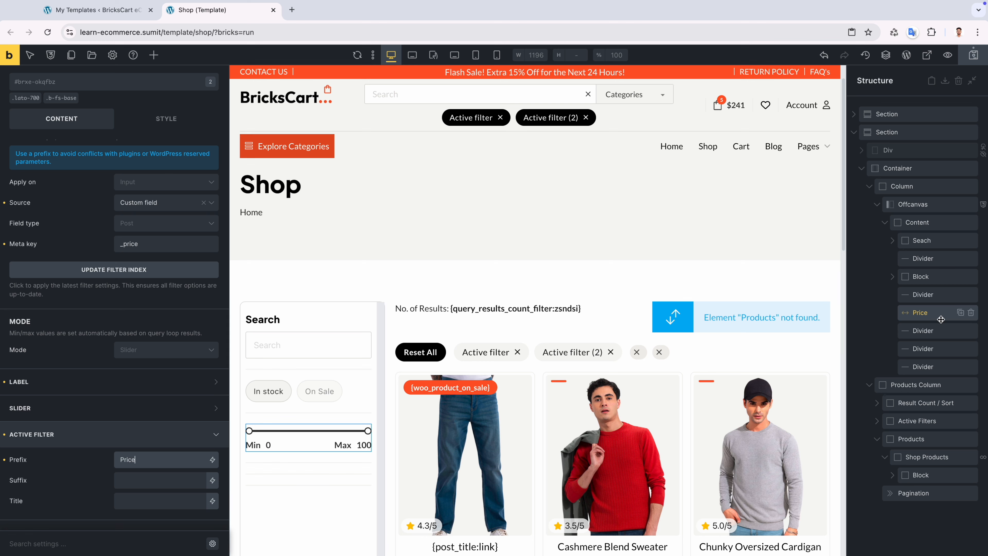
# Insert a Filter - Checkbox element between the last two dividers of the sidebar content.
pyautogui.click(917, 347)
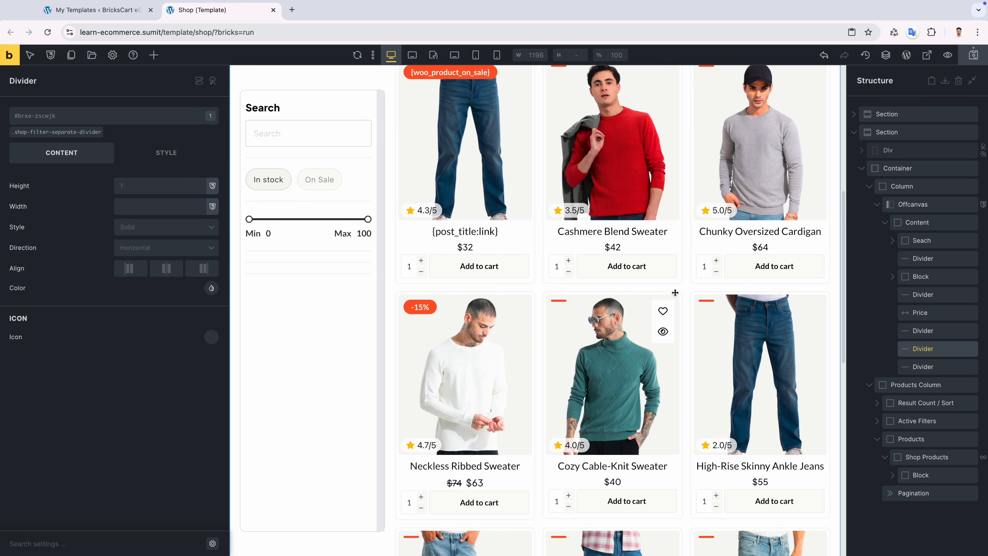
pyautogui.click(154, 54)
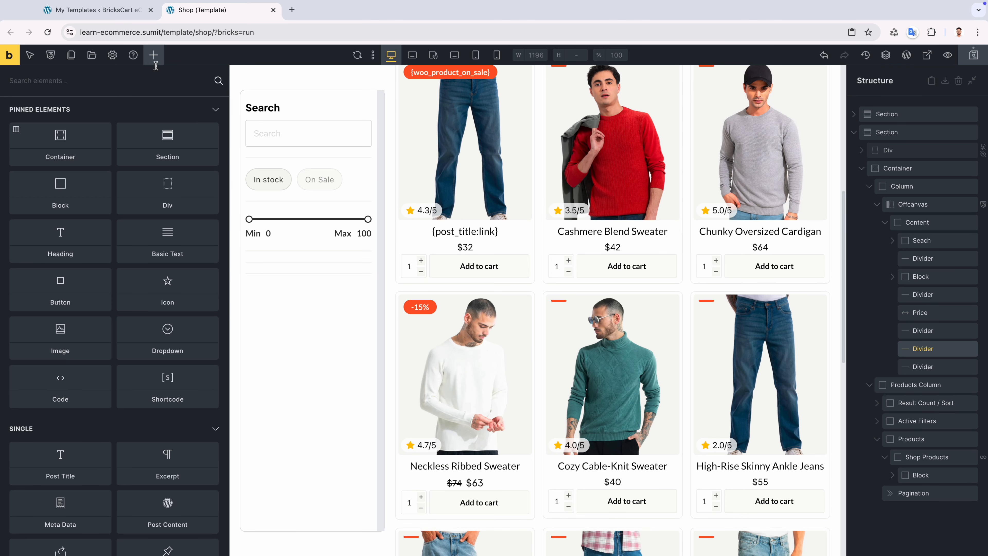
pyautogui.write('check')
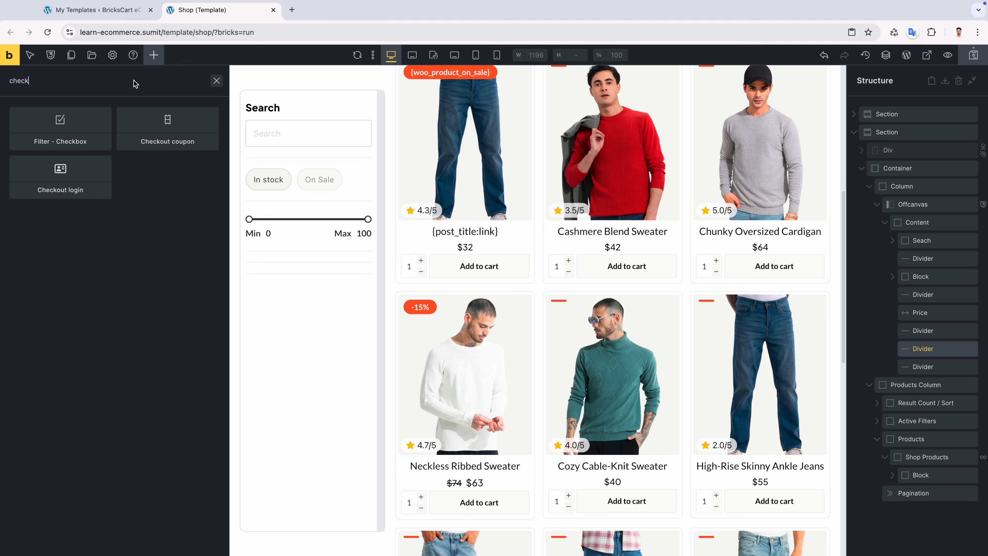
pyautogui.moveTo(41, 136); pyautogui.dragTo(895, 367)
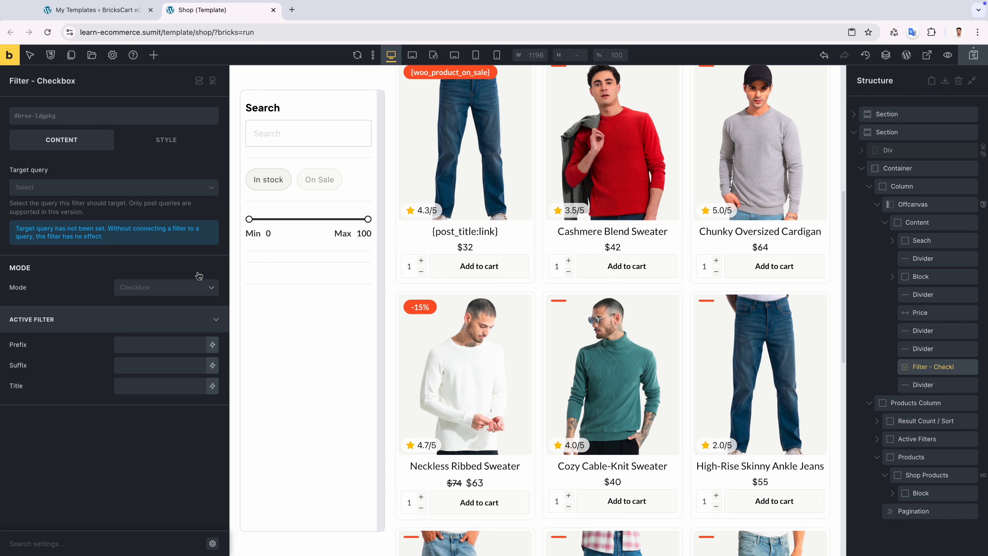
# Wrap the price filter in a block and place a copy of the Search heading above the filter inside it.
pyautogui.rightClick(920, 315)
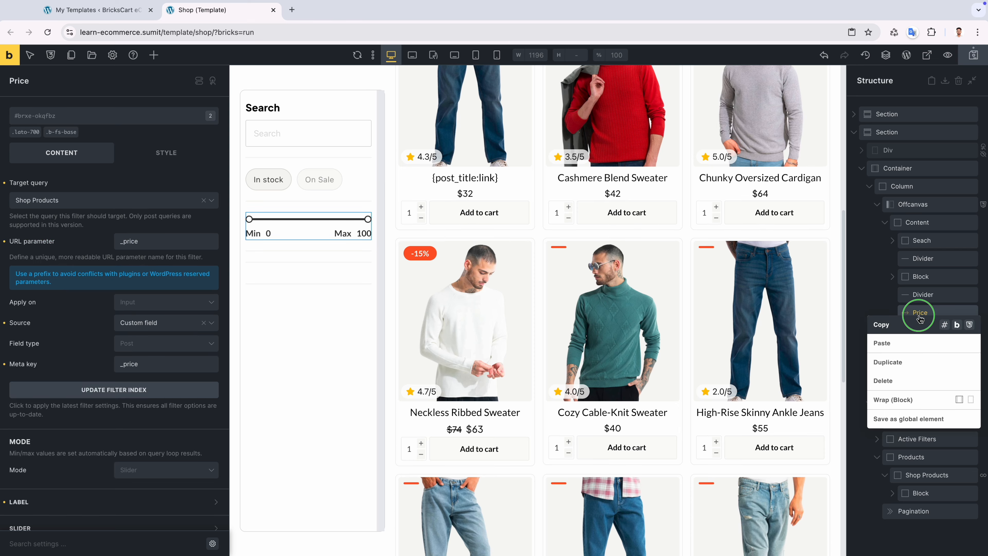
pyautogui.click(901, 395)
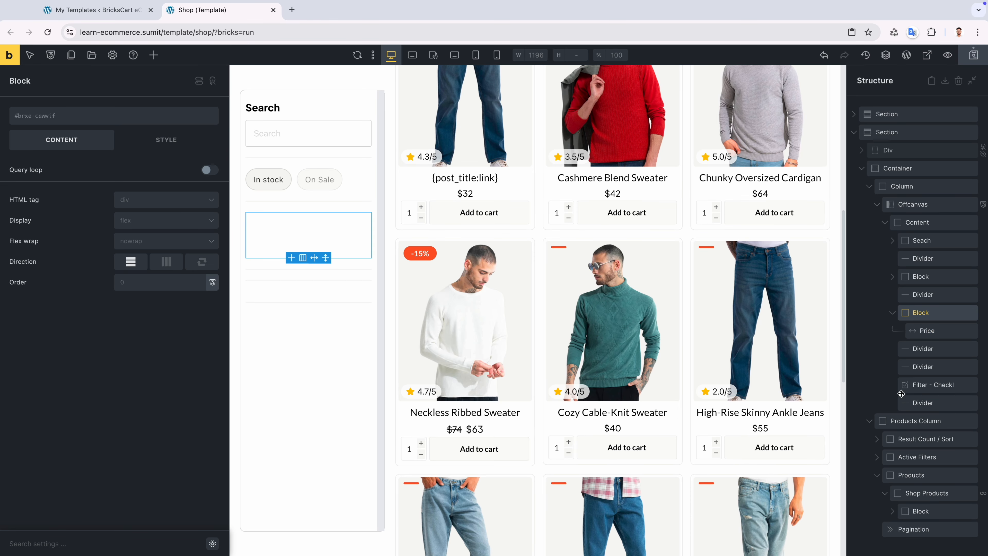
pyautogui.click(915, 241)
pyautogui.rightClick(913, 259)
pyautogui.click(891, 273)
pyautogui.rightClick(924, 367)
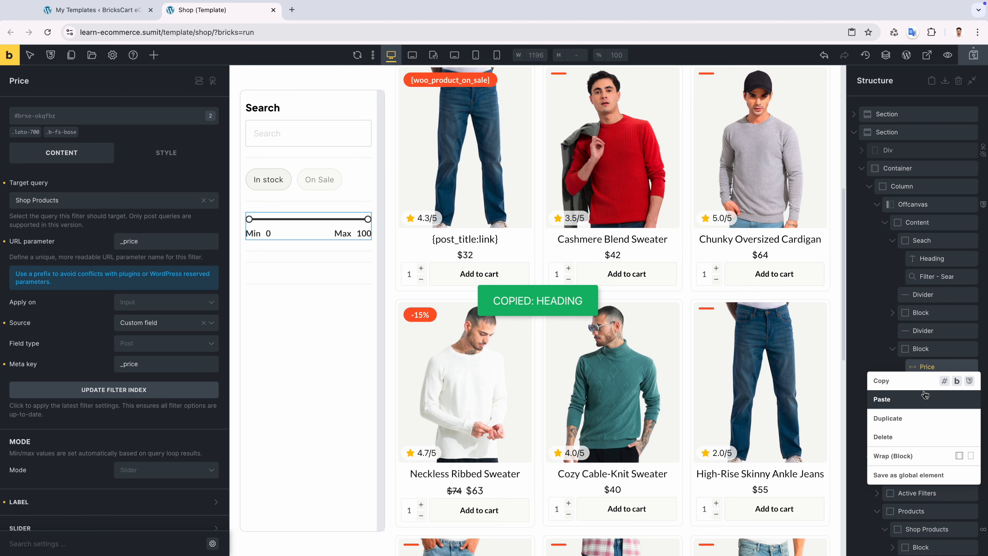
pyautogui.click(925, 399)
pyautogui.moveTo(926, 384); pyautogui.dragTo(926, 362)
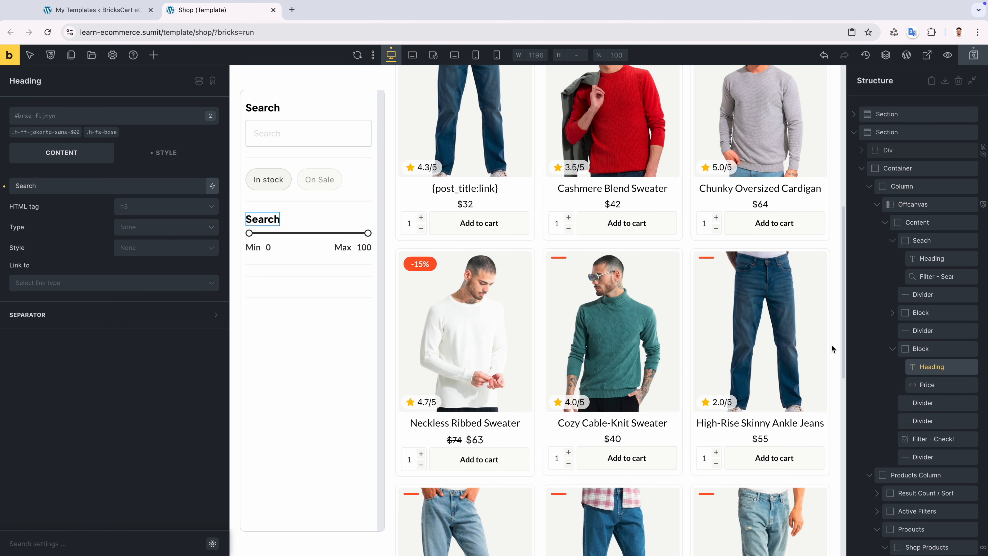
# Set the text of the heading above the price filter to Price.
pyautogui.click(100, 191)
pyautogui.hotkey('ctrl', 'a')
pyautogui.write('Price')
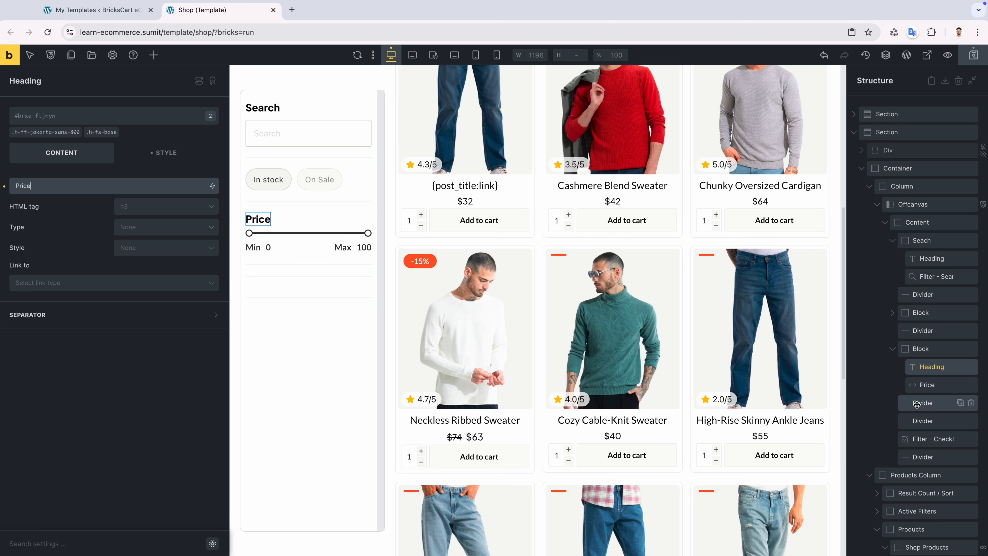
# Wrap the checkbox filter in a block and move that block directly below the first divider after the price block.
pyautogui.rightClick(923, 437)
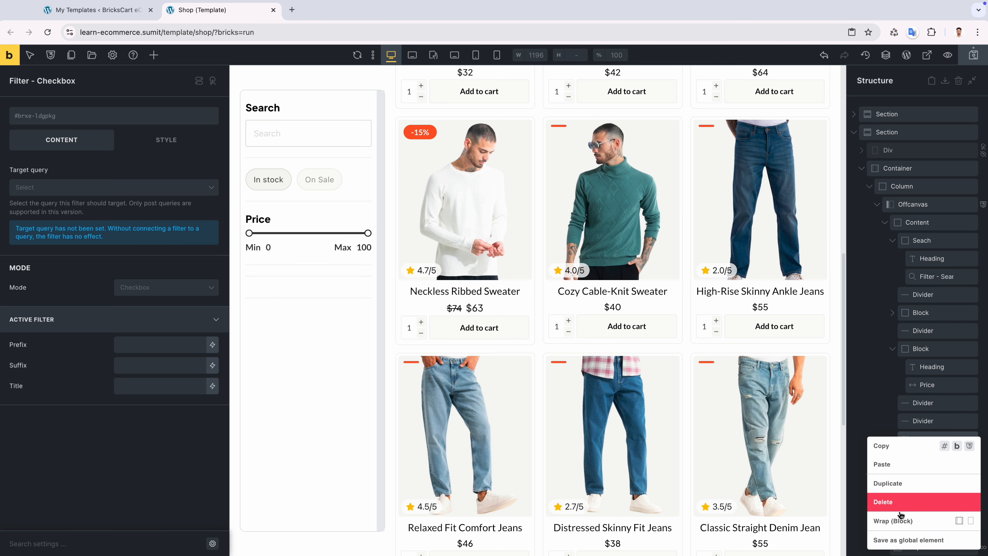
pyautogui.click(895, 521)
pyautogui.moveTo(902, 447); pyautogui.dragTo(912, 415)
# Paste the copied heading above the checkbox filter in its block and set its text to Color.
pyautogui.click(922, 437)
pyautogui.rightClick(923, 437)
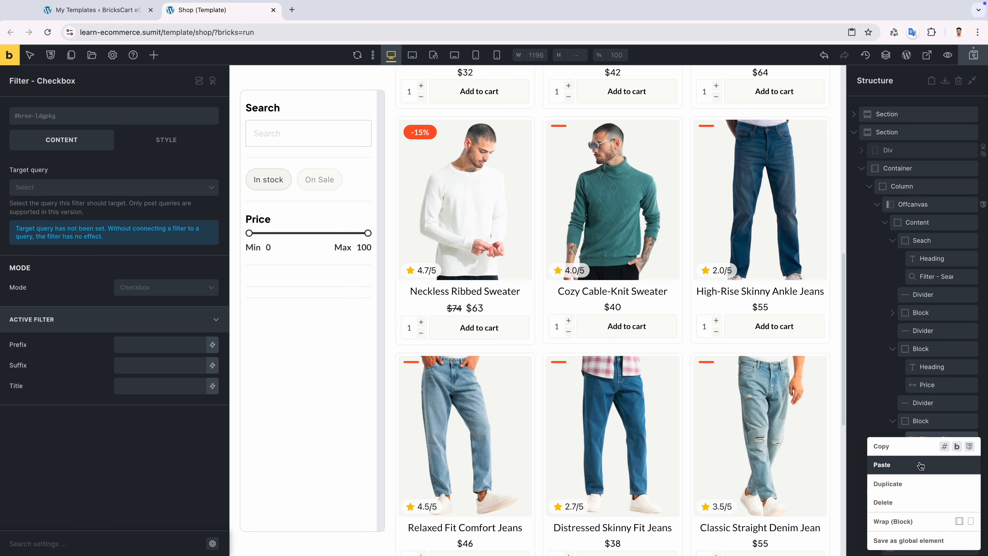
pyautogui.click(922, 462)
pyautogui.moveTo(922, 462); pyautogui.dragTo(921, 437)
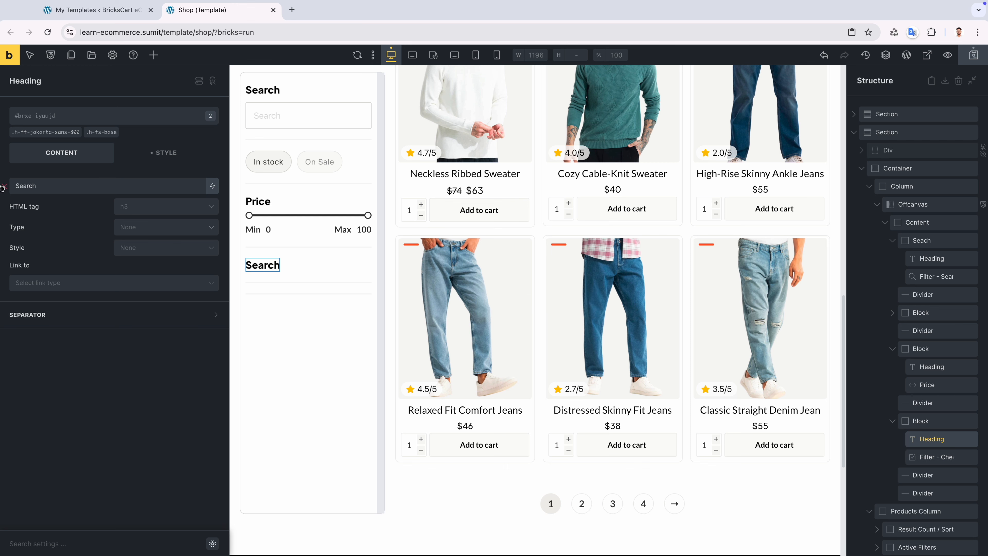
pyautogui.doubleClick(29, 186)
pyautogui.write('Color')
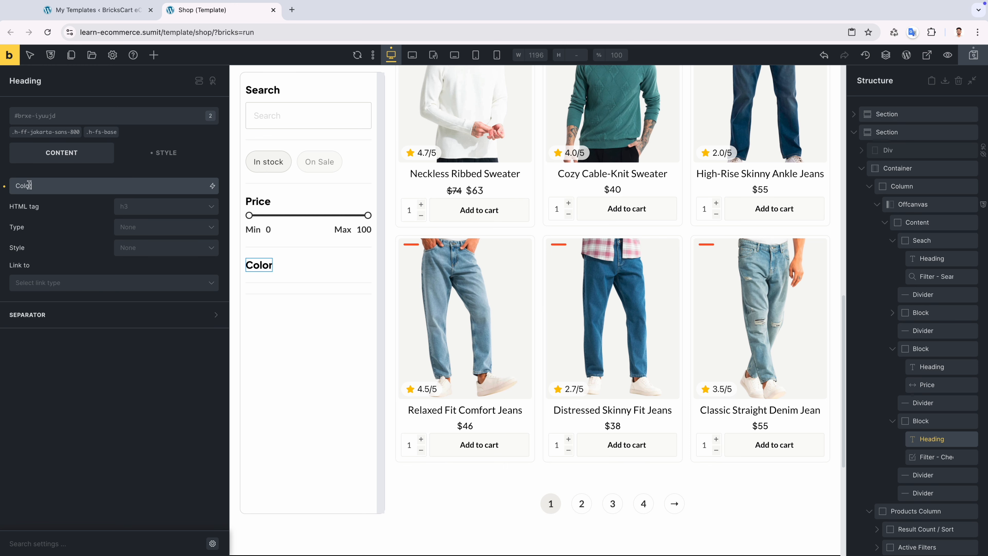
# Rename the block holding the checkbox filter as Color.
pyautogui.click(919, 454)
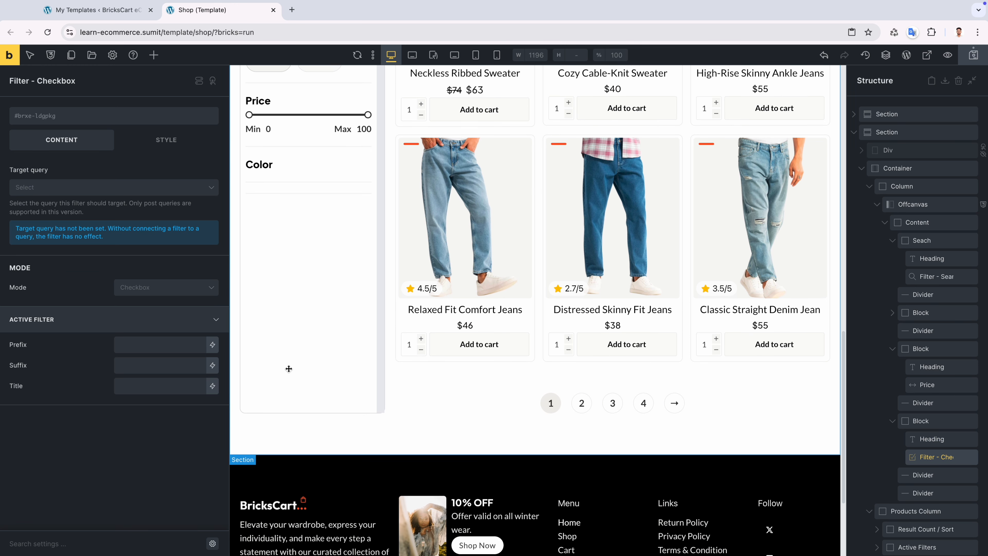
pyautogui.doubleClick(924, 452)
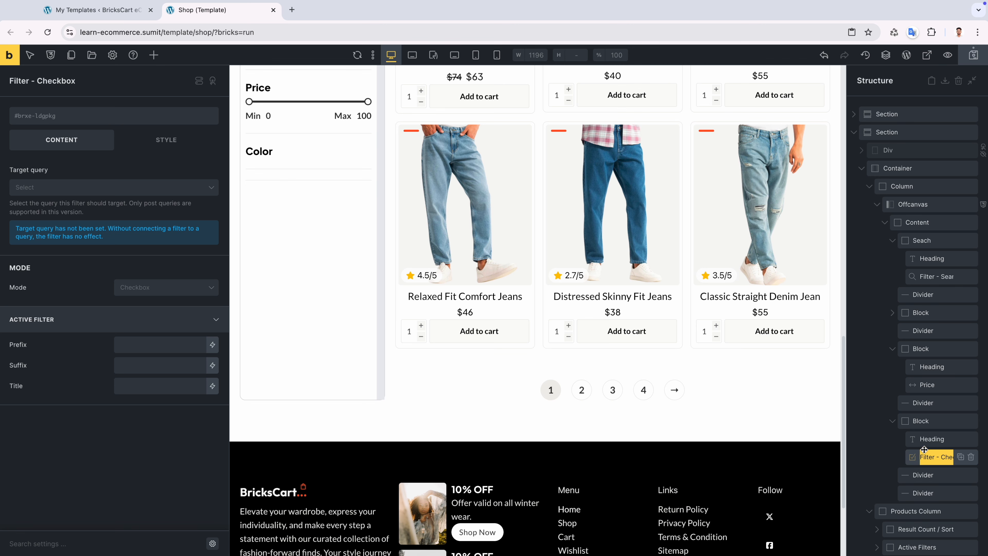
pyautogui.doubleClick(921, 421)
pyautogui.write('Color')
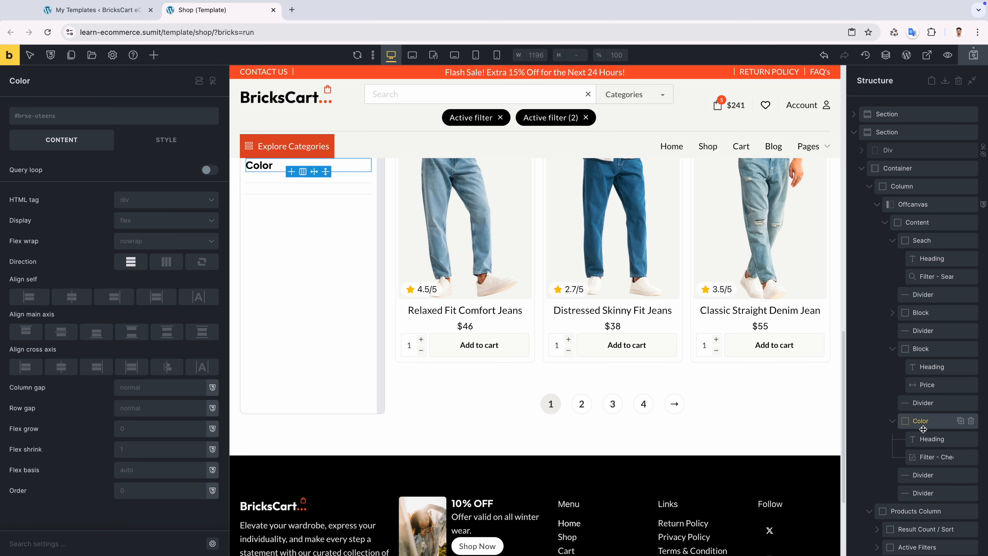
# Point the checkbox filter at the Shop Products query with the URL parameter _color.
pyautogui.click(930, 457)
pyautogui.click(125, 195)
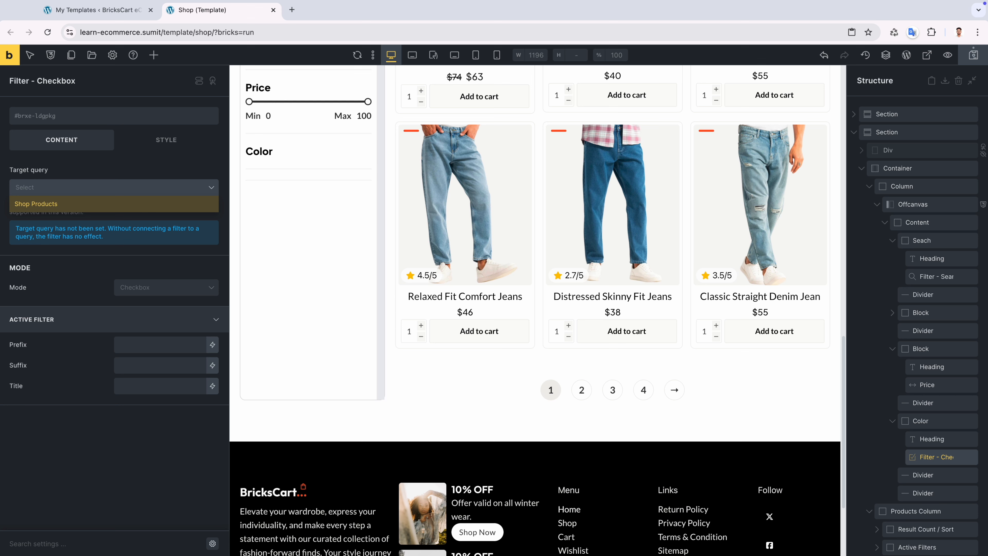
pyautogui.click(124, 204)
pyautogui.click(132, 235)
pyautogui.write('_color')
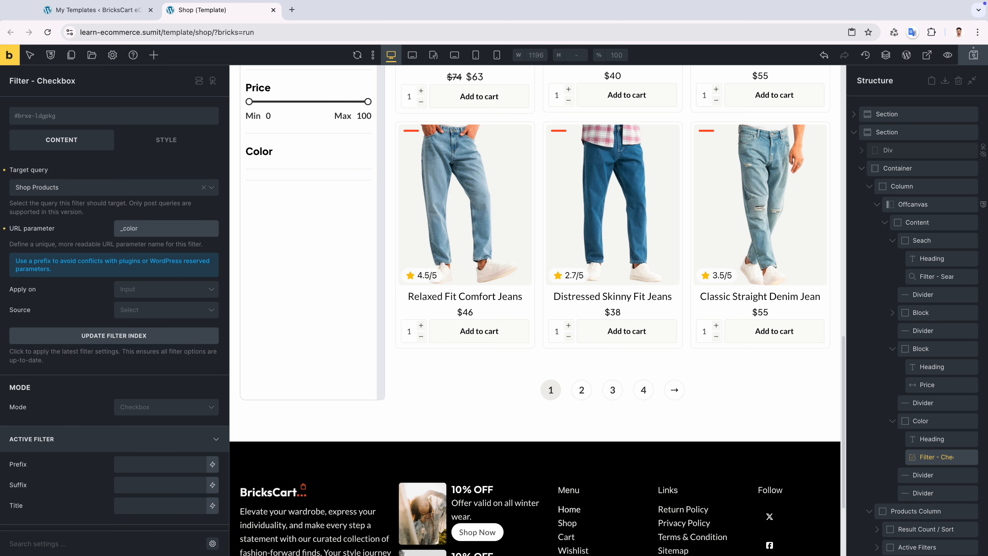
# Set the checkbox filter's source to the Product Color (Product) taxonomy and turn on Hide count.
pyautogui.click(130, 306)
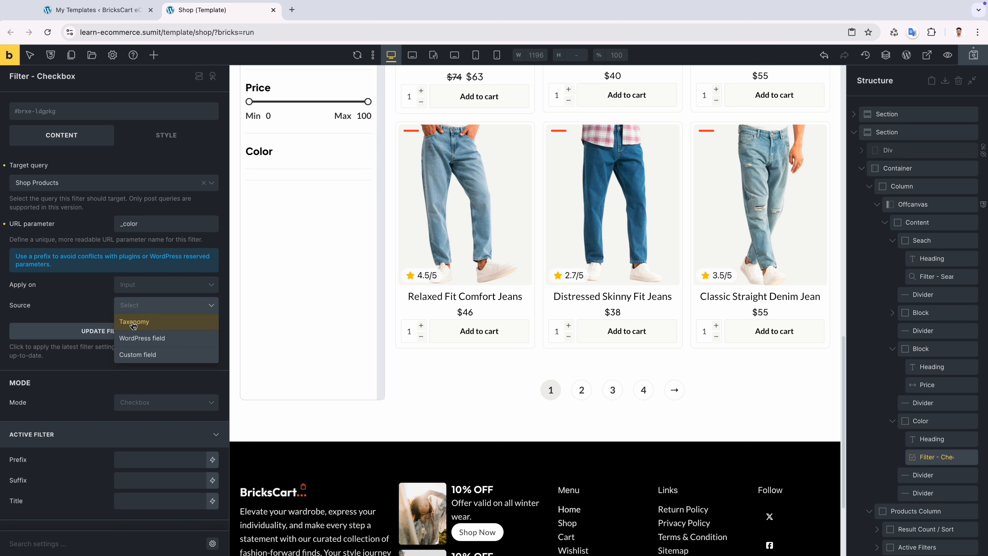
pyautogui.click(136, 322)
pyautogui.scroll(-3, 125, 250)
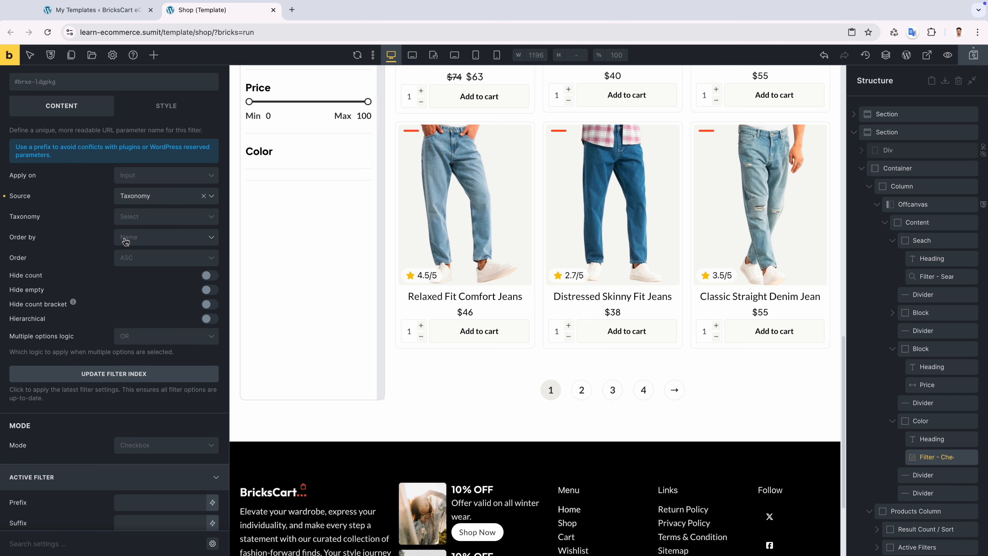
pyautogui.click(129, 220)
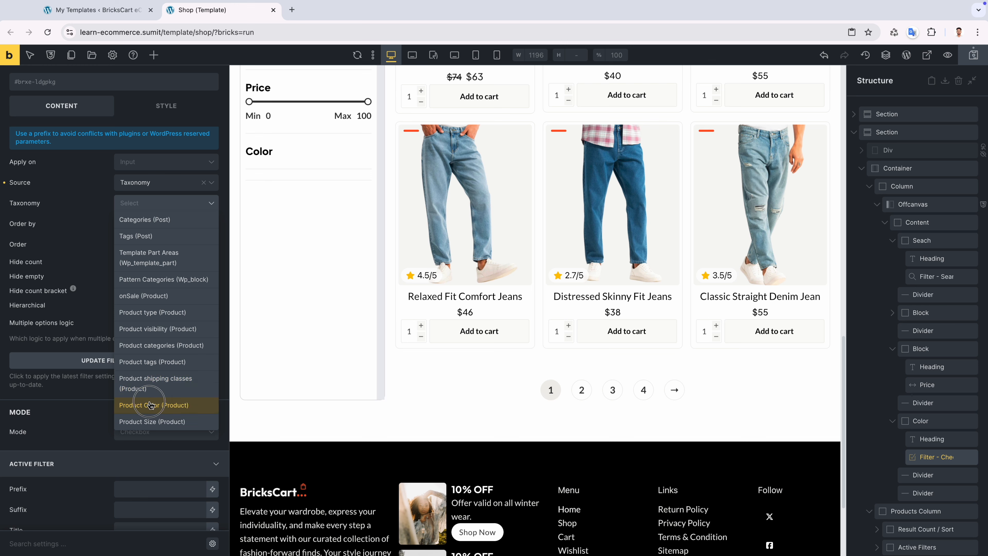
pyautogui.click(134, 403)
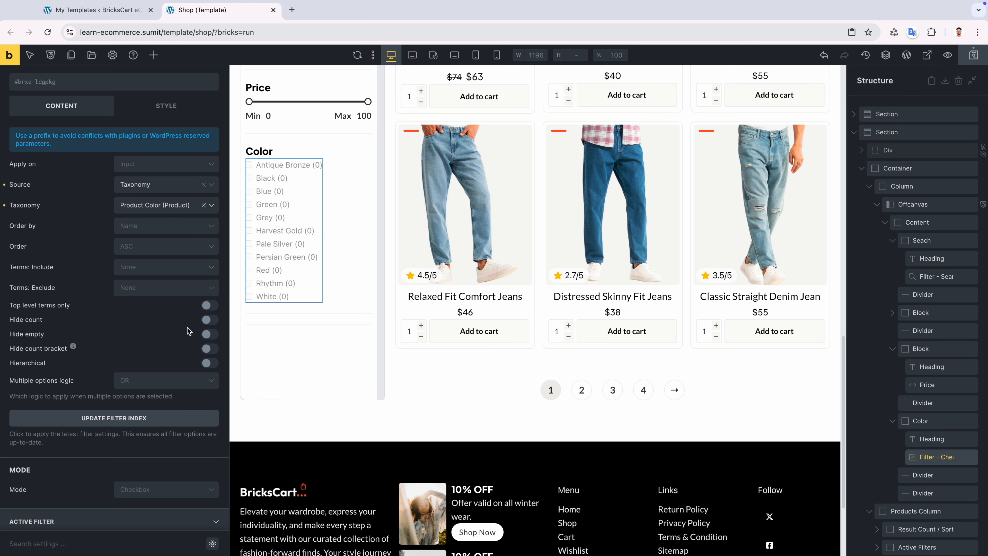
pyautogui.scroll(-1, 135, 335)
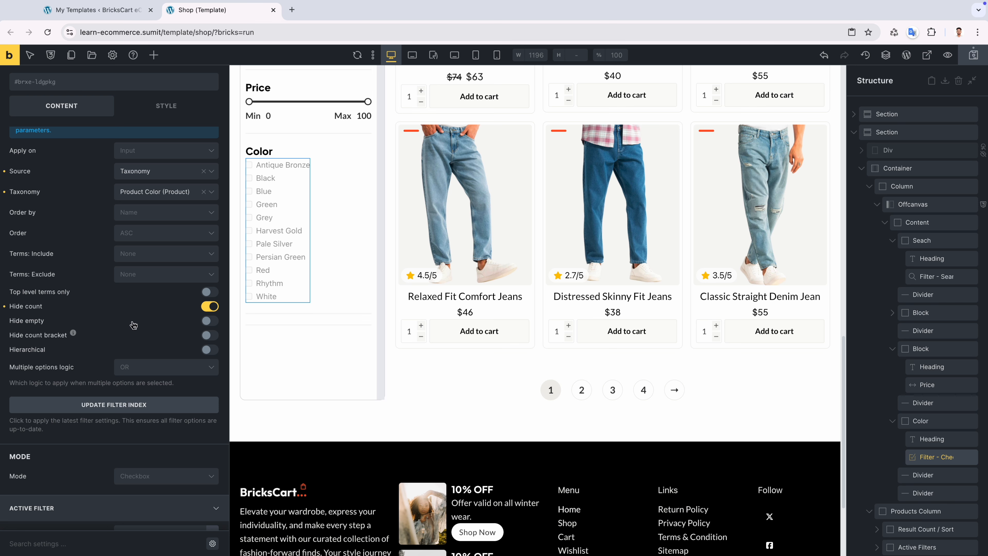
# Switch the color filter's mode to Button and turn on Circle for the buttons.
pyautogui.scroll(-4, 134, 325)
pyautogui.click(148, 407)
pyautogui.click(141, 431)
pyautogui.scroll(-4, 95, 422)
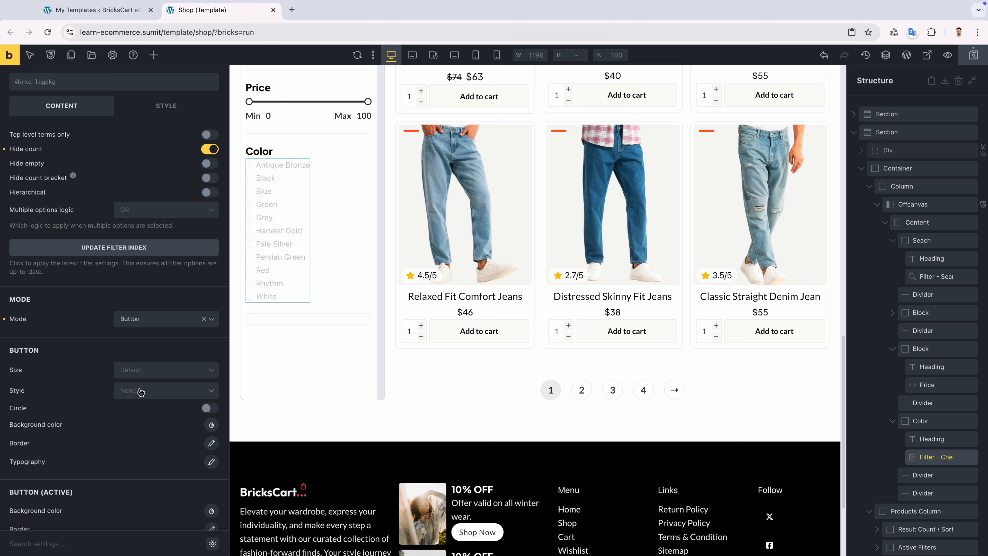
pyautogui.scroll(-1, 93, 391)
pyautogui.click(210, 401)
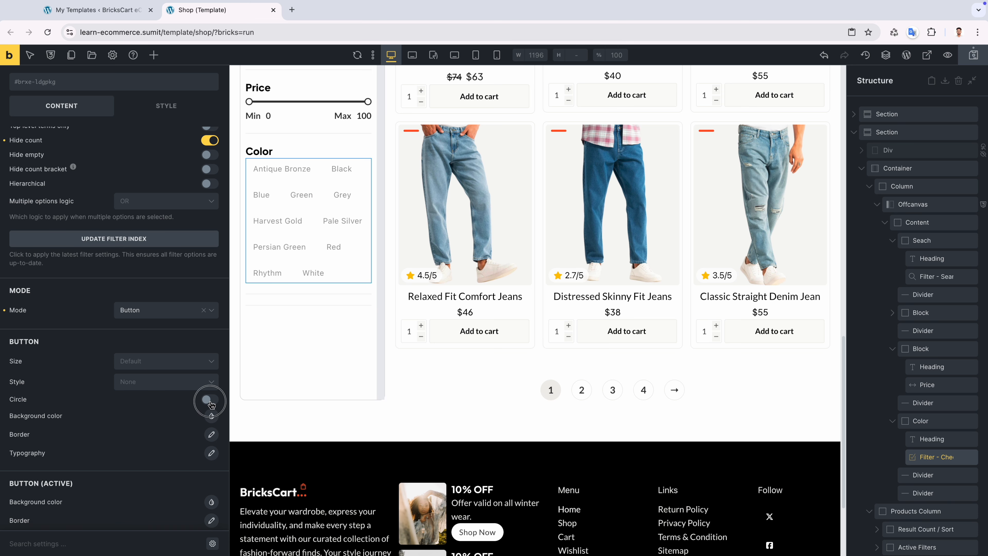
# Set the color filter's default button background color to var(--bc-light-beige).
pyautogui.scroll(-3, 132, 401)
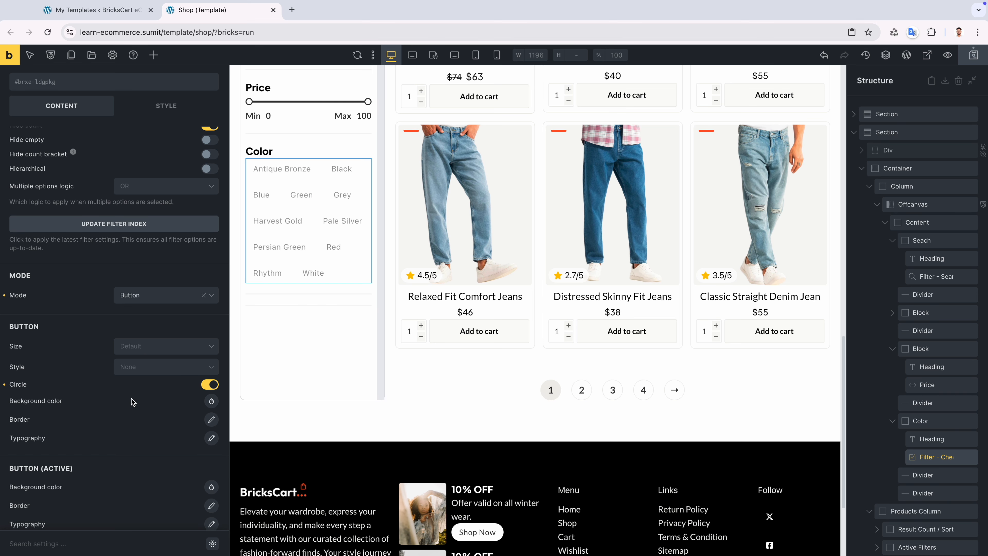
pyautogui.click(212, 356)
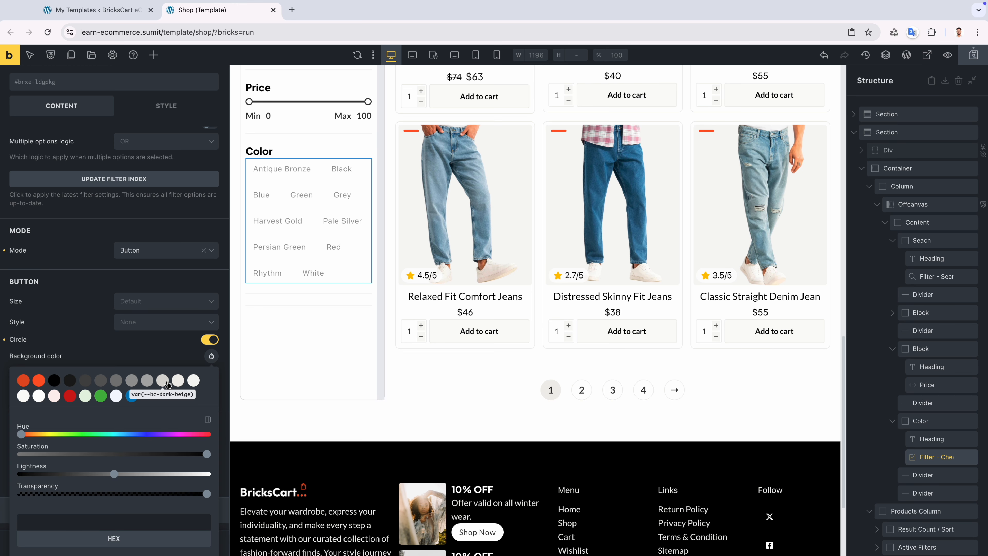
pyautogui.click(193, 383)
pyautogui.click(171, 357)
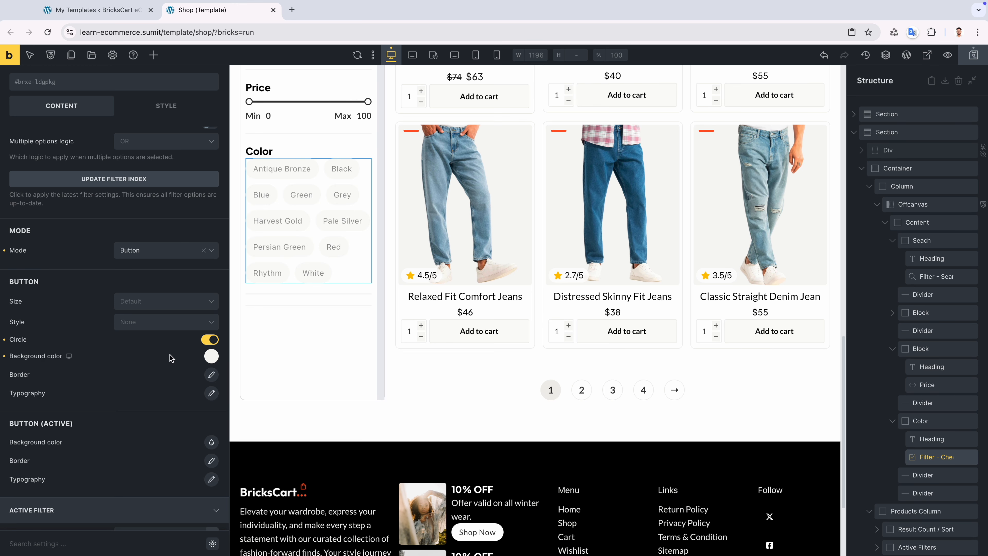
pyautogui.click(5, 357)
pyautogui.click(211, 357)
pyautogui.click(193, 380)
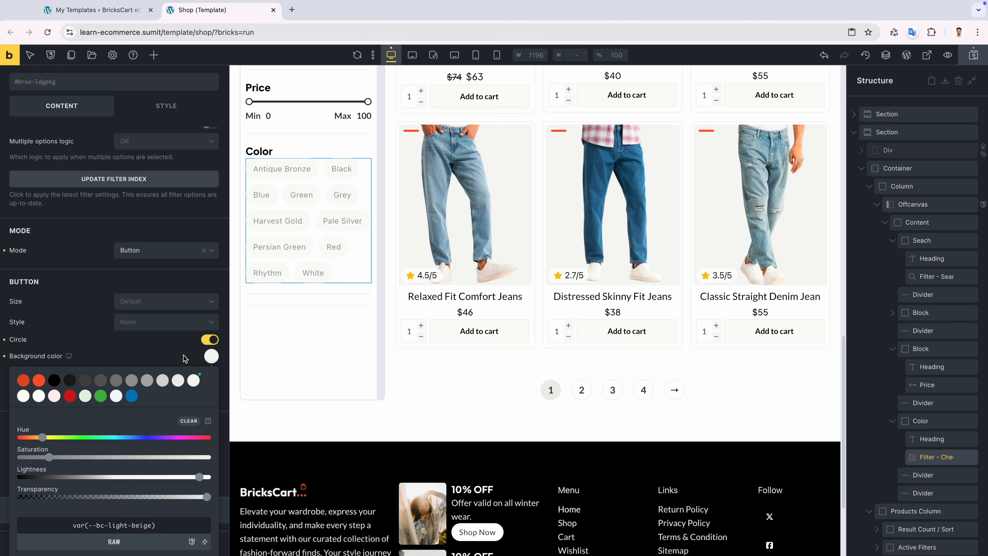
pyautogui.click(183, 356)
pyautogui.scroll(-1, 181, 364)
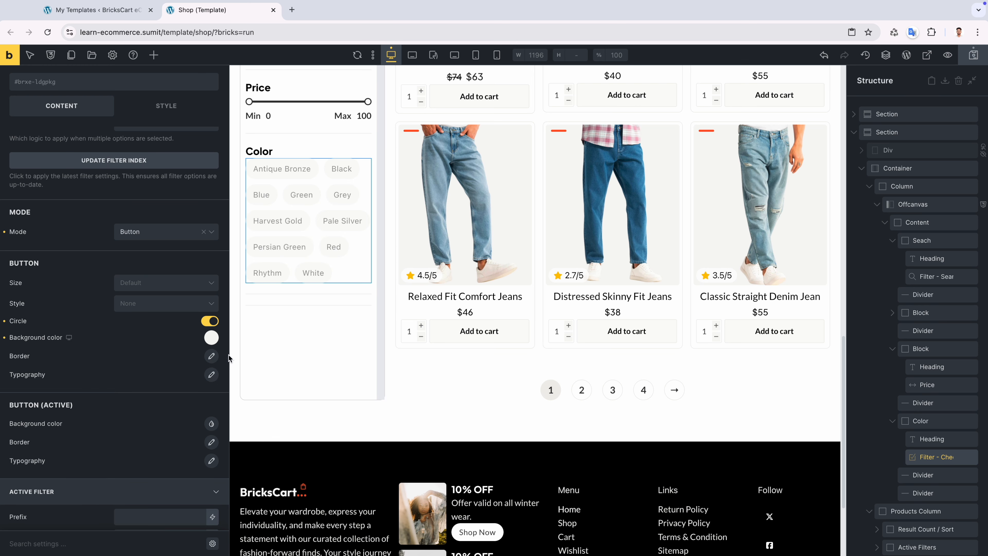
# Assign the global class lato-400 to the color filter.
pyautogui.rightClick(283, 331)
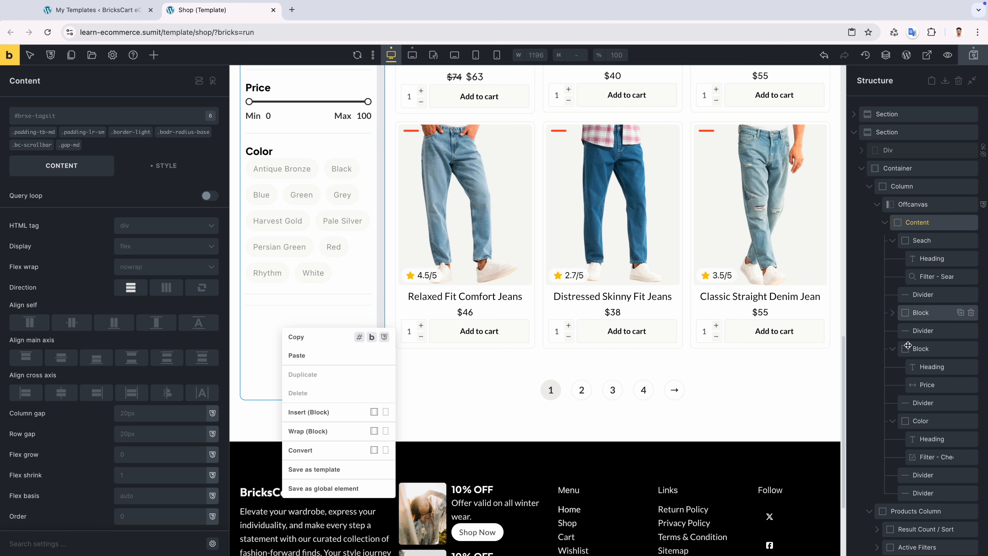
pyautogui.click(934, 457)
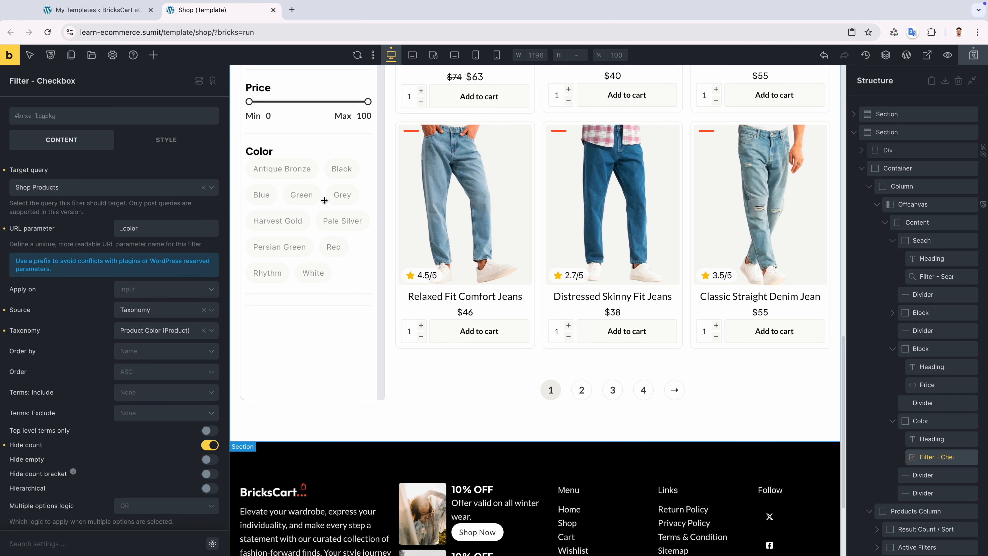
pyautogui.click(82, 117)
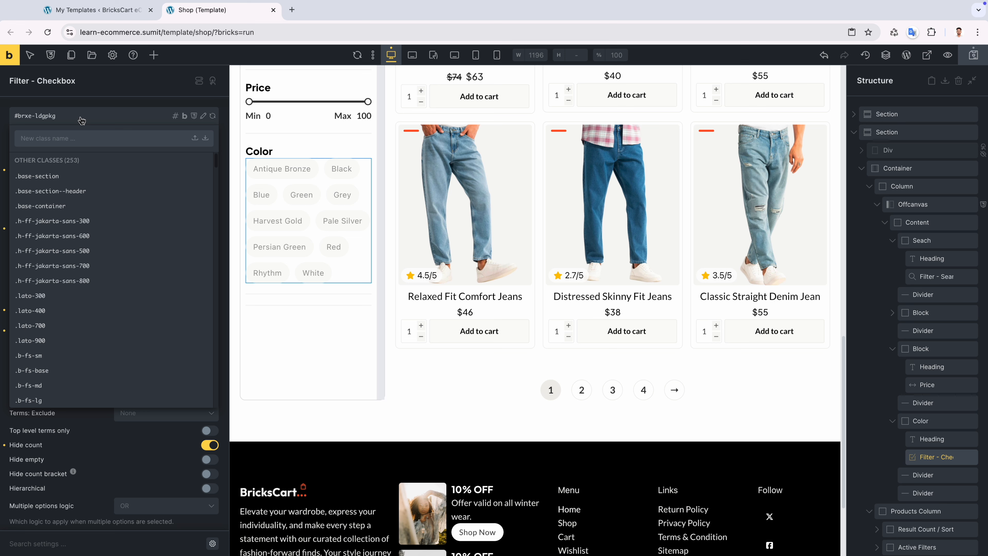
pyautogui.write('lato')
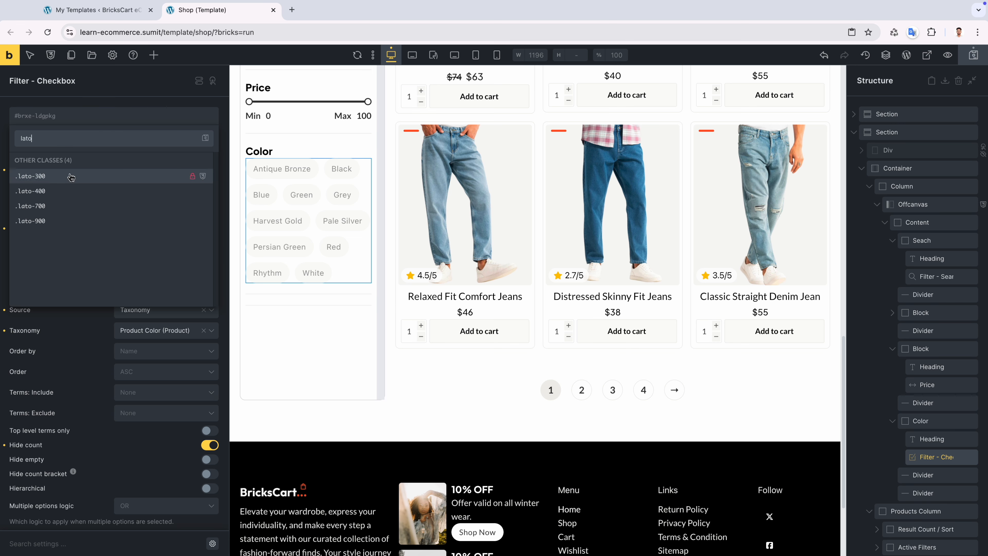
pyautogui.click(72, 190)
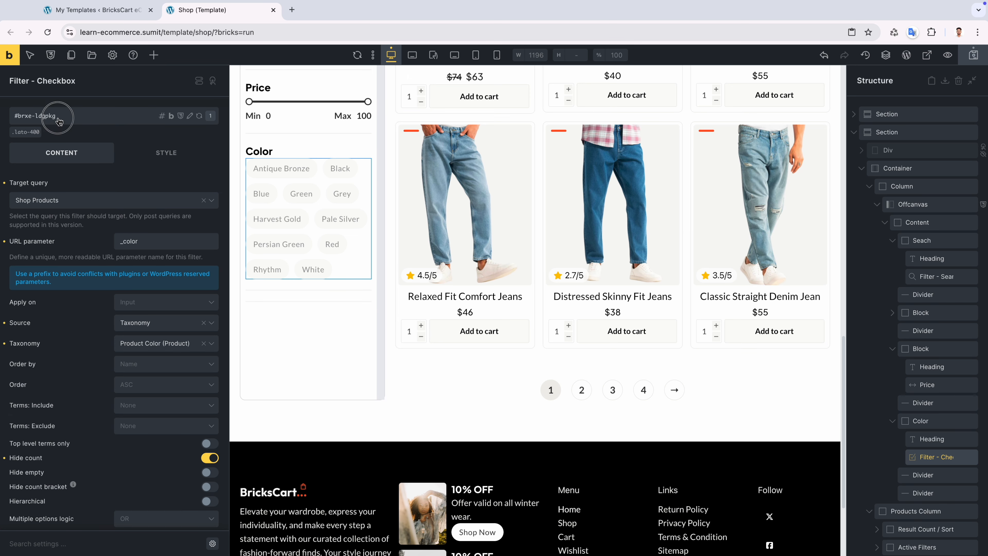
# Assign the global class b-fs-base to the color filter.
pyautogui.click(58, 115)
pyautogui.write('base')
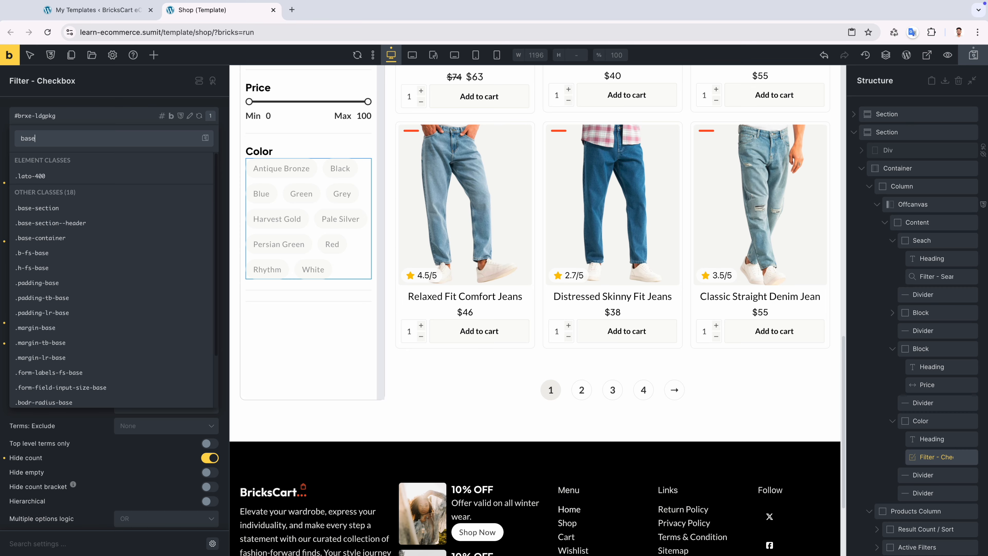
pyautogui.click(62, 253)
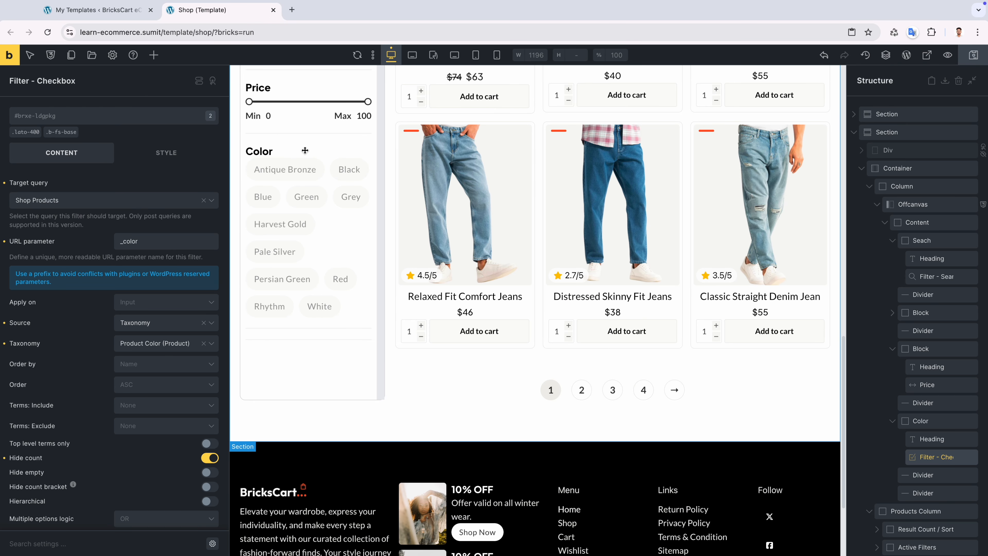
# Assign the global class gap-sm to the Color block that holds the heading and checkbox filter.
pyautogui.click(304, 160)
pyautogui.click(70, 116)
pyautogui.write('gap')
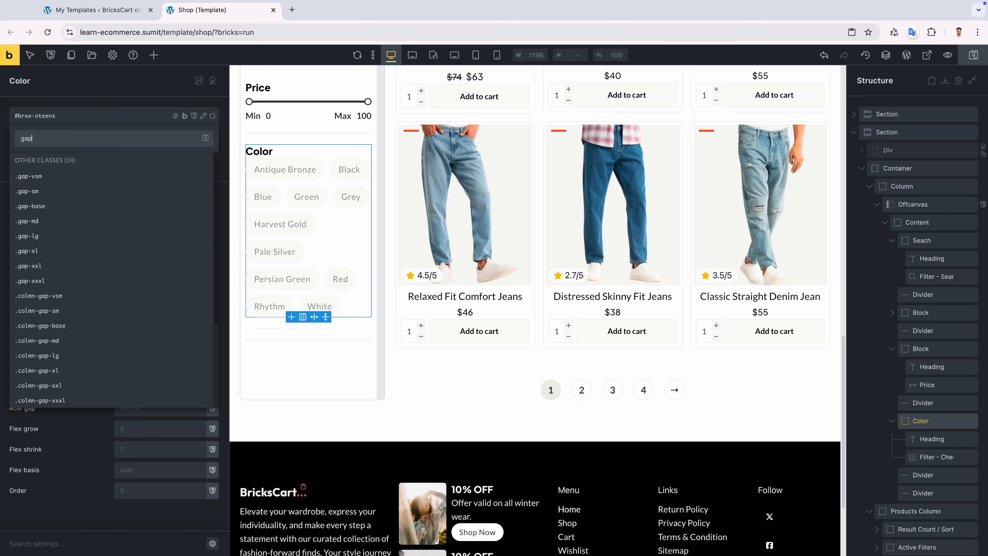
pyautogui.click(72, 191)
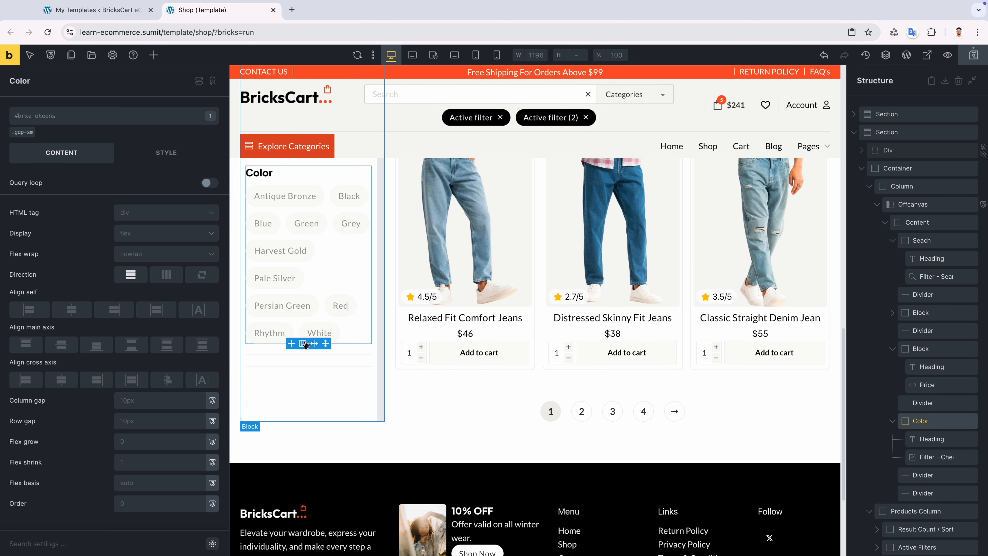
# Open the installed themes page in the WordPress admin.
pyautogui.click(97, 10)
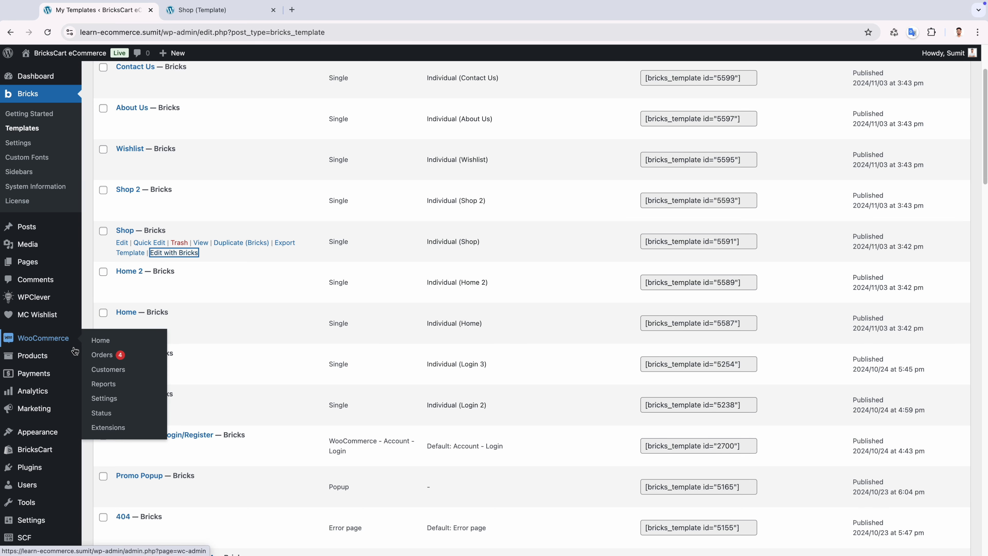
pyautogui.moveTo(70, 438)
pyautogui.click(103, 434)
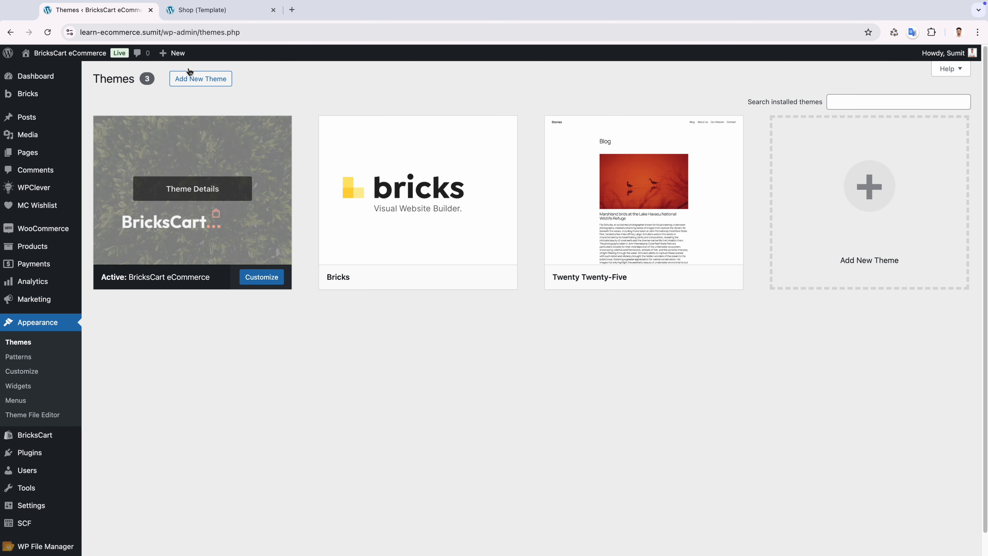
# Reload the live shop page and check how the color filter's buttons are displayed in the sidebar.
pyautogui.click(209, 16)
pyautogui.hotkey('ctrl', 'Right')
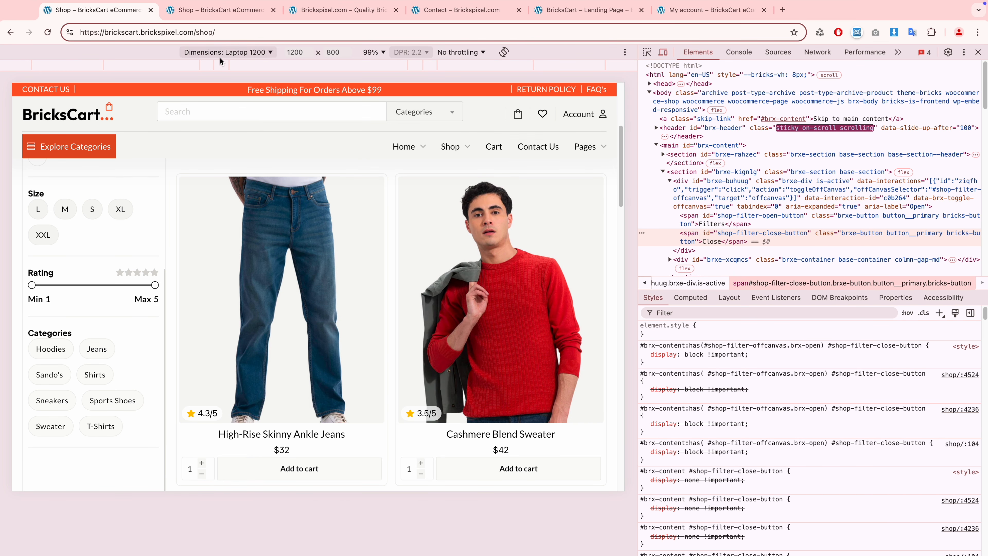
pyautogui.click(223, 11)
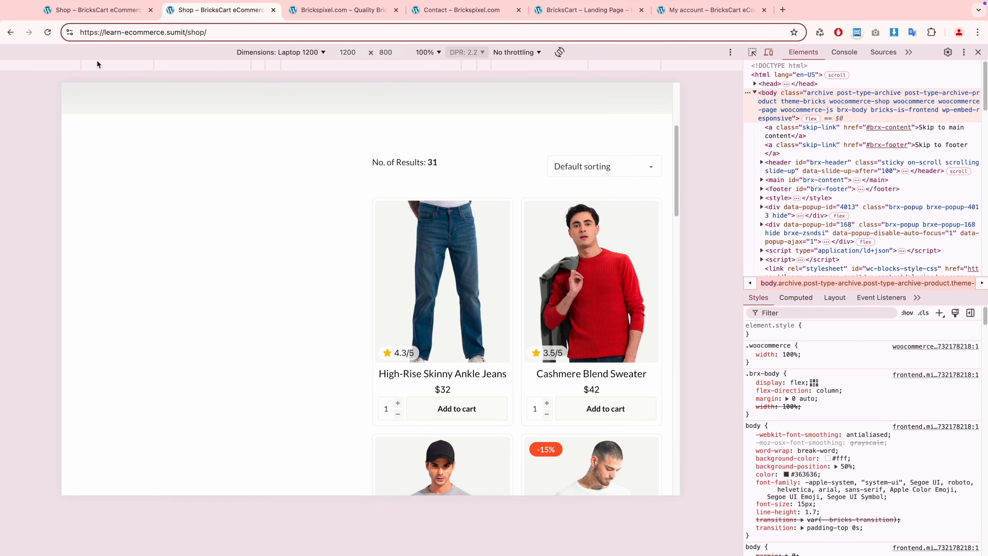
pyautogui.click(47, 32)
pyautogui.scroll(-6, 448, 302)
pyautogui.scroll(-3, 351, 317)
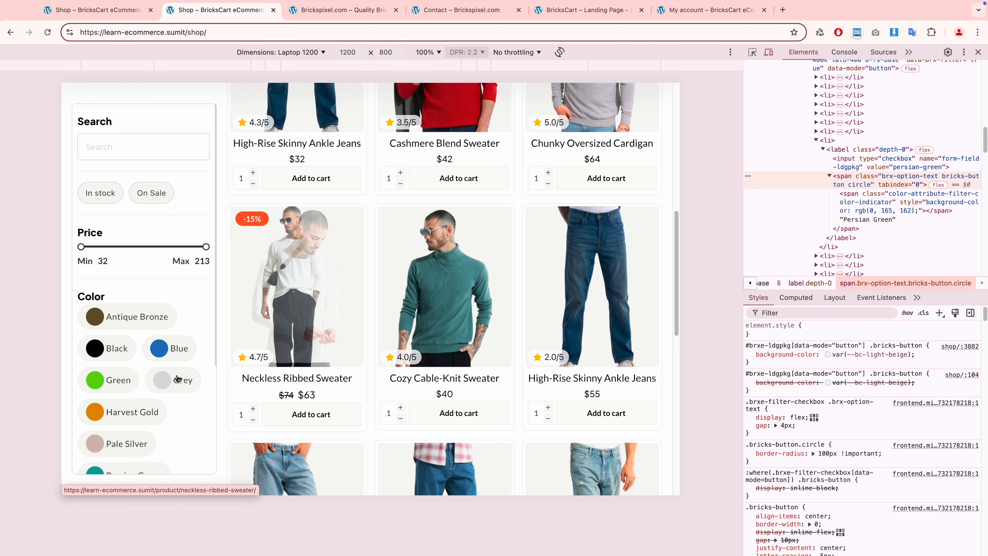
pyautogui.scroll(-2, 129, 343)
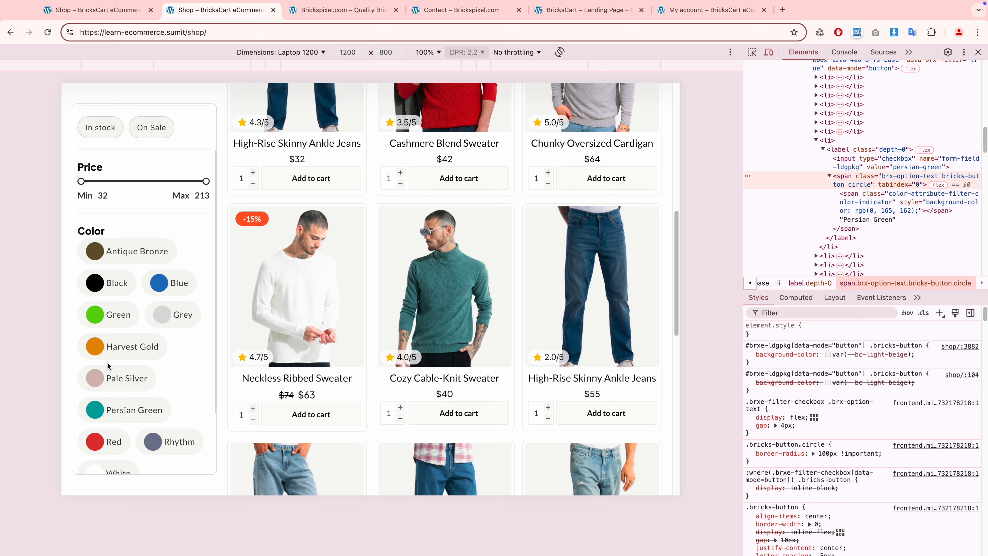
pyautogui.scroll(-1, 125, 347)
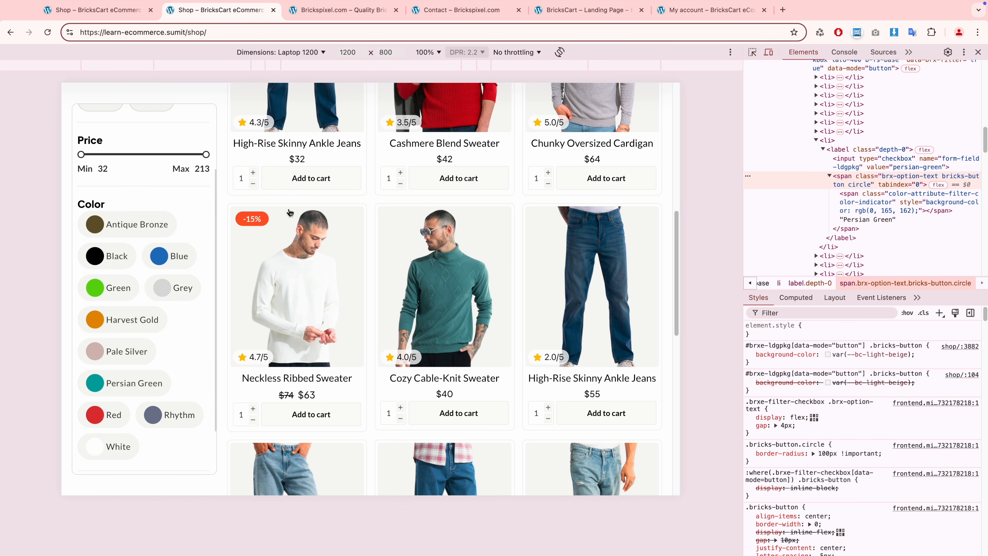
pyautogui.scroll(-2, 140, 319)
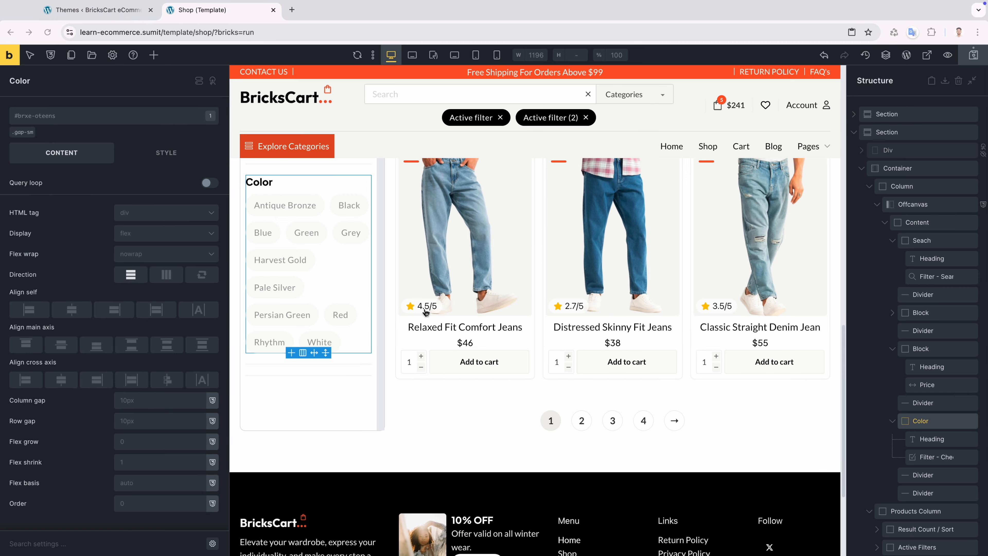
# Set the color filter's button typography to font size 0 and letter spacing 0.
pyautogui.click(305, 280)
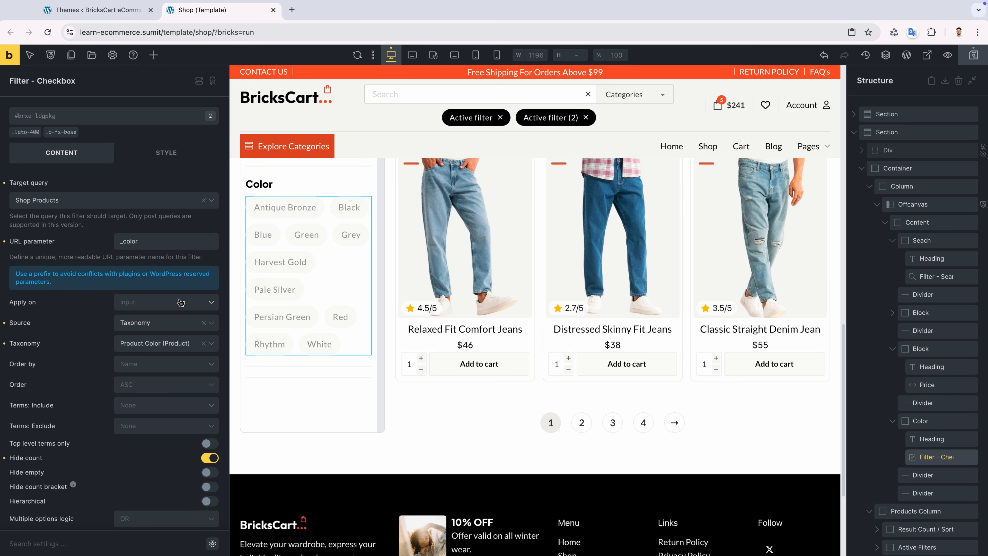
pyautogui.scroll(-8, 156, 319)
pyautogui.click(212, 444)
pyautogui.scroll(-3, 145, 415)
pyautogui.scroll(-3, 143, 414)
pyautogui.click(184, 288)
pyautogui.write('0')
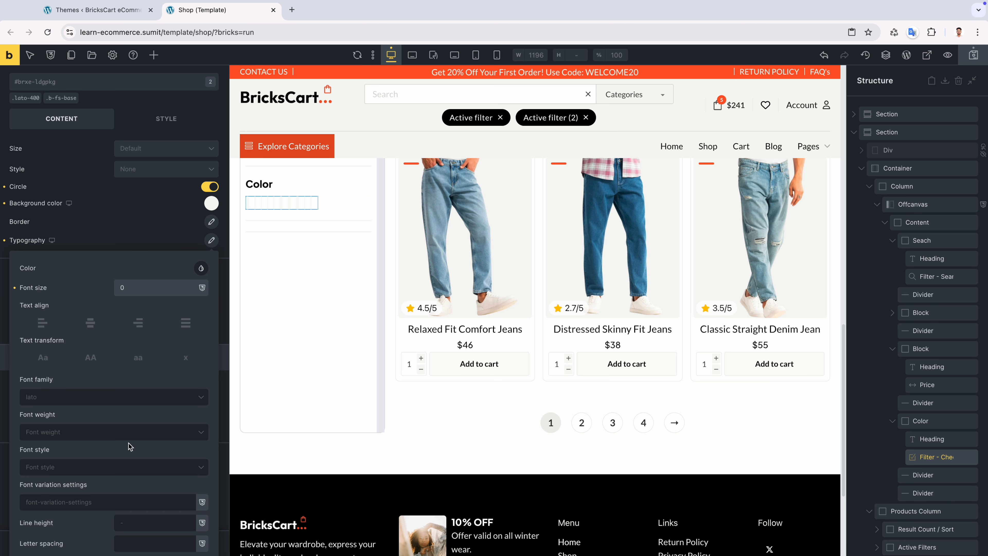
pyautogui.scroll(-1, 130, 446)
pyautogui.click(138, 531)
pyautogui.write('0')
pyautogui.scroll(-3, 137, 492)
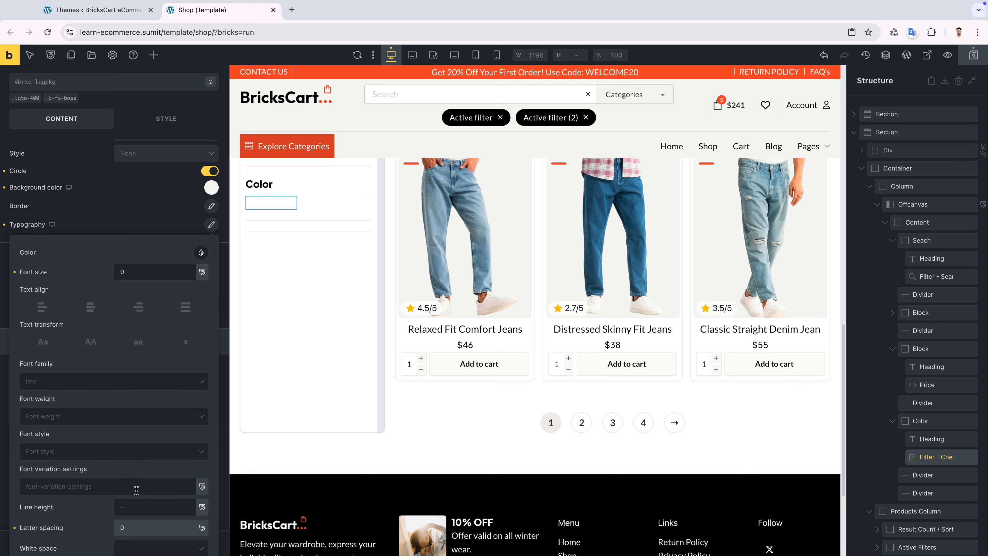
pyautogui.scroll(8, 135, 178)
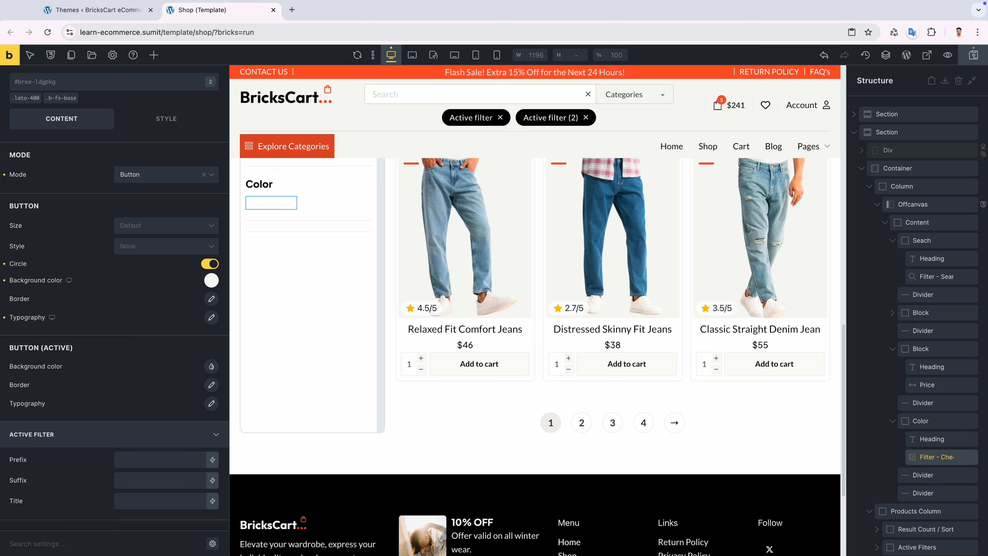
# Paste the prepared custom CSS into the color filter, including the red Ionicons "\f406" marker for disabled options.
pyautogui.click(165, 120)
pyautogui.click(156, 345)
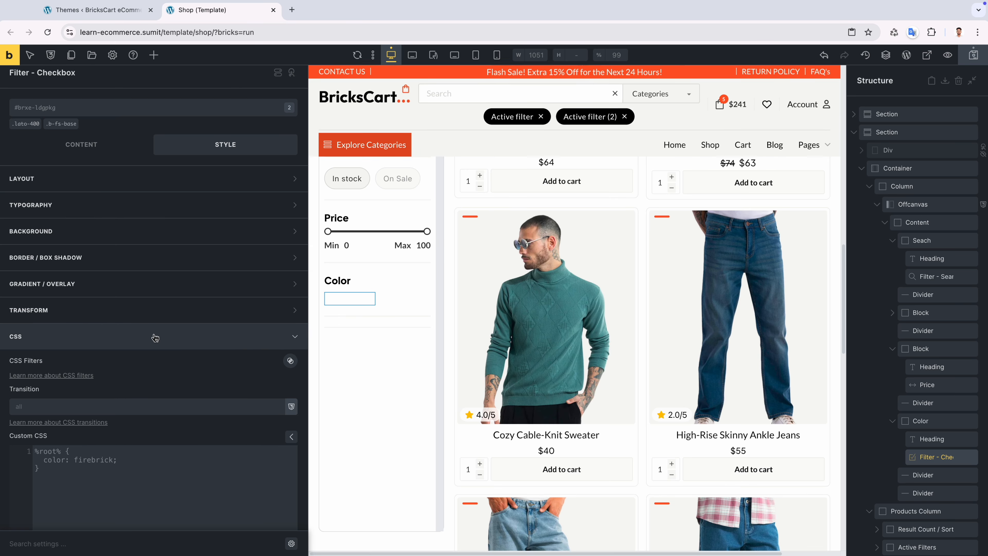
pyautogui.click(146, 390)
pyautogui.hotkey('ctrl', 'v')
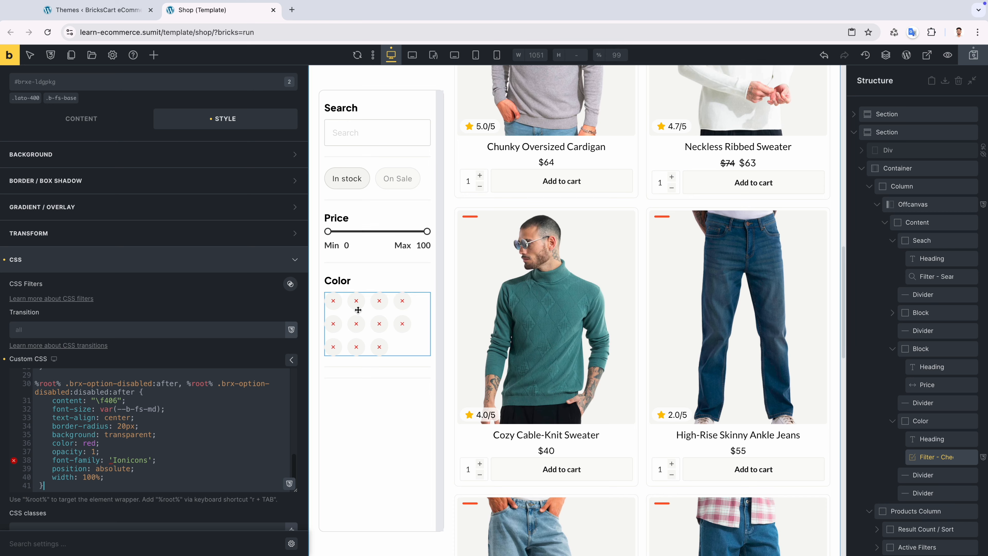
pyautogui.scroll(4, 117, 233)
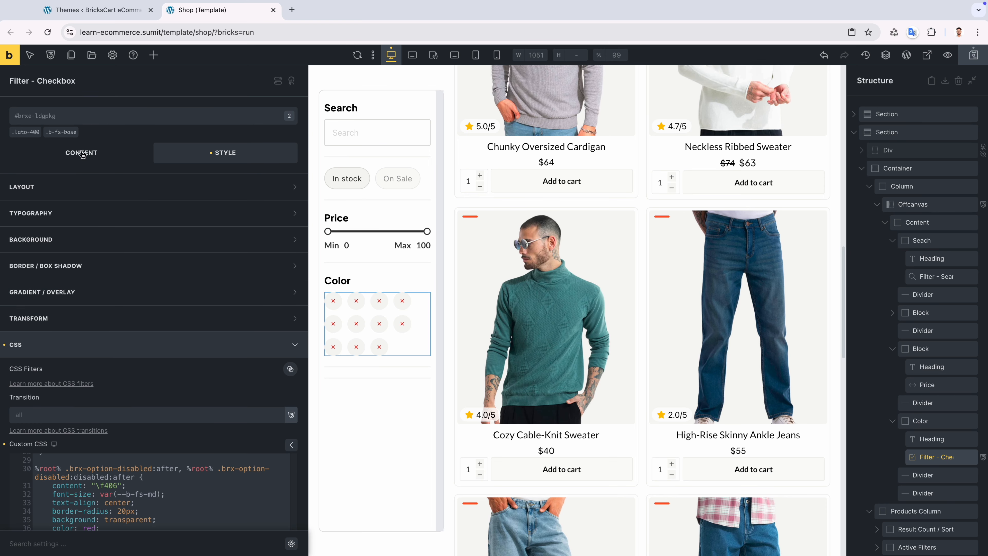
# Save the shop template and reload the live shop page to check the color swatches.
pyautogui.click(83, 153)
pyautogui.press('super+s')
pyautogui.hotkey('ctrl', 'Right')
pyautogui.click(50, 34)
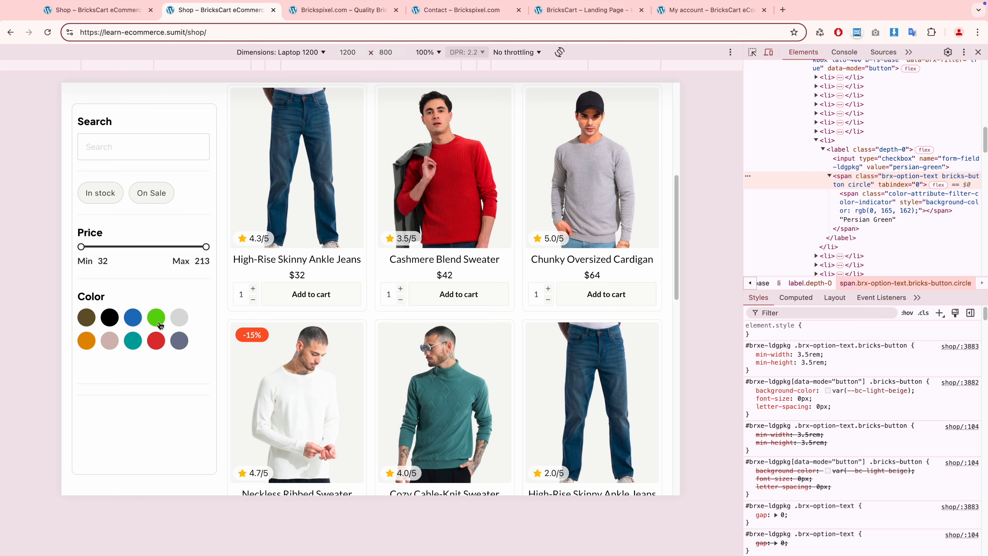
pyautogui.scroll(1, 409, 315)
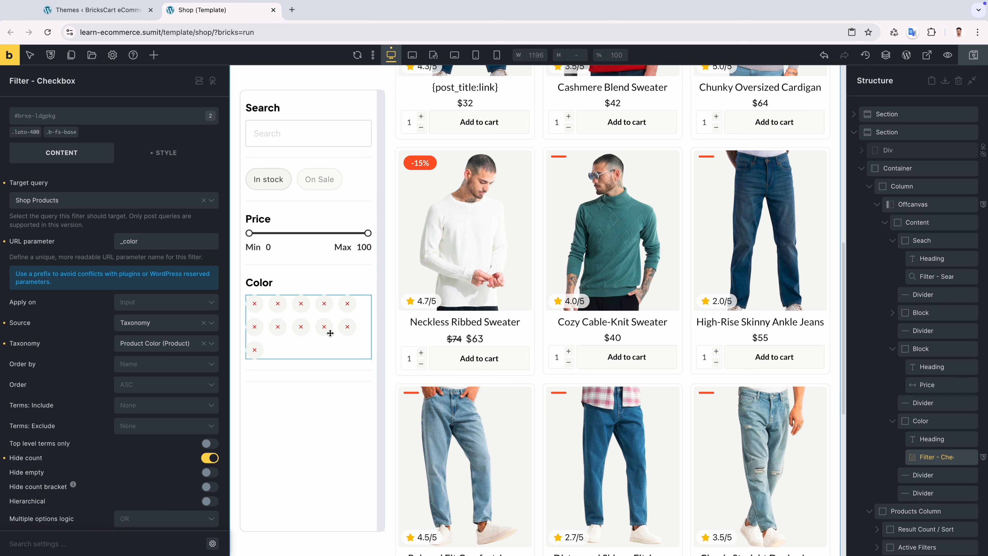
# Duplicate the Color block, place the copy between the last two dividers and rename it Size.
pyautogui.click(924, 422)
pyautogui.click(964, 421)
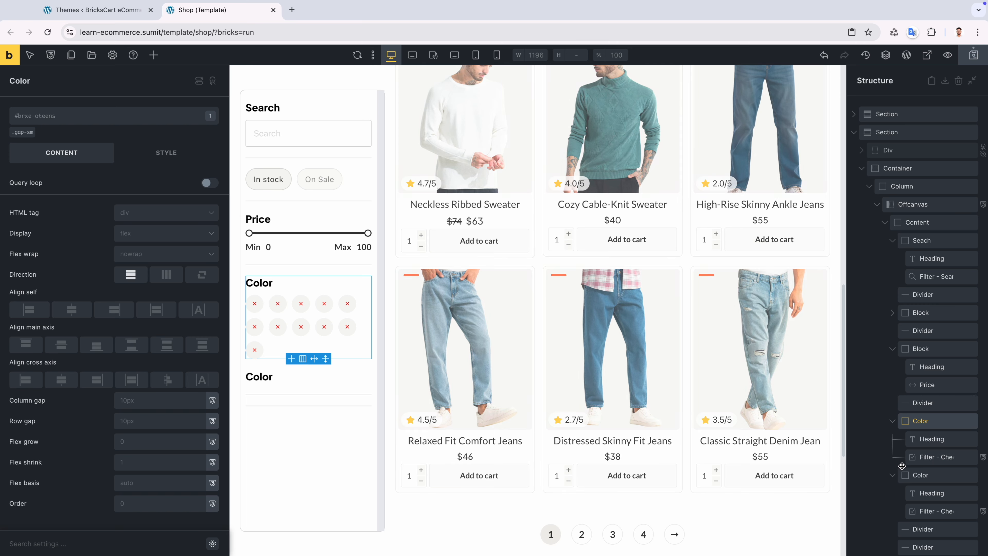
pyautogui.moveTo(907, 496)
pyautogui.mouseDown()
pyautogui.moveTo(908, 473)
pyautogui.moveTo(916, 492)
pyautogui.mouseUp()
pyautogui.write('Size')
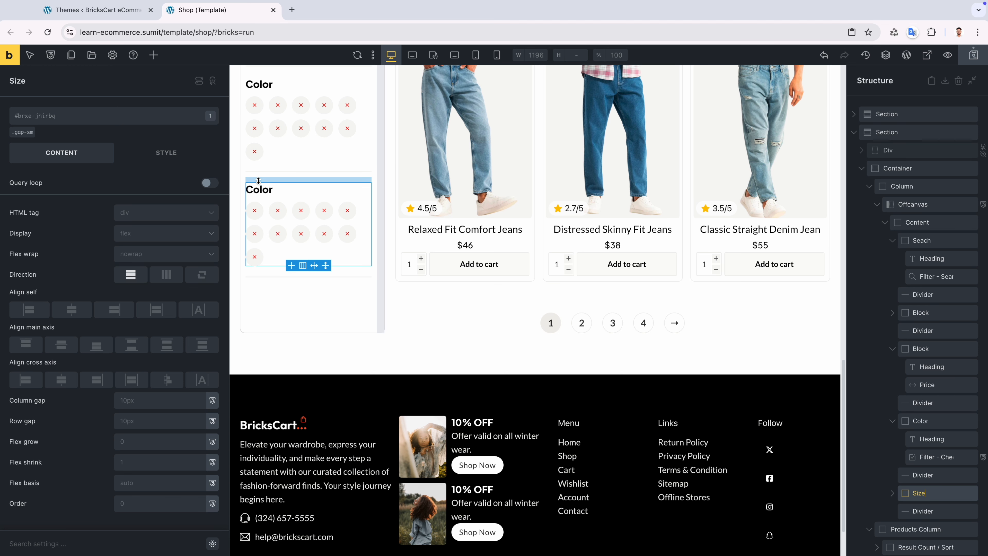
# Change the heading text in the duplicated block to Size.
pyautogui.click(259, 189)
pyautogui.click(37, 183)
pyautogui.write('Size')
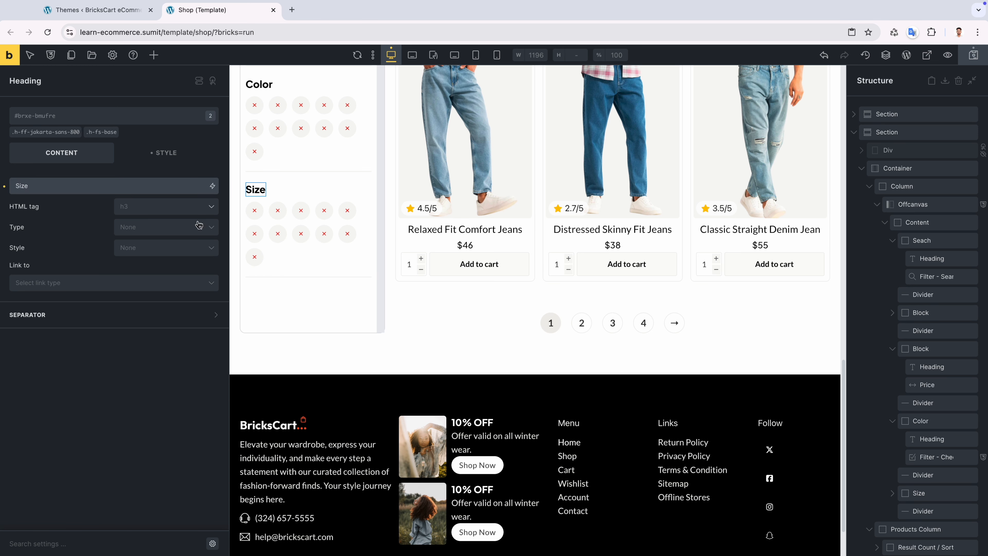
# Set the size filter's URL parameter to _size and its taxonomy to Product Size (Product).
pyautogui.click(260, 229)
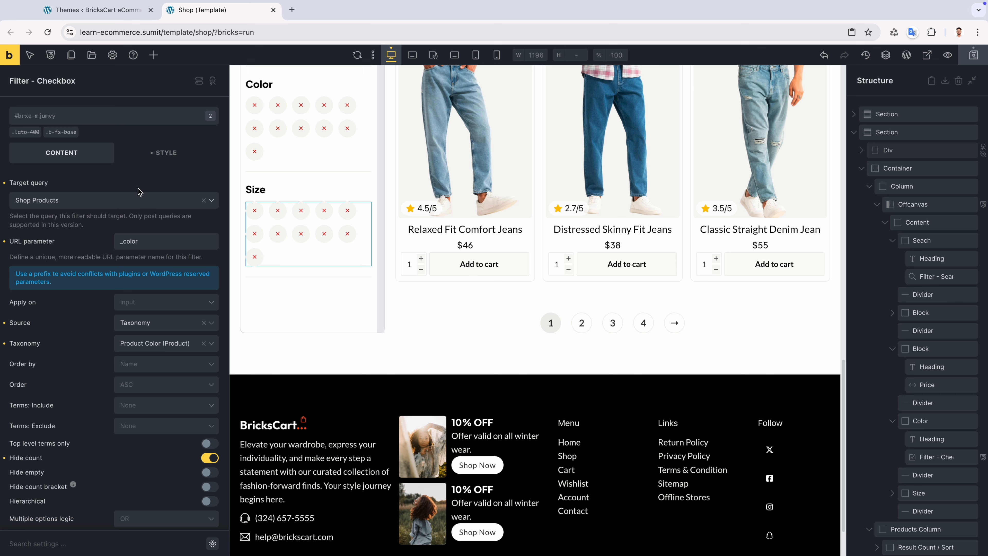
pyautogui.doubleClick(139, 241)
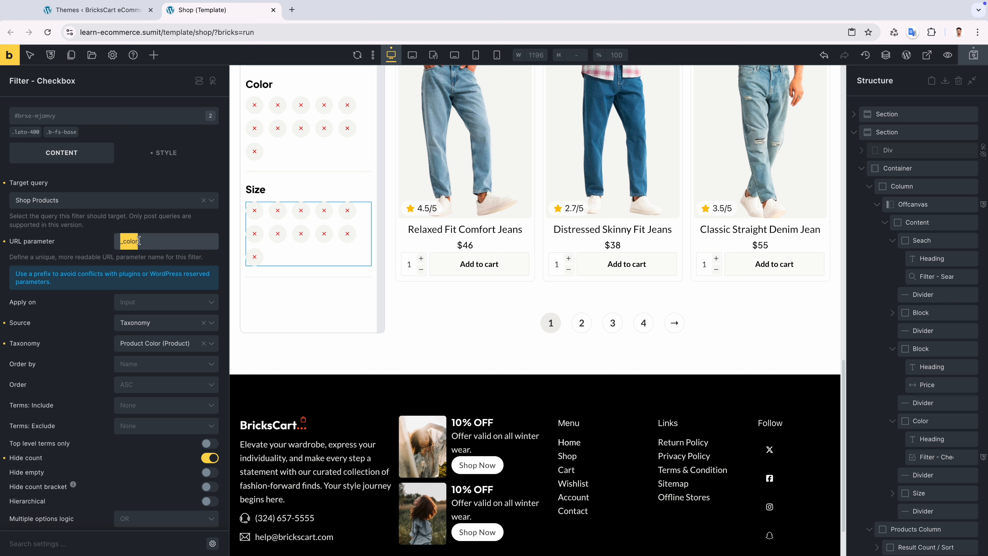
pyautogui.write('Size')
pyautogui.press('BackSpace')
pyautogui.press('BackSpace')
pyautogui.write('_size')
pyautogui.click(163, 344)
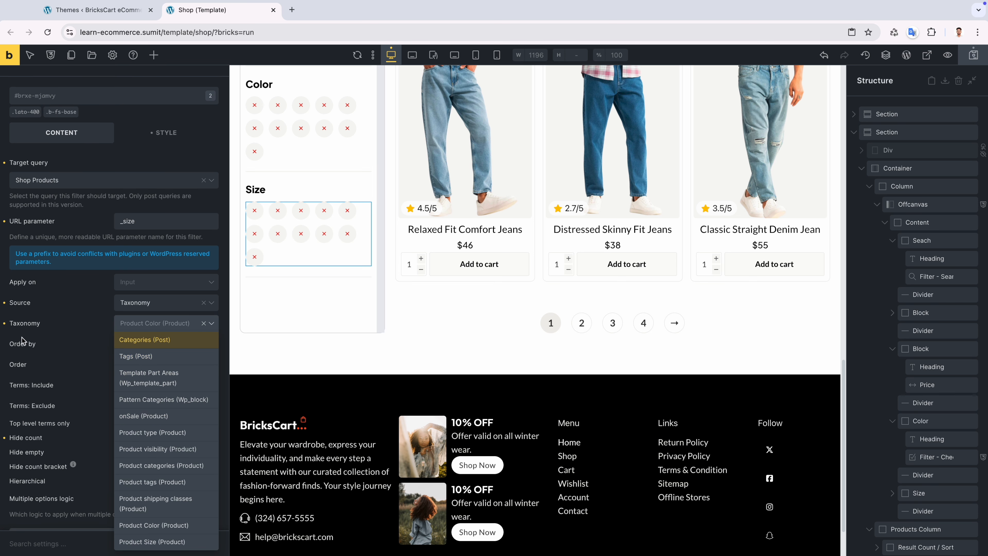
pyautogui.scroll(-3, 22, 341)
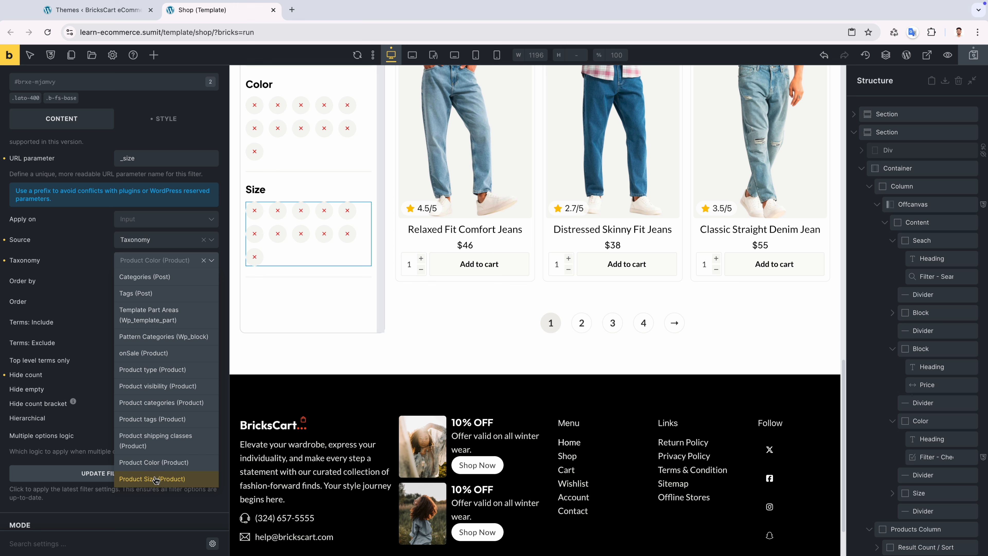
pyautogui.click(156, 479)
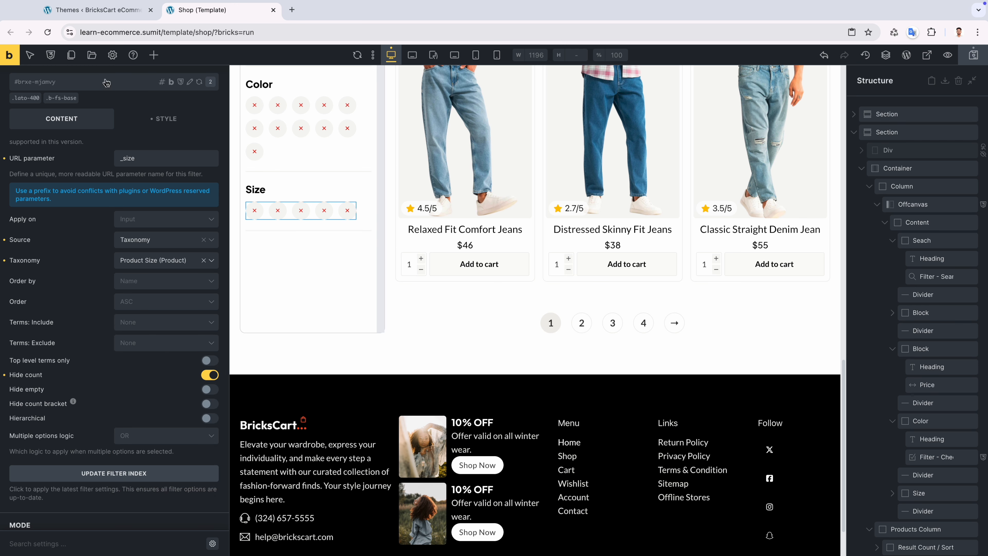
# Review the Color and Size entries on the product attributes page in the WordPress admin.
pyautogui.click(97, 9)
pyautogui.moveTo(46, 247)
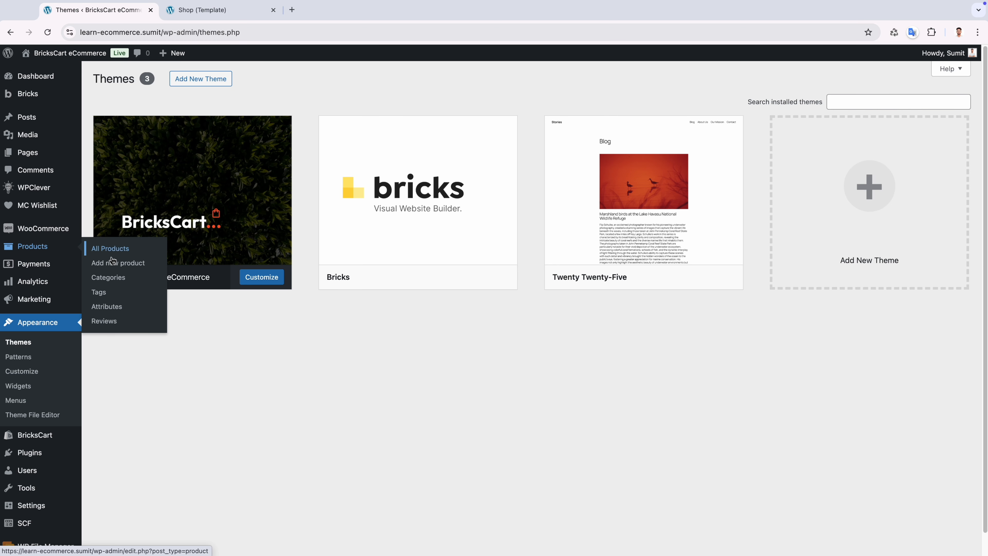
pyautogui.click(108, 307)
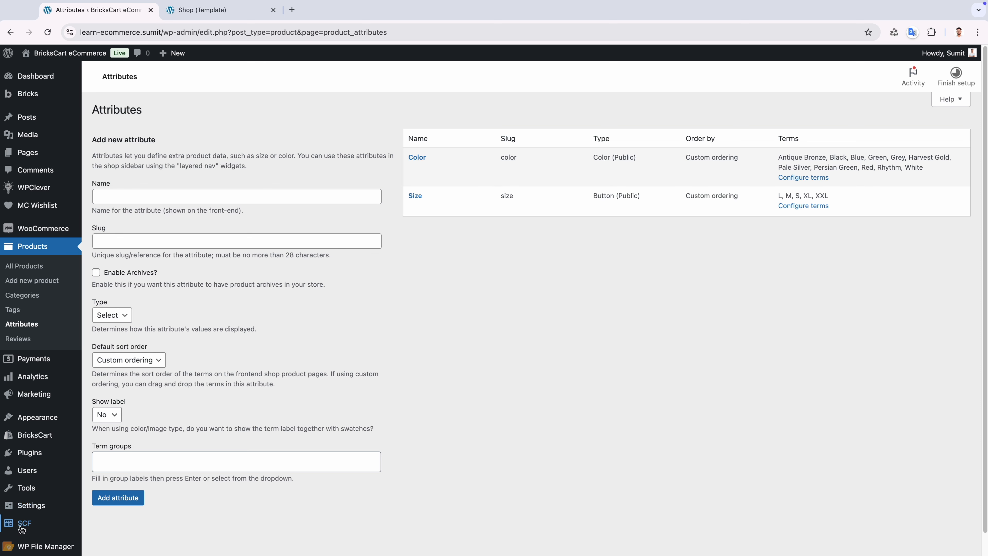
pyautogui.click(209, 17)
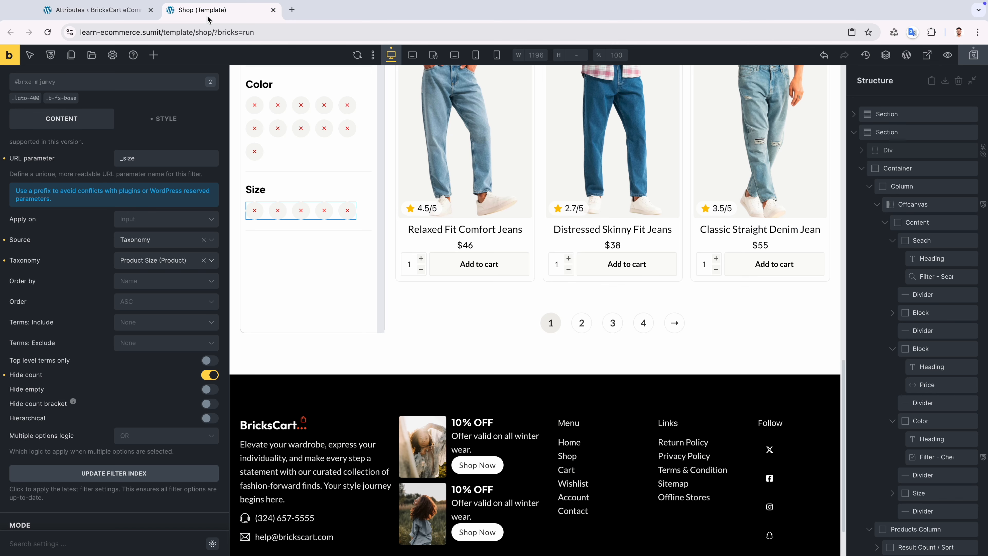
# Delete the custom CSS copied over from the color filter in the size filter's style settings.
pyautogui.scroll(-1, 146, 377)
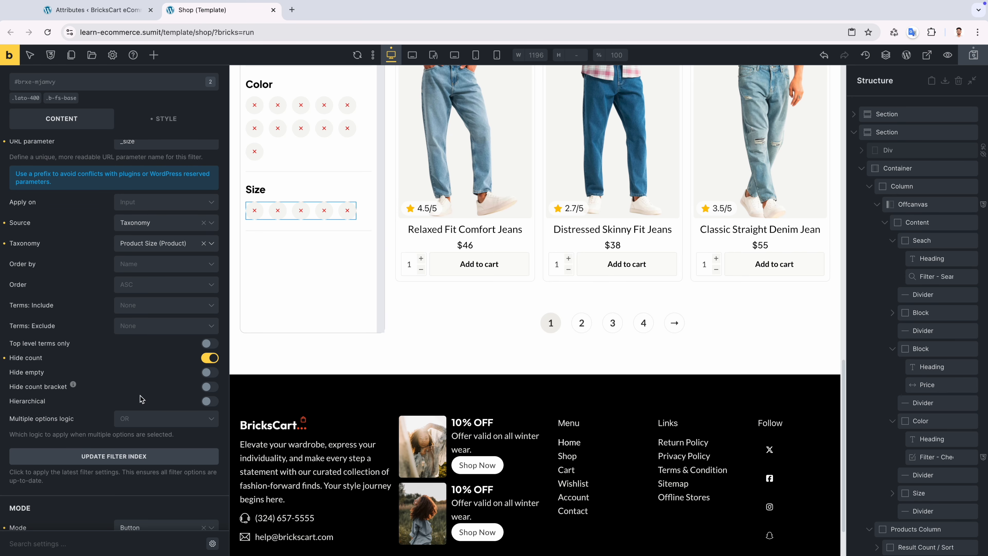
pyautogui.click(160, 119)
pyautogui.scroll(-2, 59, 350)
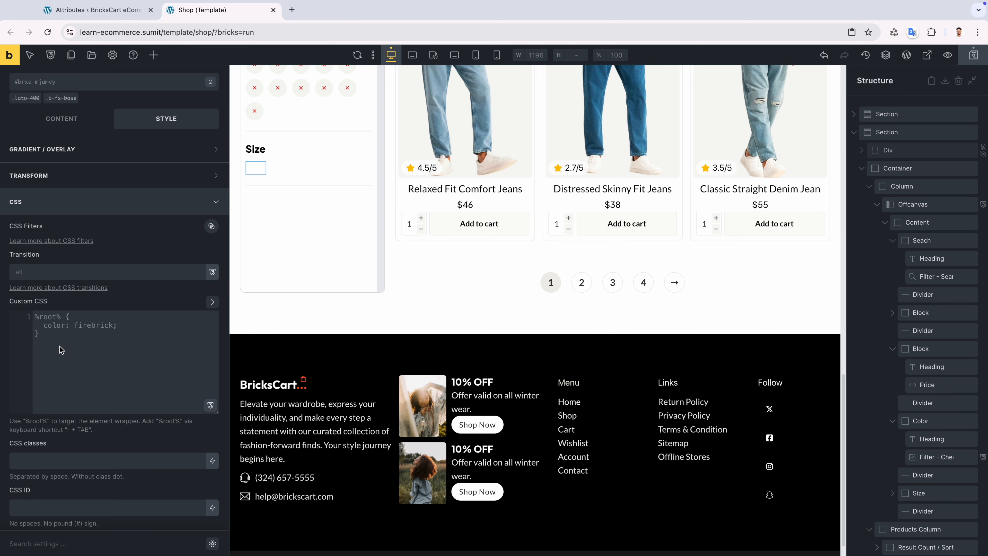
pyautogui.scroll(5, 60, 350)
pyautogui.click(62, 119)
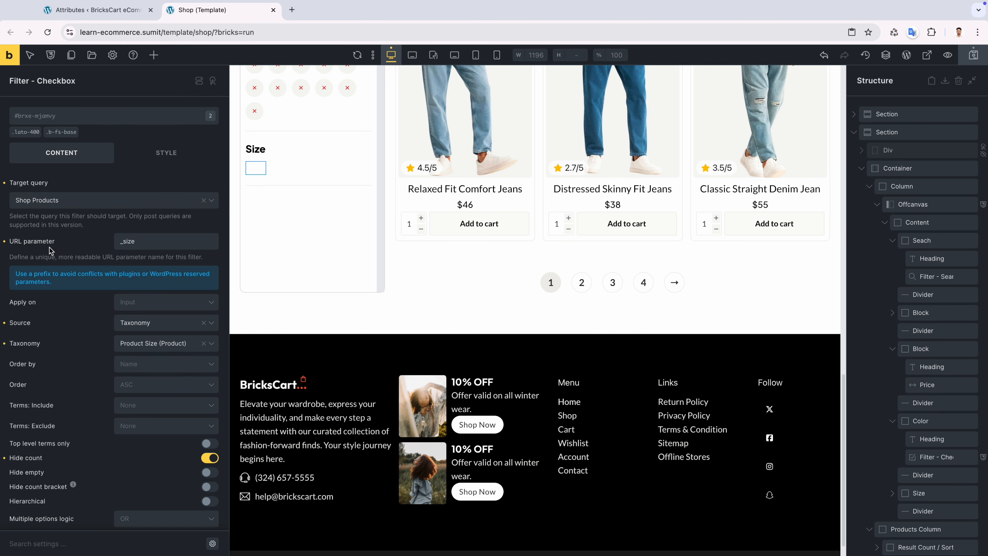
# Give the size filter's buttons a border of width 1 on all sides with a line style and color, and save the template.
pyautogui.scroll(-6, 49, 248)
pyautogui.scroll(-3, 25, 381)
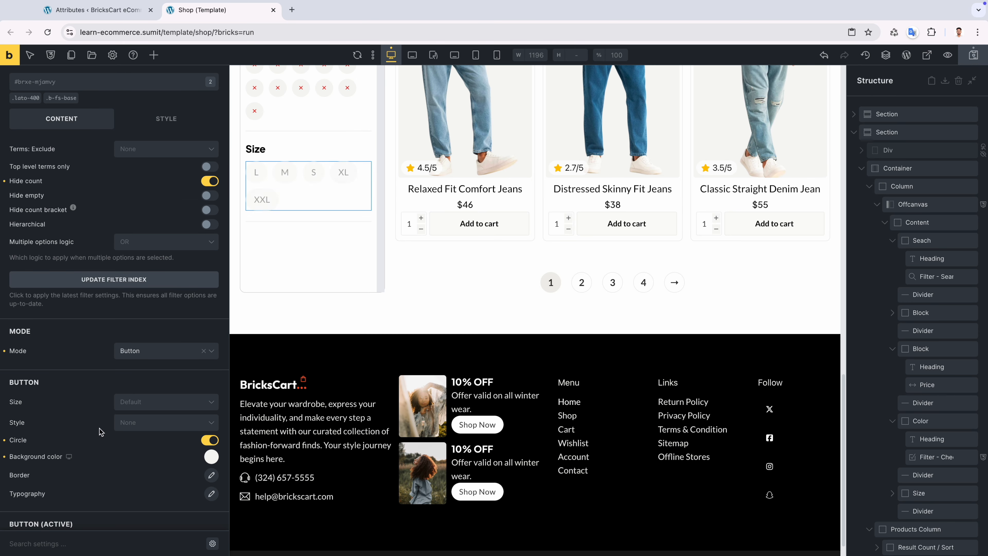
pyautogui.scroll(1, 112, 379)
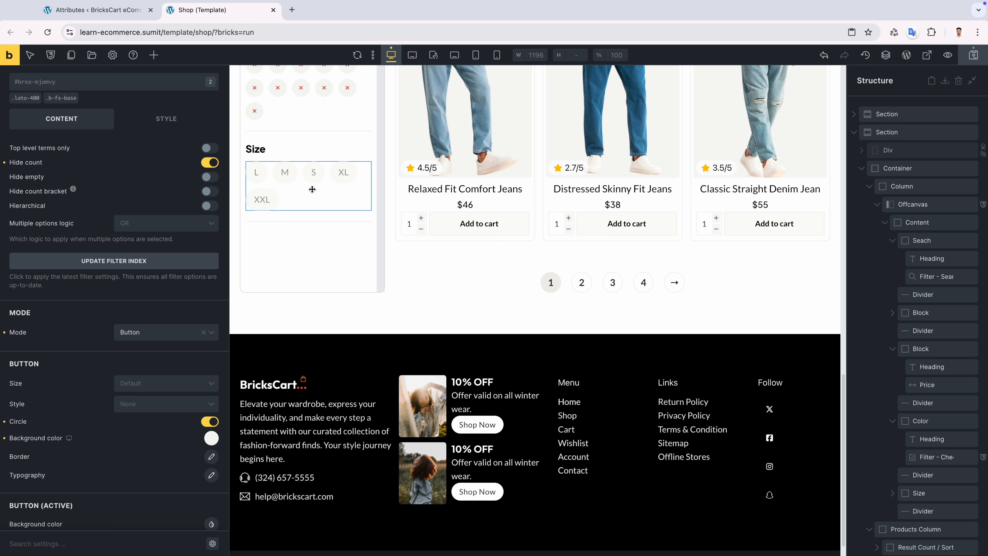
pyautogui.scroll(1, 142, 347)
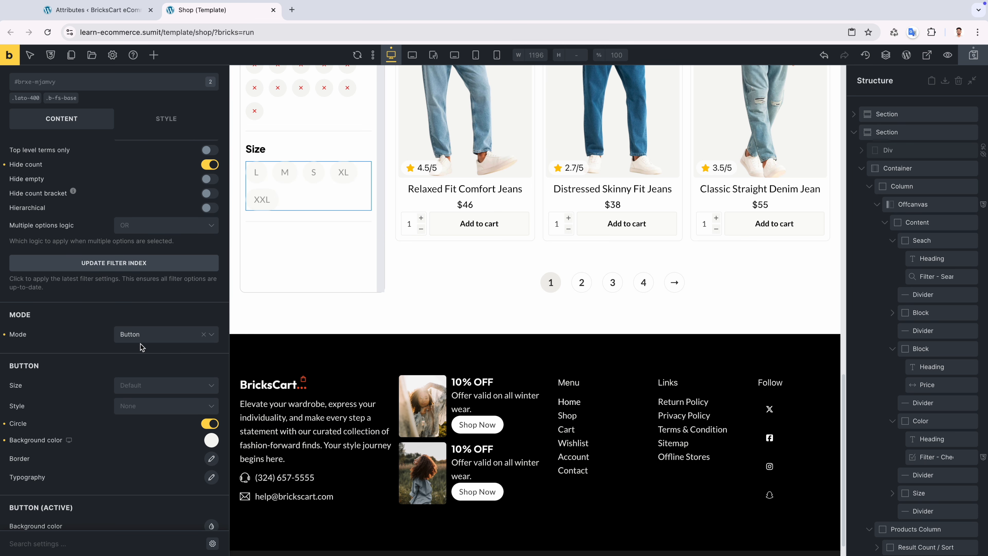
pyautogui.scroll(1, 143, 345)
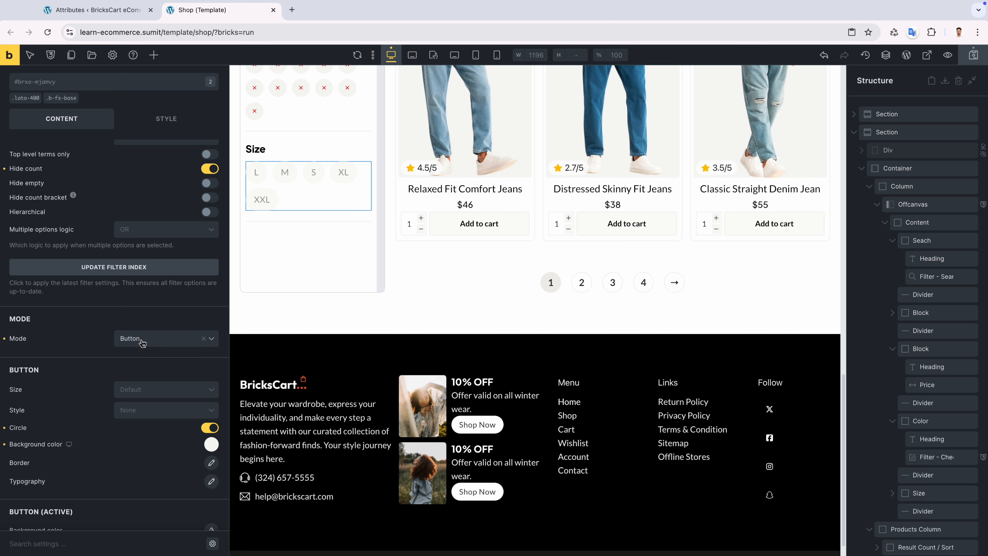
pyautogui.scroll(-3, 143, 343)
pyautogui.click(211, 411)
pyautogui.scroll(-4, 128, 408)
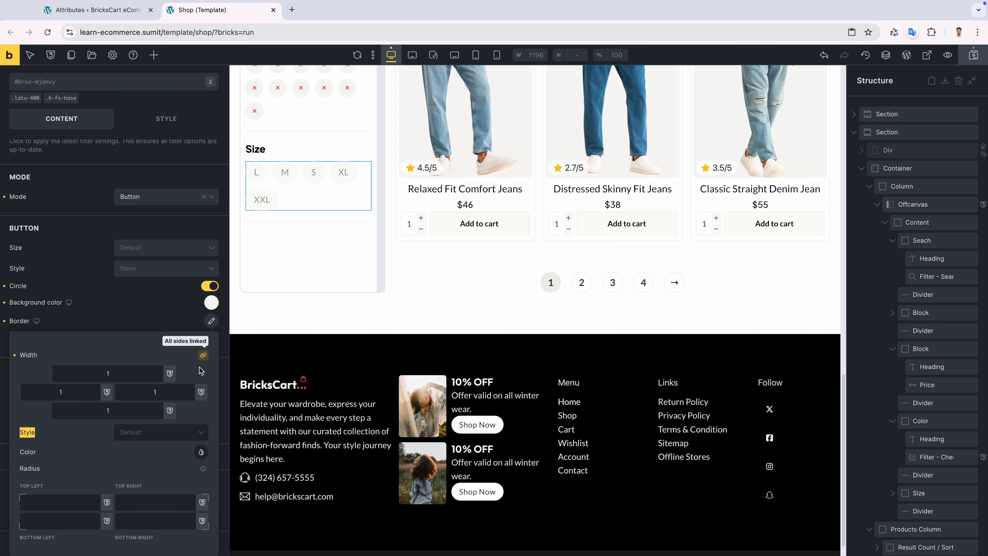
pyautogui.click(161, 432)
pyautogui.click(163, 480)
pyautogui.click(202, 452)
pyautogui.click(178, 479)
pyautogui.click(152, 459)
pyautogui.click(110, 328)
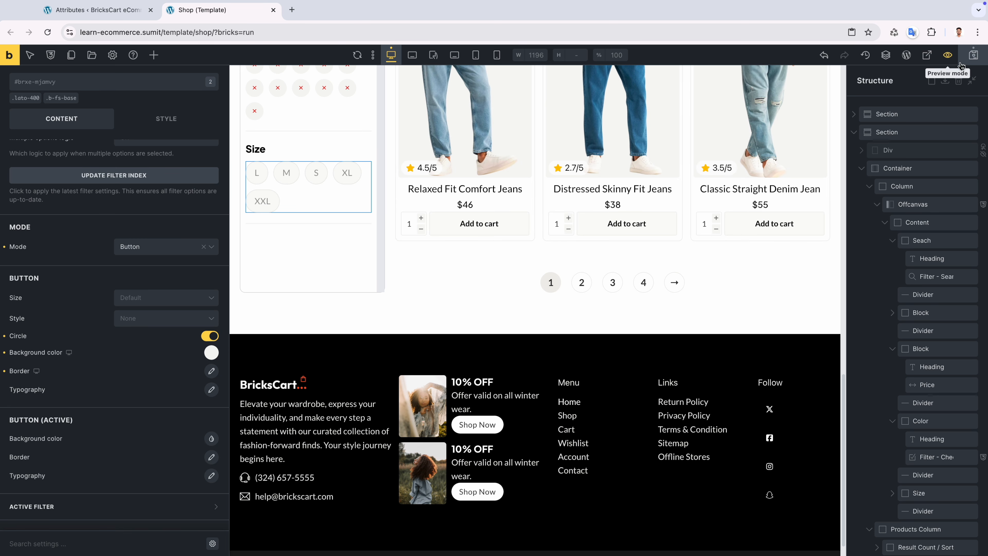
pyautogui.click(974, 54)
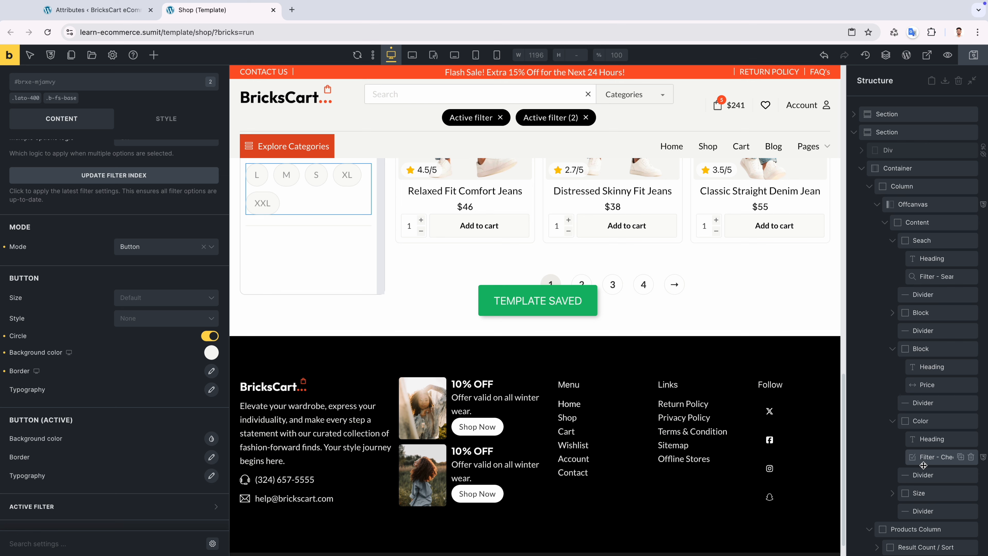
# Move the Color block to the start of the sidebar content, above the search block, and collapse the expanded filter blocks.
pyautogui.scroll(-1, 923, 465)
pyautogui.moveTo(896, 415); pyautogui.dragTo(891, 381)
pyautogui.click(893, 395)
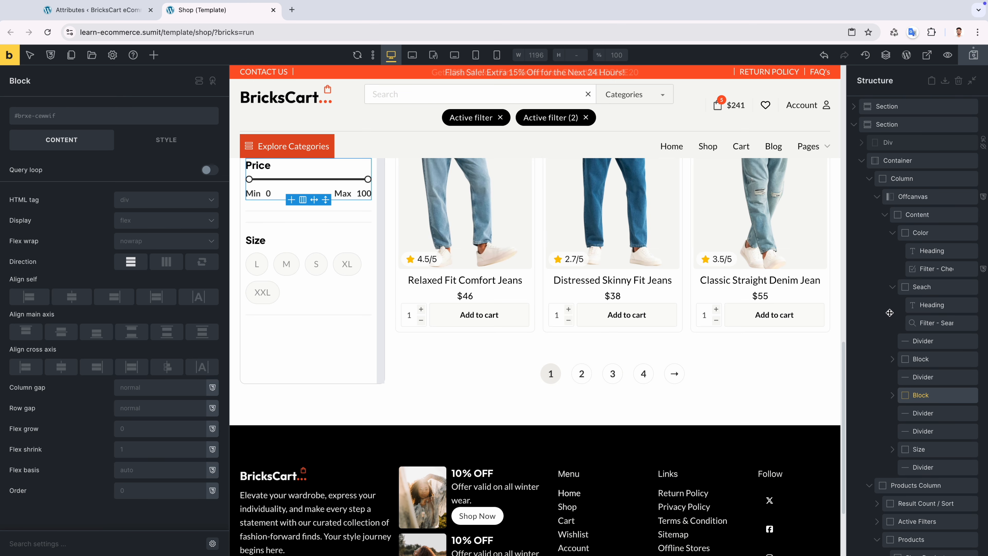
pyautogui.click(893, 287)
pyautogui.click(893, 234)
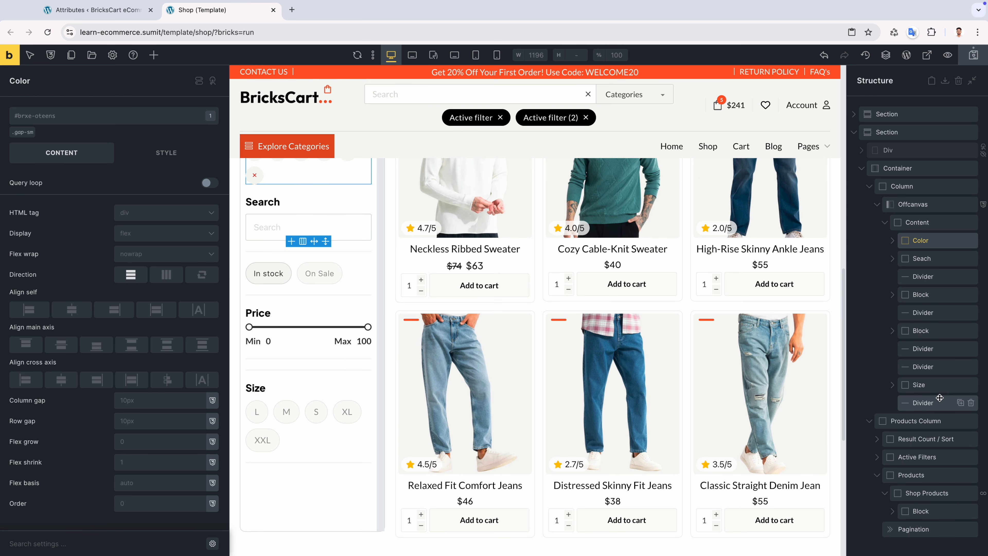
# Duplicate the last sidebar divider twice and insert a Products filter element directly after the divider that follows the Size block.
pyautogui.click(960, 403)
pyautogui.click(959, 404)
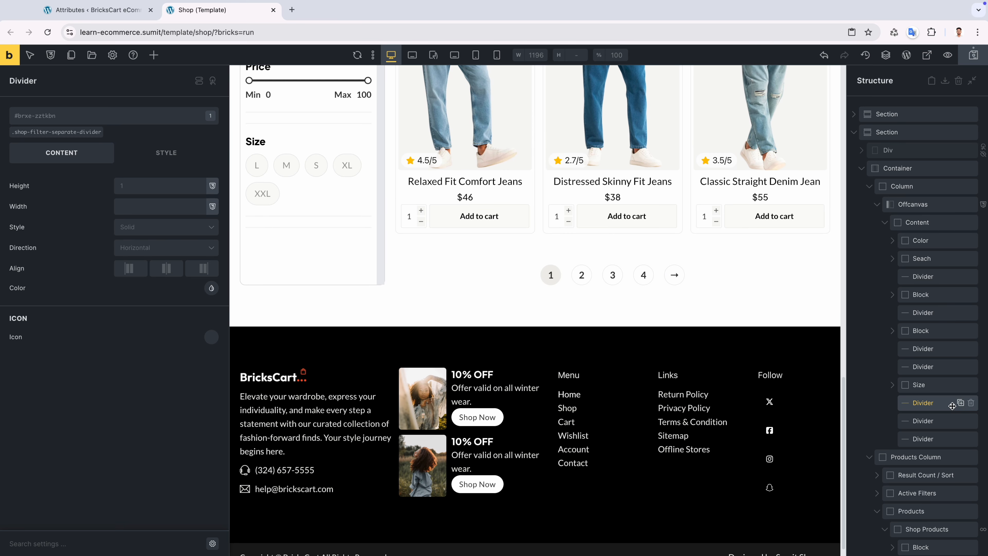
pyautogui.click(154, 56)
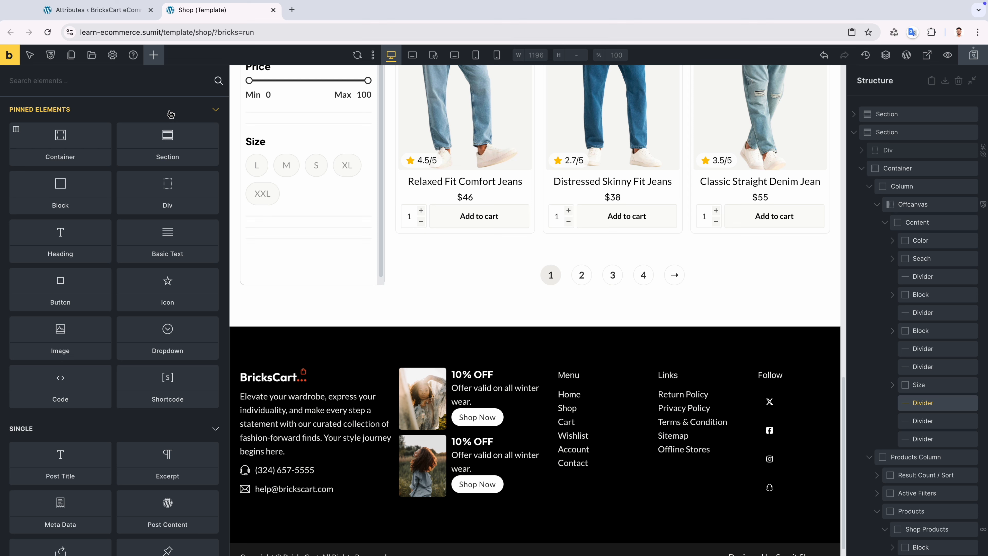
pyautogui.write('filter')
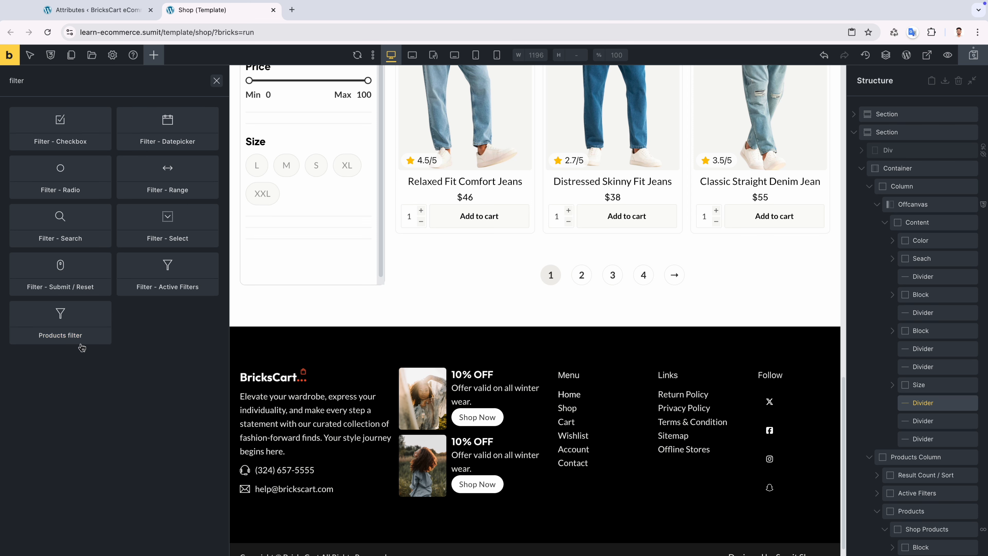
pyautogui.moveTo(82, 347); pyautogui.dragTo(905, 422)
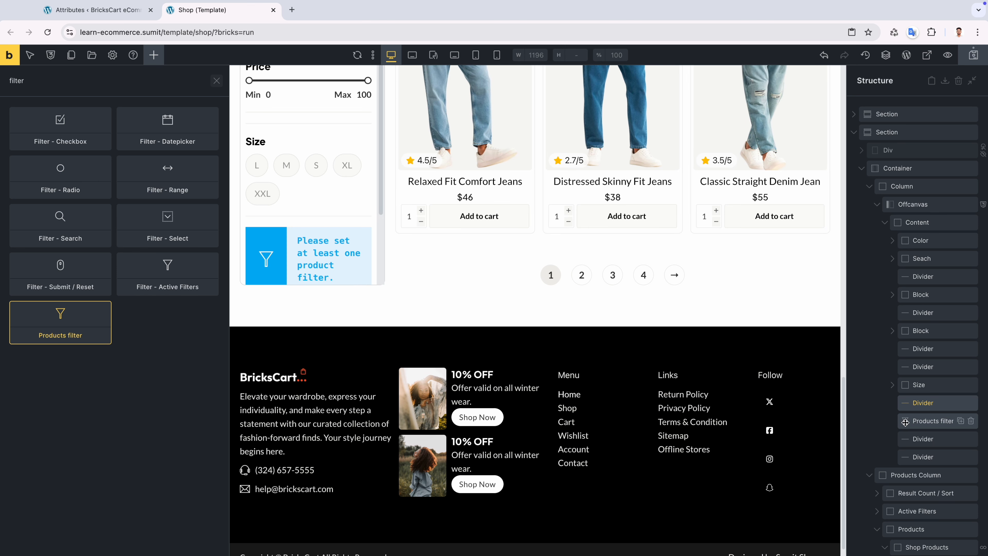
# Wrap the Products filter in a block and reorder the Size block and this block so only one divider separates each section.
pyautogui.rightClick(917, 422)
pyautogui.click(929, 506)
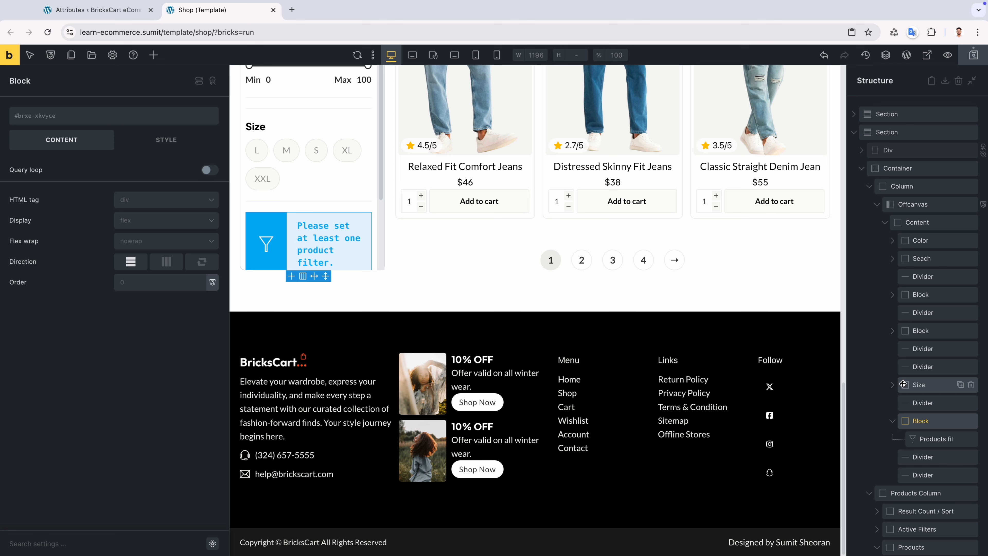
pyautogui.moveTo(902, 384); pyautogui.dragTo(909, 369)
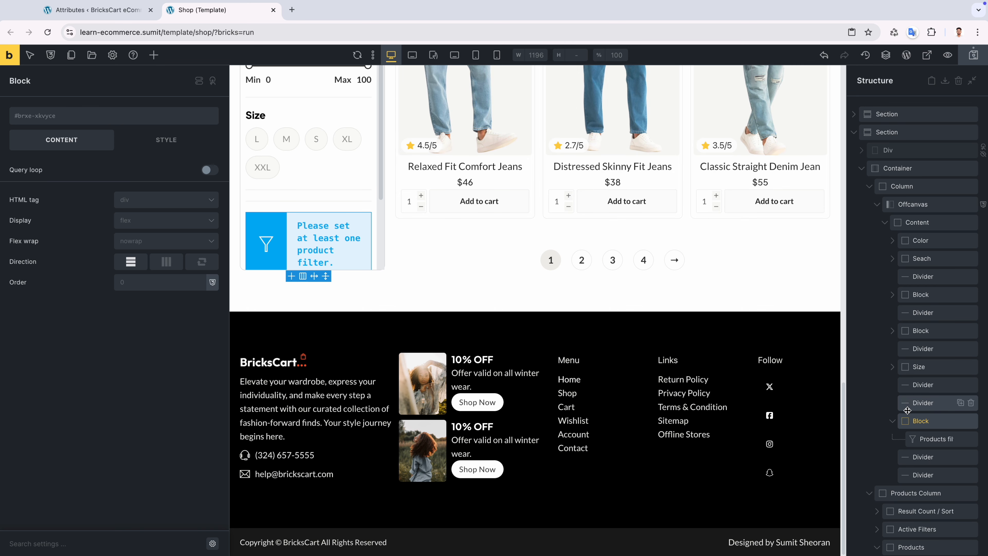
pyautogui.moveTo(909, 421); pyautogui.dragTo(908, 403)
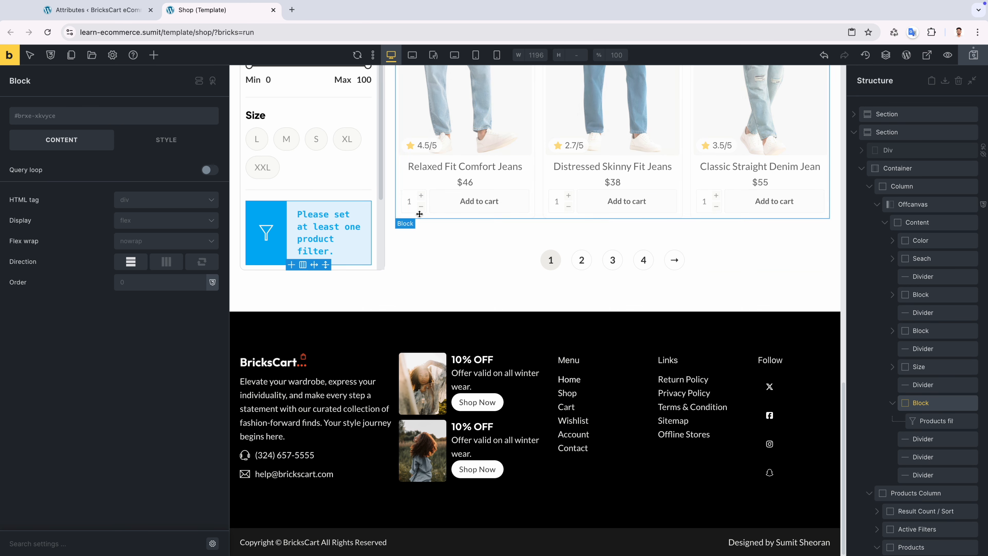
# Copy the Size heading into the new block above the Products filter and change its text to Rating.
pyautogui.scroll(4, 419, 214)
pyautogui.rightClick(264, 251)
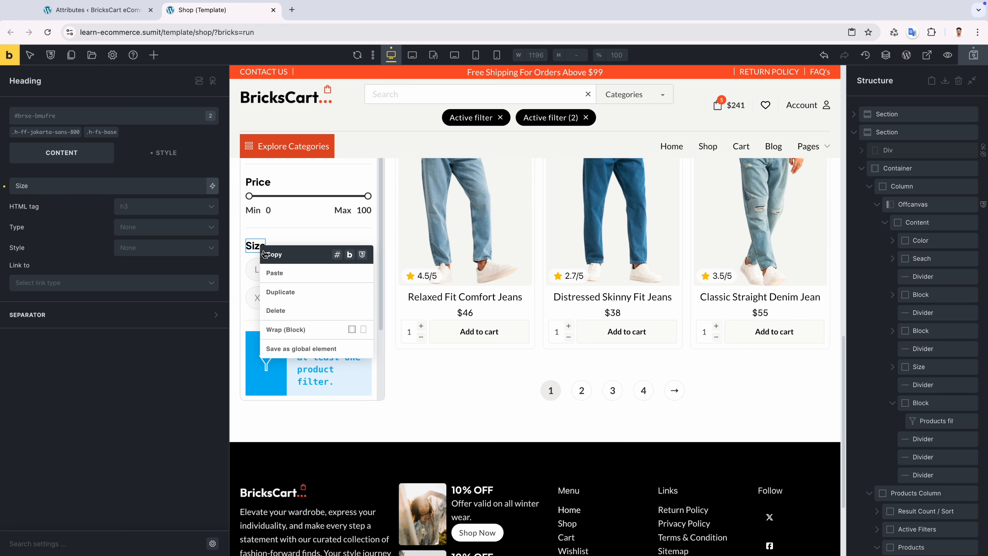
pyautogui.click(272, 255)
pyautogui.rightClick(930, 422)
pyautogui.click(924, 446)
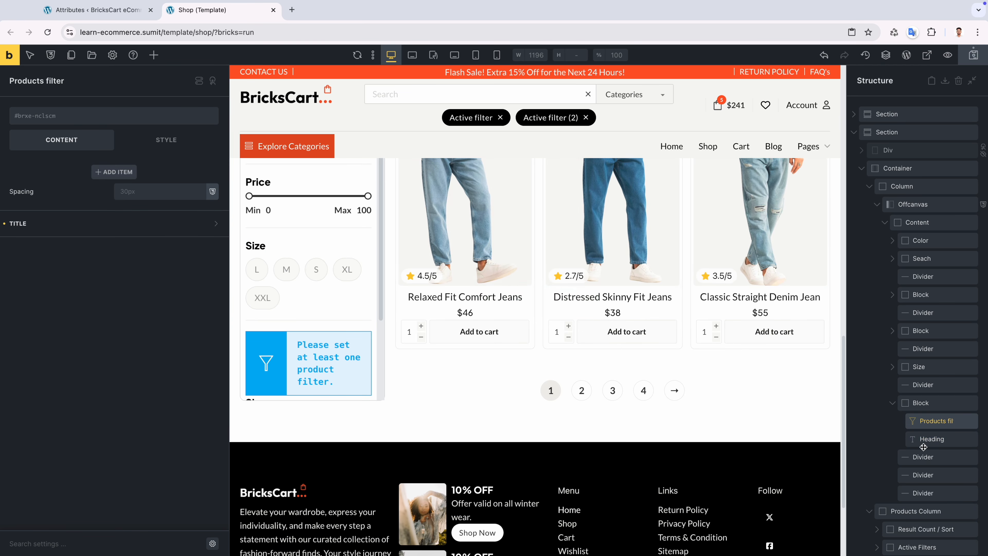
pyautogui.moveTo(924, 447); pyautogui.dragTo(924, 420)
pyautogui.click(135, 189)
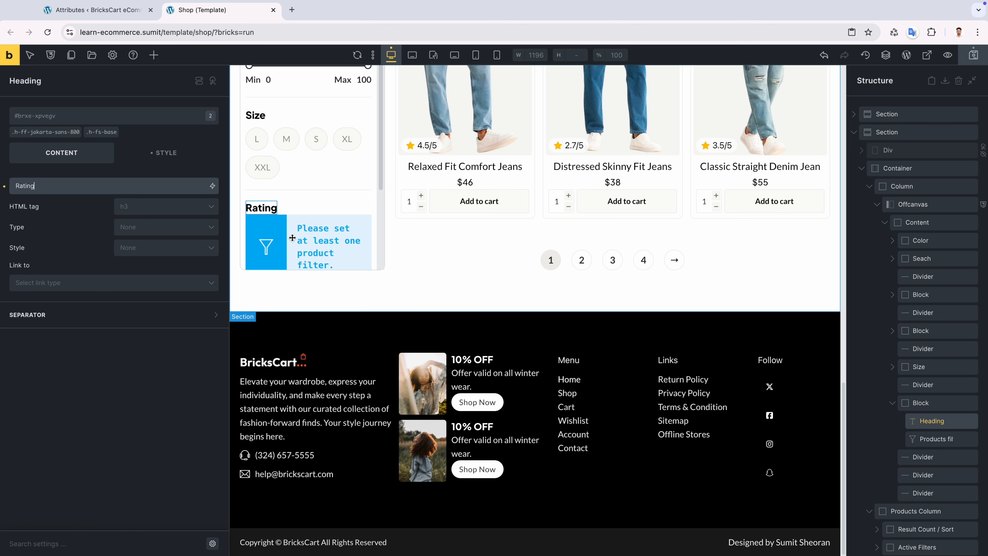
# Add an item to the Products filter with filter type Other, filter by Product rating and filter input Stars.
pyautogui.click(275, 237)
pyautogui.scroll(5, 286, 303)
pyautogui.scroll(-3, 286, 310)
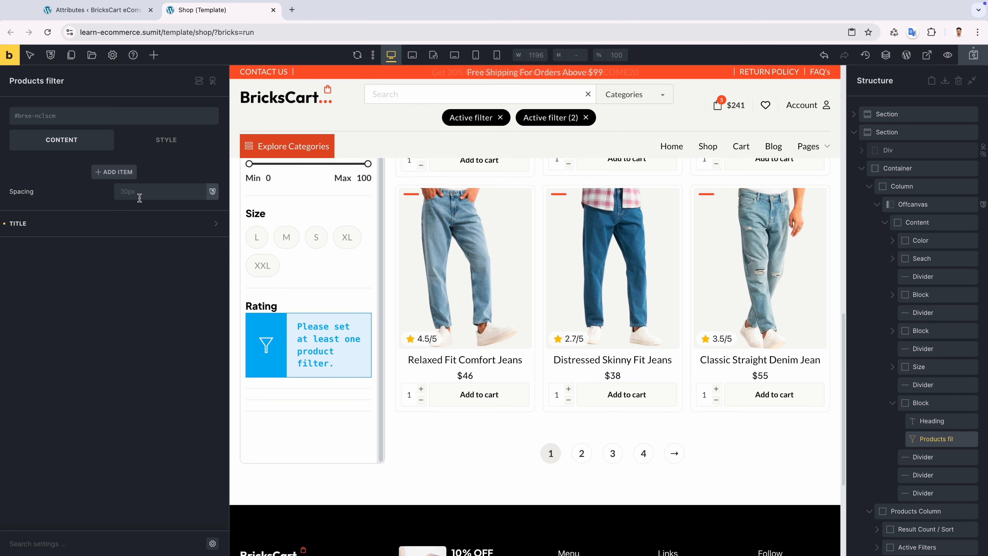
pyautogui.click(113, 172)
pyautogui.click(93, 211)
pyautogui.click(78, 229)
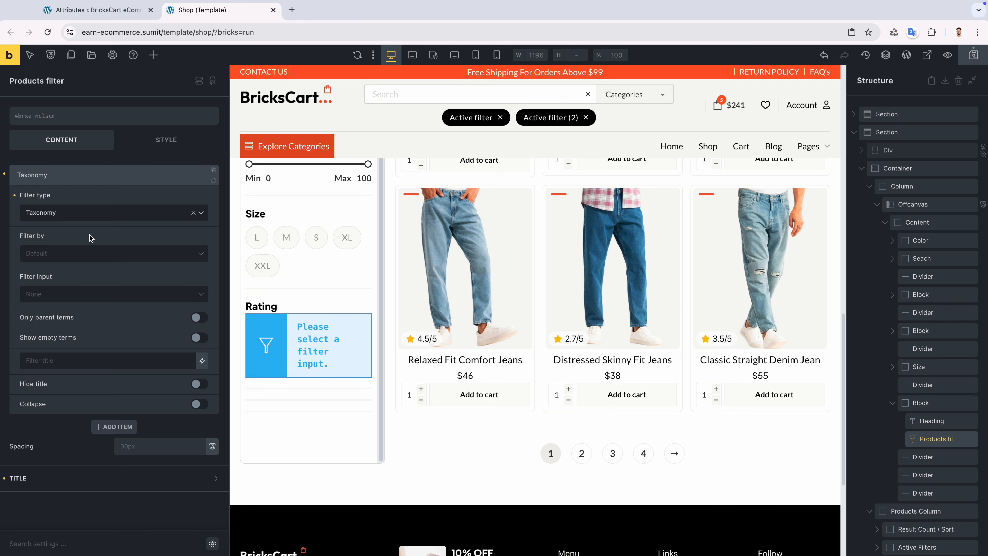
pyautogui.click(71, 214)
pyautogui.click(70, 260)
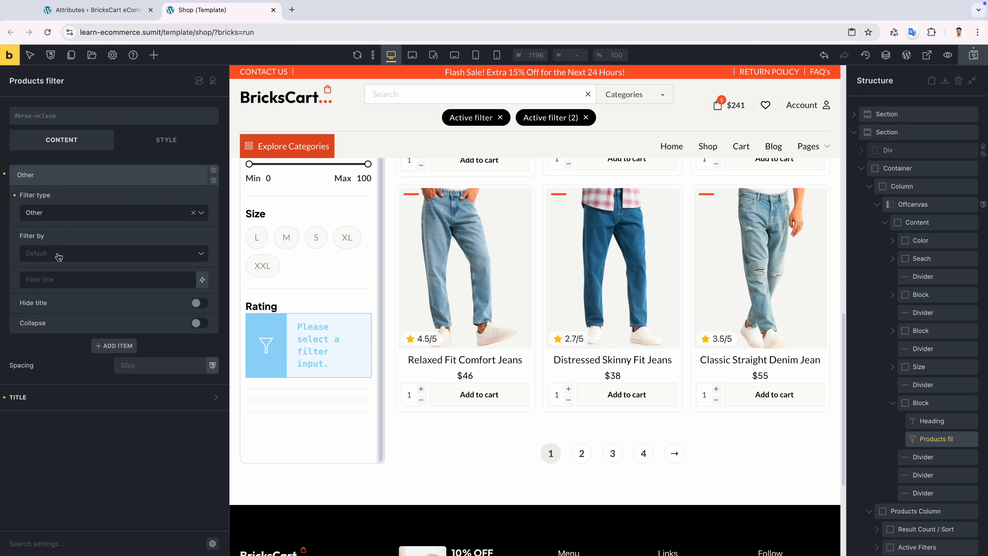
pyautogui.click(58, 257)
pyautogui.click(67, 306)
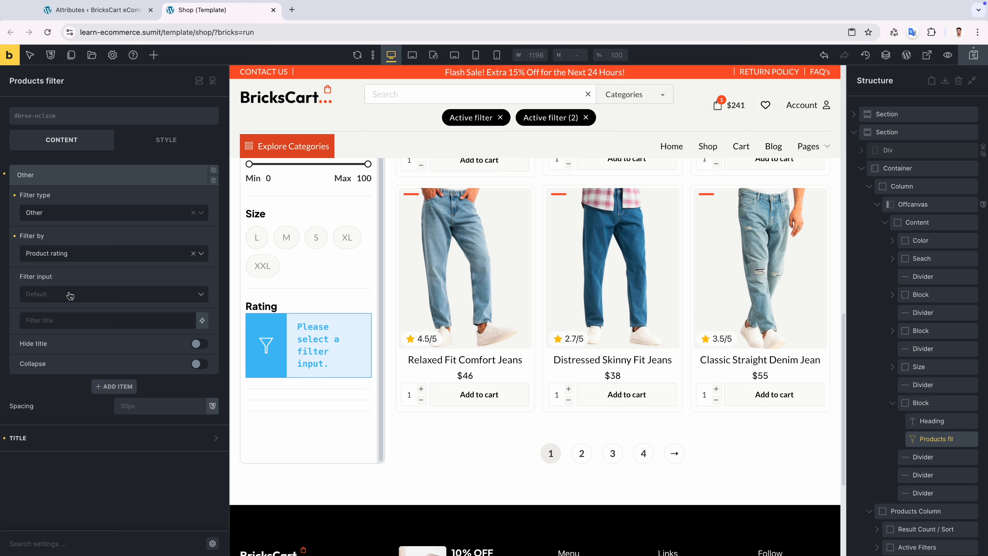
pyautogui.click(78, 294)
pyautogui.click(67, 311)
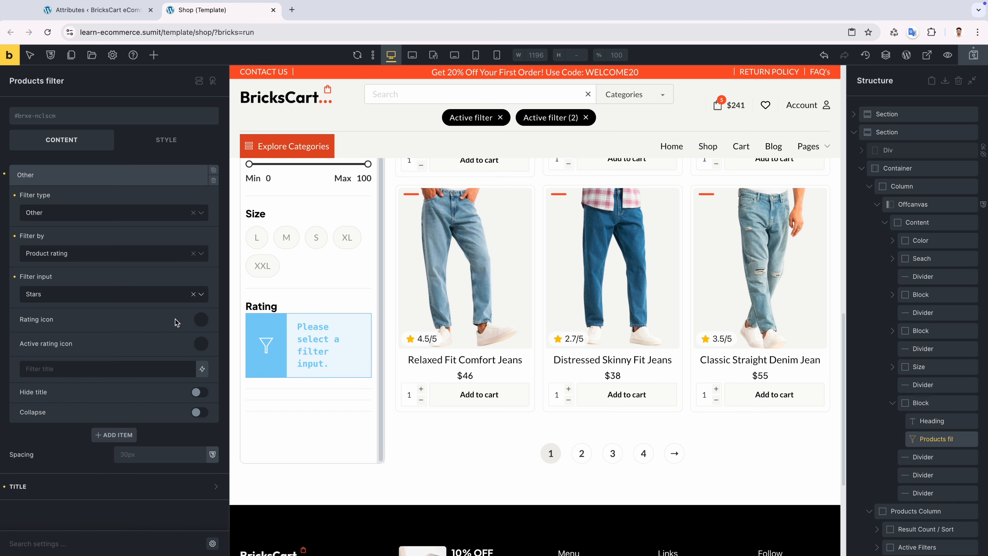
# Set the product rating filter's rating icon to an outlined star.
pyautogui.click(199, 322)
pyautogui.click(117, 348)
pyautogui.click(70, 416)
pyautogui.click(67, 374)
pyautogui.write('star')
pyautogui.click(67, 443)
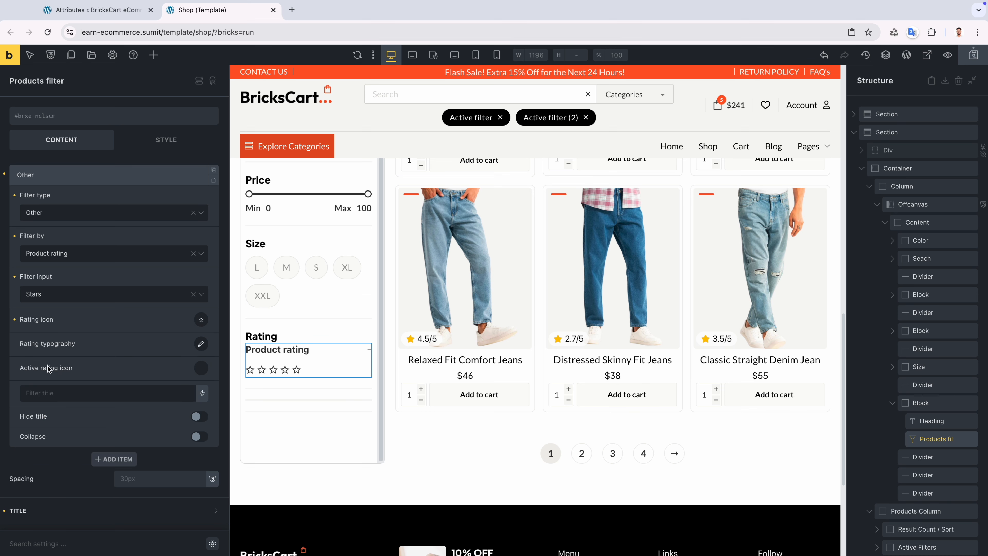
# Set the active rating icon to a filled star from the Ionicons library.
pyautogui.click(201, 368)
pyautogui.click(90, 397)
pyautogui.click(74, 465)
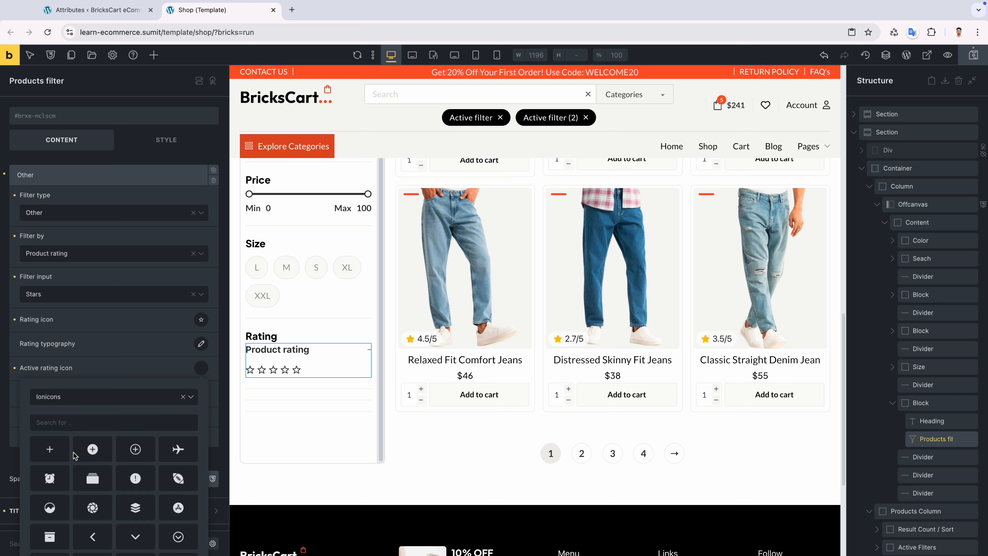
pyautogui.press('super+v')
pyautogui.press('super+a')
pyautogui.write('star')
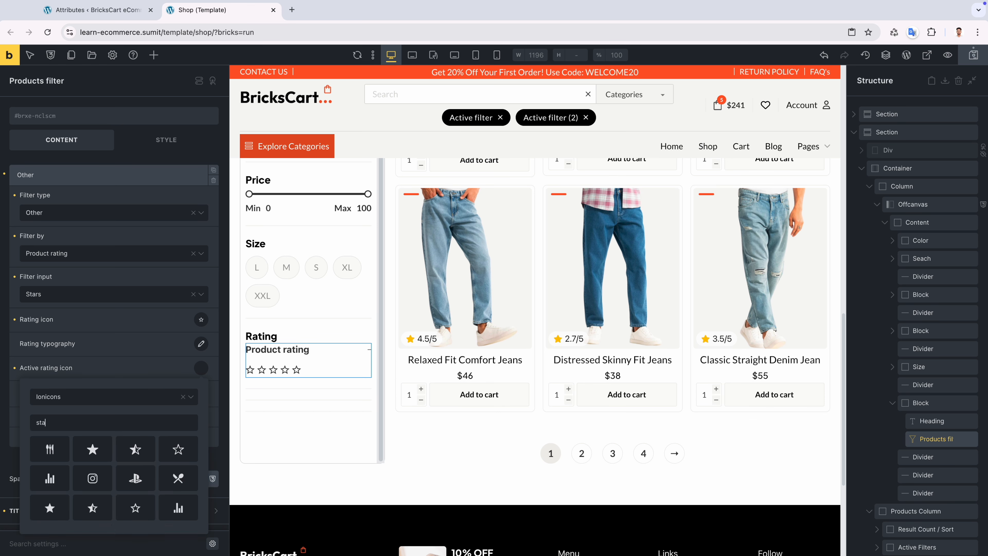
pyautogui.click(178, 449)
pyautogui.click(139, 375)
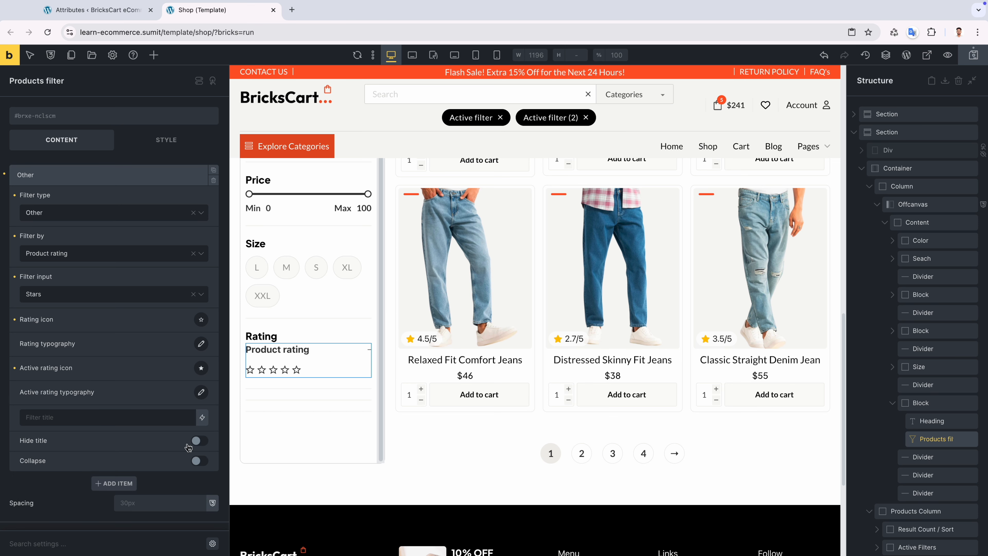
# Hide the rating filter's title and apply the gap-sm class to the block that holds the Rating heading and stars.
pyautogui.click(198, 441)
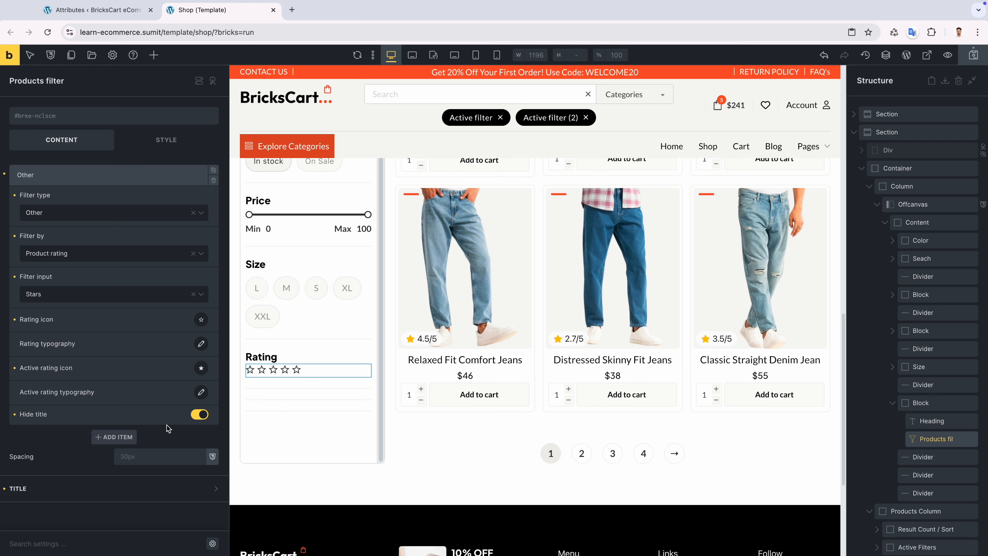
pyautogui.click(350, 356)
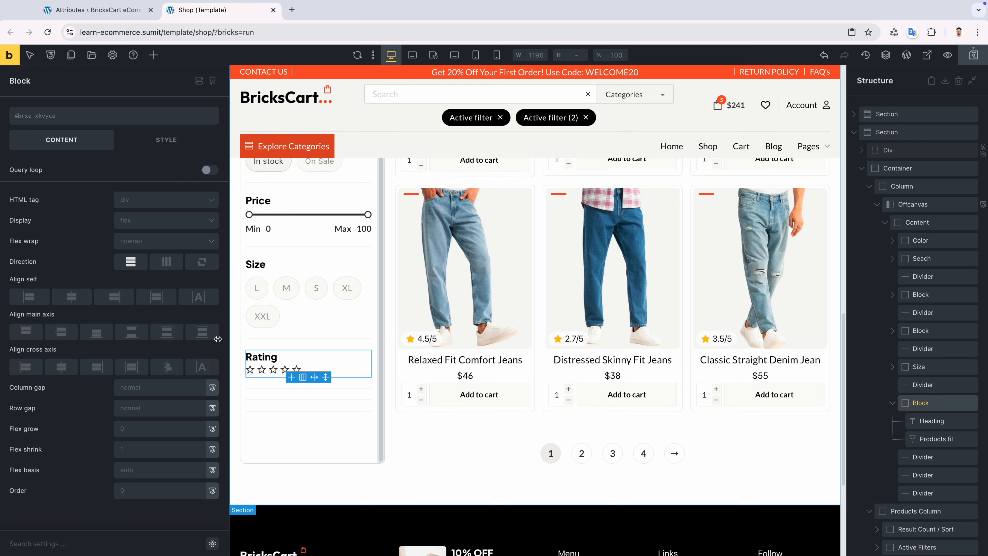
pyautogui.click(114, 121)
pyautogui.write('gap')
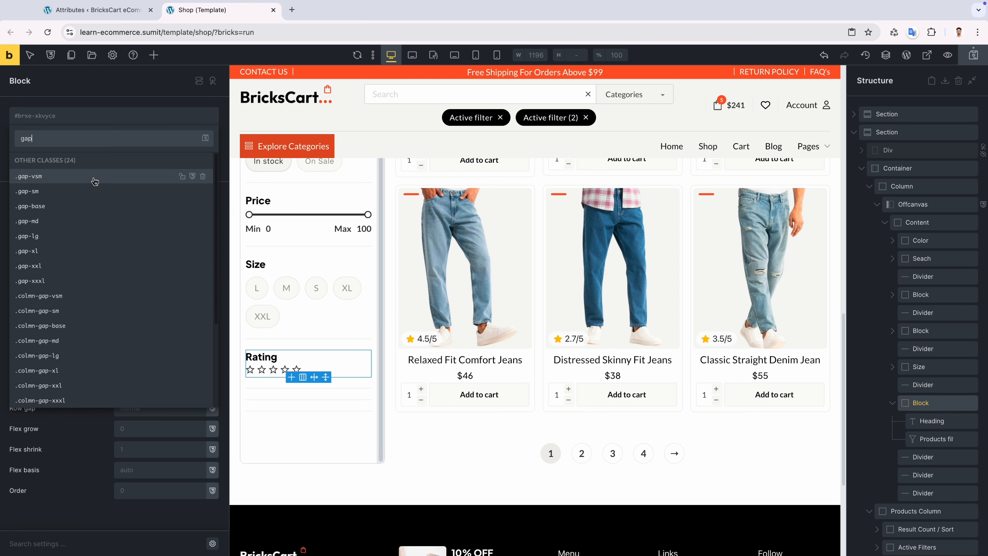
pyautogui.click(27, 191)
# Reopen the rating filter item, and reload the live shop page to check the Size and Rating filters in the sidebar.
pyautogui.click(265, 375)
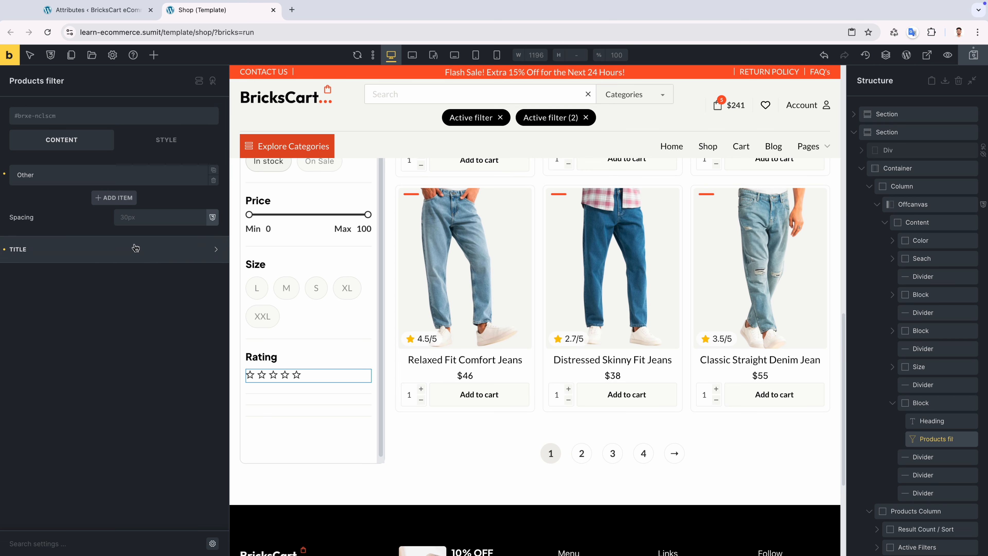
pyautogui.click(125, 179)
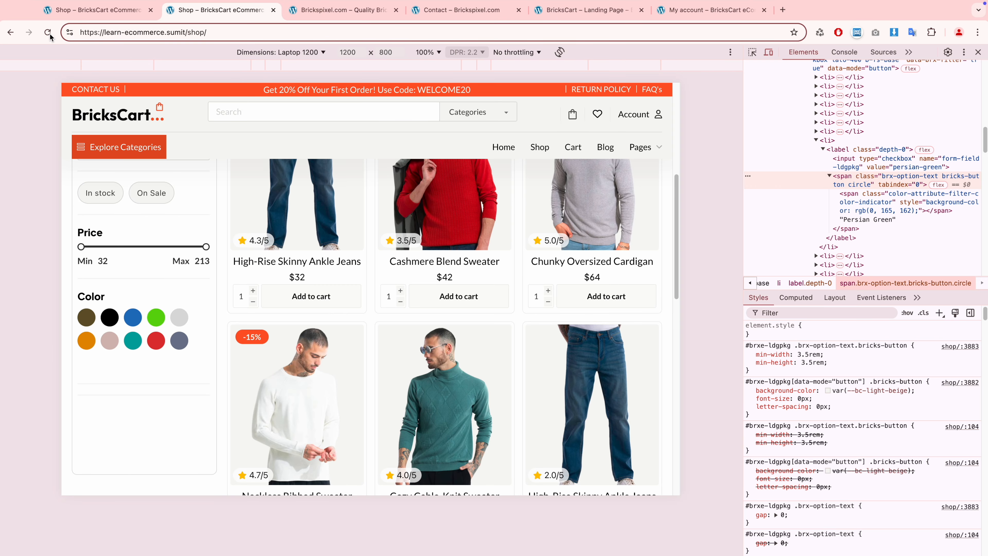
pyautogui.click(47, 32)
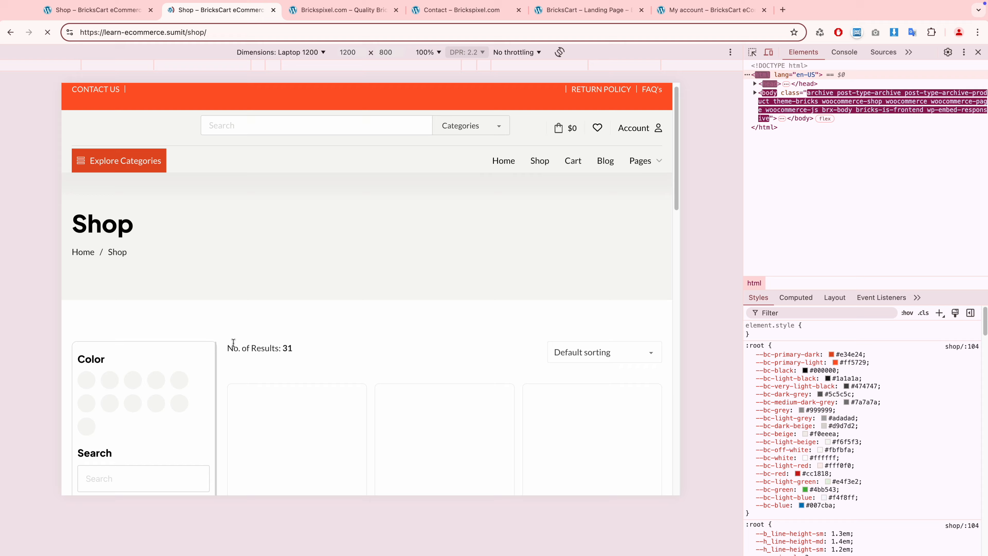
pyautogui.scroll(-3, 162, 432)
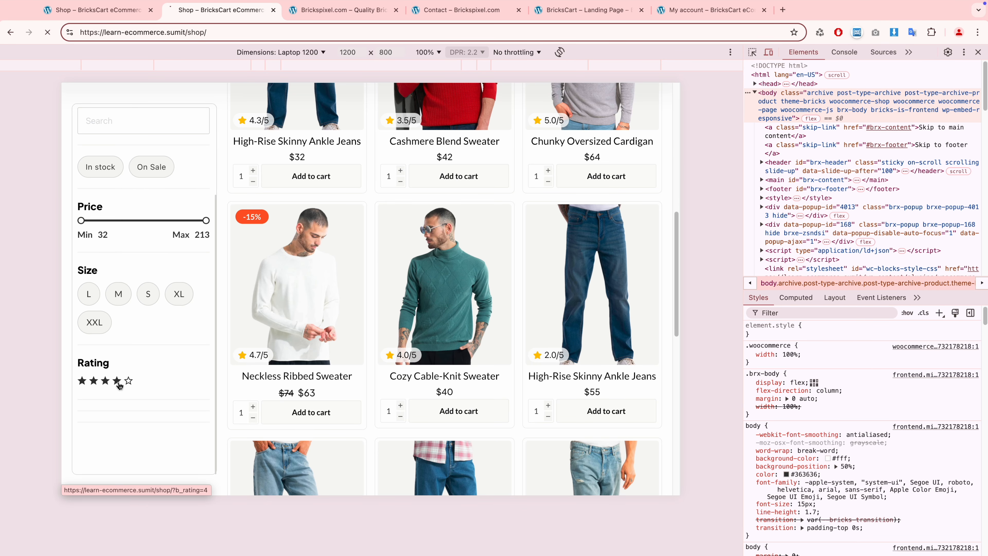
# Filter the live shop page by four stars and check the product list and sidebar filters.
pyautogui.click(117, 381)
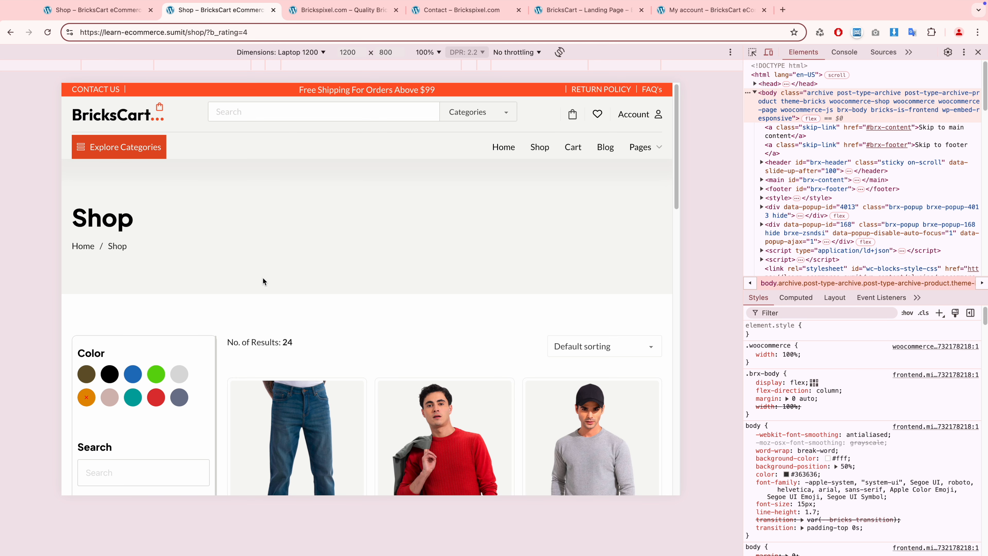
pyautogui.scroll(-10, 269, 286)
pyautogui.scroll(-3, 174, 408)
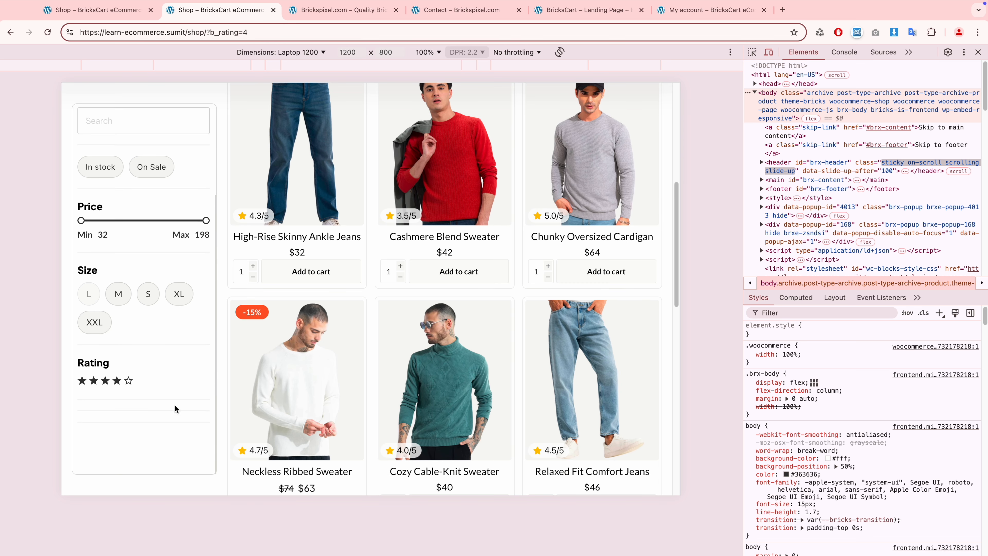
pyautogui.scroll(6, 277, 375)
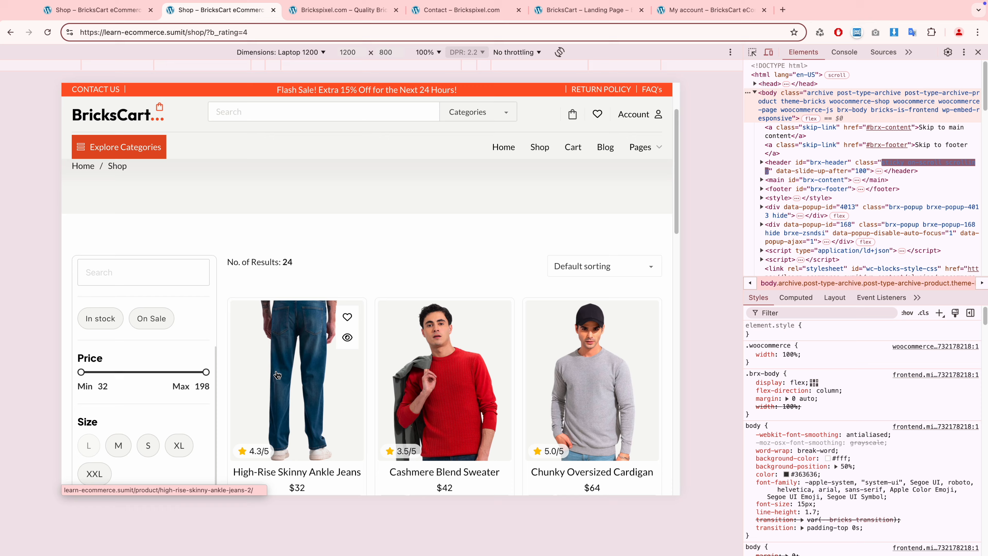
pyautogui.hotkey('ctrl', 'Left')
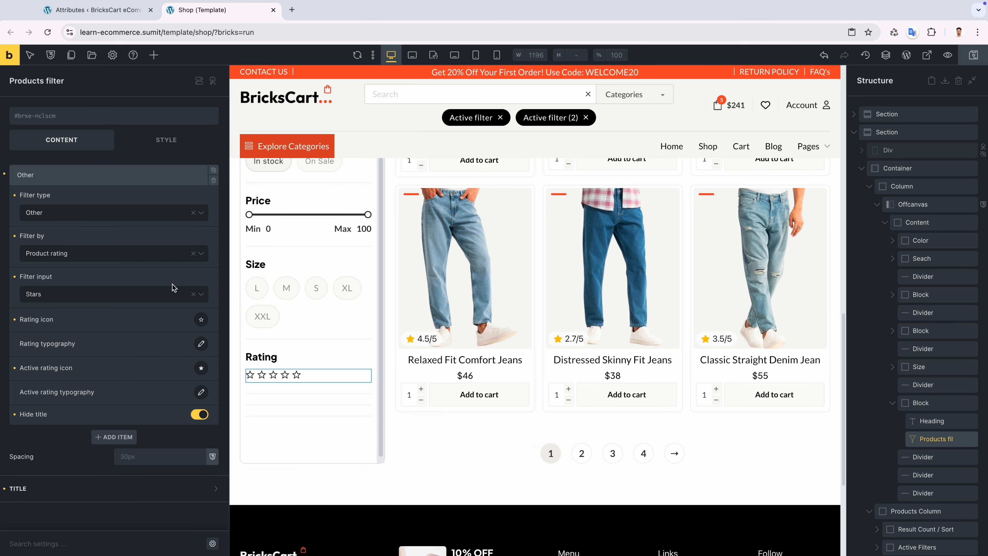
# Add a Filter - Range element below the star filter in the block that holds the Rating heading.
pyautogui.click(131, 180)
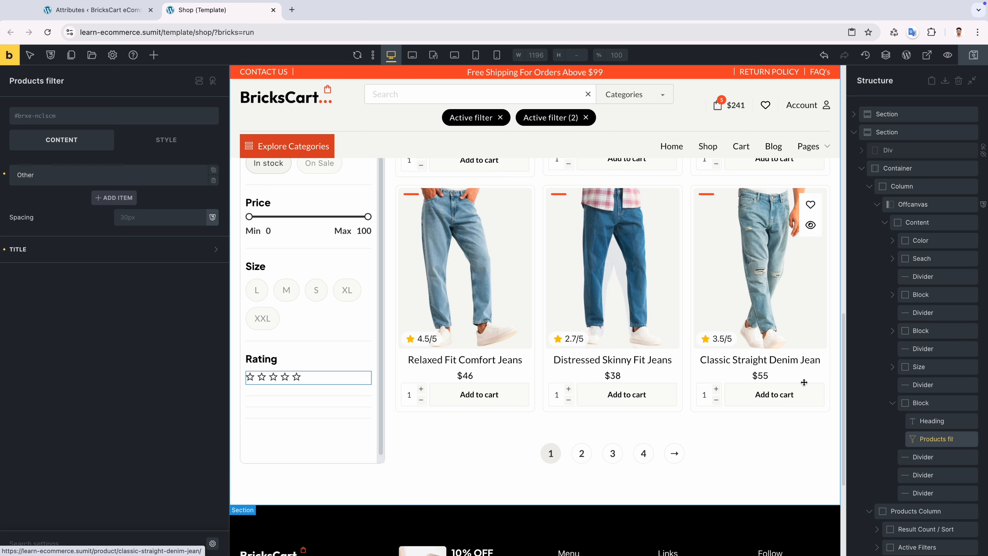
pyautogui.click(159, 57)
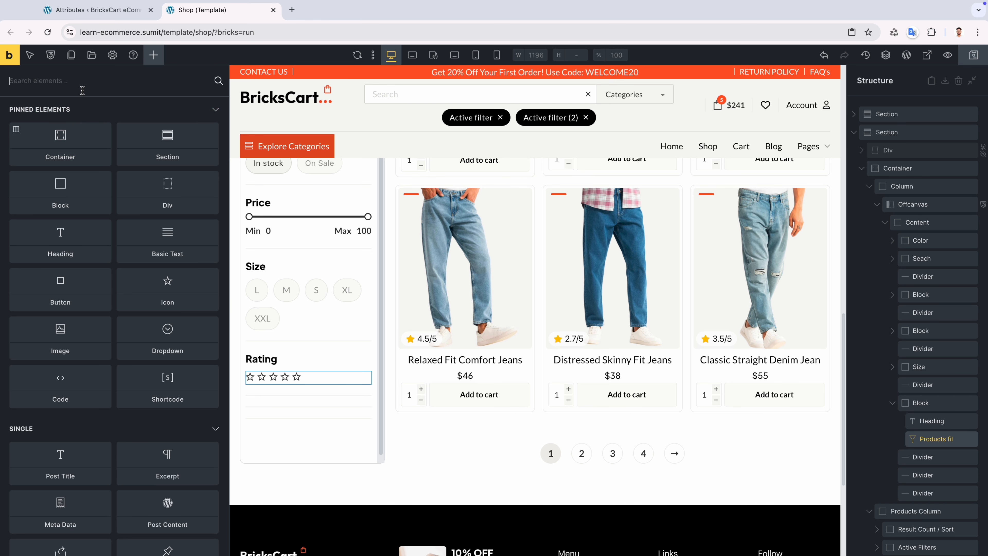
pyautogui.write('range')
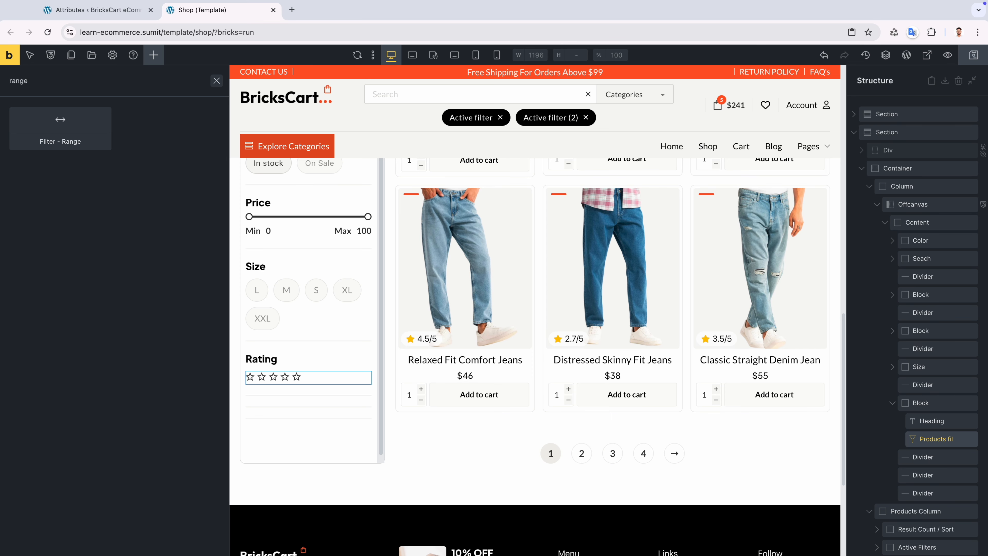
pyautogui.moveTo(62, 127); pyautogui.dragTo(958, 447)
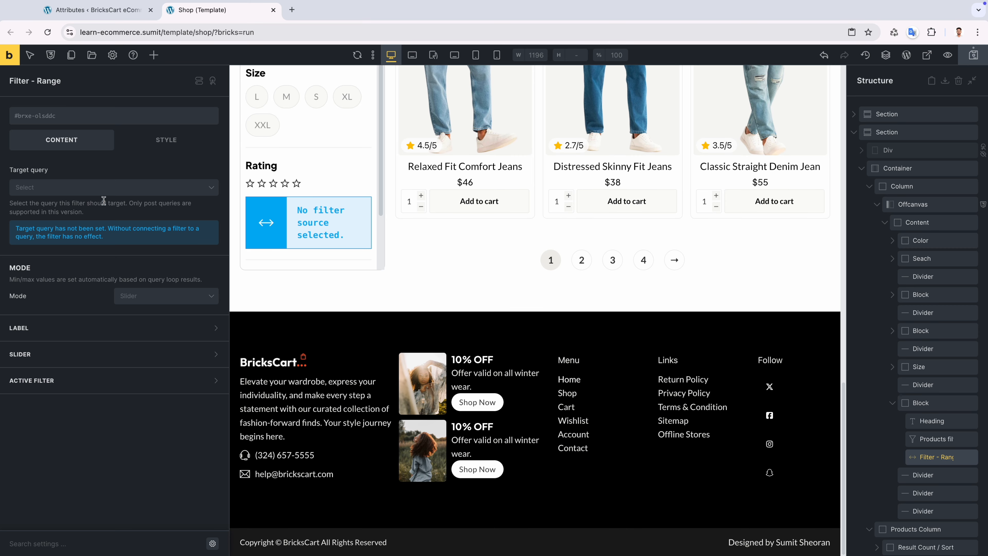
# Target the range filter at the Shop Products query with URL parameter _rating and custom field meta key products_rating.
pyautogui.click(85, 188)
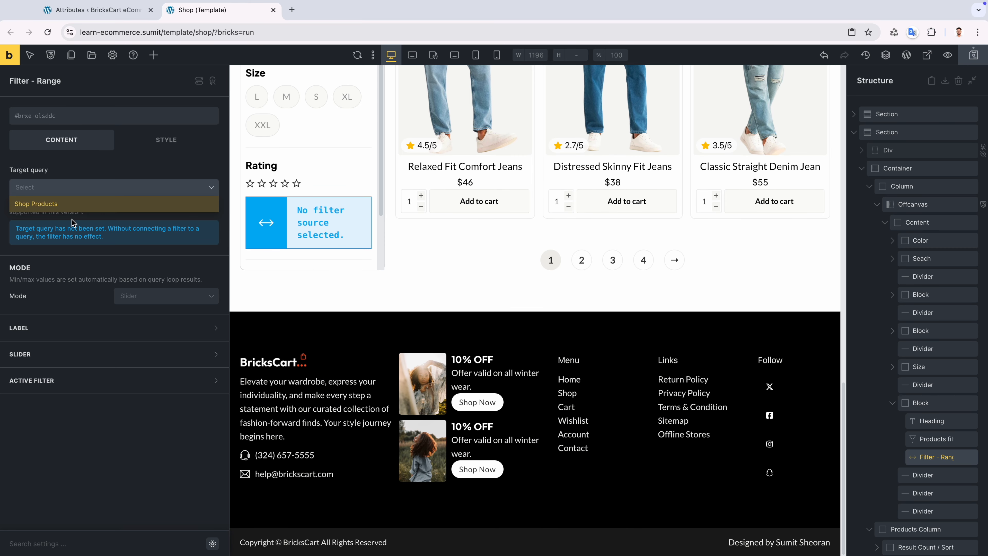
pyautogui.click(68, 212)
pyautogui.click(121, 228)
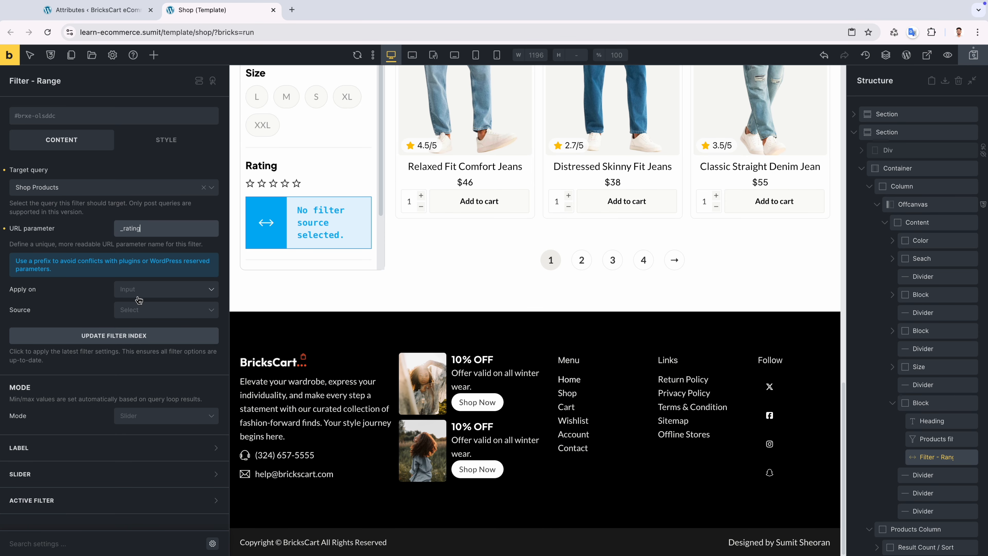
pyautogui.click(164, 309)
pyautogui.click(158, 329)
pyautogui.click(140, 350)
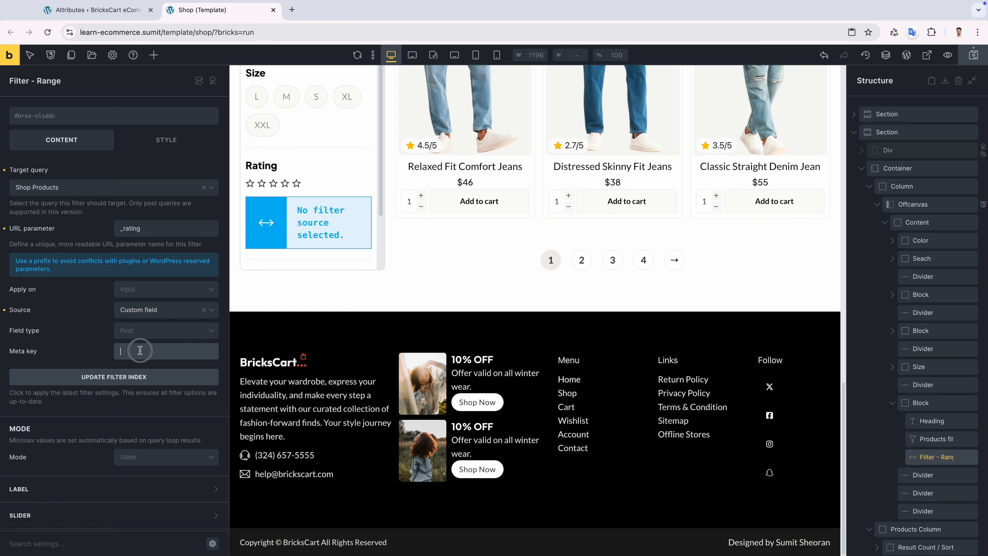
pyautogui.write('products_rating')
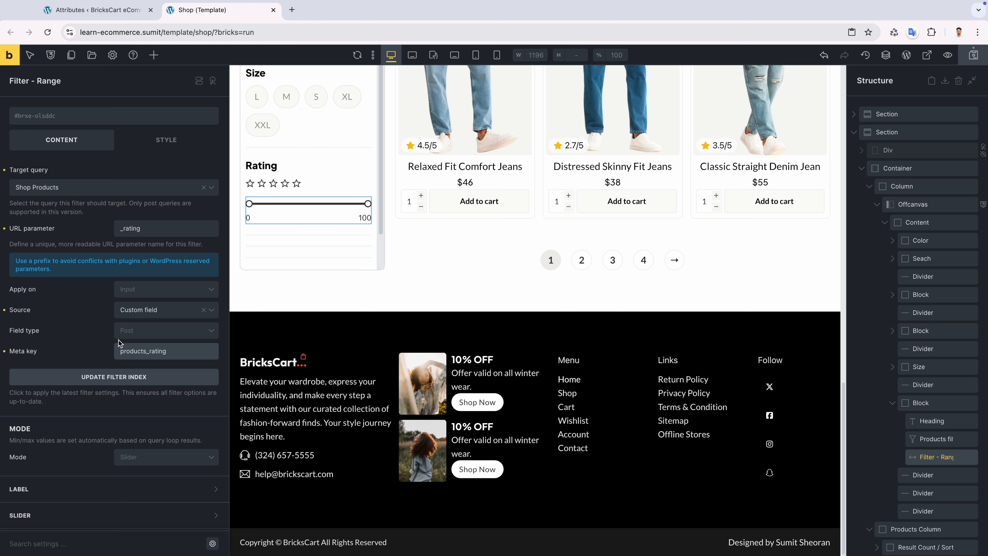
# Apply the lato-700 and b-fs-base classes to the rating range filter.
pyautogui.click(78, 115)
pyautogui.write(';a')
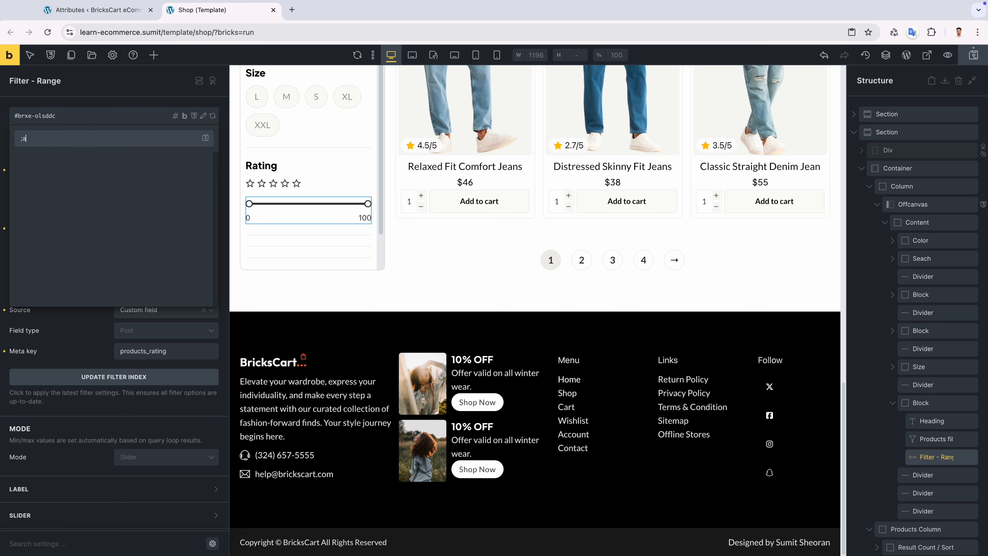
pyautogui.press('BackSpace')
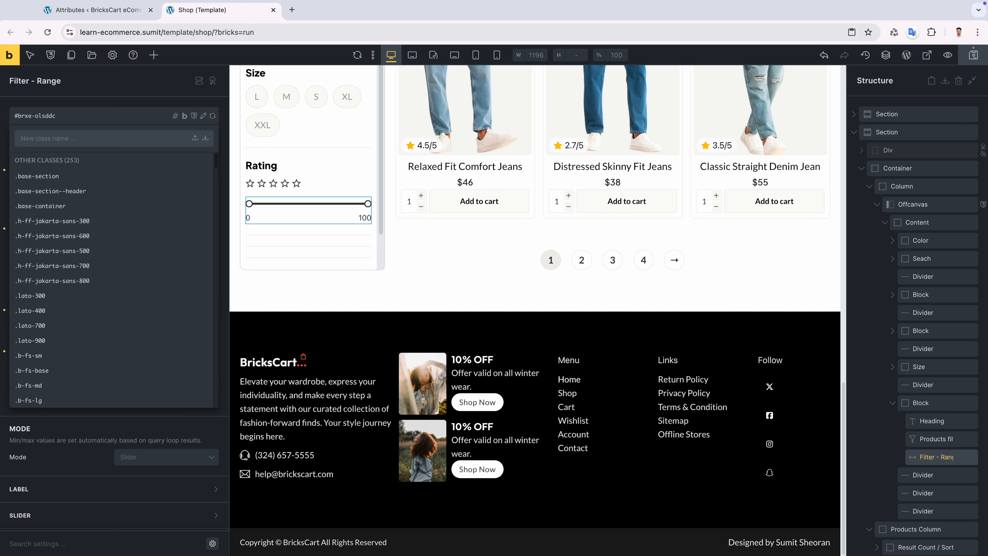
pyautogui.click(42, 326)
pyautogui.click(94, 115)
pyautogui.write('base')
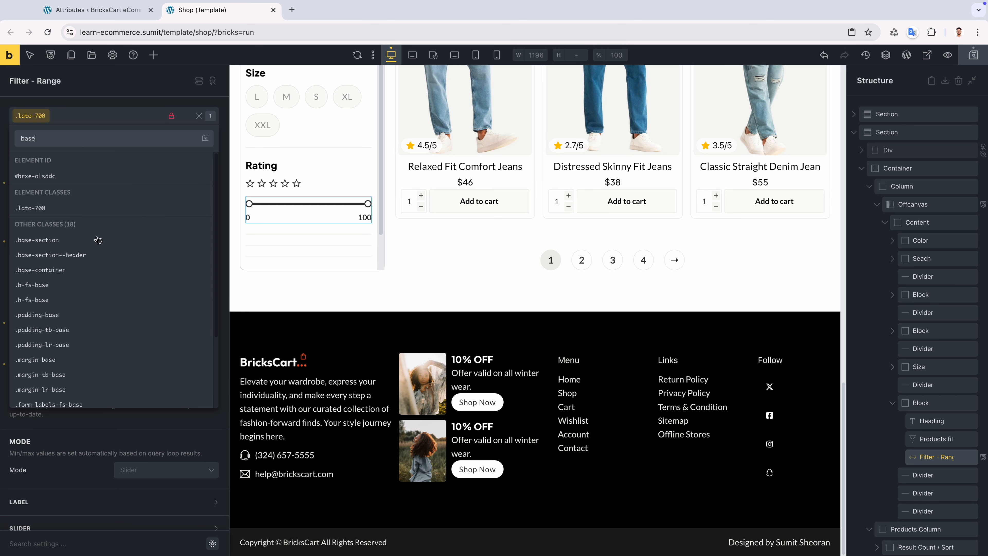
pyautogui.click(67, 288)
# Label the ends of the rating range slider Min and Max.
pyautogui.scroll(-3, 79, 456)
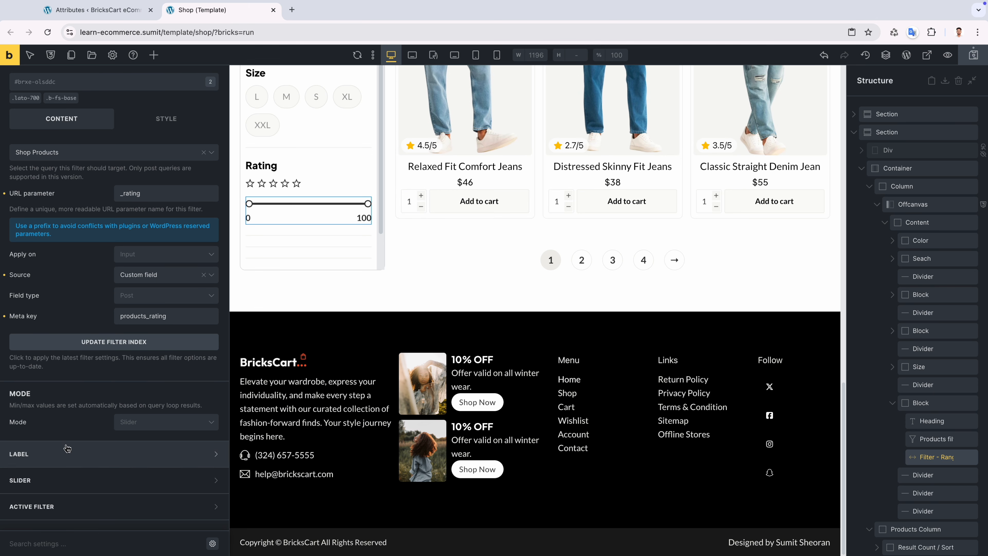
pyautogui.click(79, 455)
pyautogui.click(163, 353)
pyautogui.write('Min')
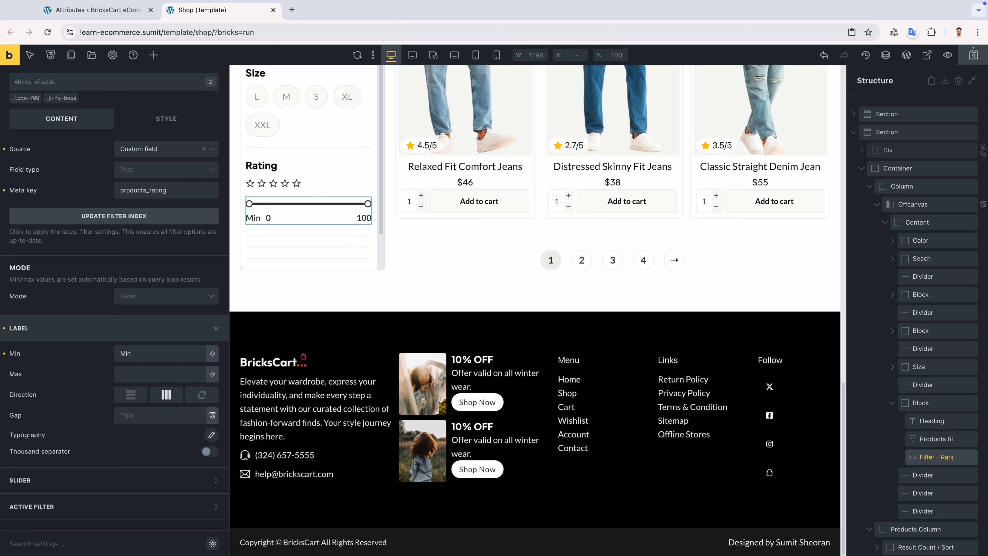
pyautogui.click(153, 371)
pyautogui.write('Max')
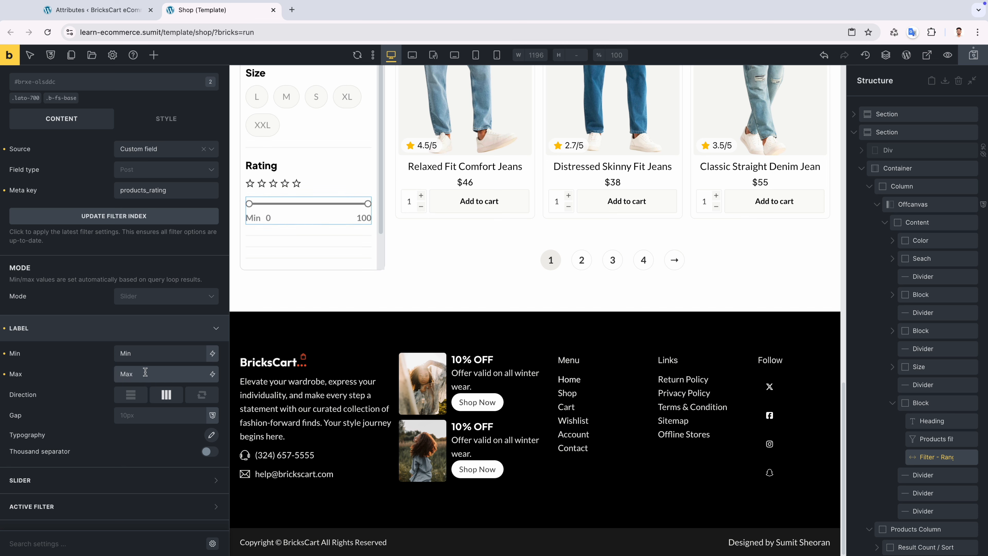
pyautogui.click(135, 331)
# Set the range filter's active filter prefix to Rating and save the template.
pyautogui.rightClick(54, 482)
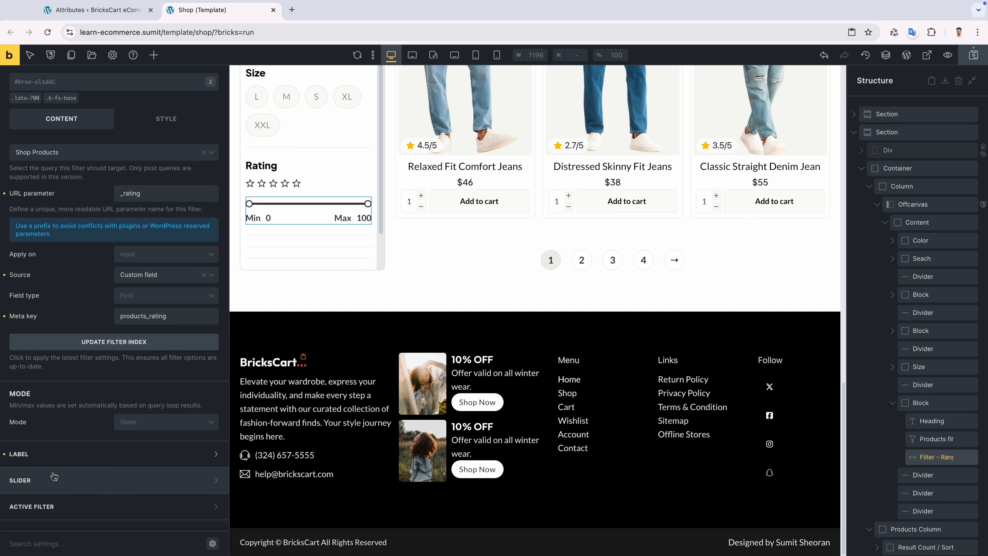
pyautogui.click(42, 511)
pyautogui.click(42, 511)
pyautogui.scroll(-2, 87, 452)
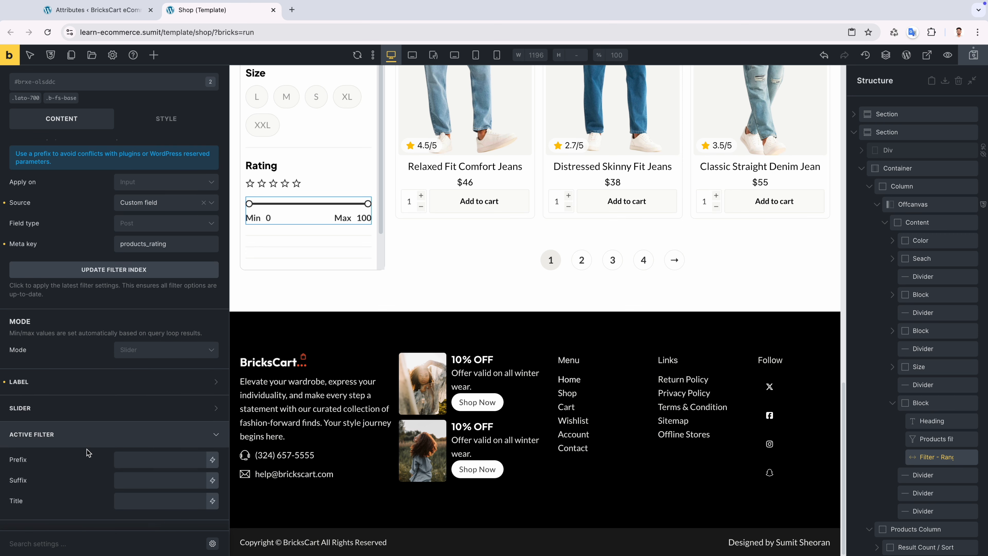
pyautogui.click(144, 466)
pyautogui.write('Rating')
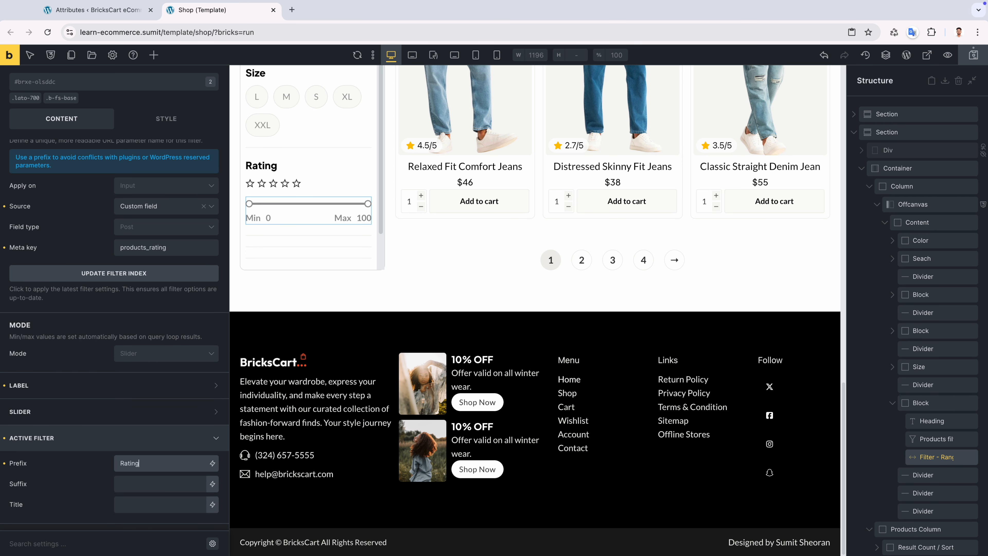
pyautogui.scroll(1, 86, 414)
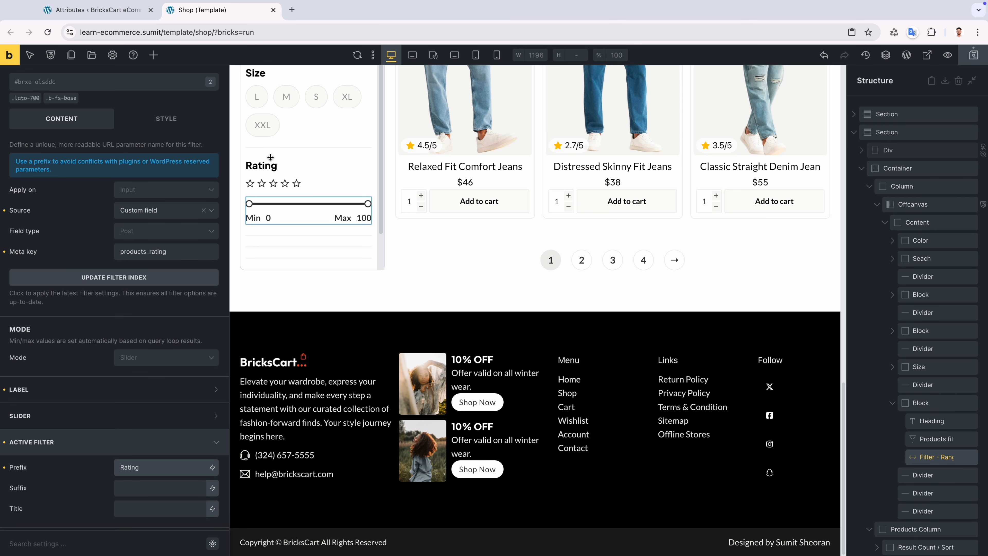
pyautogui.click(973, 55)
# Reload the live shop page without the b_rating parameter and check the rating range slider in the sidebar.
pyautogui.hotkey('ctrl', 'Right')
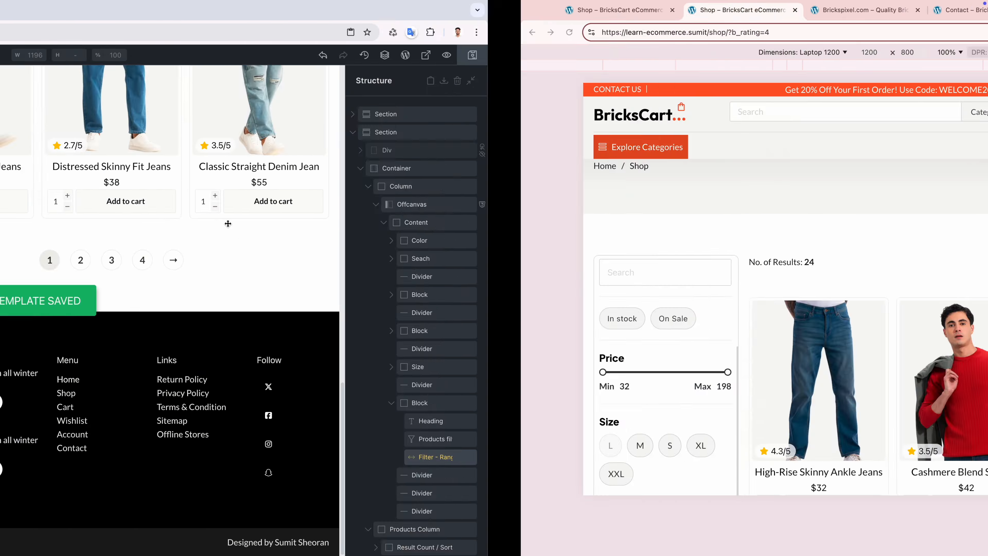
pyautogui.scroll(-10, 338, 200)
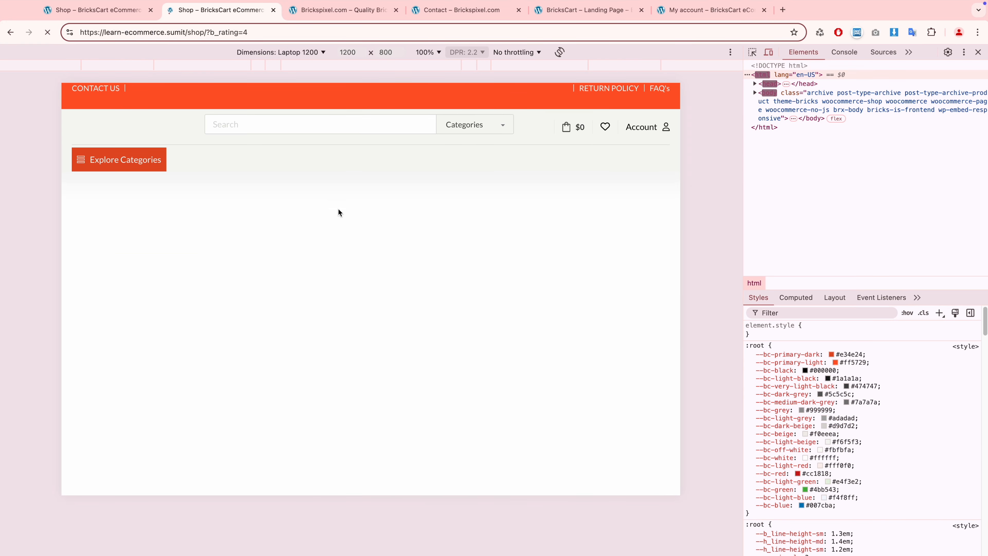
pyautogui.scroll(-4, 125, 391)
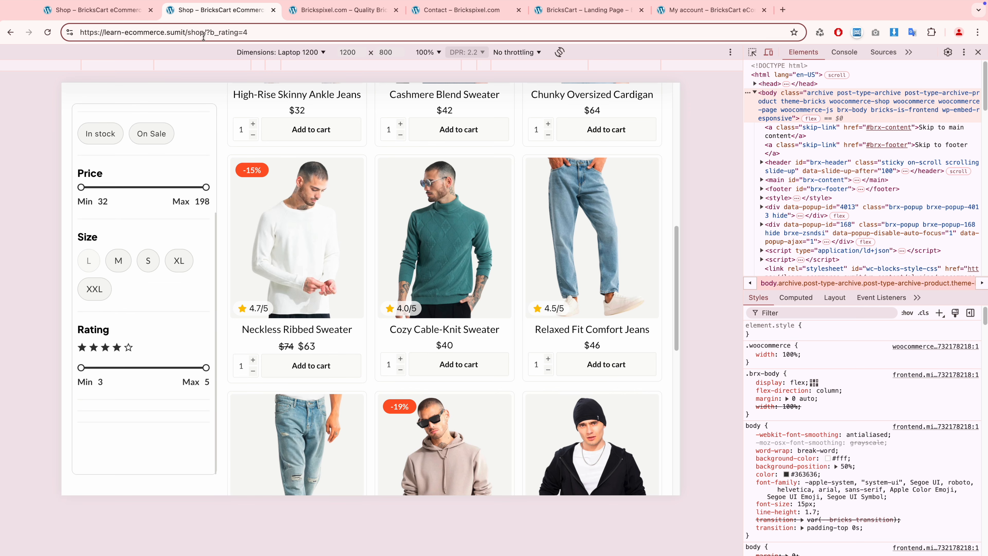
pyautogui.moveTo(206, 34); pyautogui.dragTo(248, 34)
pyautogui.press('BackSpace')
pyautogui.press('Return')
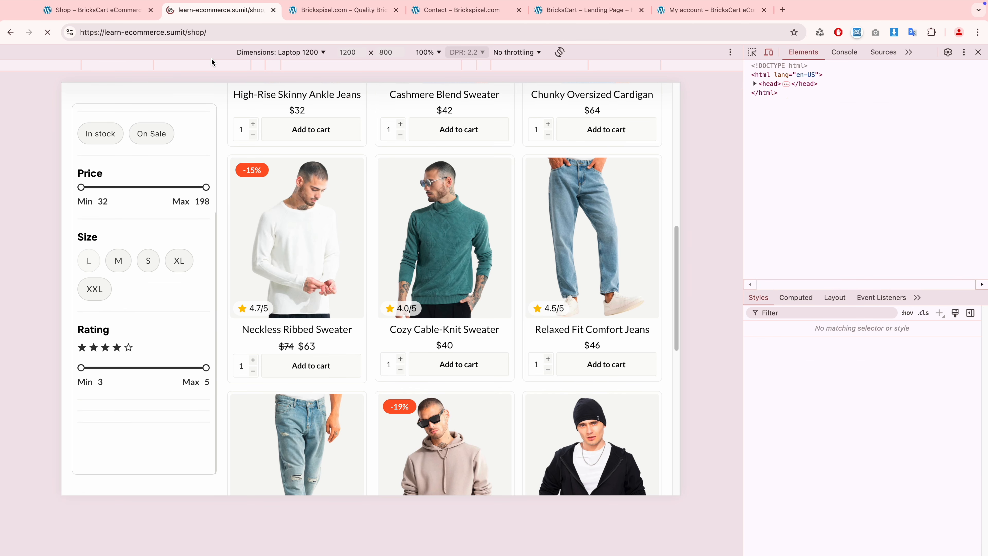
pyautogui.scroll(-8, 276, 298)
pyautogui.scroll(-3, 145, 397)
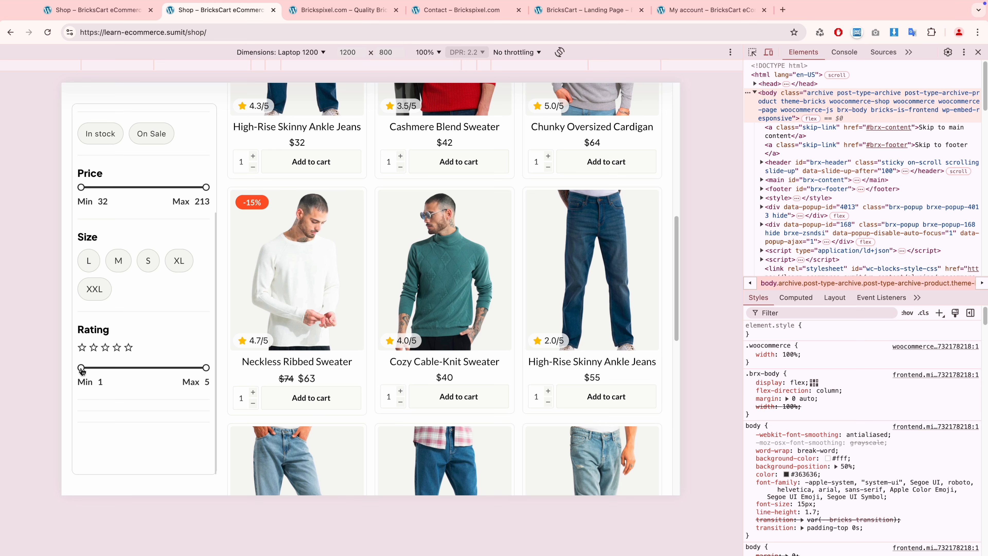
# Test the live rating range slider with the ranges 2 to 3 and 1 to 3.
pyautogui.moveTo(100, 372); pyautogui.dragTo(112, 370)
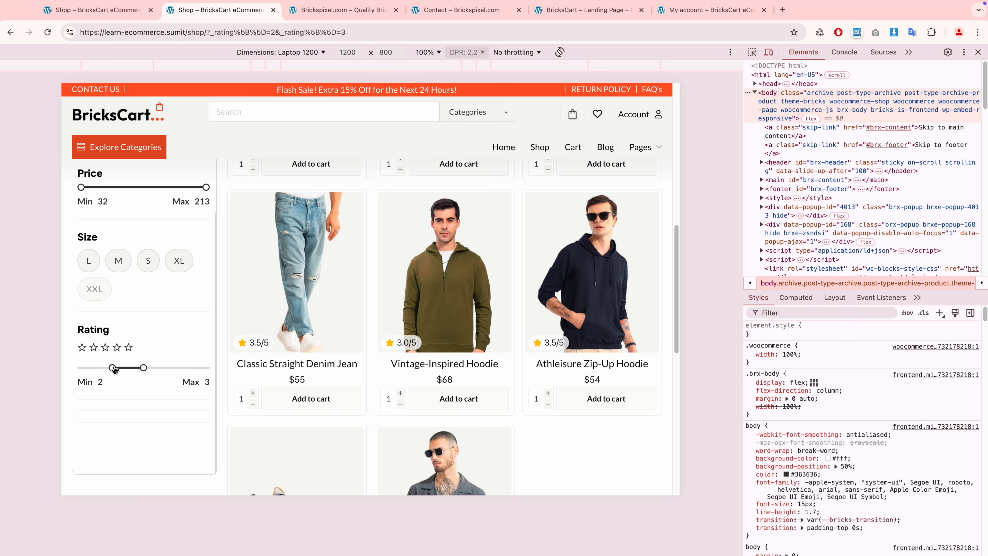
pyautogui.moveTo(99, 369); pyautogui.dragTo(81, 368)
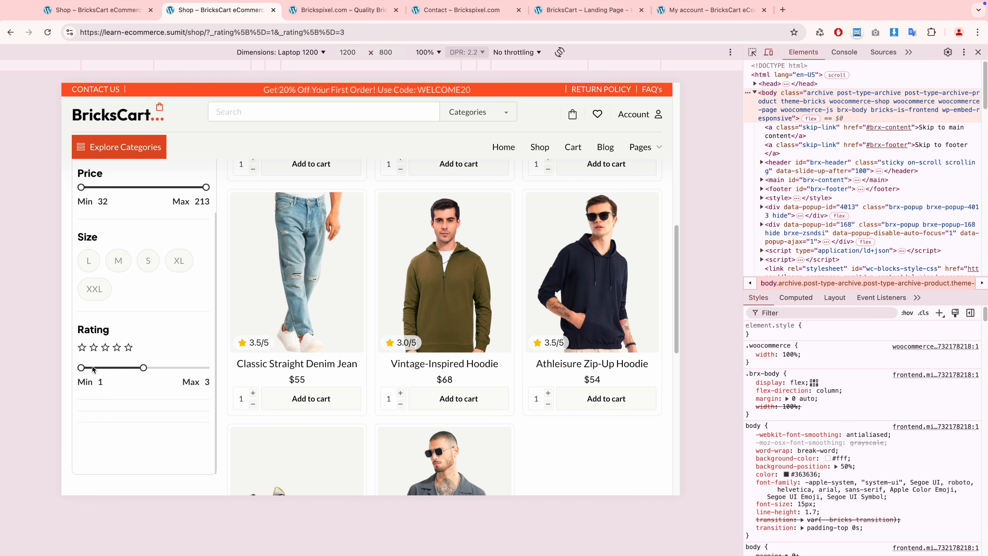
# Return to the Bricks template, delete the star products filter under the Rating heading and save.
pyautogui.hotkey('ctrl', 'Left')
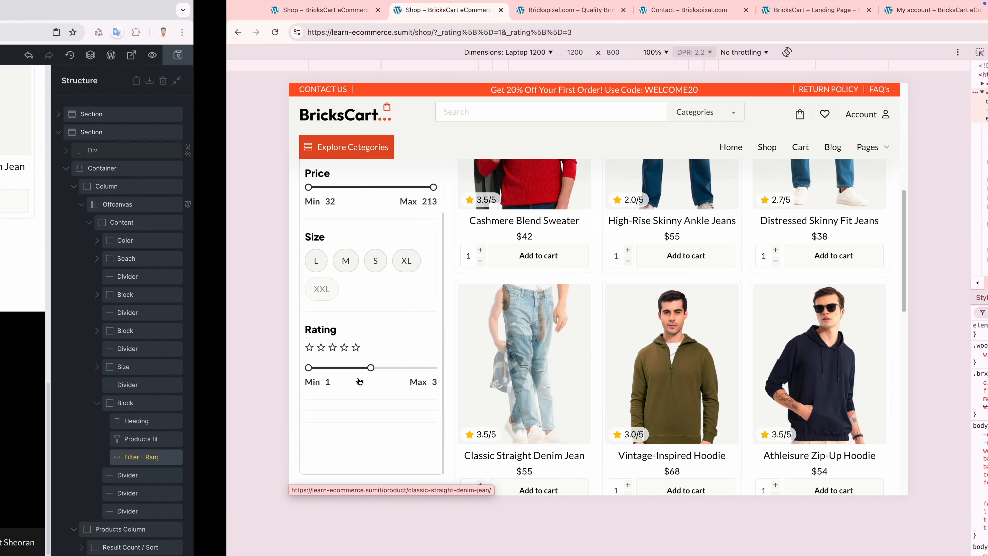
pyautogui.click(972, 440)
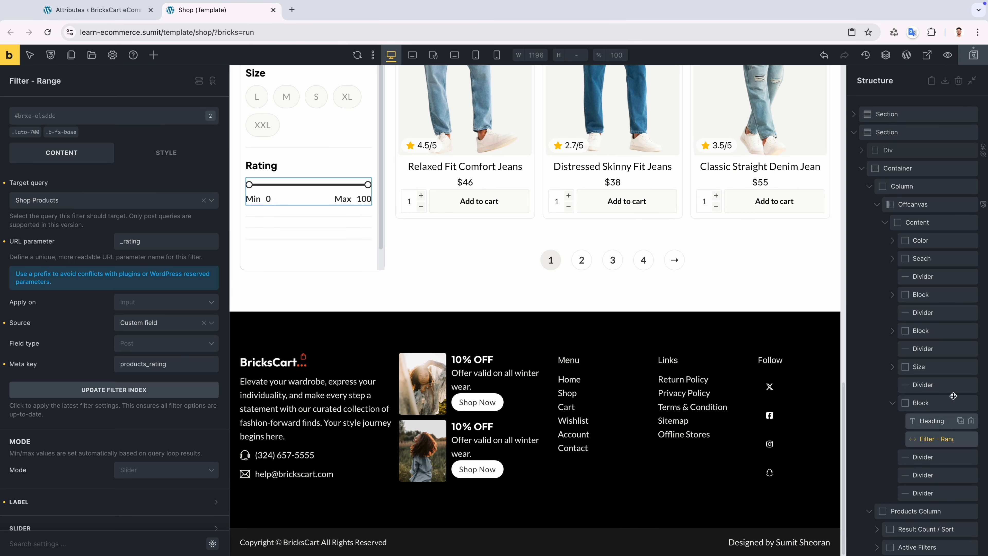
pyautogui.click(974, 55)
# Duplicate the block with the Rating heading and slider, and place the copy below the divider that follows it.
pyautogui.scroll(1, 408, 400)
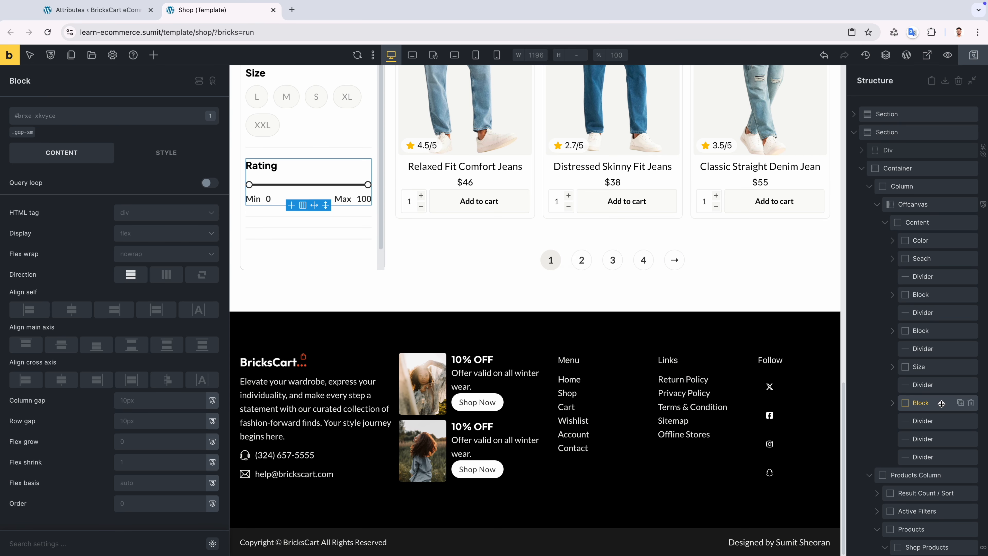
pyautogui.click(961, 402)
pyautogui.click(904, 420)
pyautogui.moveTo(904, 420); pyautogui.dragTo(919, 437)
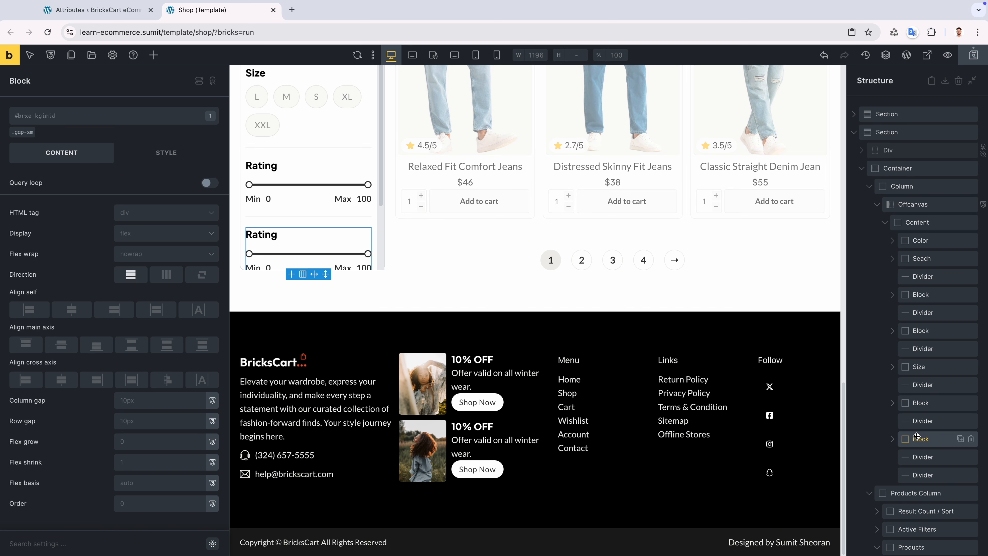
# Rename the duplicated block as Categories and the original block as rating.
pyautogui.doubleClick(923, 441)
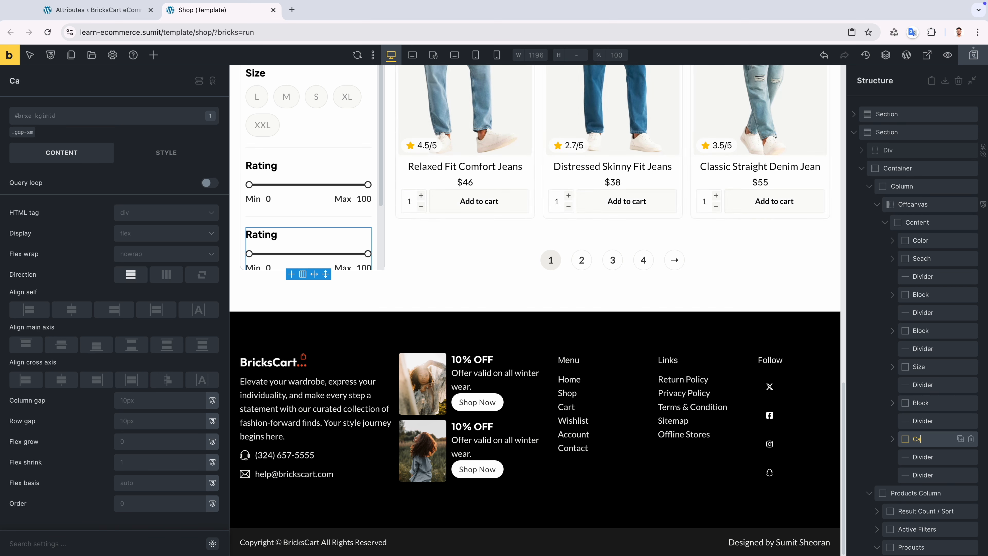
pyautogui.doubleClick(923, 403)
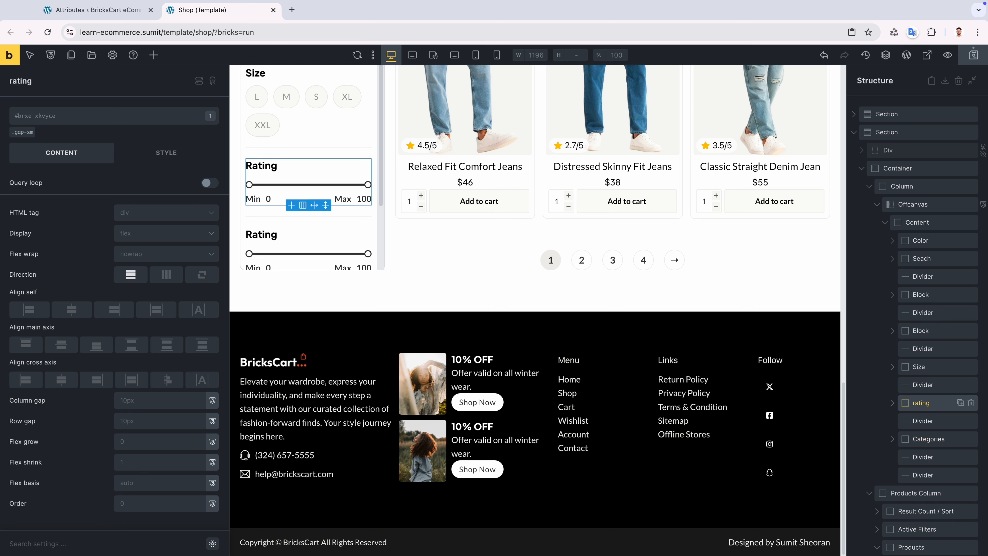
# Change the duplicated block's heading text to Categories and delete the range slider below it.
pyautogui.click(262, 237)
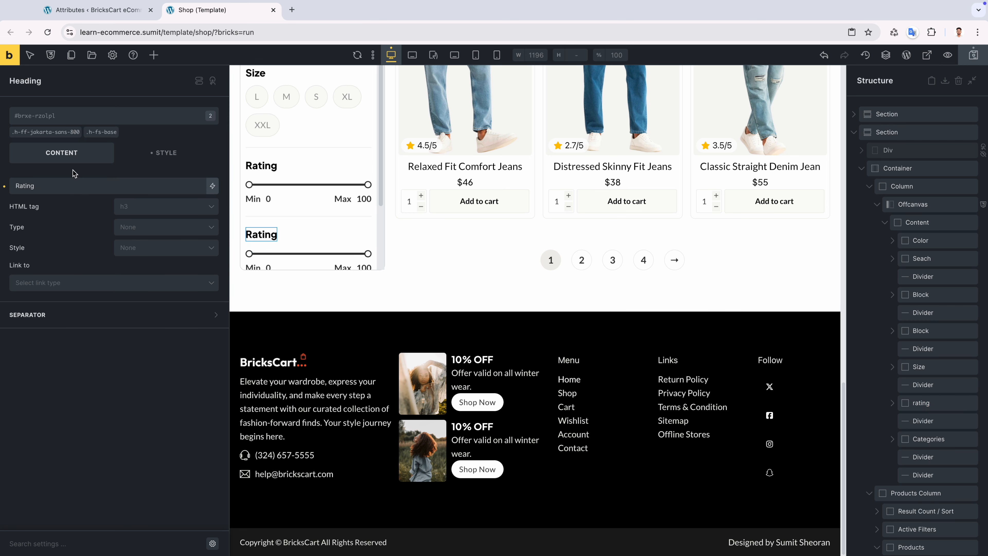
pyautogui.tripleClick(68, 183)
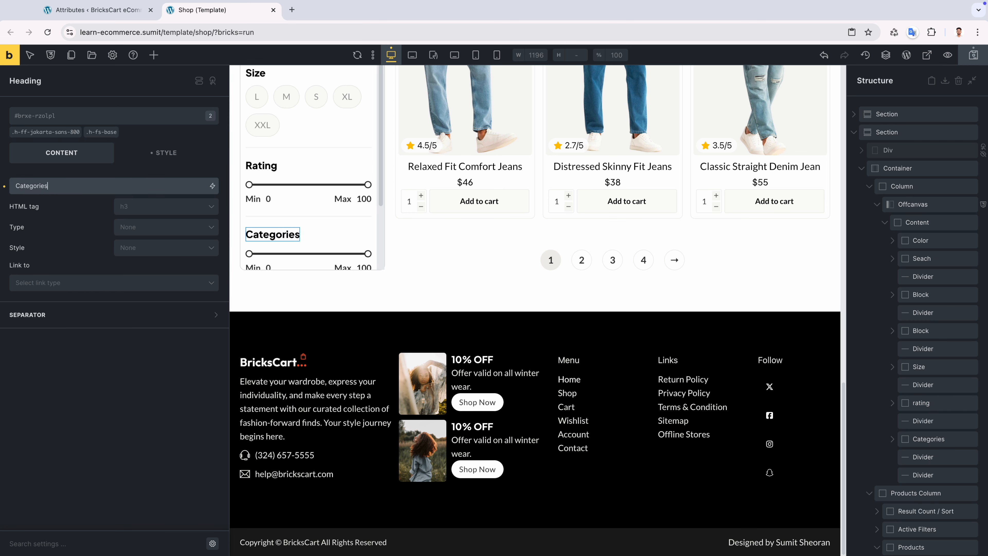
pyautogui.click(297, 256)
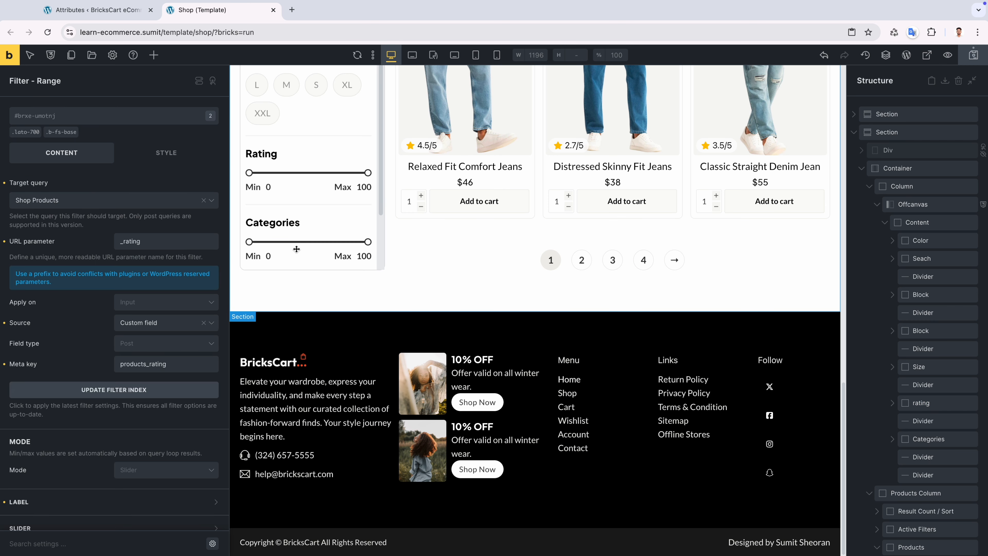
pyautogui.rightClick(297, 251)
pyautogui.click(337, 314)
pyautogui.scroll(1, 306, 117)
pyautogui.click(306, 114)
pyautogui.hotkey('ctrl', 'c')
pyautogui.click(298, 238)
pyautogui.rightClick(284, 236)
pyautogui.click(285, 257)
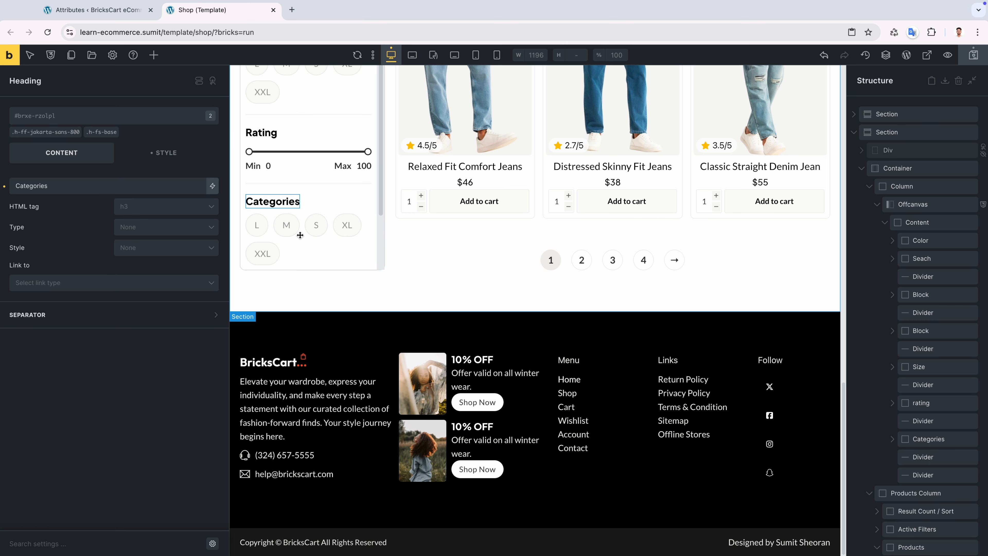
pyautogui.rightClick(300, 235)
pyautogui.click(317, 301)
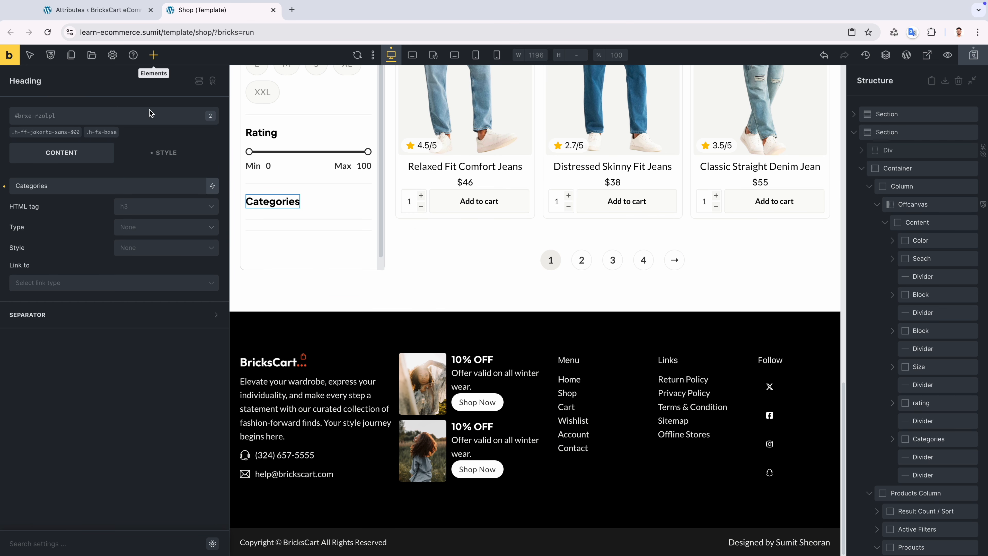
# Add a Filter - Checkbox element inside the Categories block, below its heading.
pyautogui.click(154, 55)
pyautogui.write('check')
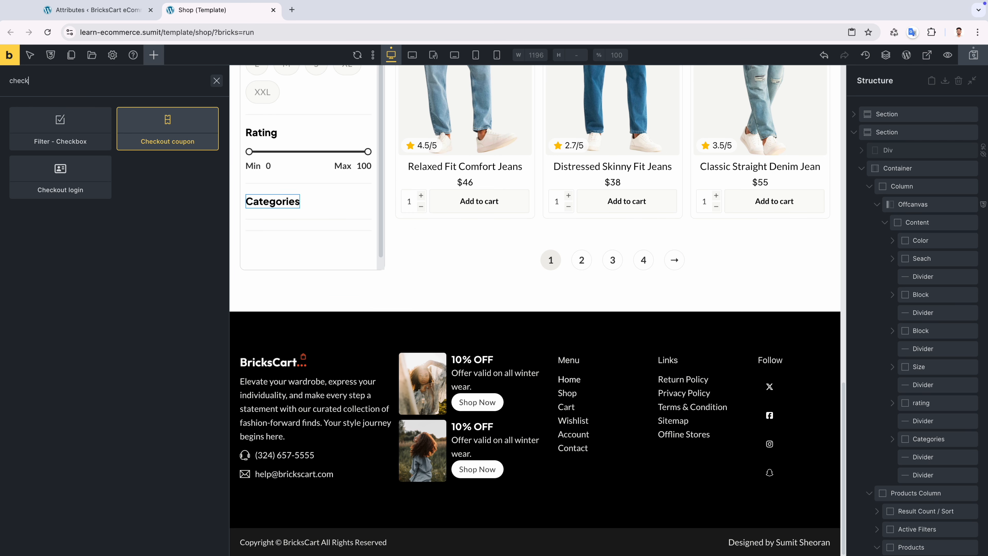
pyautogui.click(58, 134)
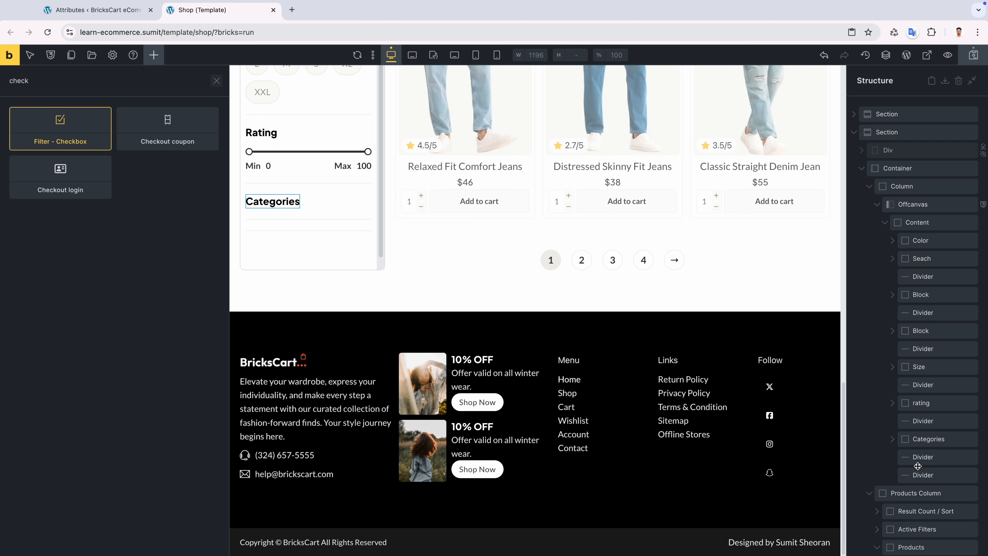
pyautogui.moveTo(893, 442); pyautogui.dragTo(894, 444)
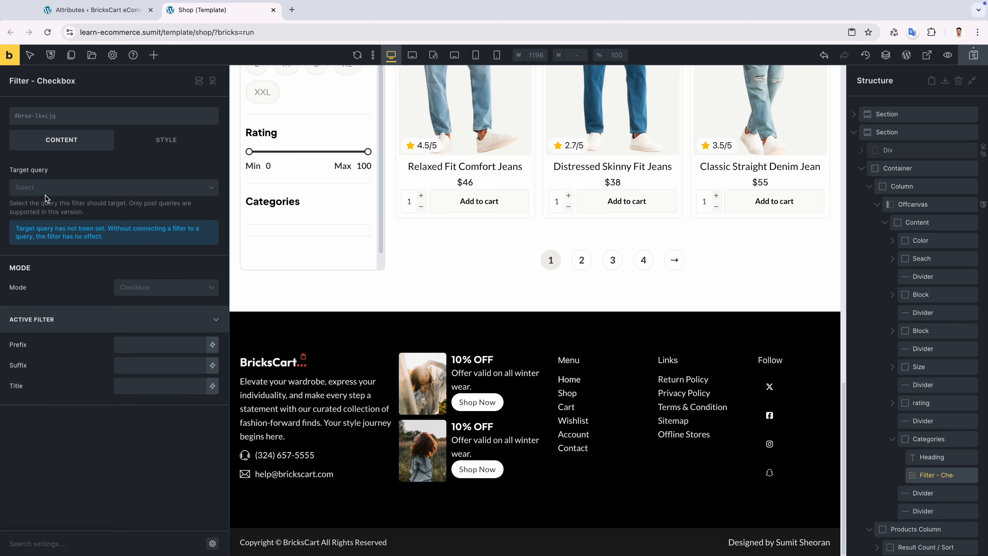
# Target the checkbox filter at the Shop Products query and set its URL parameter to _categories.
pyautogui.click(45, 194)
pyautogui.click(53, 208)
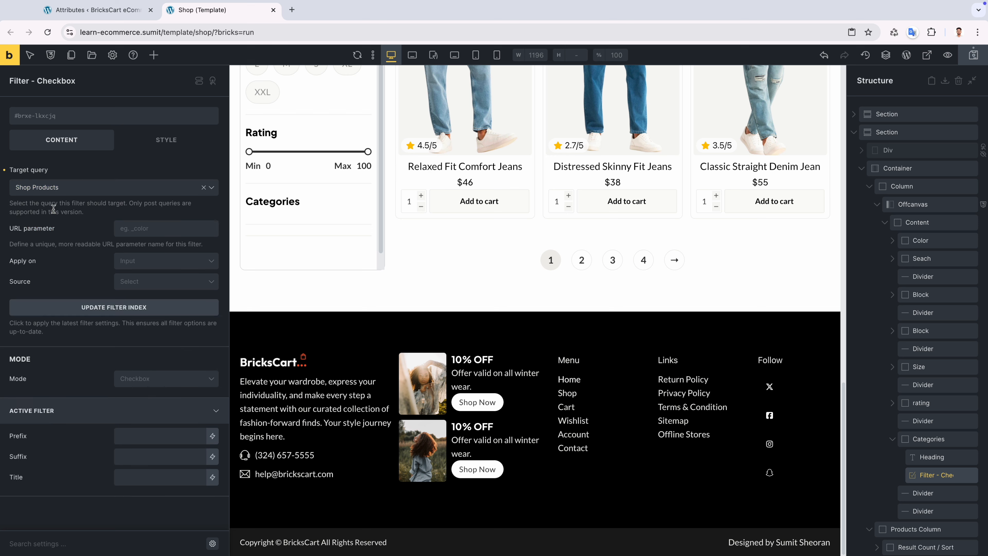
pyautogui.click(169, 234)
pyautogui.write('_categro')
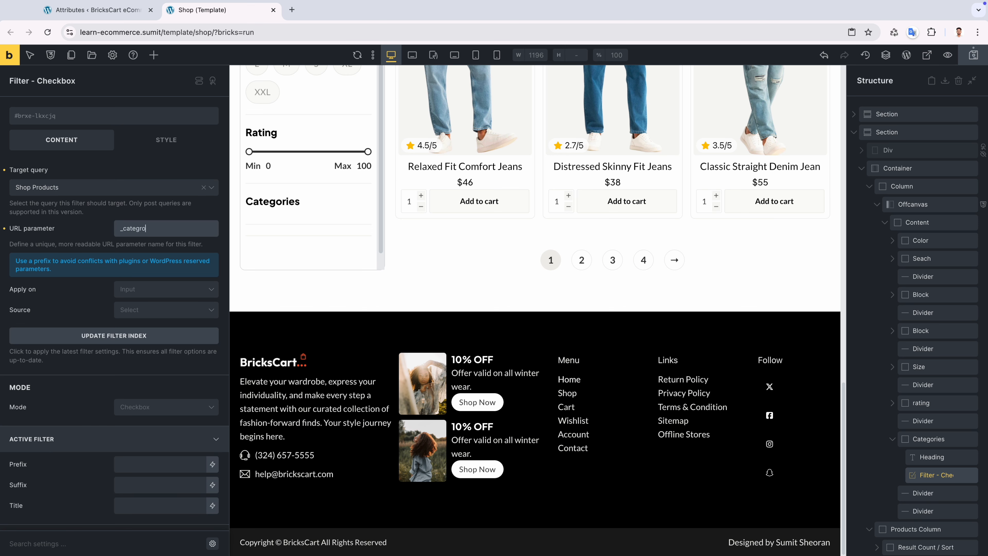
pyautogui.press('BackSpace')
pyautogui.press('BackSpace')
pyautogui.press('BackSpace')
pyautogui.press('BackSpace')
pyautogui.press('BackSpace')
pyautogui.press('BackSpace')
pyautogui.press('BackSpace')
pyautogui.press('BackSpace')
pyautogui.press('BackSpace')
pyautogui.press('BackSpace')
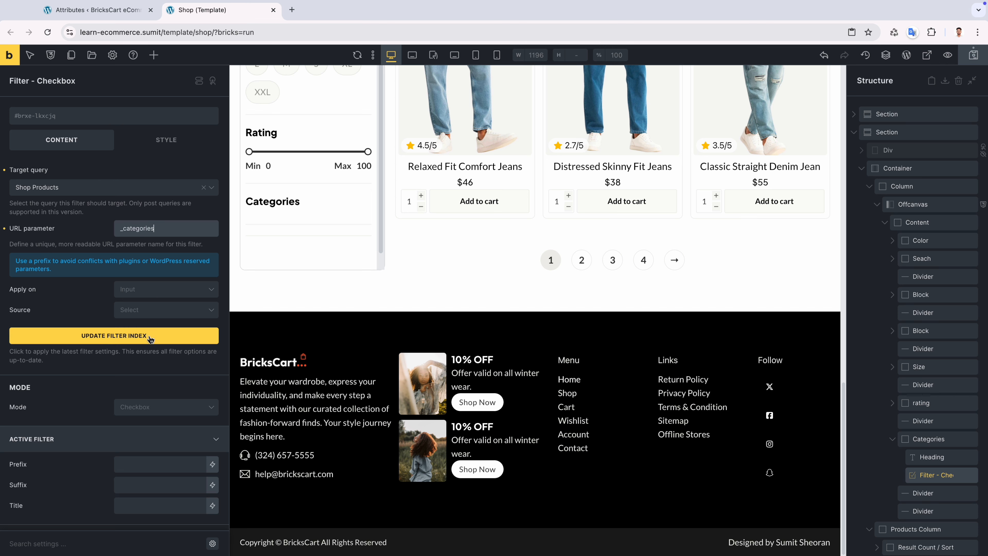
# Set the categories filter's source to Taxonomy and its taxonomy to Product categories (Product).
pyautogui.scroll(-1, 149, 339)
pyautogui.click(135, 309)
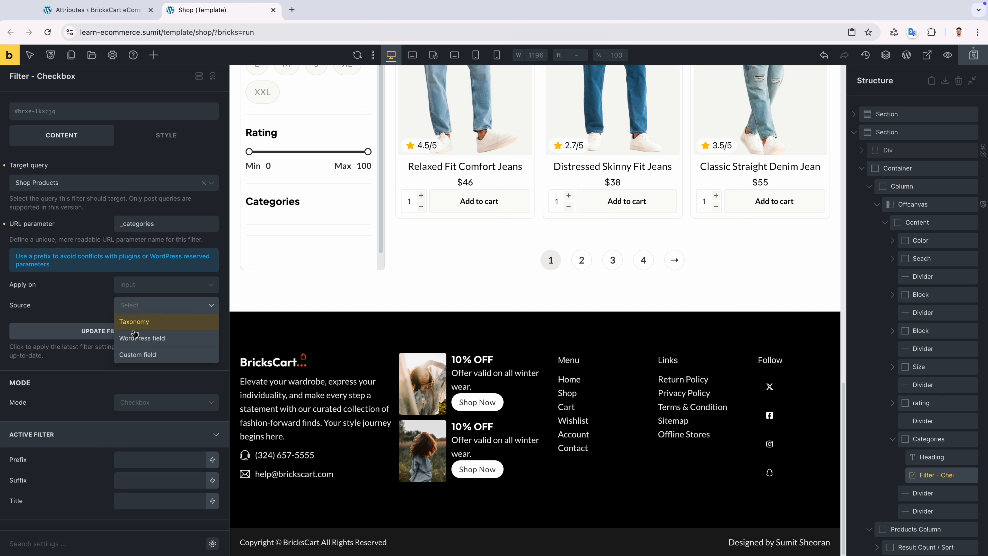
pyautogui.click(136, 323)
pyautogui.scroll(-1, 135, 325)
pyautogui.click(136, 319)
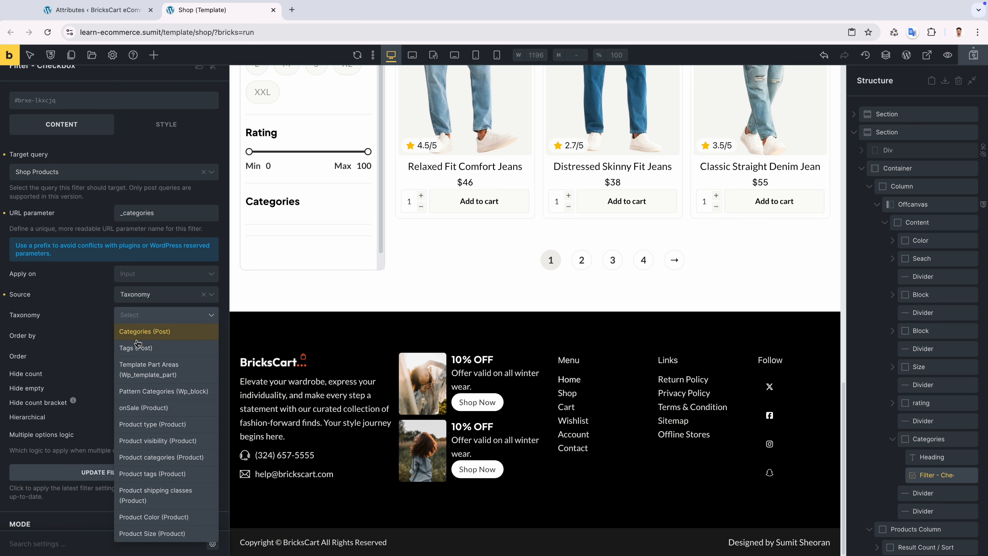
pyautogui.scroll(-1, 152, 411)
pyautogui.click(148, 457)
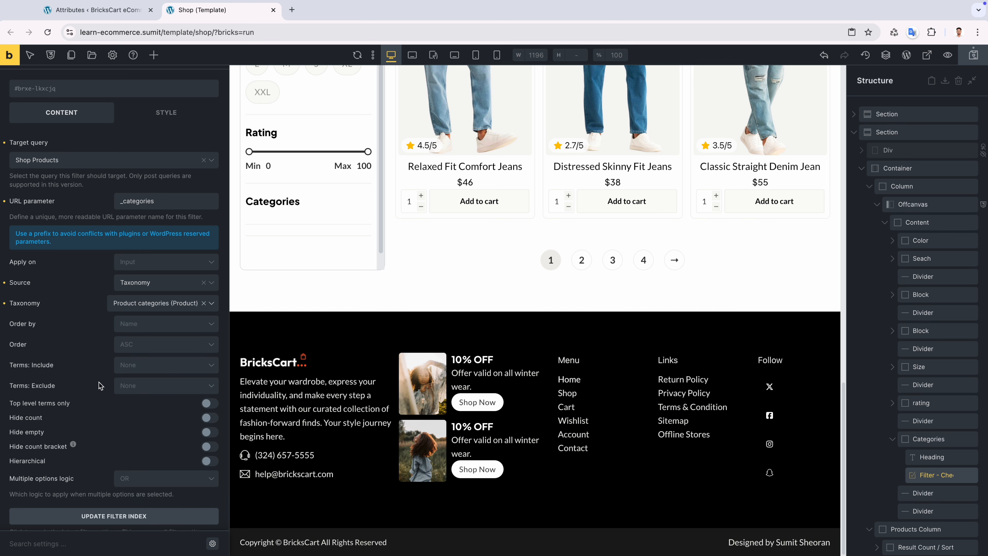
# Switch the categories filter to Button mode and turn on the Circle option for its buttons.
pyautogui.scroll(-3, 86, 357)
pyautogui.scroll(-2, 120, 360)
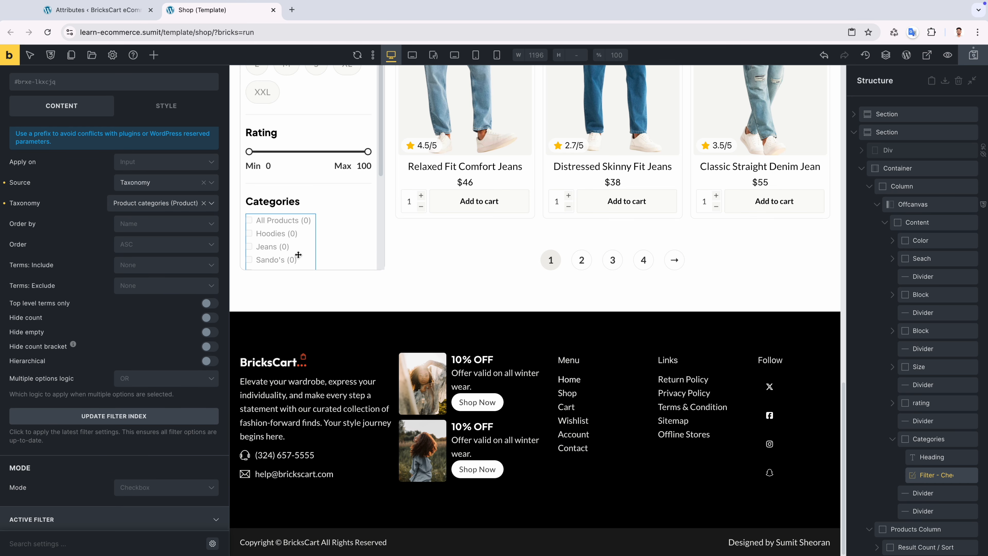
pyautogui.scroll(-2, 136, 404)
pyautogui.click(135, 403)
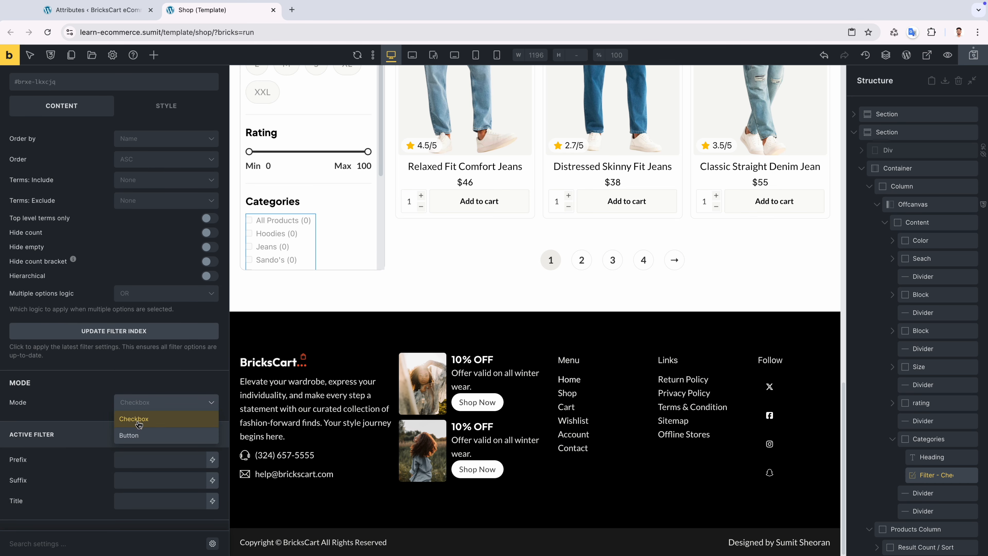
pyautogui.click(141, 435)
pyautogui.scroll(-2, 125, 424)
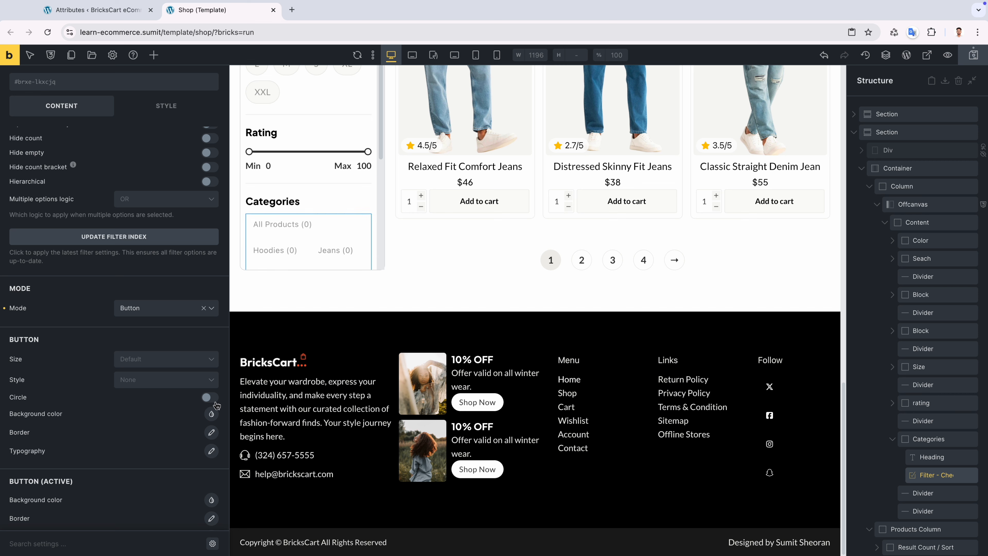
pyautogui.click(209, 397)
# Give the category buttons the off-white background color from the palette.
pyautogui.scroll(-1, 189, 412)
pyautogui.click(210, 404)
pyautogui.scroll(-2, 199, 413)
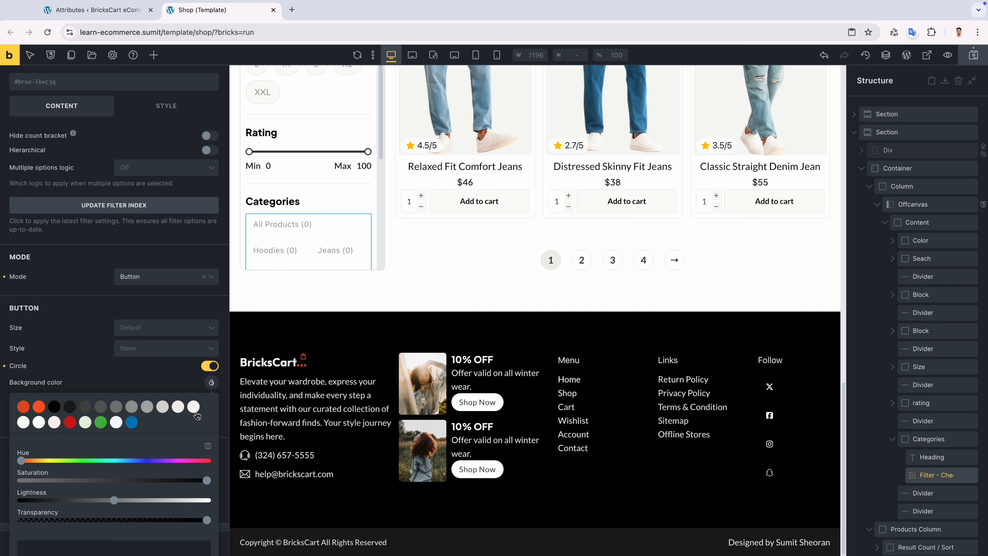
pyautogui.click(193, 406)
pyautogui.scroll(-3, 193, 408)
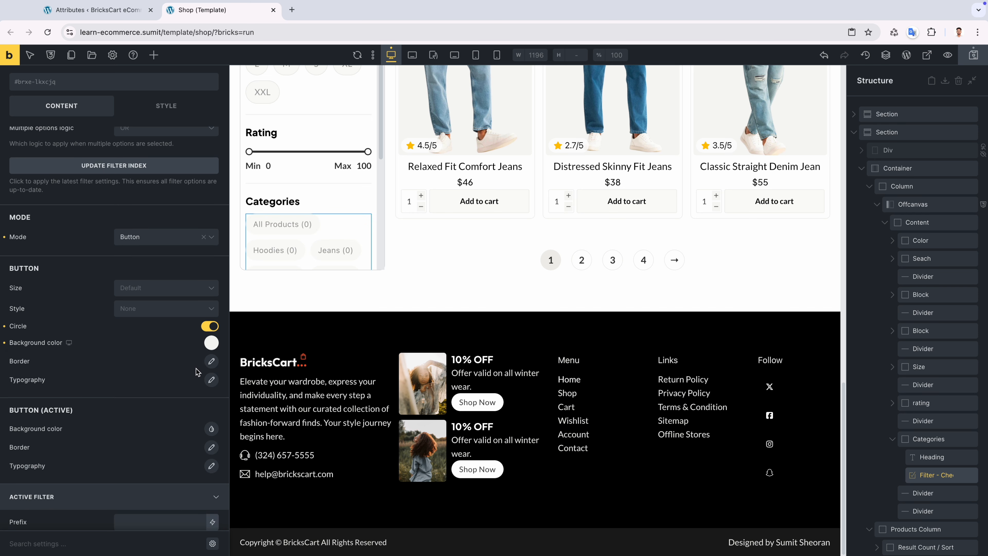
# Give the category buttons a solid border of width 1 on all sides and pick its color from the palette.
pyautogui.click(212, 362)
pyautogui.scroll(-3, 95, 352)
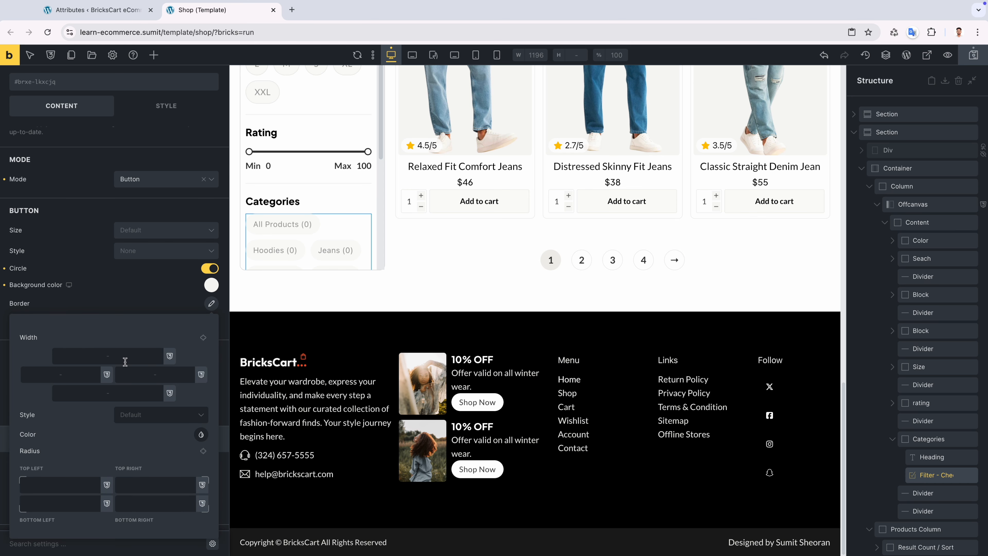
pyautogui.click(204, 338)
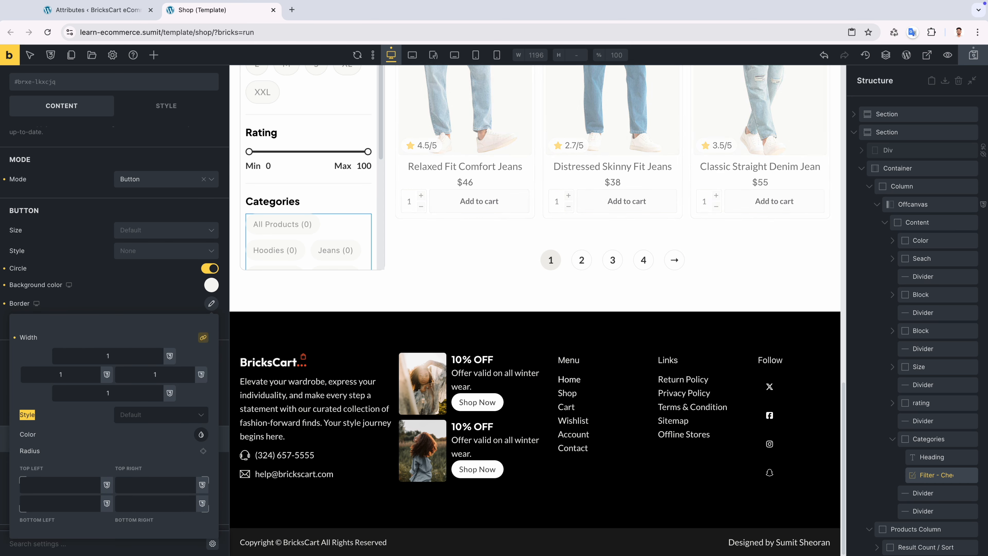
pyautogui.click(148, 417)
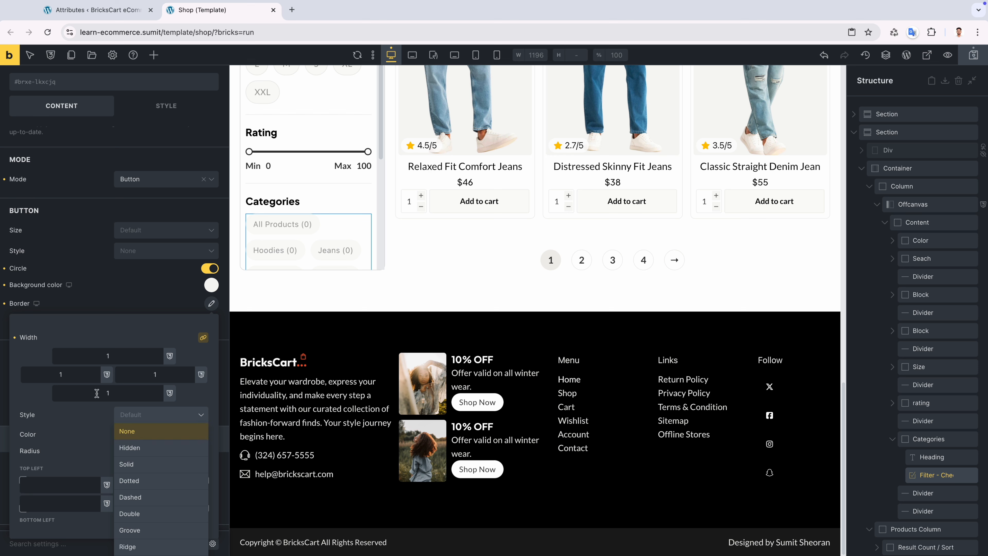
pyautogui.click(154, 463)
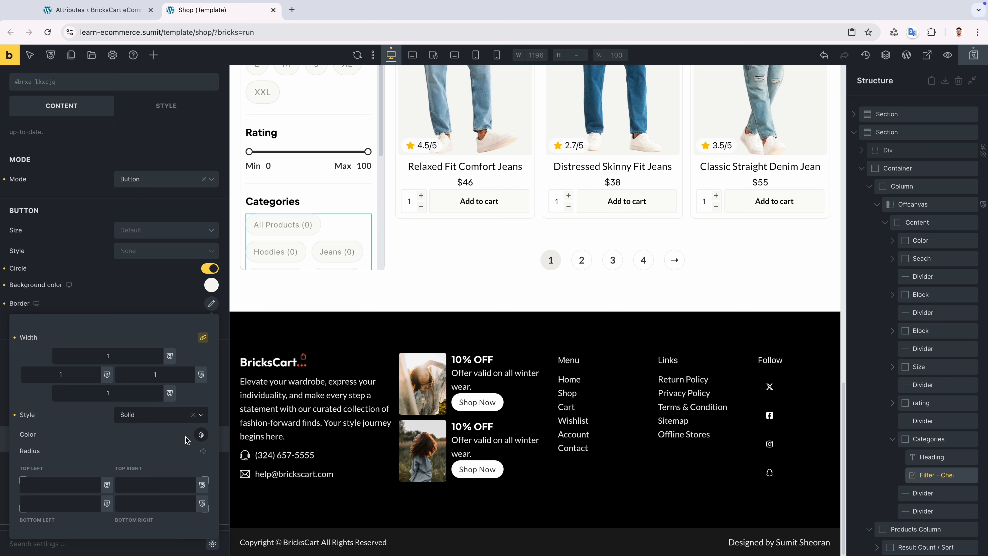
pyautogui.click(206, 432)
pyautogui.click(180, 461)
pyautogui.click(105, 344)
pyautogui.click(119, 310)
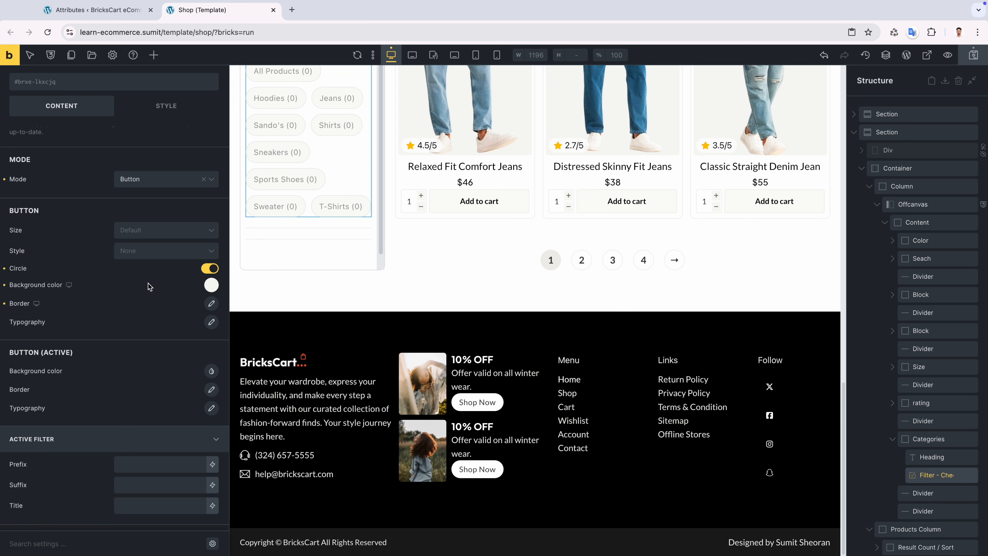
# Hide the product count on the category filter buttons.
pyautogui.scroll(5, 149, 288)
pyautogui.scroll(1, 149, 288)
pyautogui.click(212, 251)
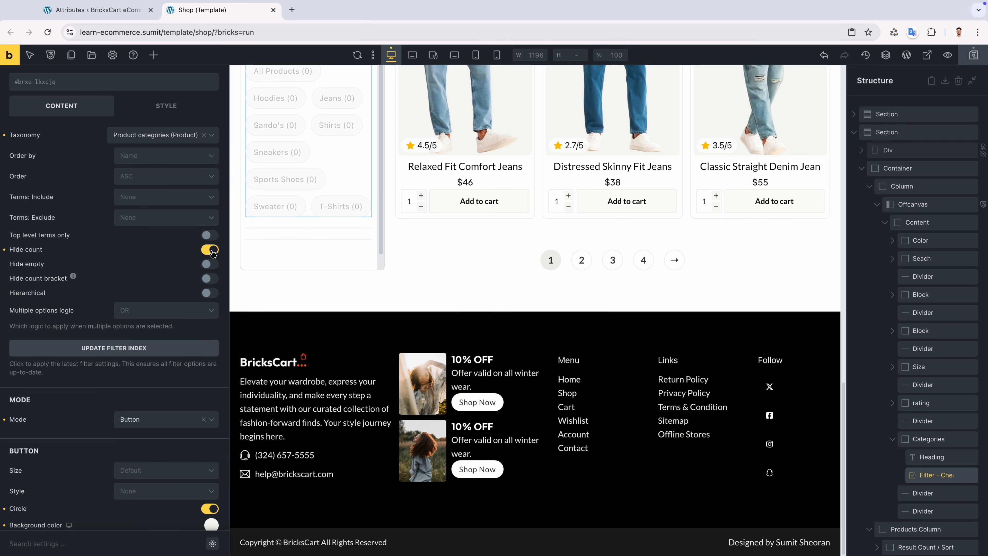
# Apply the global classes lato-400 and b-fs-base to the categories filter.
pyautogui.scroll(5, 133, 224)
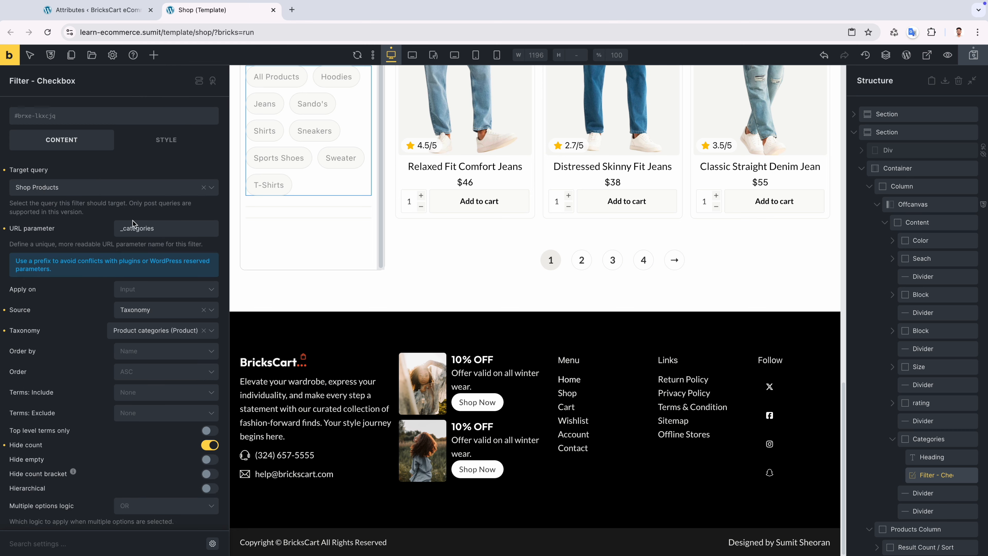
pyautogui.click(112, 123)
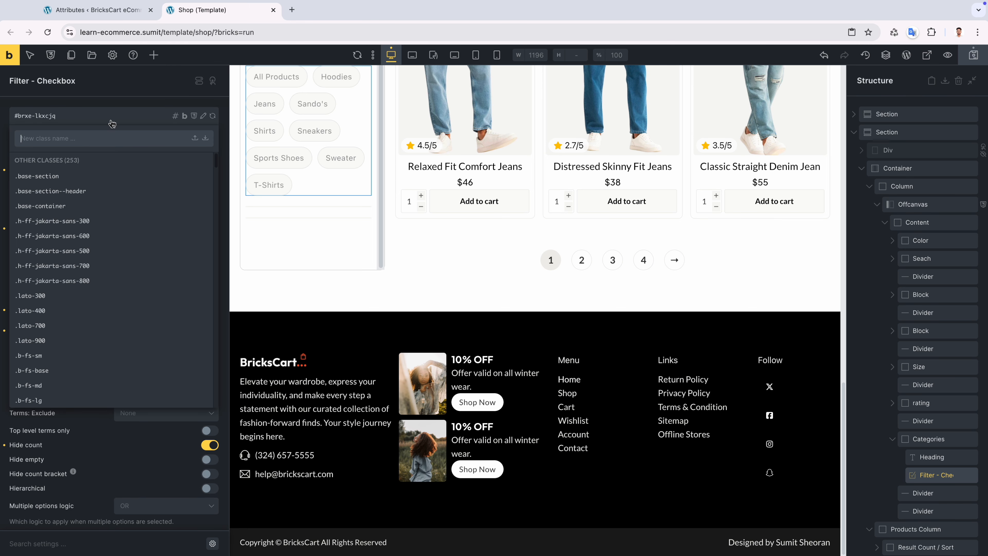
pyautogui.click(66, 316)
pyautogui.click(62, 116)
pyautogui.write('fs')
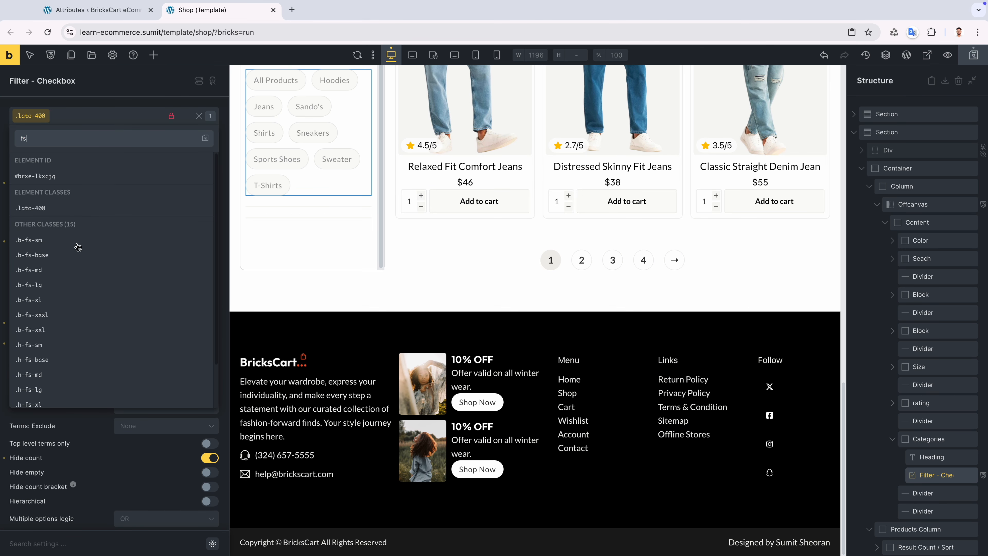
pyautogui.click(67, 255)
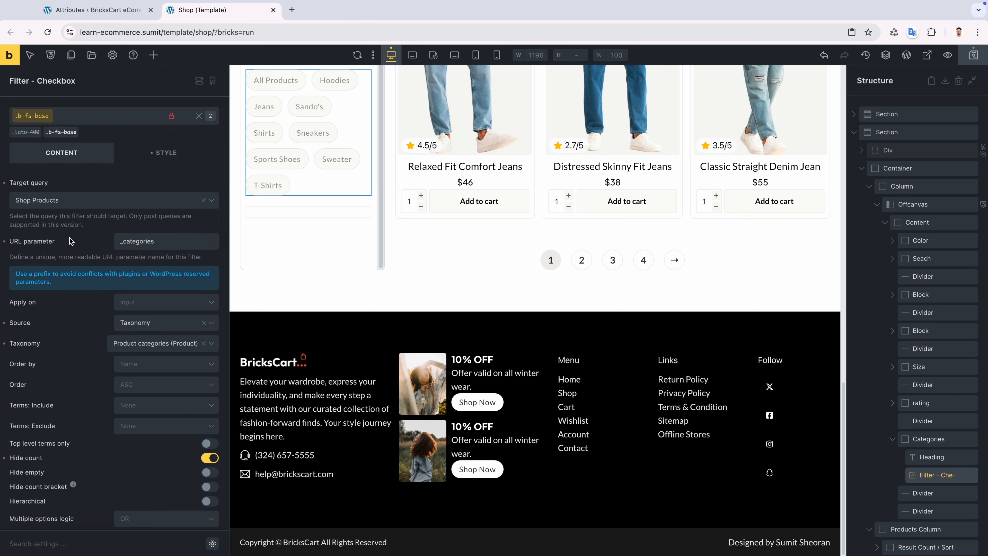
pyautogui.click(61, 128)
# Switch to the live shop page and examine the Categories buttons and the order of the sidebar filters.
pyautogui.scroll(3, 492, 322)
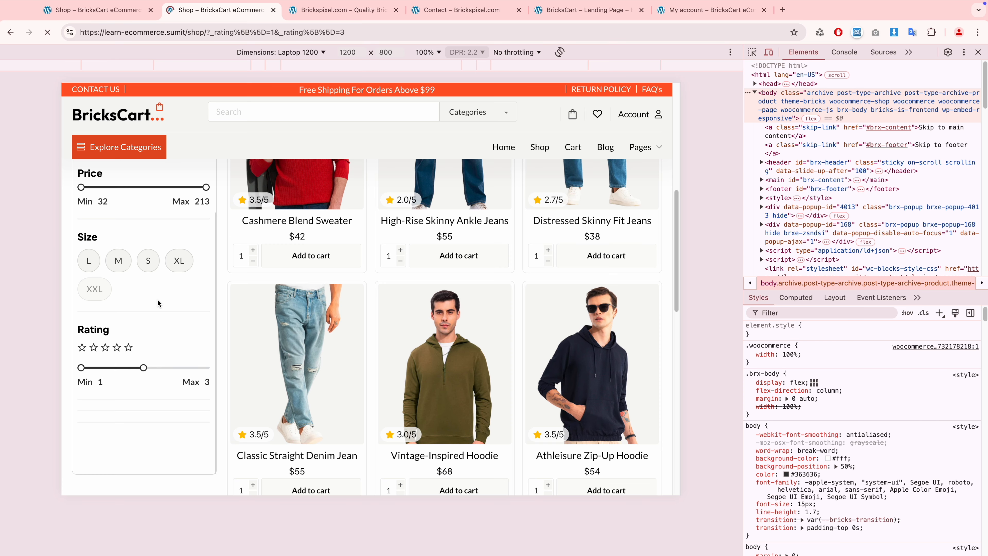
pyautogui.scroll(-10, 292, 303)
pyautogui.scroll(-7, 161, 313)
pyautogui.scroll(1, 146, 310)
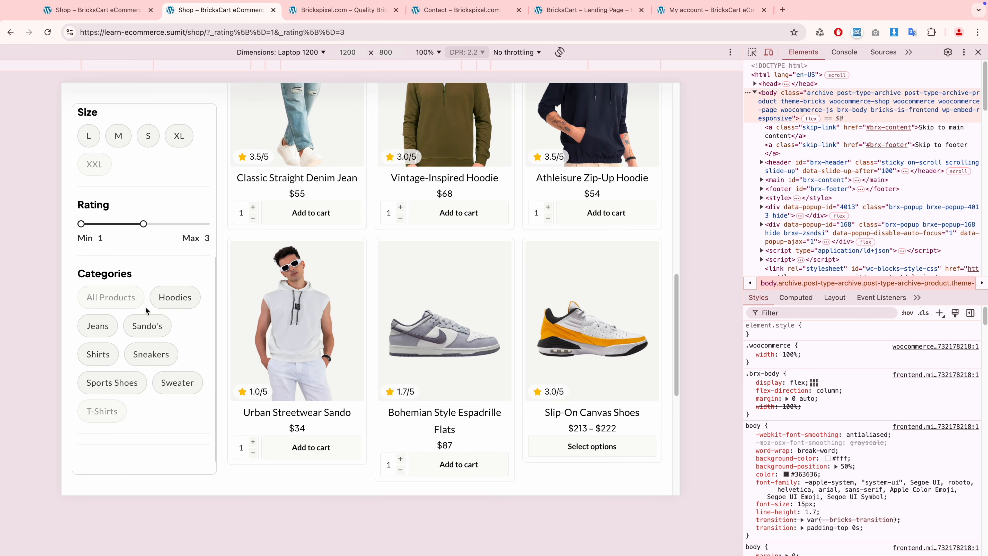
pyautogui.scroll(-1, 141, 353)
pyautogui.scroll(8, 148, 351)
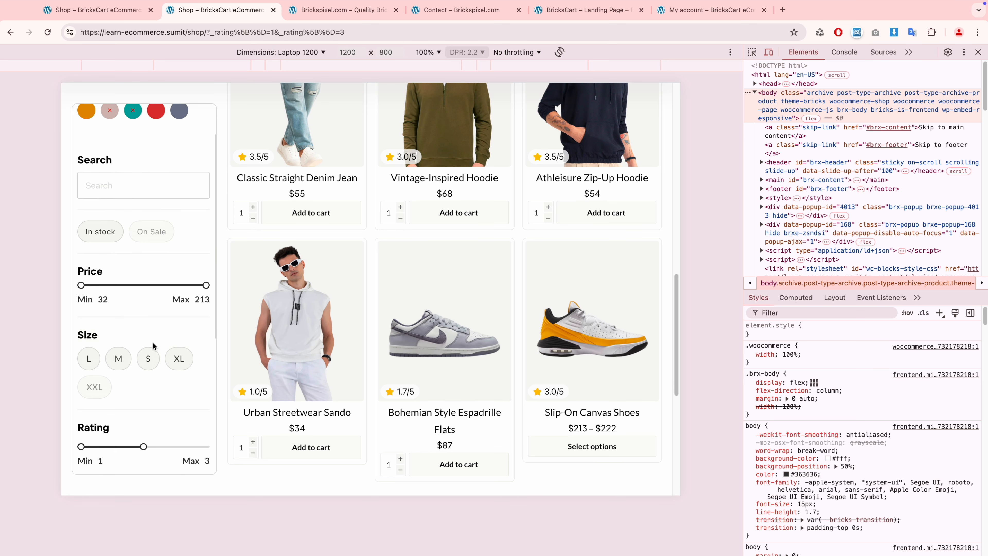
pyautogui.scroll(10, 150, 273)
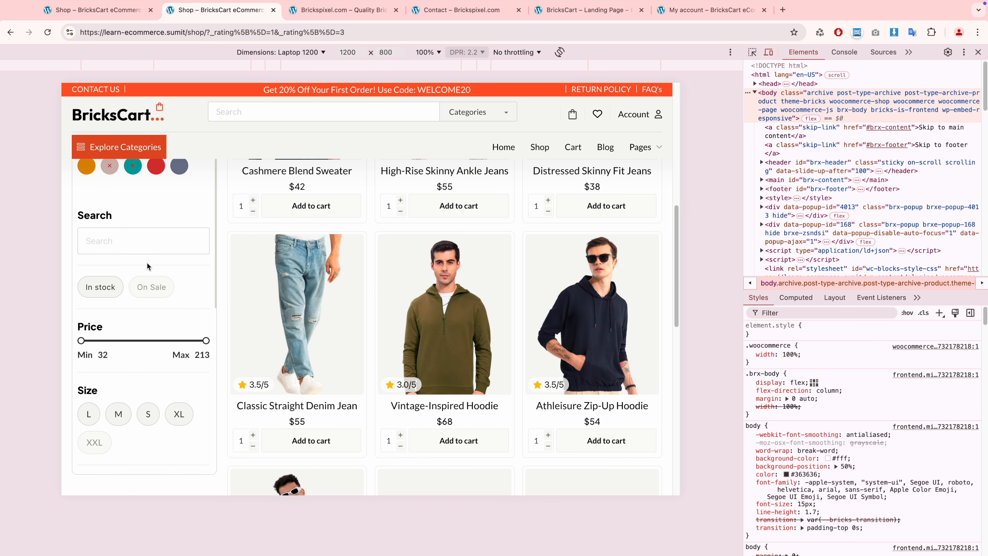
pyautogui.scroll(-3, 267, 327)
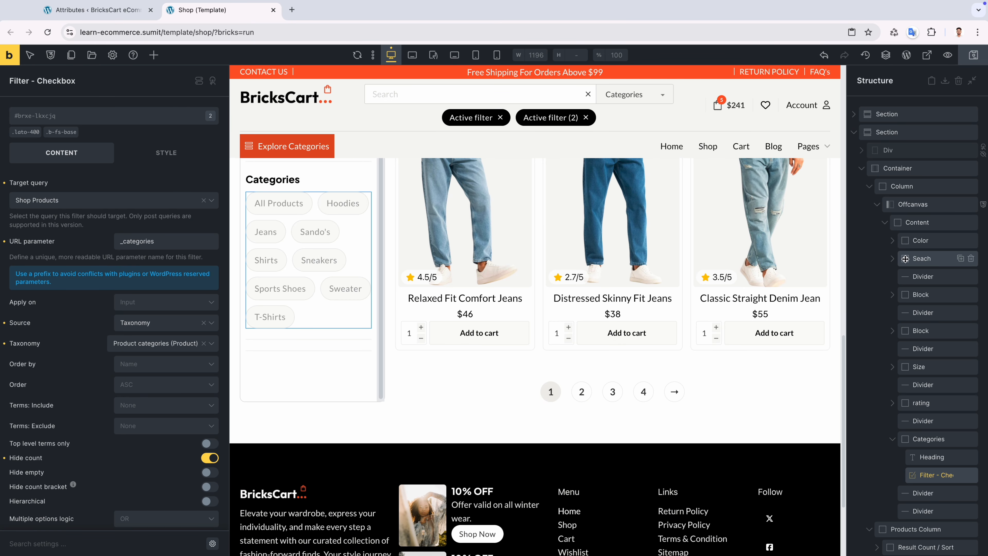
# Return to the Bricks template, move the Color block between the price and Size blocks, and place a spare divider below it.
pyautogui.moveTo(904, 241); pyautogui.dragTo(910, 343)
pyautogui.moveTo(909, 494); pyautogui.dragTo(903, 326)
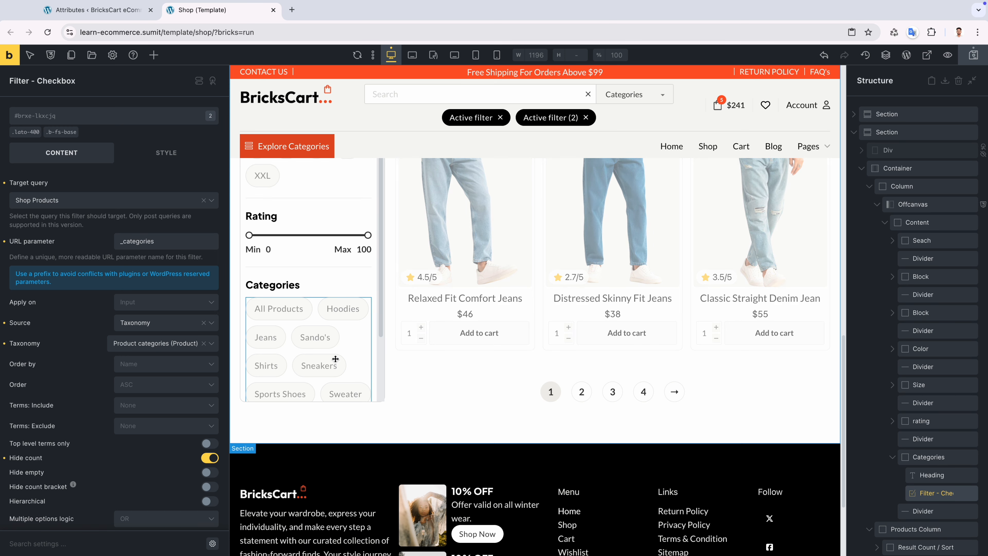
# Save the template, reload the live shop page, reset all active filters and examine the order of the sidebar filters.
pyautogui.hotkey('ctrl', 's')
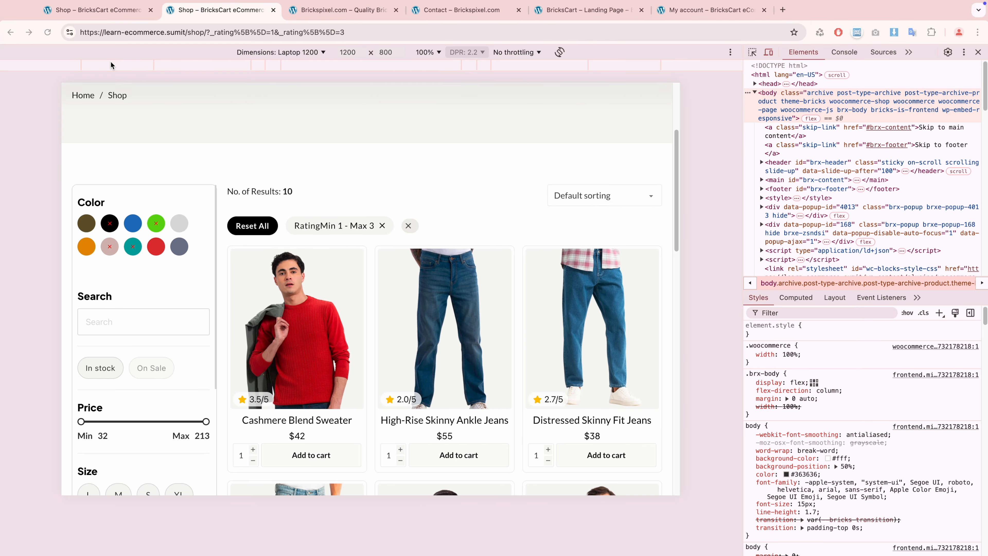
pyautogui.click(48, 33)
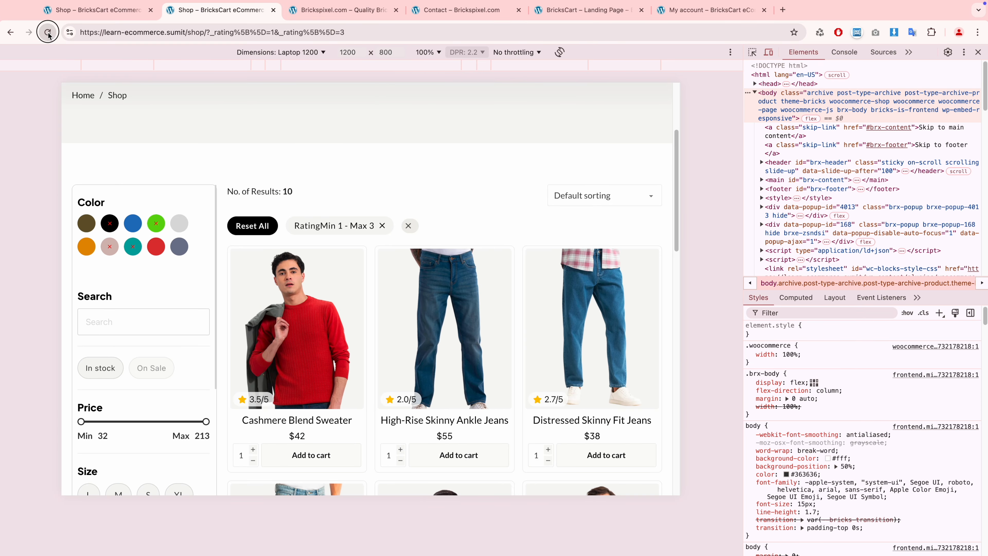
pyautogui.scroll(-5, 341, 254)
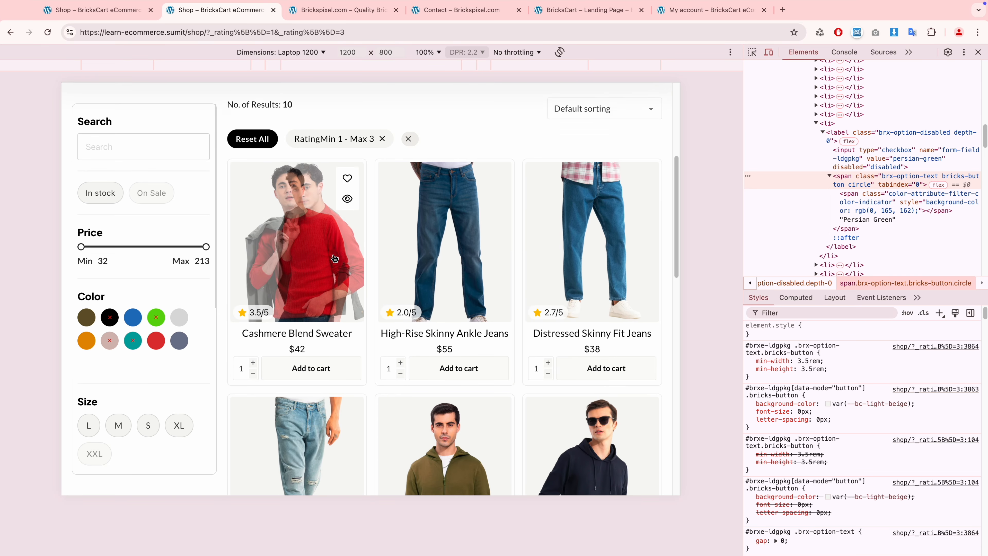
pyautogui.scroll(-6, 152, 312)
pyautogui.scroll(4, 132, 394)
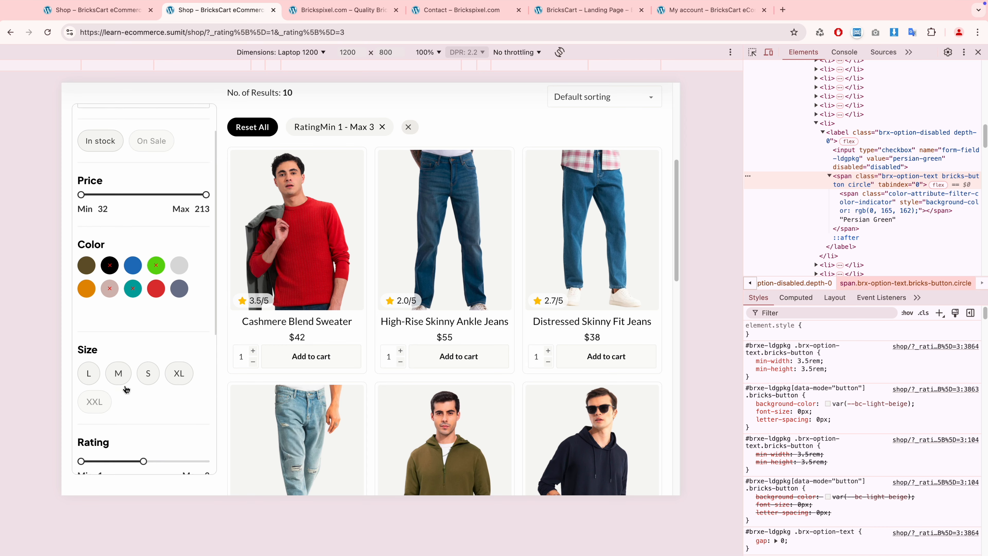
pyautogui.scroll(2, 133, 393)
pyautogui.click(252, 127)
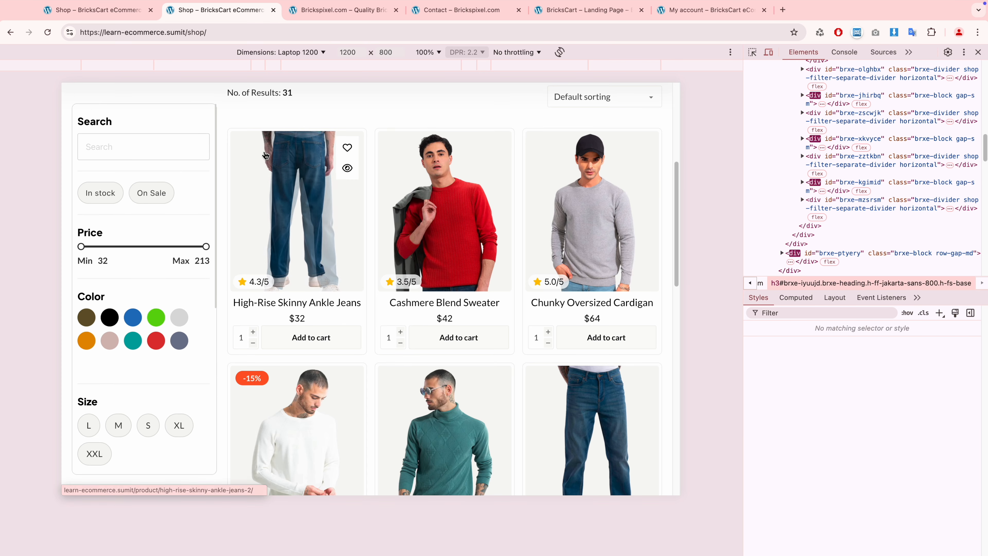
pyautogui.scroll(-3, 255, 351)
pyautogui.scroll(-7, 161, 348)
pyautogui.scroll(7, 125, 381)
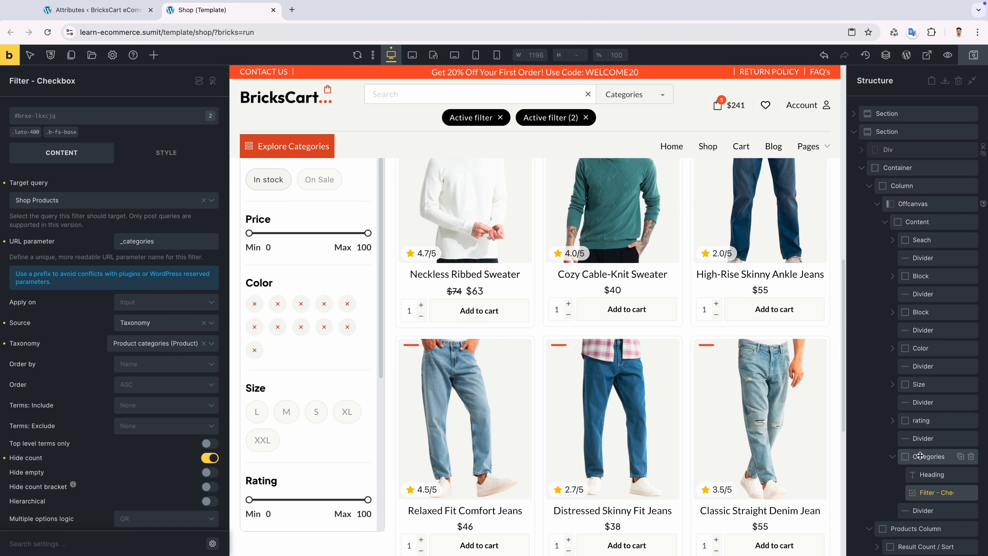
# Return to the Bricks template and add a Filter - Submit / Reset element below the last divider, under the Categories block.
pyautogui.click(911, 527)
pyautogui.click(893, 456)
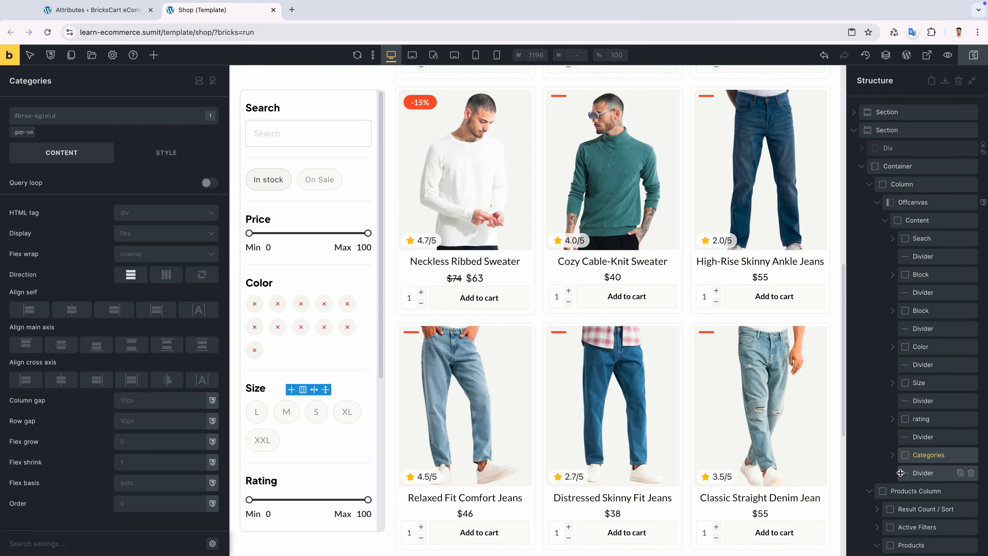
pyautogui.click(909, 473)
pyautogui.click(154, 55)
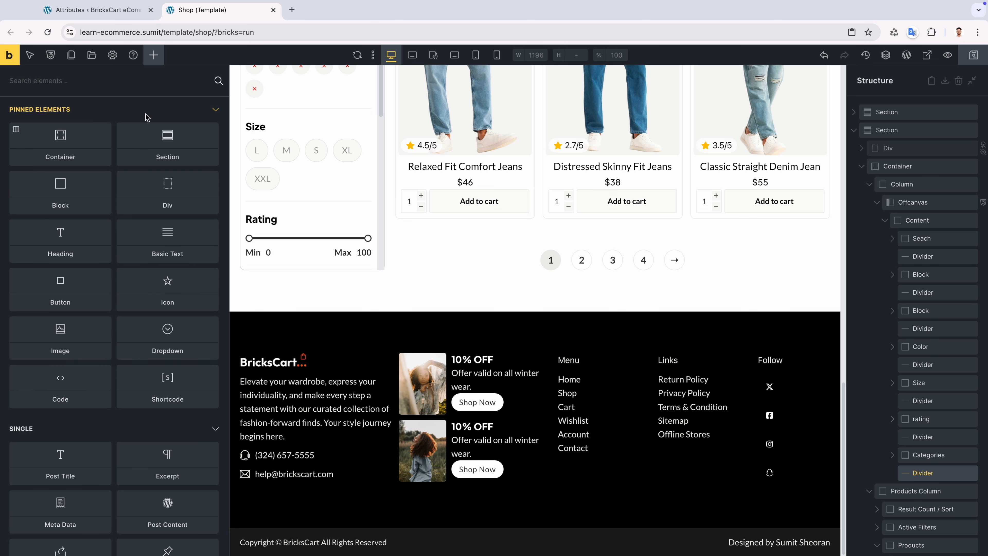
pyautogui.write('reset')
pyautogui.click(60, 127)
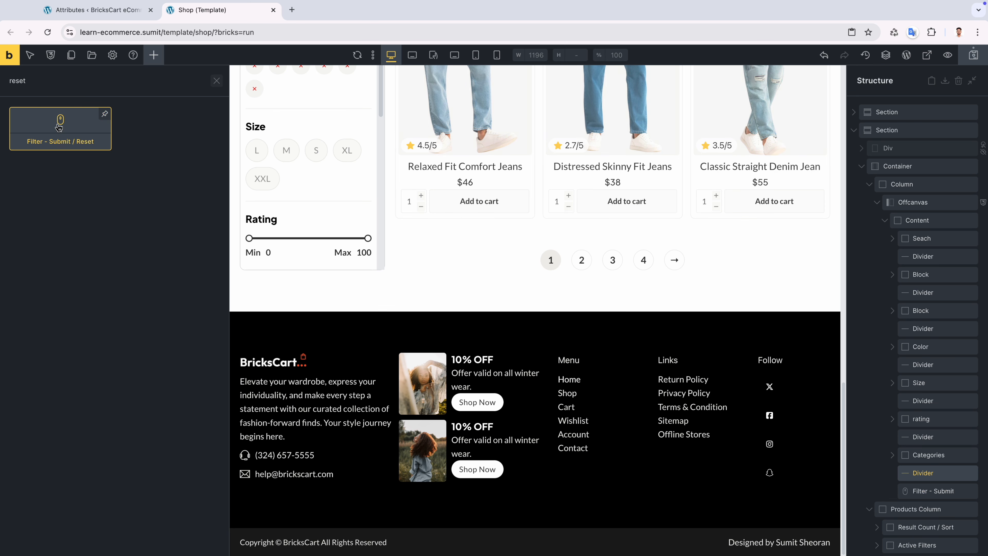
pyautogui.click(920, 498)
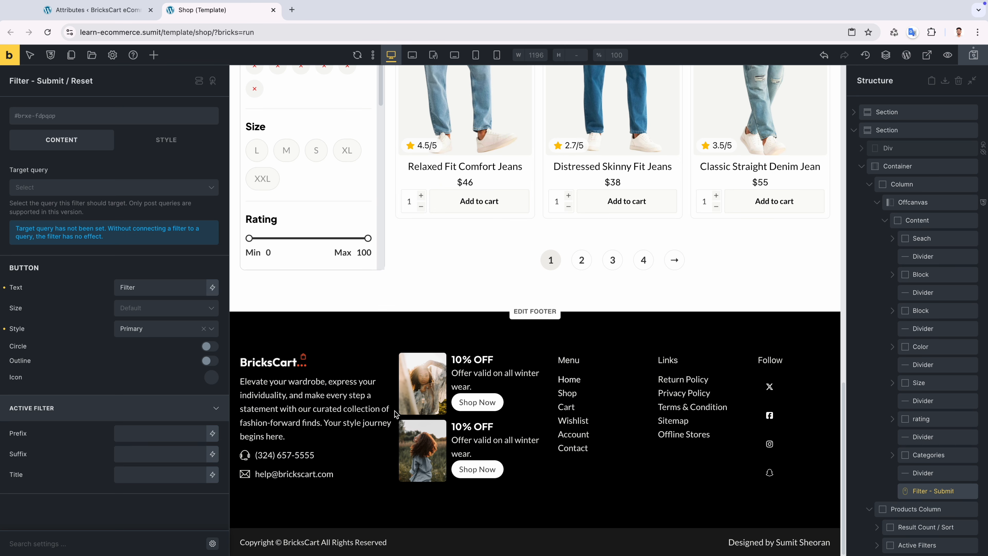
# Target the Shop Products query with the new filter button, set its action to Reset, and enable Hide if no active filter.
pyautogui.click(102, 193)
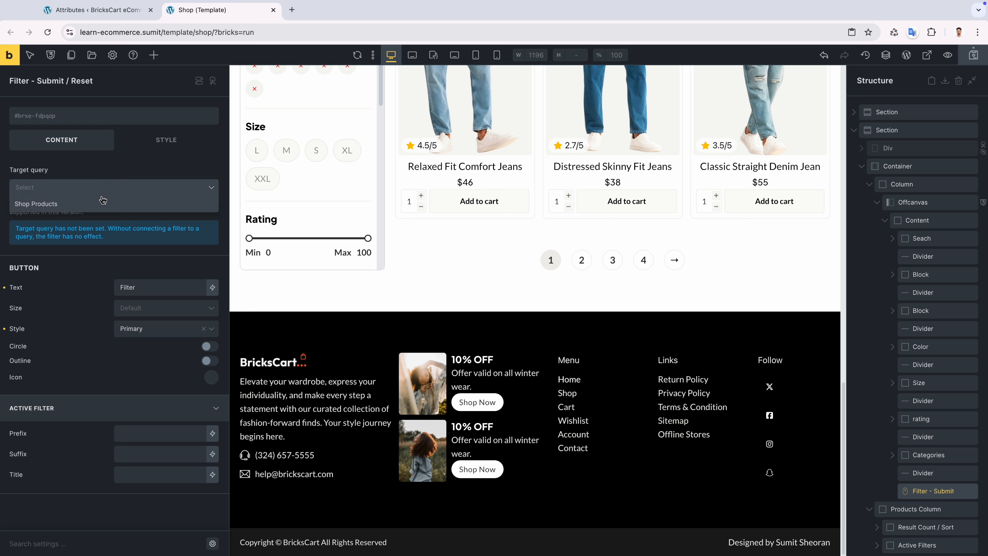
pyautogui.click(103, 204)
pyautogui.click(131, 249)
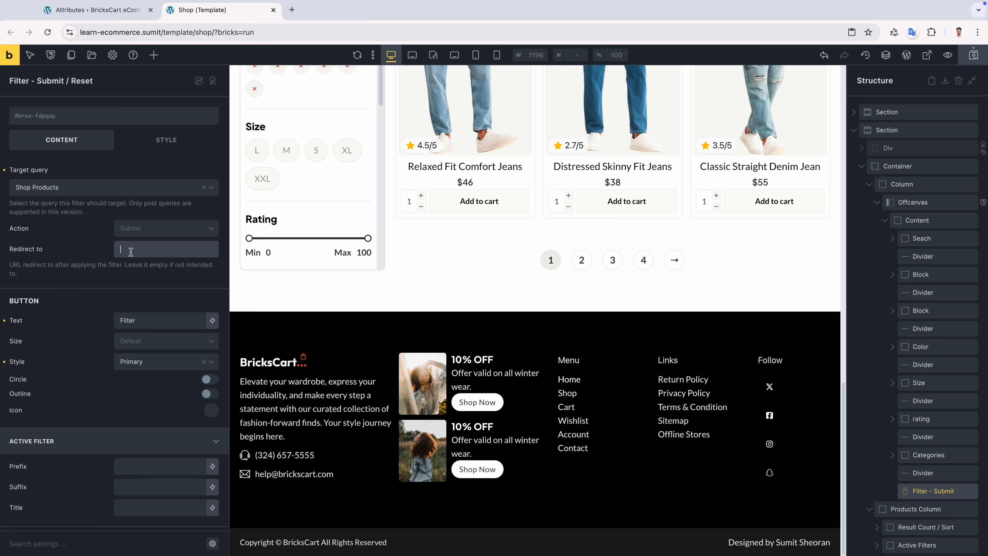
pyautogui.click(129, 231)
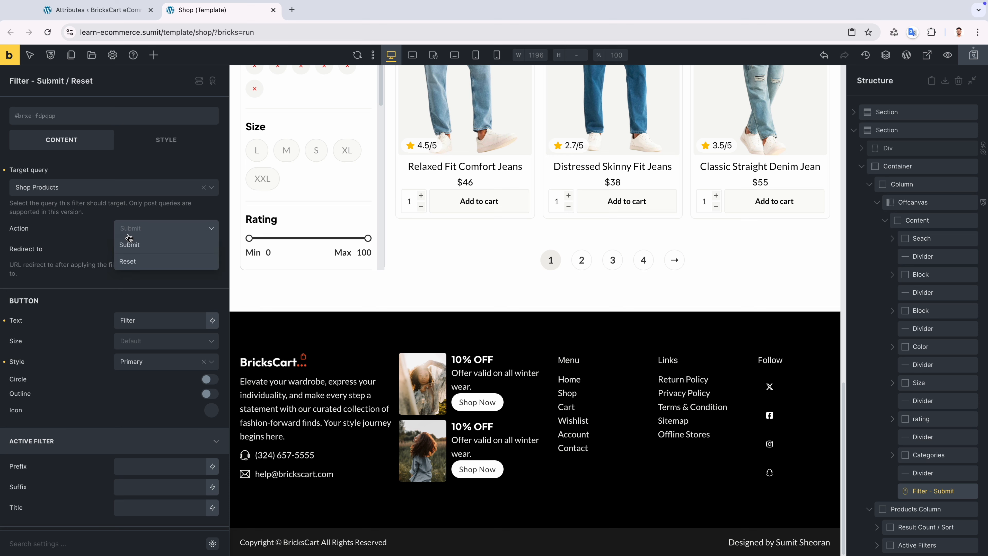
pyautogui.click(137, 262)
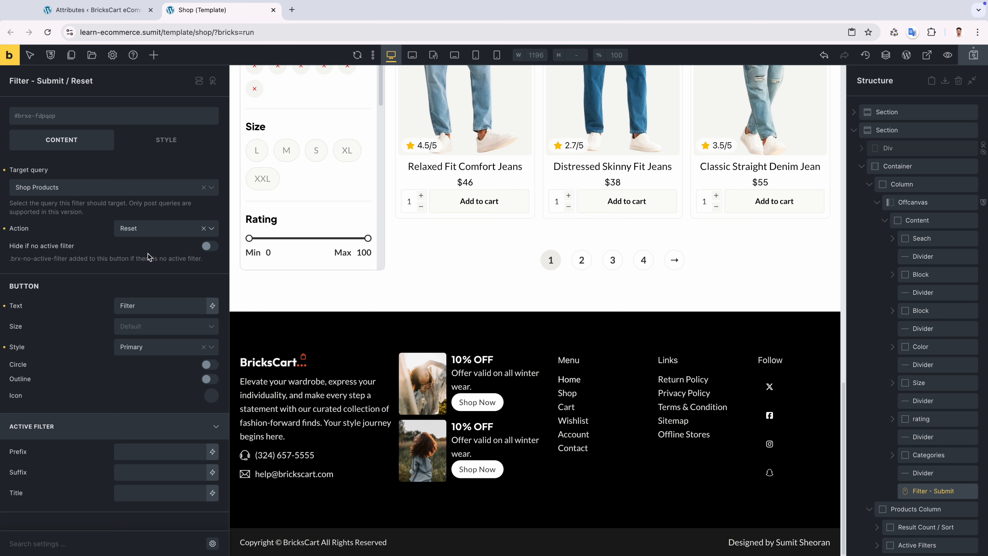
pyautogui.moveTo(8, 249); pyautogui.dragTo(95, 252)
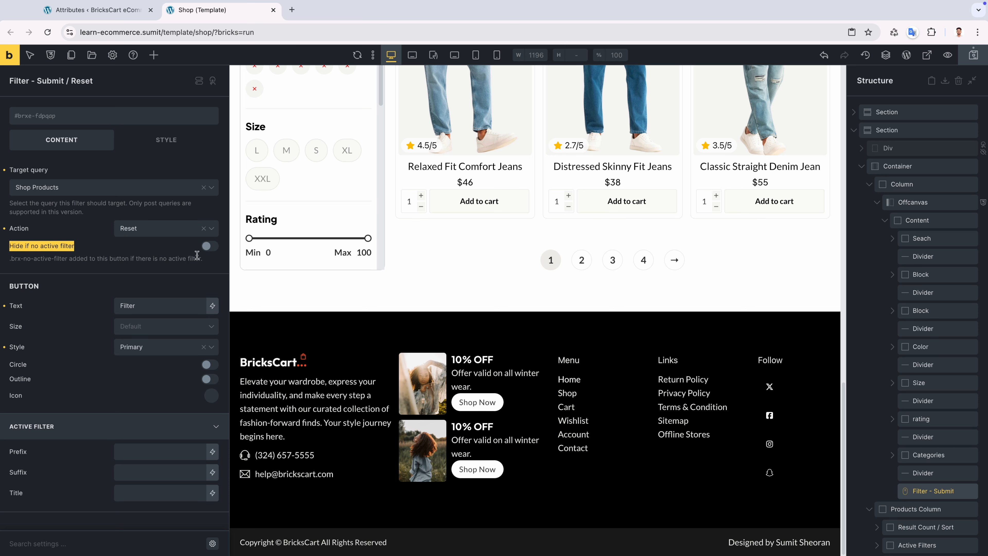
pyautogui.scroll(10, 485, 350)
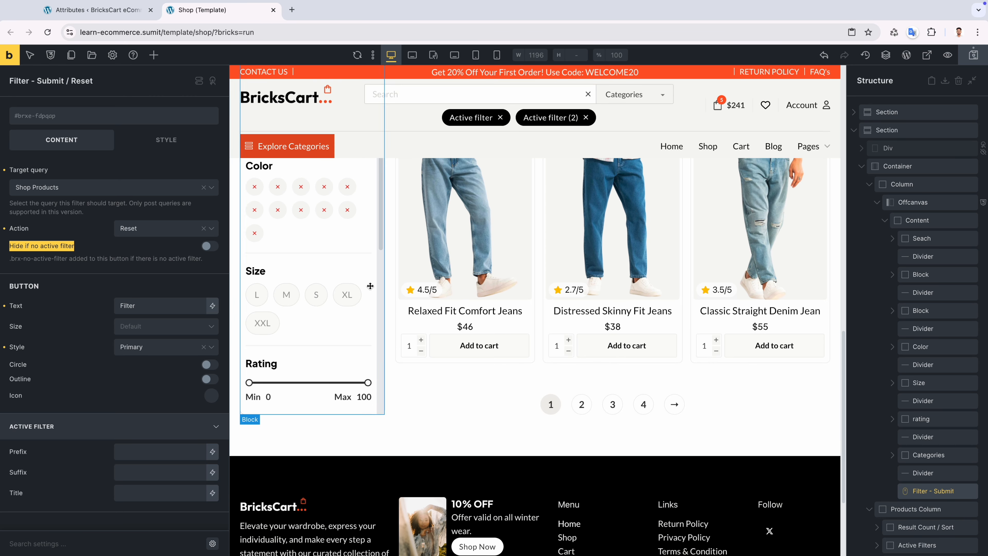
pyautogui.scroll(5, 324, 281)
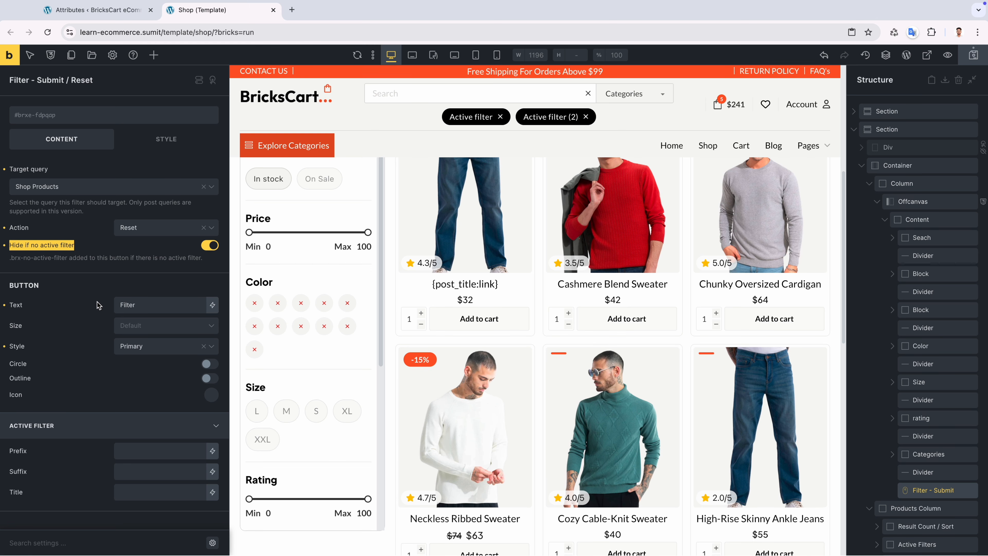
# Clear the reset button's Primary style and apply the global class button__black.
pyautogui.click(4, 347)
pyautogui.click(42, 122)
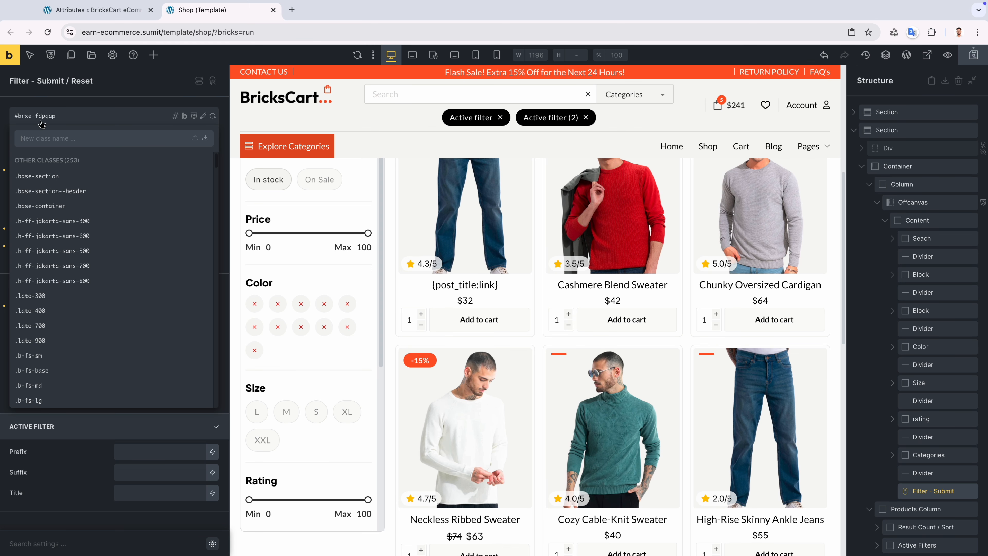
pyautogui.write('buton')
pyautogui.press('BackSpace')
pyautogui.press('BackSpace')
pyautogui.press('BackSpace')
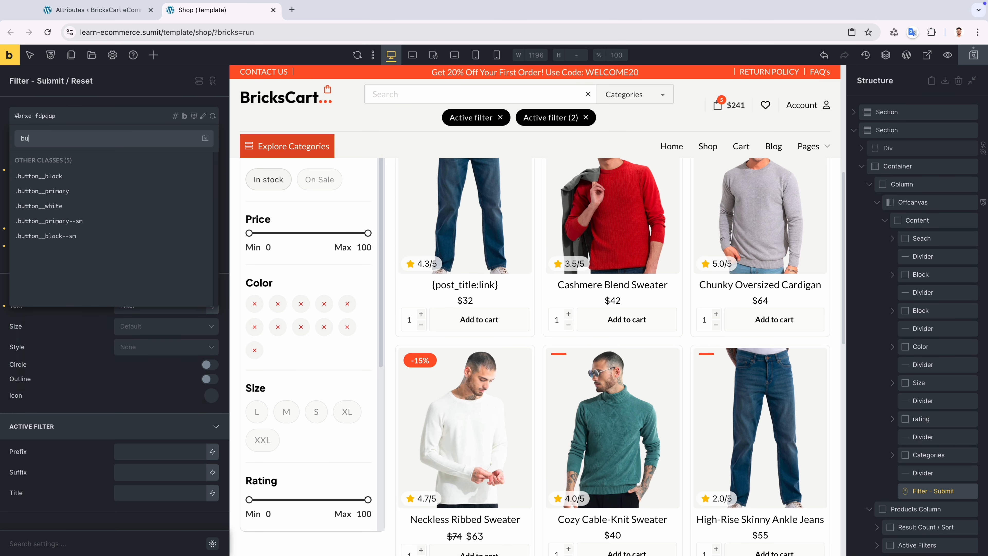
pyautogui.write('tt')
pyautogui.click(39, 176)
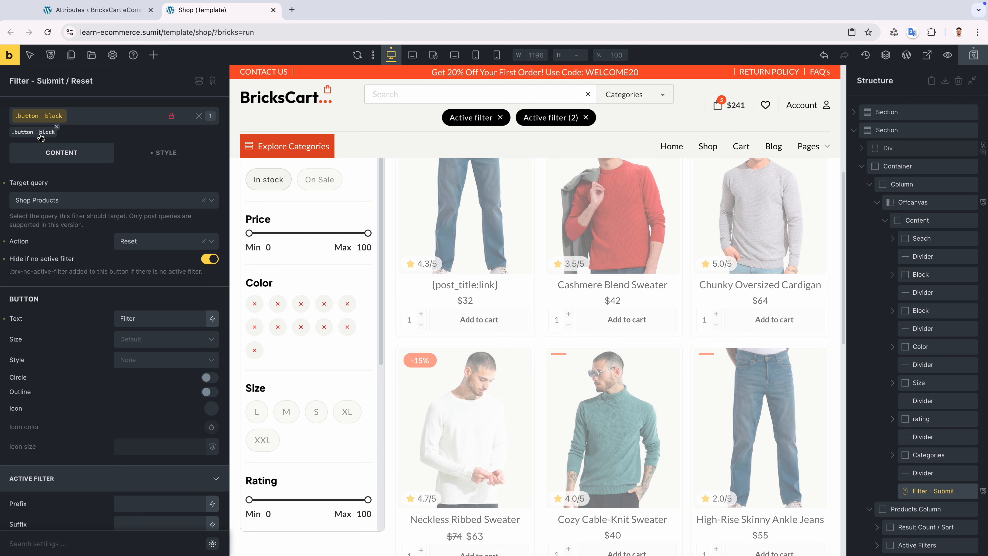
# Set the reset button's text to "Reset Filters" and save the template.
pyautogui.scroll(-6, 245, 269)
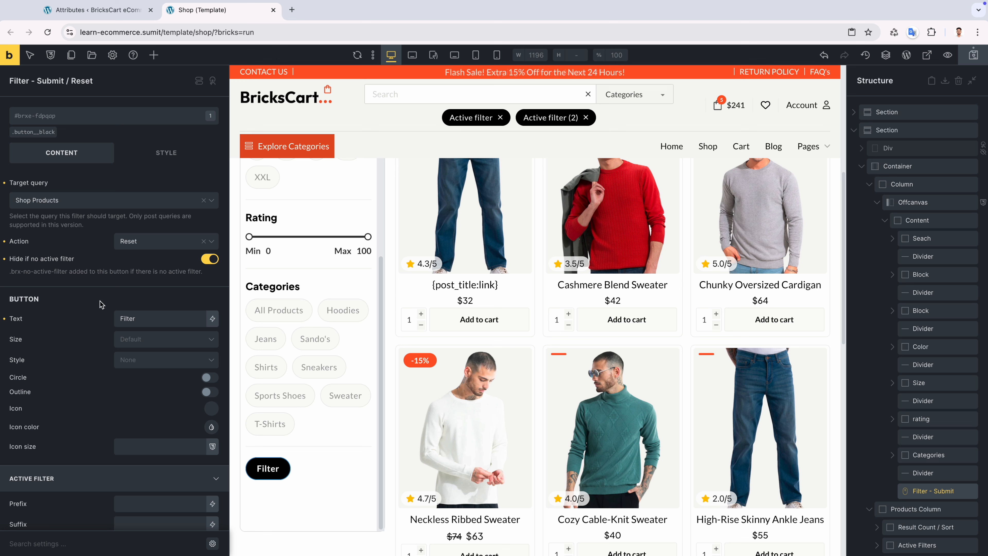
pyautogui.write('Reset Fi')
pyautogui.hotkey('ctrl', 's')
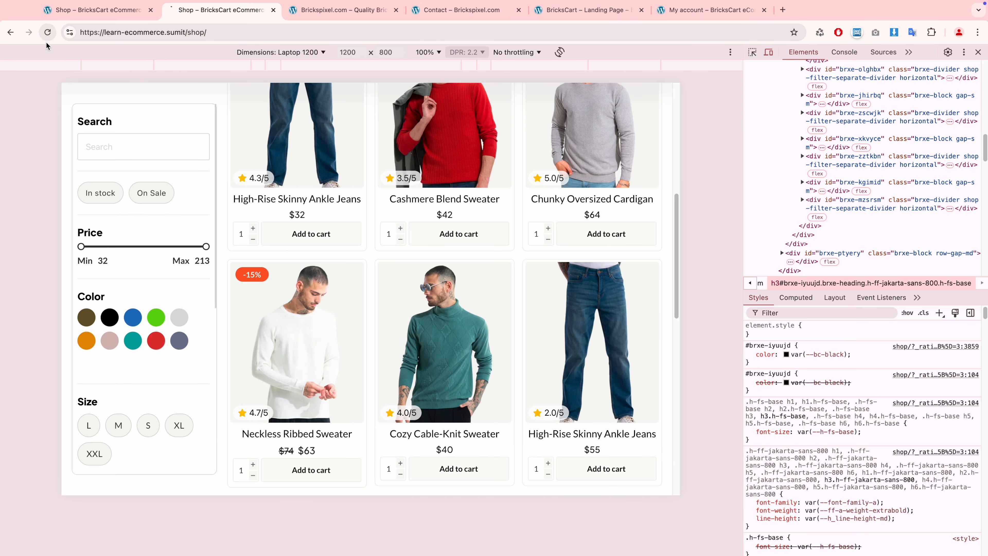
# Switch to the reloaded live shop page and examine the end of the filter sidebar with no filter active.
pyautogui.scroll(-10, 335, 265)
pyautogui.scroll(-5, 328, 308)
pyautogui.scroll(5, 225, 360)
pyautogui.scroll(-3, 171, 308)
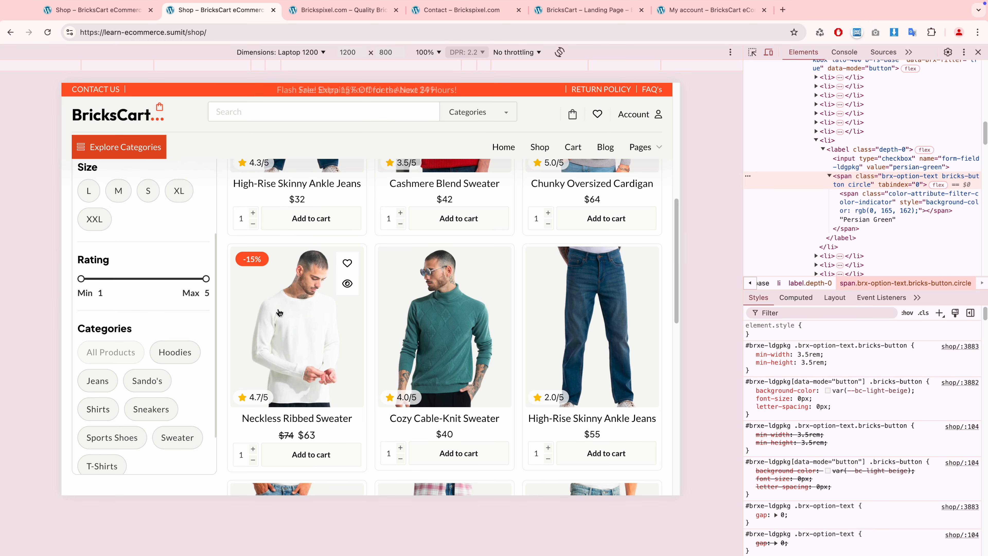
pyautogui.scroll(-3, 279, 313)
pyautogui.scroll(-3, 155, 290)
pyautogui.scroll(5, 156, 289)
pyautogui.scroll(2, 266, 310)
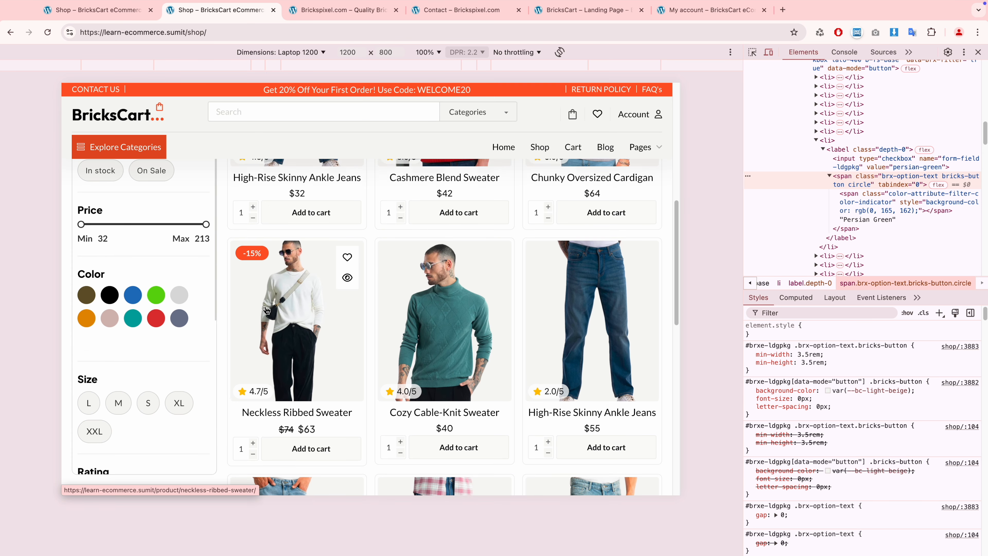
pyautogui.scroll(2, 266, 309)
pyautogui.scroll(-1, 218, 351)
# Filter the products by the green color, reset with the Reset Filters button, and check the end of the sidebar.
pyautogui.click(157, 296)
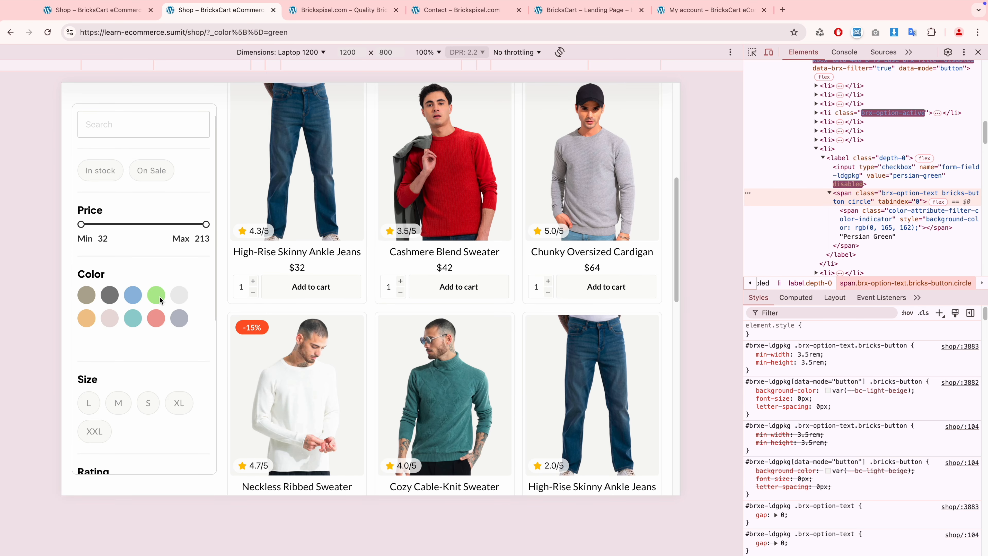
pyautogui.scroll(-5, 184, 330)
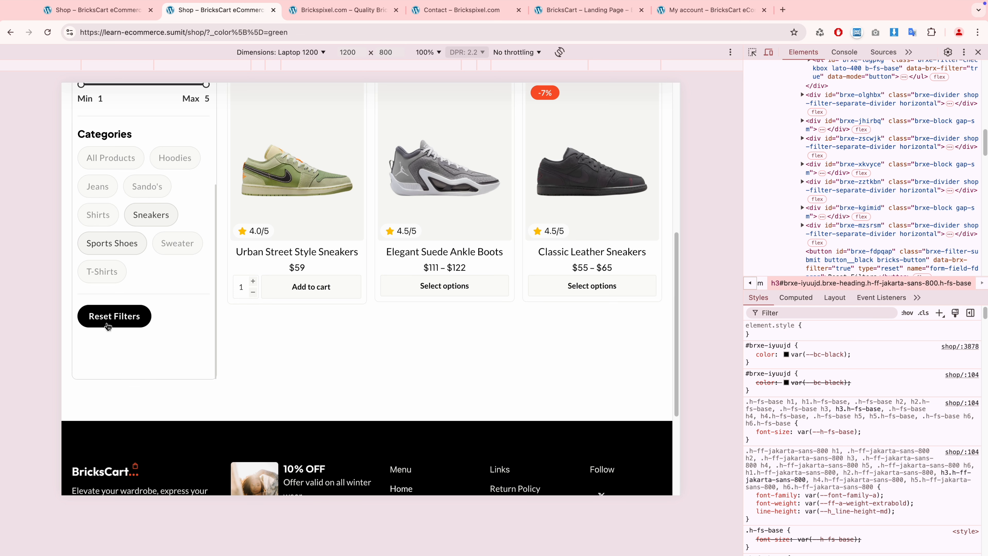
pyautogui.click(141, 323)
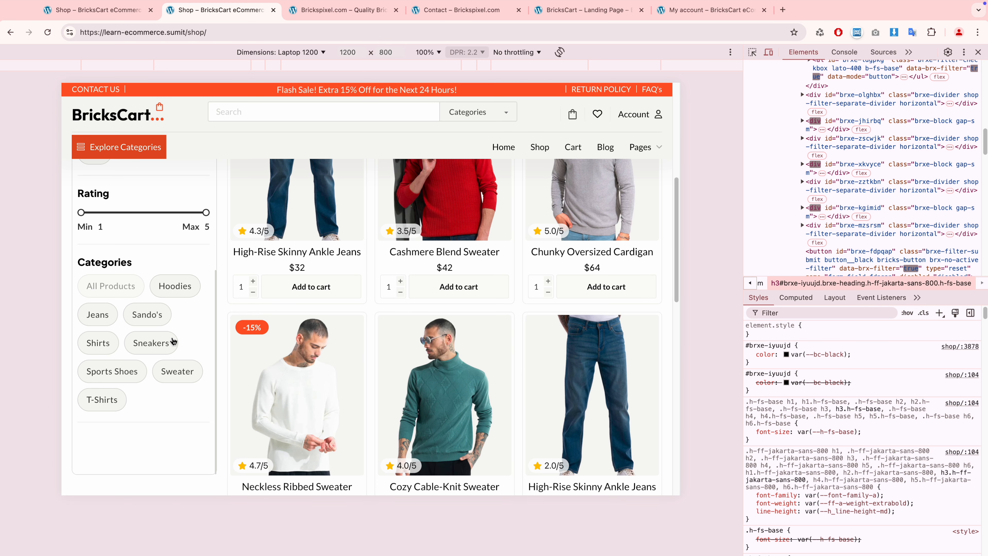
pyautogui.scroll(-1, 170, 346)
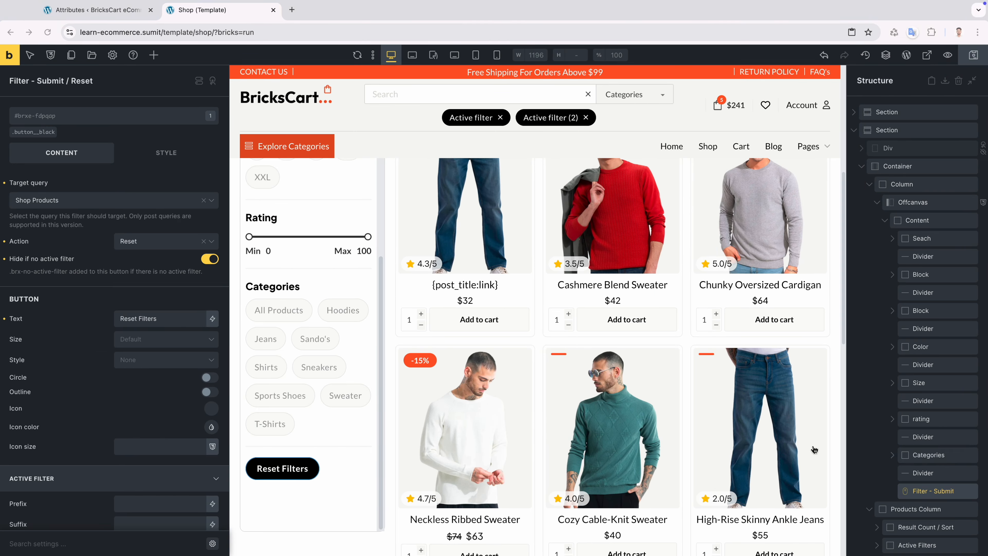
# Return to the template and add an interaction to the divider above the reset button, with trigger Click and action Hide element.
pyautogui.click(923, 473)
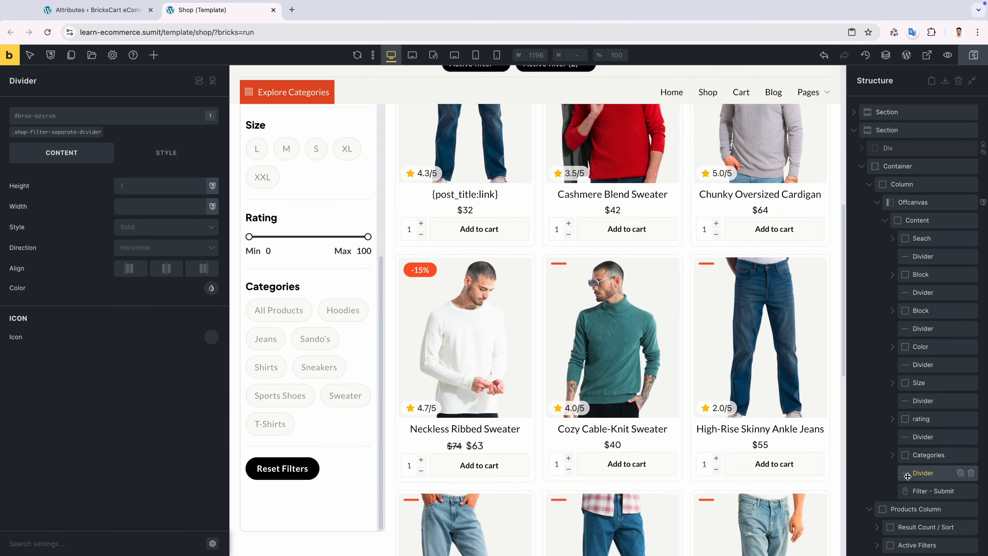
pyautogui.click(213, 81)
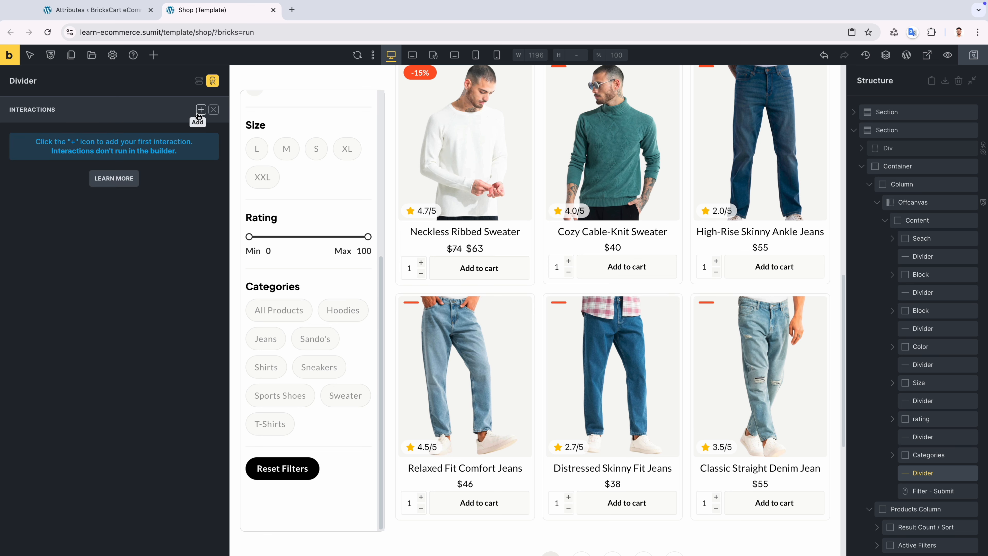
pyautogui.click(200, 111)
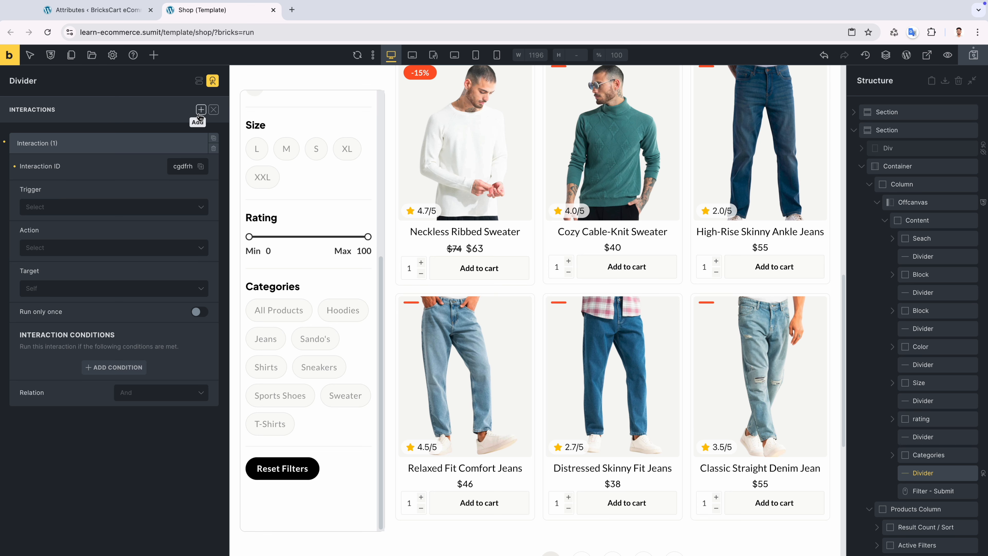
pyautogui.click(115, 210)
pyautogui.click(101, 239)
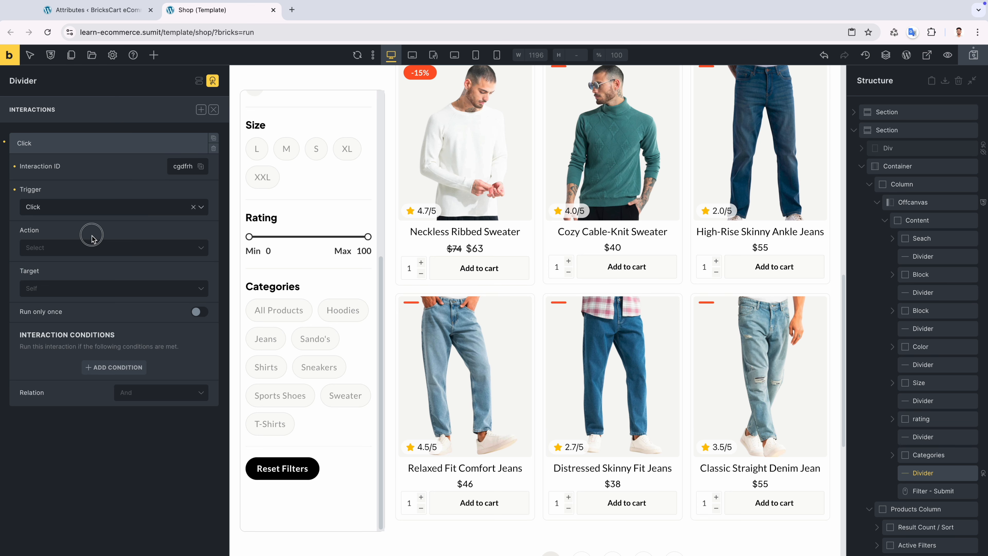
pyautogui.click(96, 248)
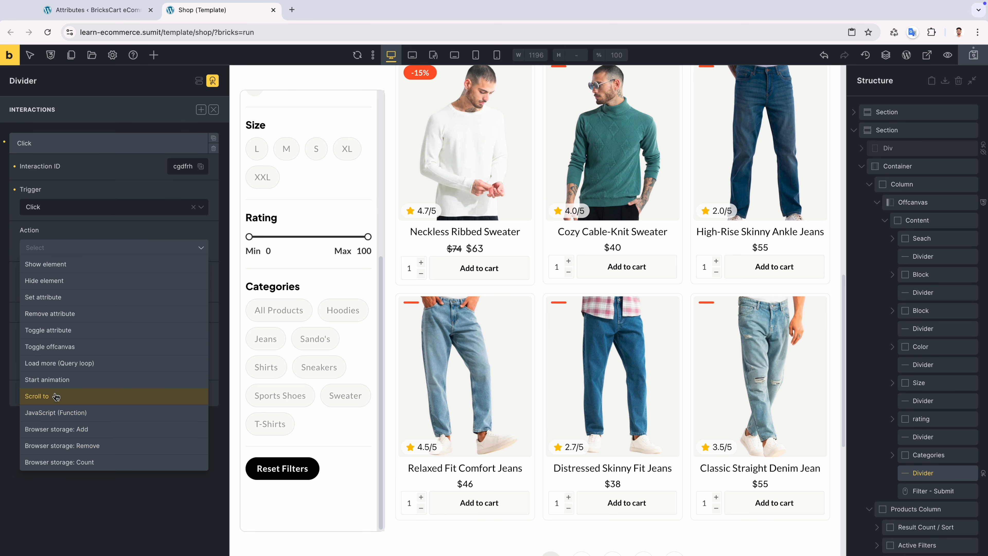
pyautogui.click(56, 284)
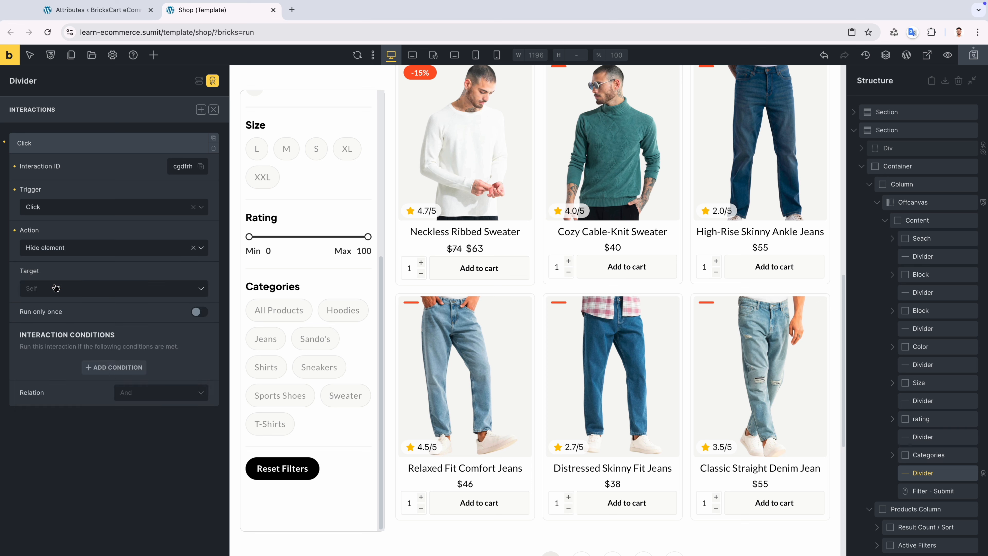
# Target the divider's hide interaction at Self and change its trigger to Filter: Empty.
pyautogui.click(96, 287)
pyautogui.click(71, 308)
pyautogui.click(69, 215)
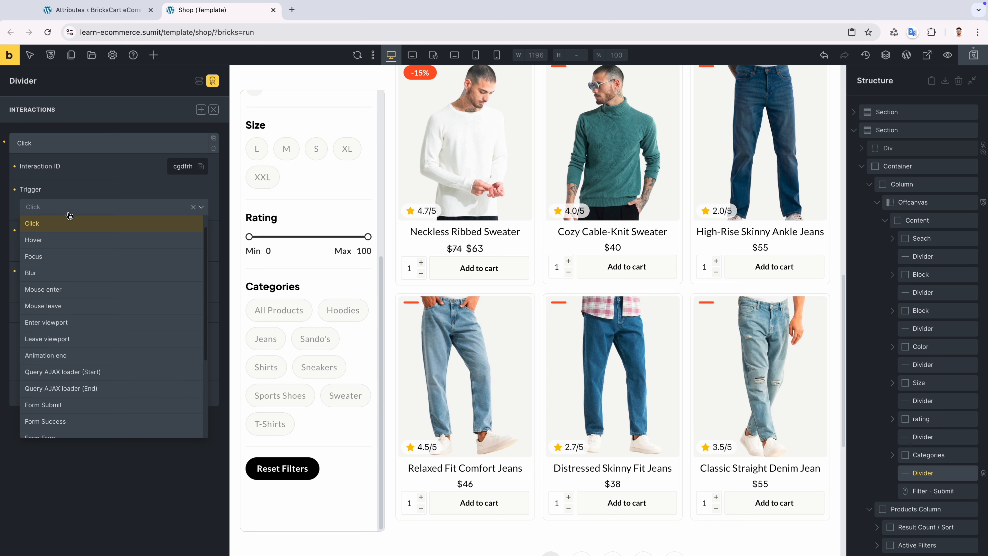
pyautogui.scroll(-5, 73, 351)
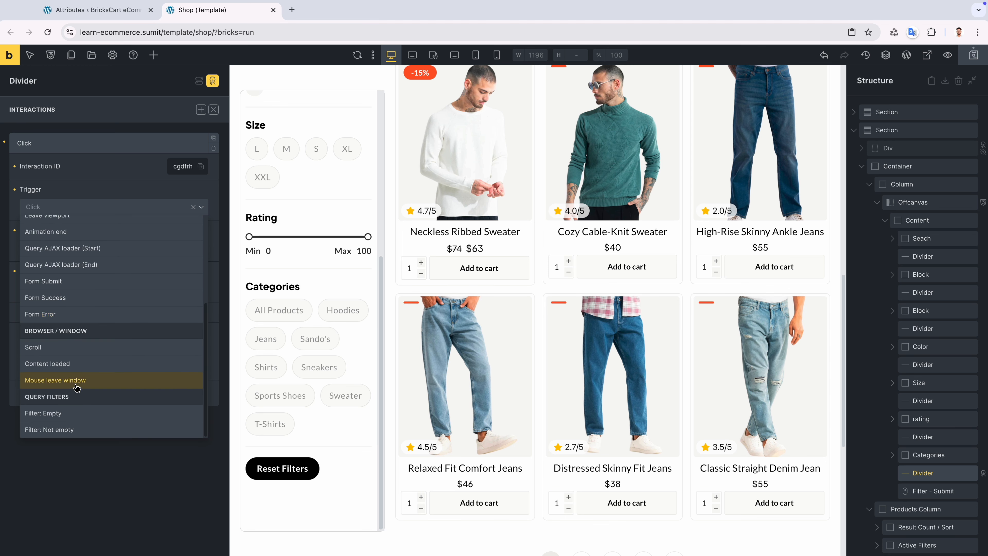
pyautogui.click(76, 420)
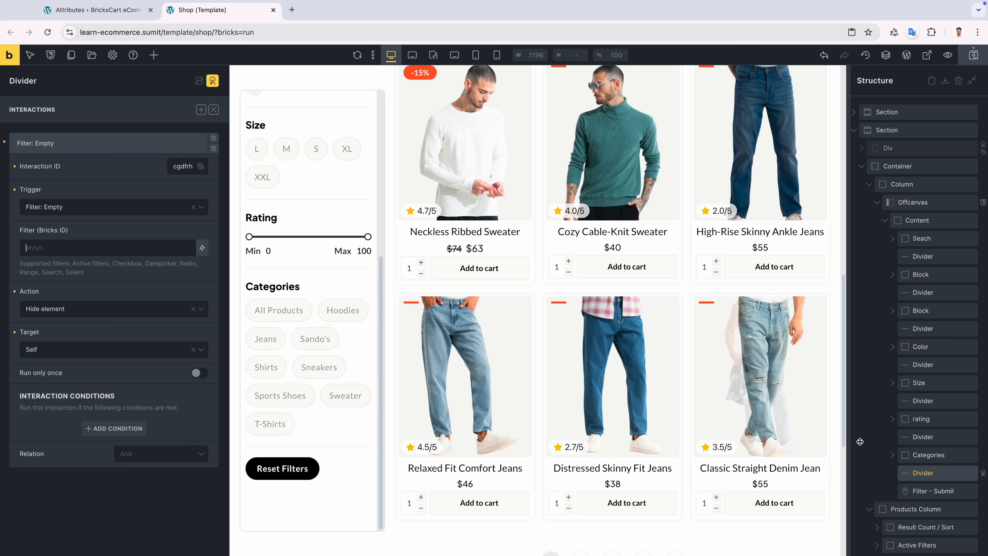
# Copy the Bricks ID of the Categories checkbox filter and enter lkxcjq as the filter in the divider's interaction.
pyautogui.rightClick(298, 339)
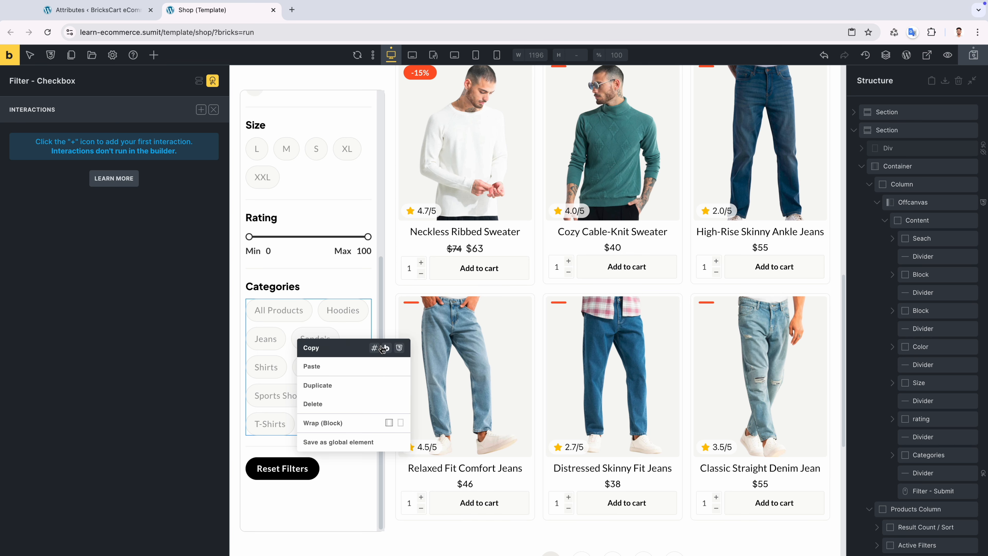
pyautogui.click(388, 349)
pyautogui.click(934, 473)
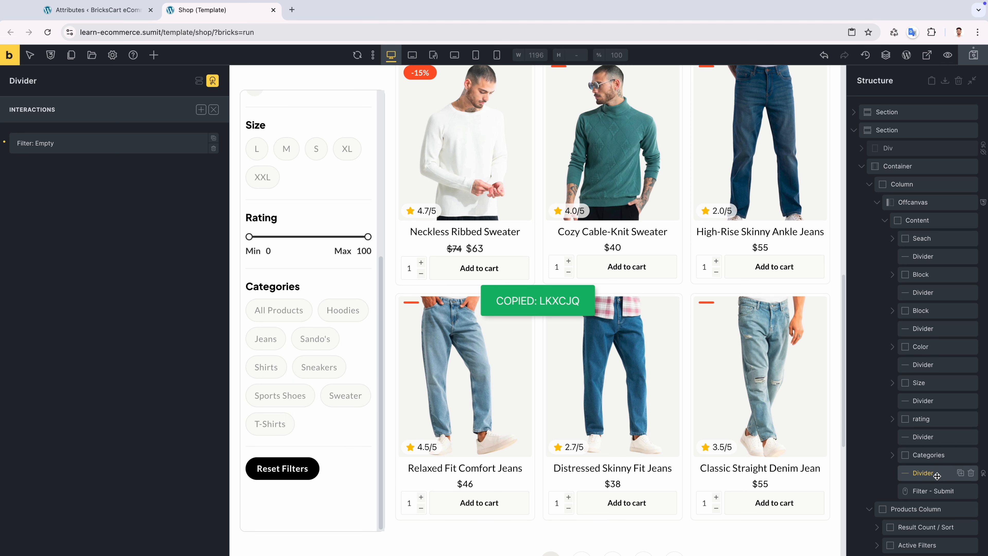
pyautogui.click(73, 148)
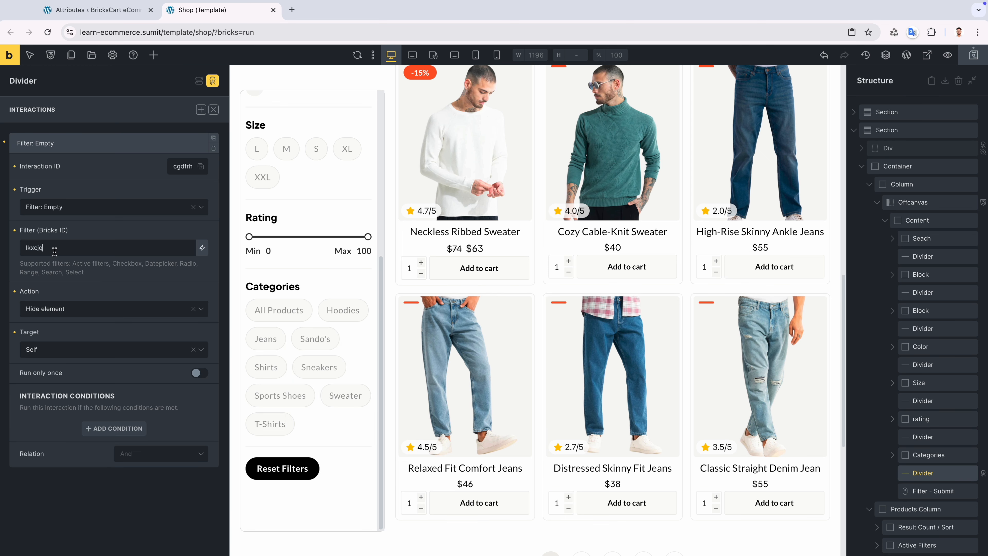
# Append the Rating range filter's Bricks ID, olsddc, after a comma in the divider's interaction filter and save the template.
pyautogui.rightClick(275, 239)
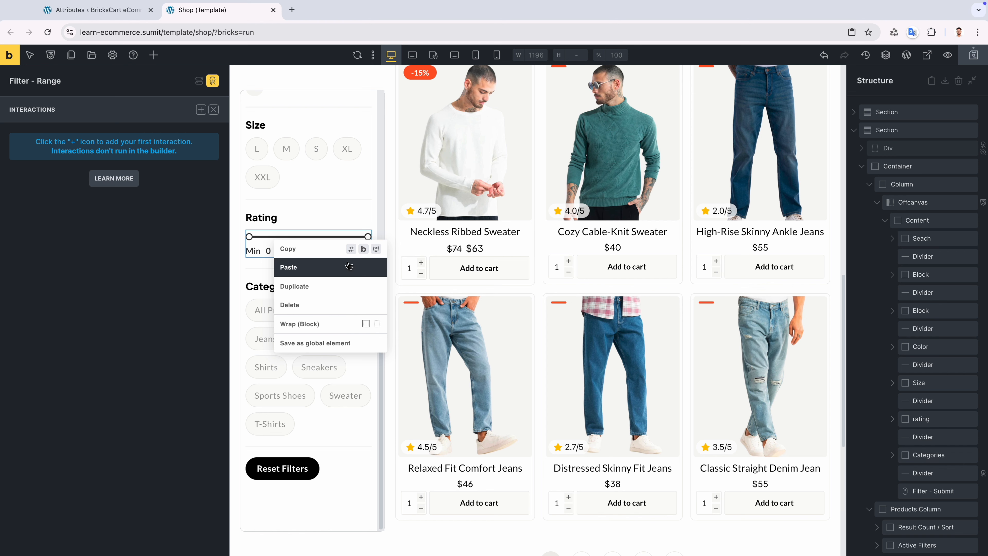
pyautogui.click(364, 250)
pyautogui.click(923, 473)
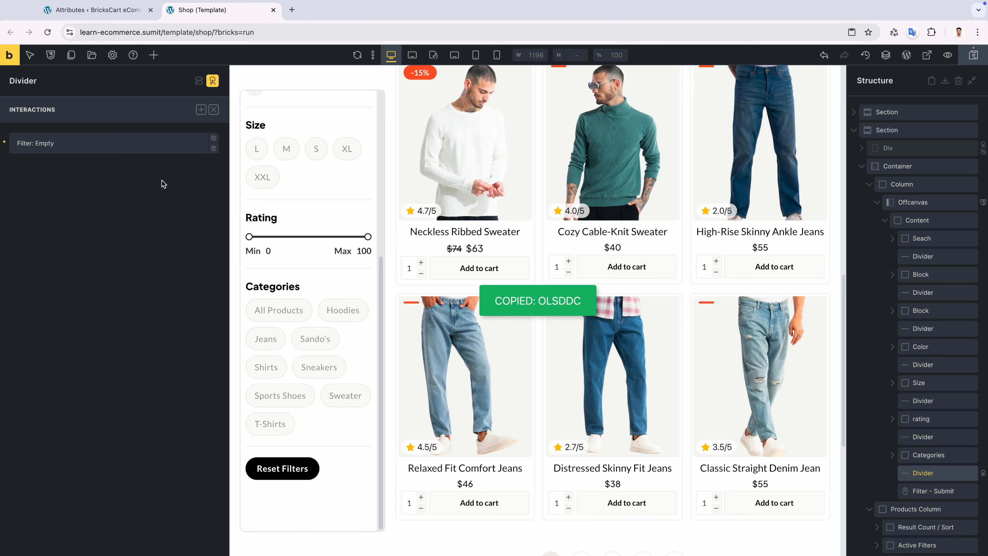
pyautogui.click(109, 143)
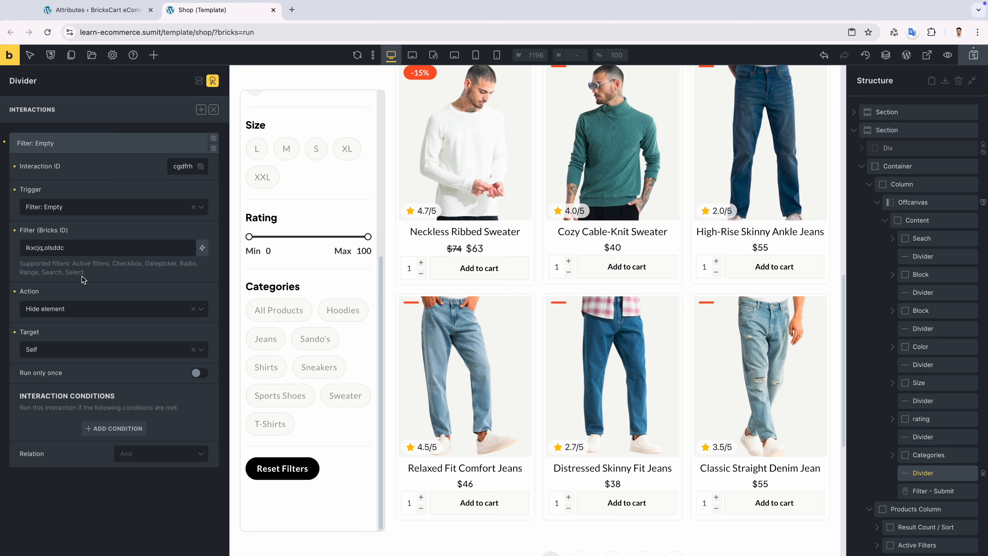
pyautogui.scroll(2, 271, 315)
pyautogui.scroll(4, 296, 321)
pyautogui.scroll(3, 314, 318)
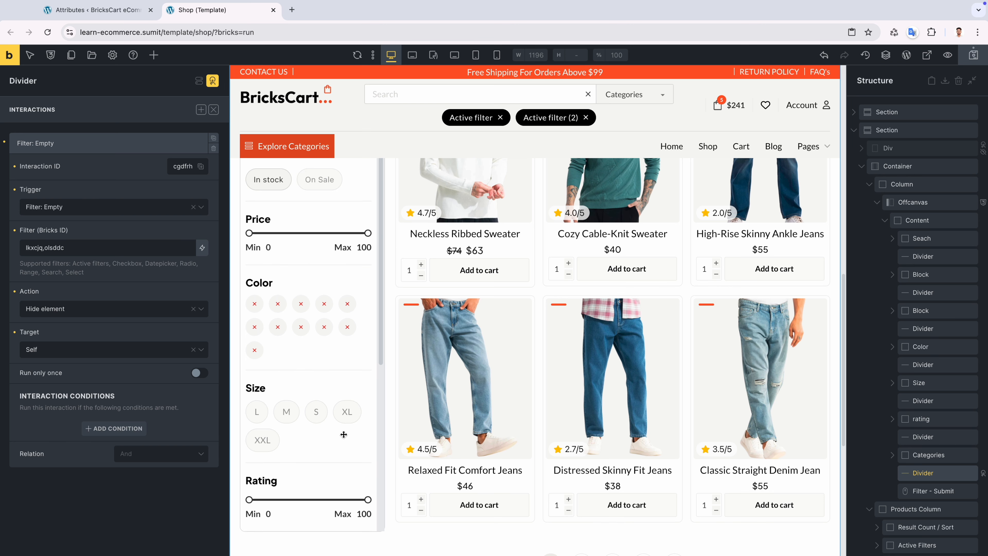
pyautogui.scroll(-6, 344, 434)
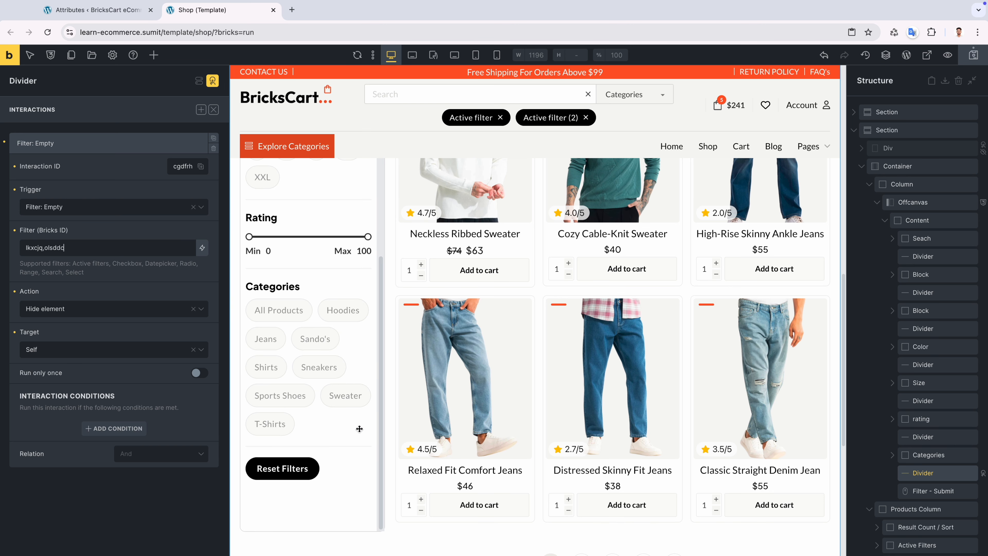
pyautogui.click(974, 55)
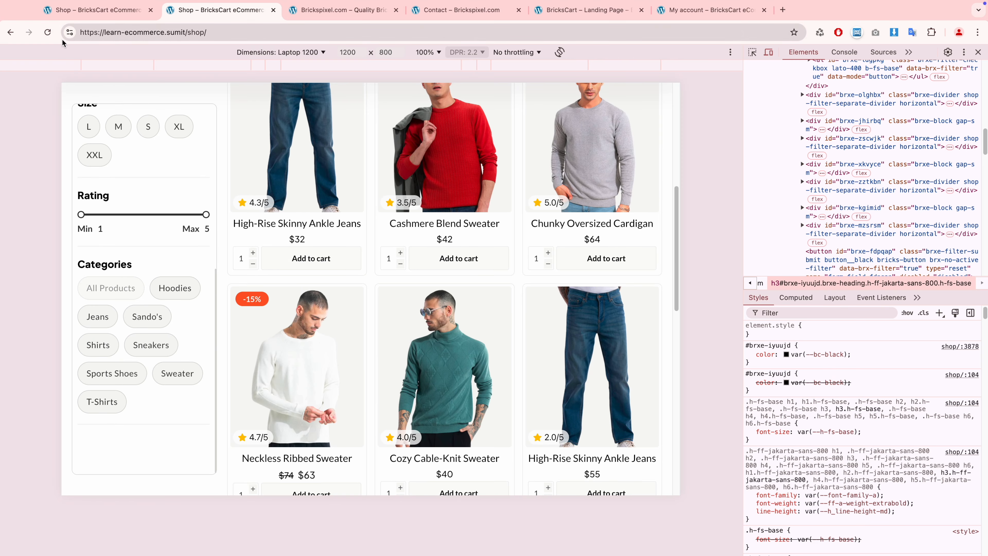
# Reload the live shop page and examine the filter sidebar with no filter active.
pyautogui.click(48, 32)
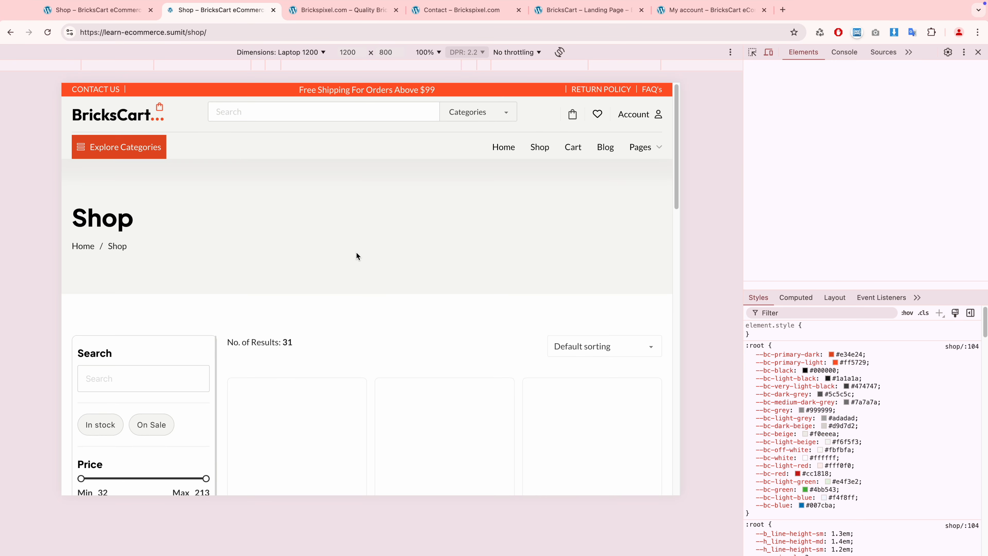
pyautogui.scroll(-6, 356, 256)
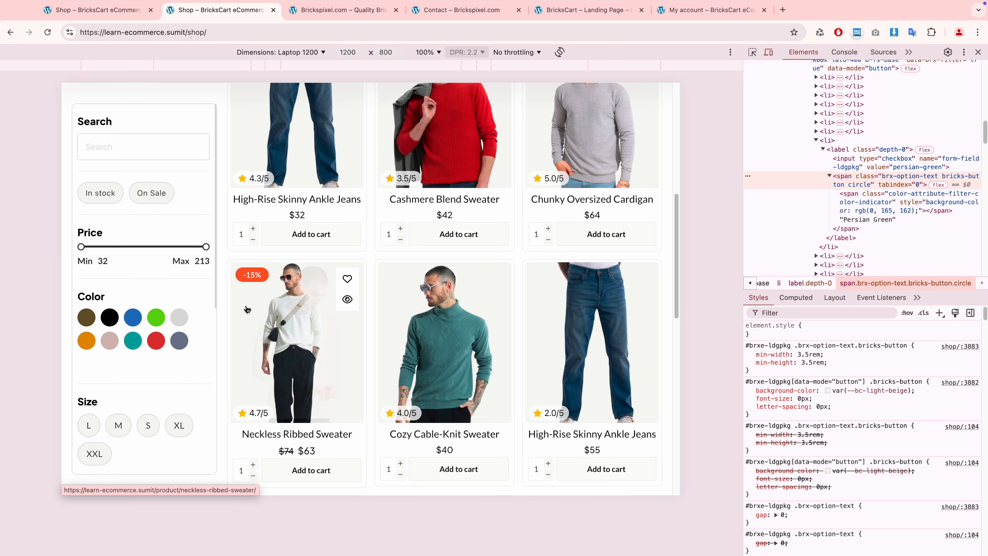
pyautogui.scroll(-2, 118, 342)
pyautogui.scroll(5, 117, 353)
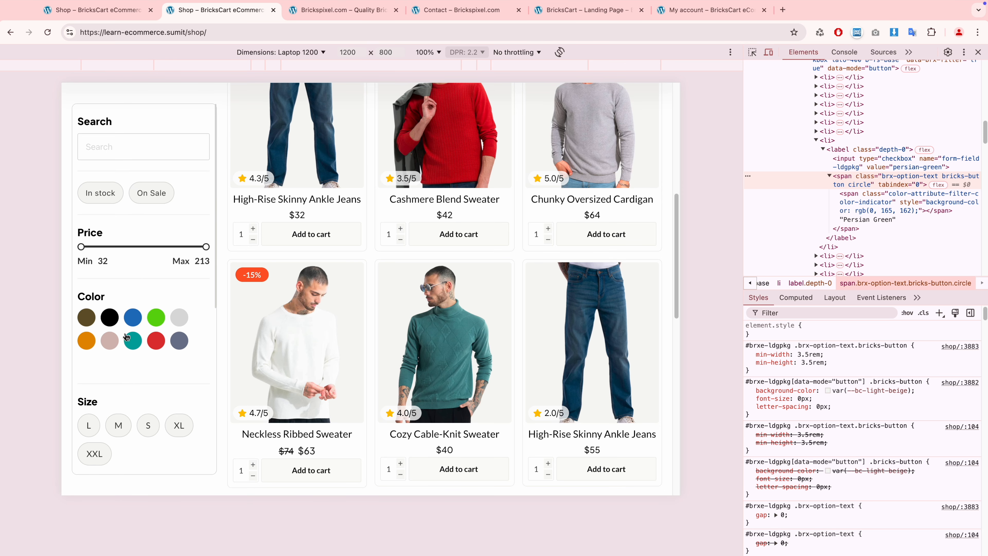
pyautogui.scroll(3, 275, 135)
# Preview the shop page in Responsive dimensions at 926 px wide and check opening and closing the Filters offcanvas.
pyautogui.click(298, 57)
pyautogui.click(304, 68)
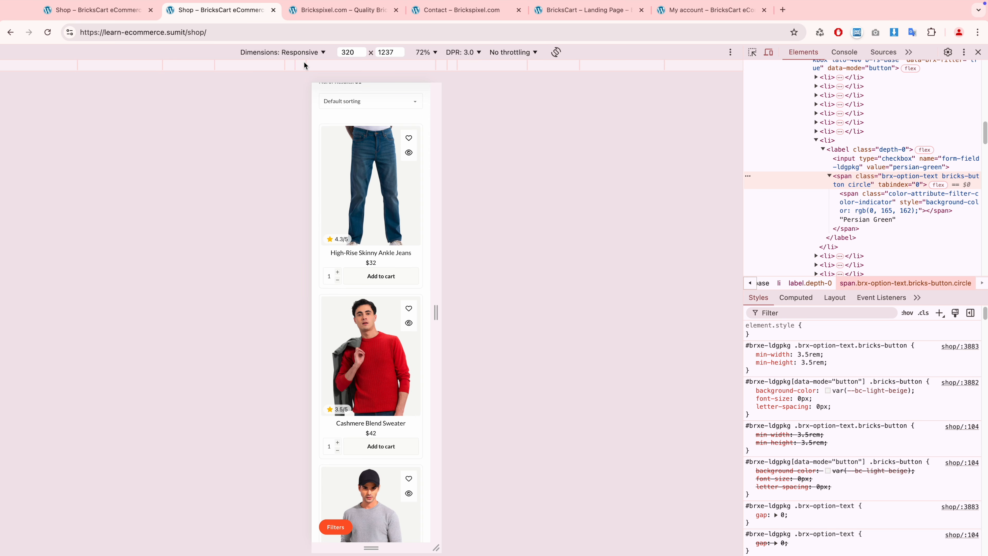
pyautogui.moveTo(440, 322); pyautogui.dragTo(549, 312)
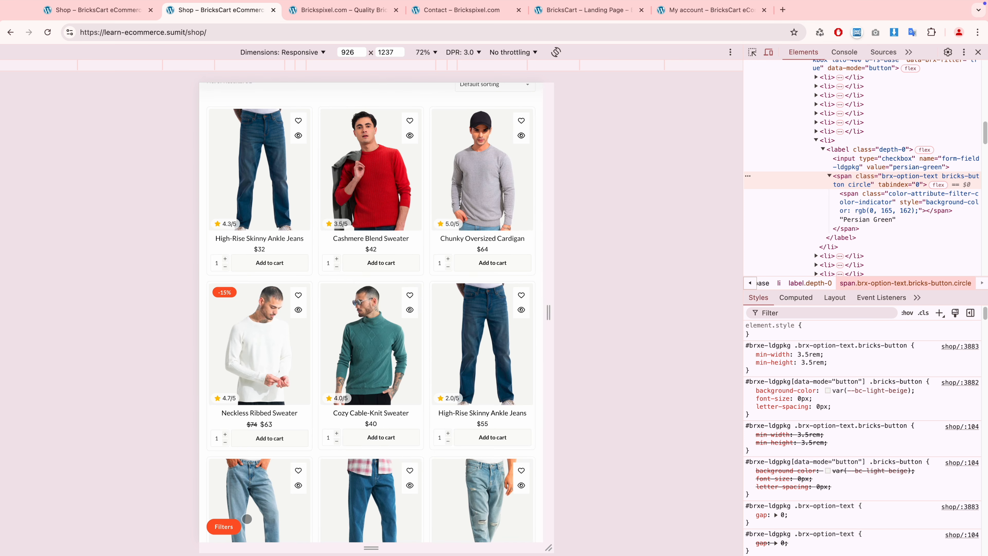
pyautogui.click(232, 525)
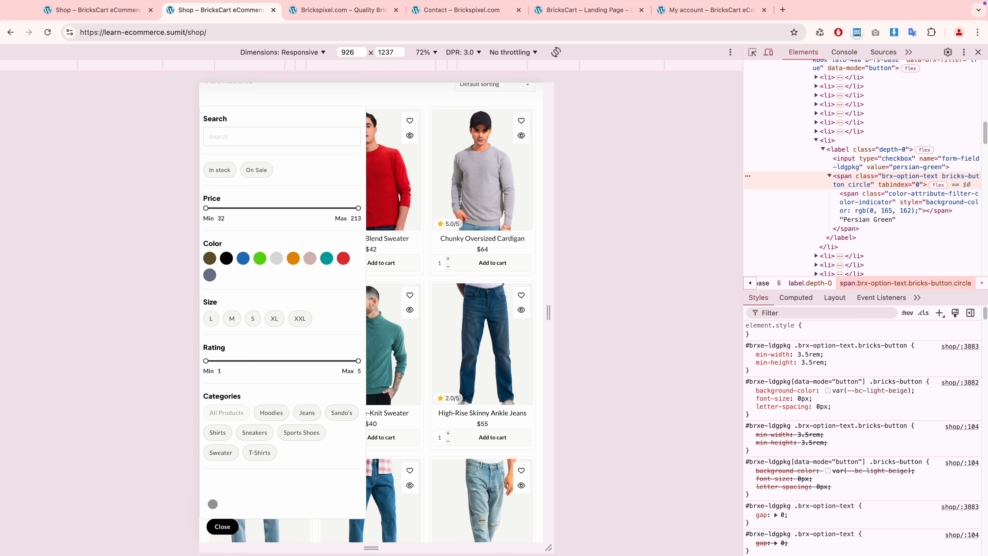
pyautogui.click(220, 527)
pyautogui.click(221, 526)
pyautogui.click(222, 526)
# View the BricksCart landing page and switch to the Brickspixel site's home page.
pyautogui.click(558, 16)
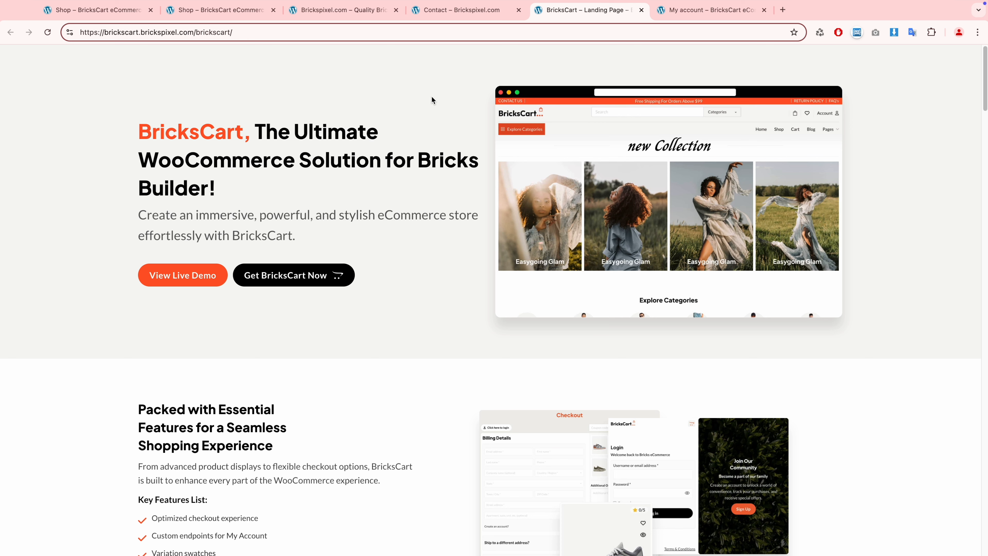
pyautogui.click(433, 27)
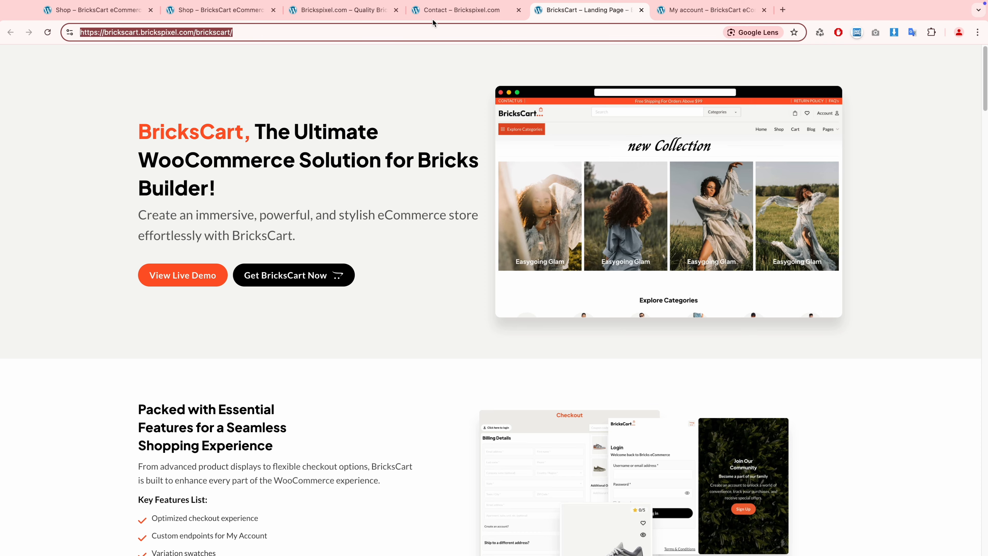
pyautogui.click(432, 11)
pyautogui.click(739, 62)
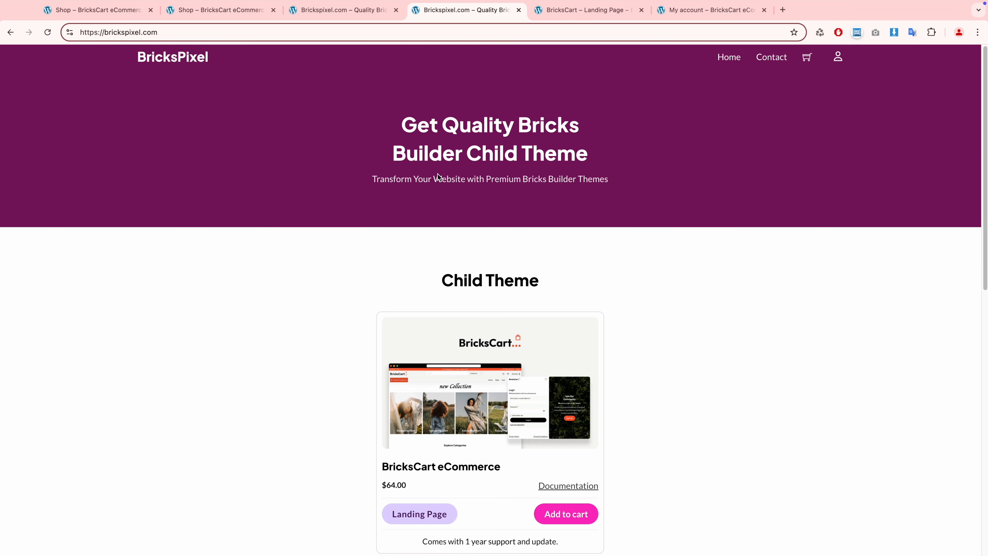
# Add the BricksCart eCommerce child theme to the cart and proceed to the checkout page.
pyautogui.scroll(-3, 450, 222)
pyautogui.moveTo(497, 334)
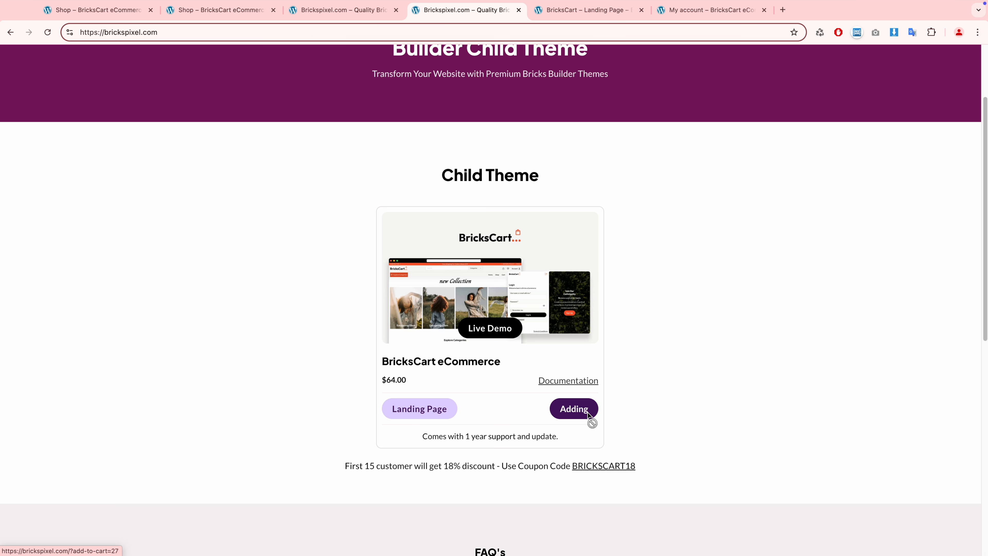
pyautogui.scroll(2, 732, 178)
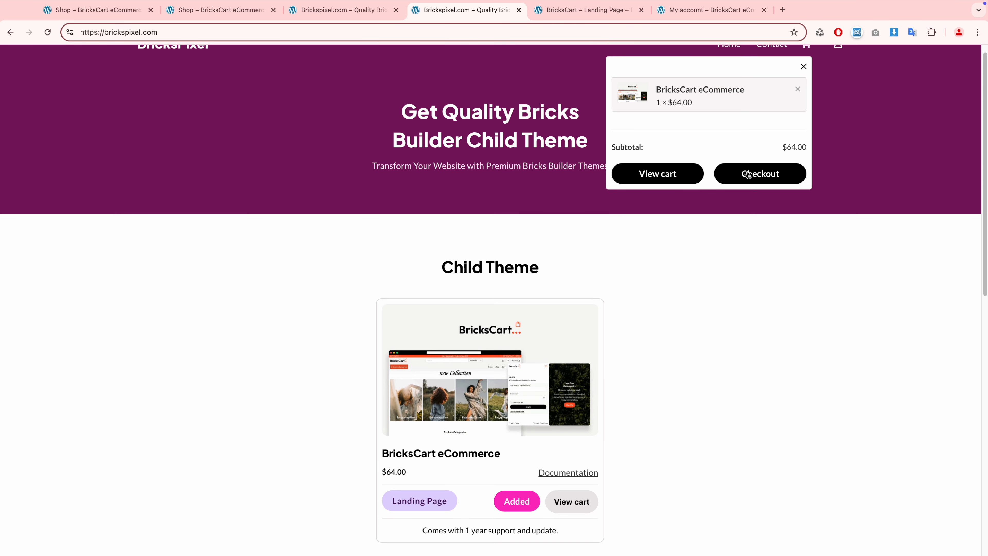
pyautogui.click(749, 174)
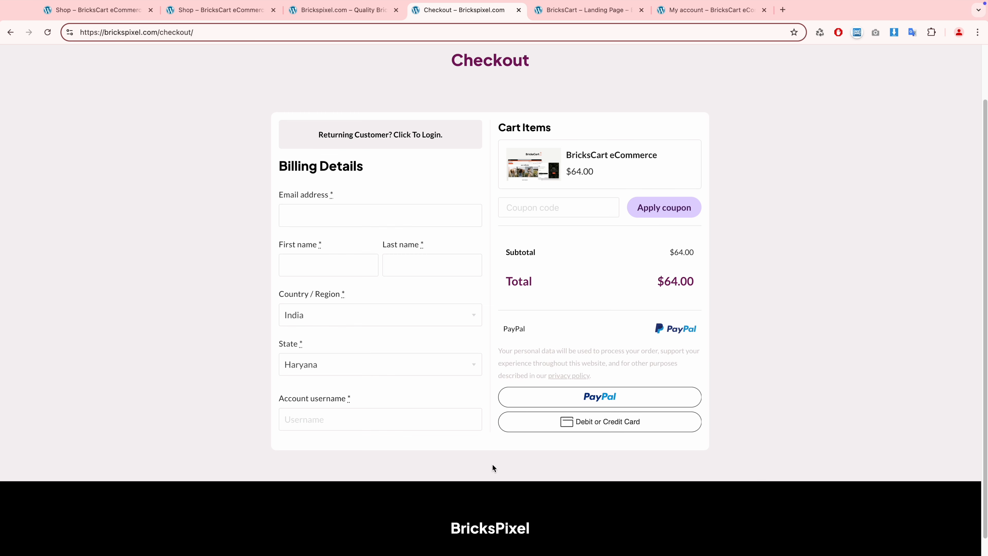
pyautogui.scroll(2, 549, 412)
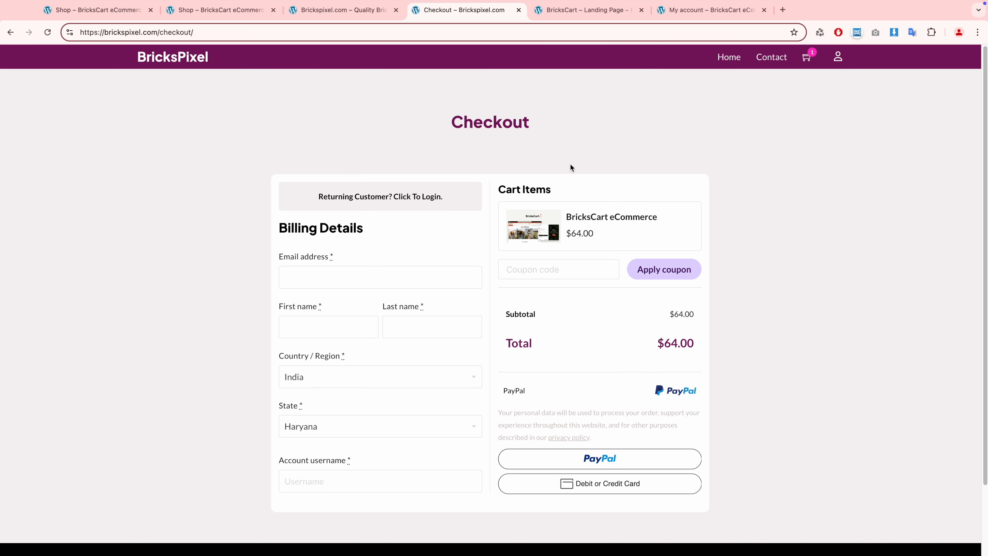